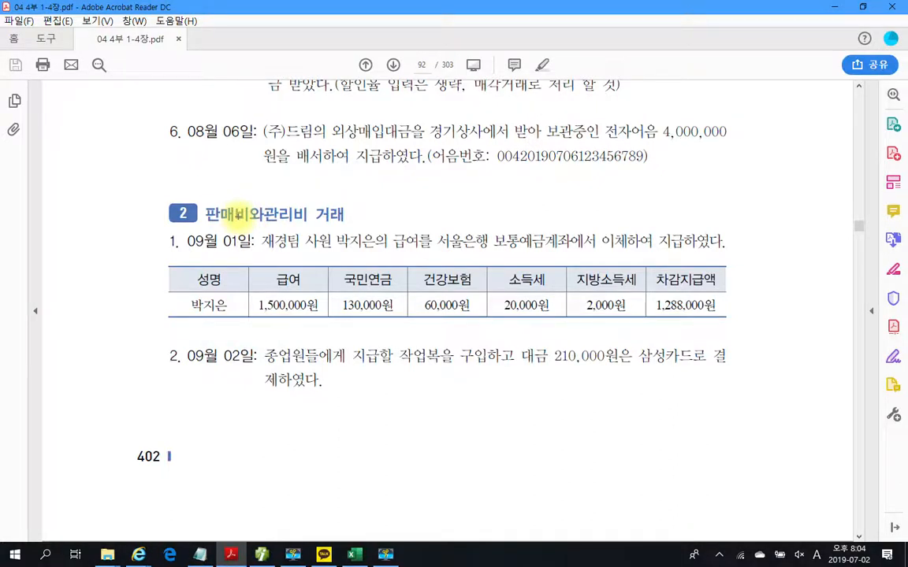
- Handwrite "8XX" beside the 판매비와관리비 거래 heading, mark the 급여 column and write "801" beside the table, then erase the annotations
mouse_move(456, 196)
left_mouse_down()
mouse_move(438, 224)
mouse_move(450, 204)
mouse_move(472, 215)
mouse_move(491, 211)
left_mouse_up()
mouse_move(521, 189)
left_mouse_down()
mouse_move(495, 220)
mouse_move(500, 228)
left_mouse_up()
left_click_drag(499, 189, 529, 228)
mouse_move(297, 267)
left_mouse_down()
mouse_move(277, 299)
mouse_move(290, 293)
left_mouse_up()
mouse_move(142, 272)
left_mouse_down()
mouse_move(115, 282)
mouse_move(150, 276)
left_mouse_up()
left_click_drag(179, 242, 176, 294)
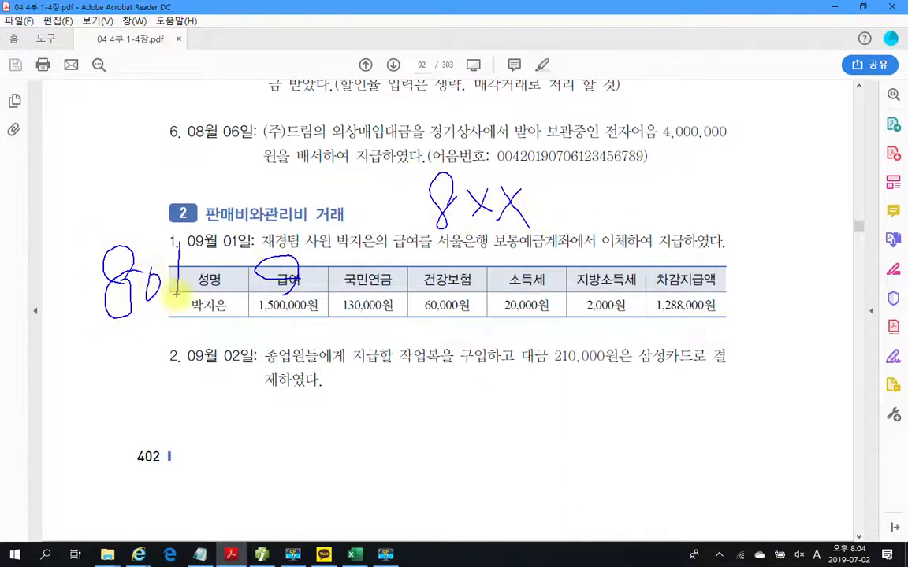
key("Escape")
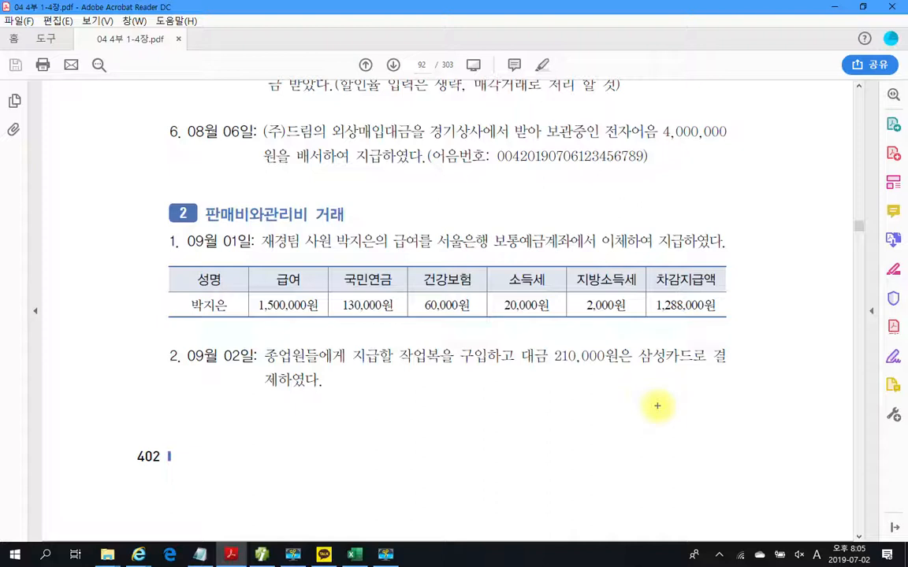
- Circle 급여 in the 09월 01일 transaction, label it "차)" and circle the 1,500,000원 salary amount
left_click_drag(385, 230, 407, 268)
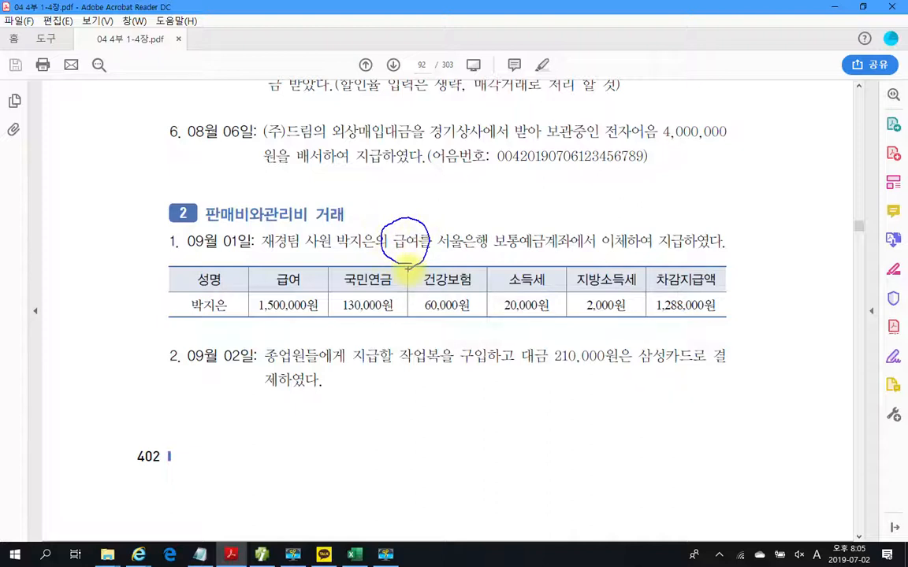
mouse_move(384, 171)
left_mouse_down()
mouse_move(398, 185)
mouse_move(376, 212)
mouse_move(406, 206)
left_mouse_up()
mouse_move(415, 168)
left_mouse_down()
mouse_move(416, 223)
mouse_move(426, 194)
left_mouse_up()
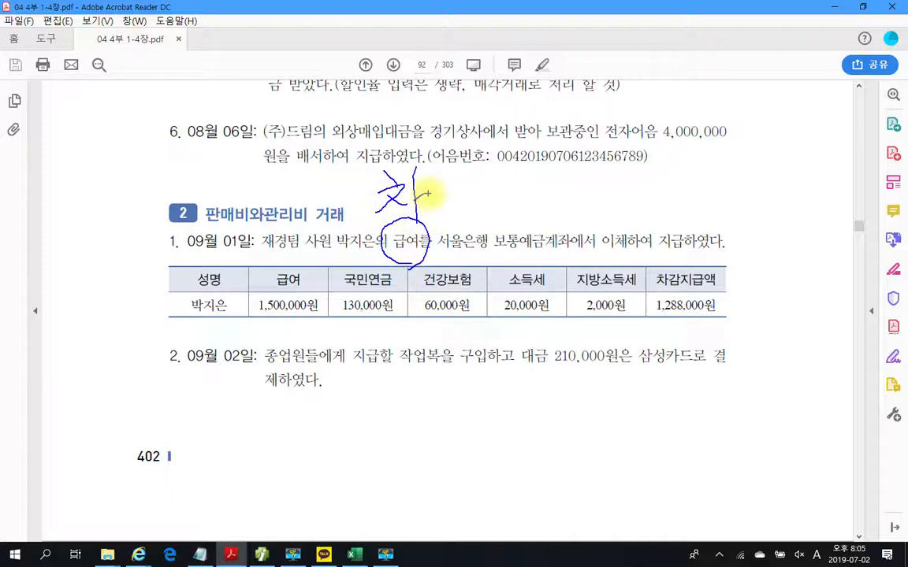
mouse_move(277, 290)
left_mouse_down()
mouse_move(252, 319)
mouse_move(314, 308)
left_mouse_up()
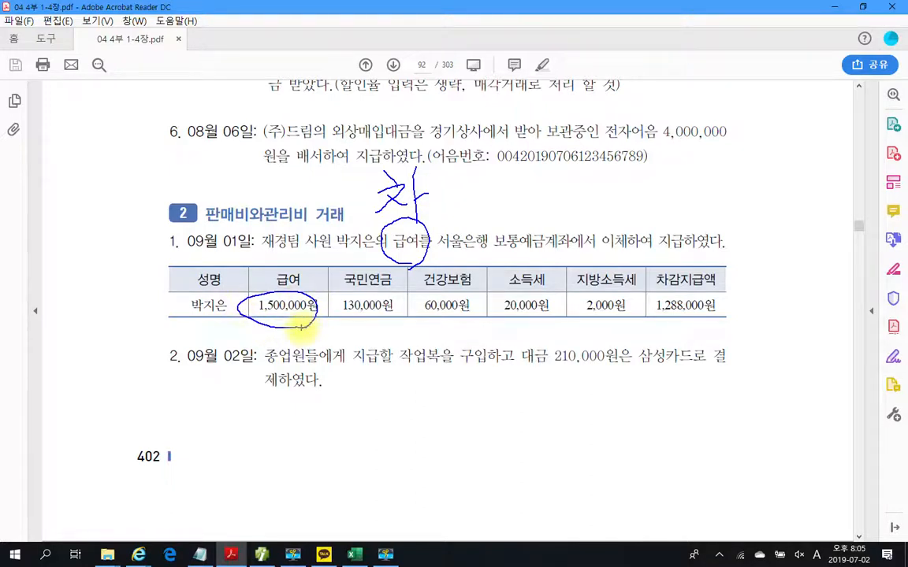
left_click_drag(411, 167, 421, 219)
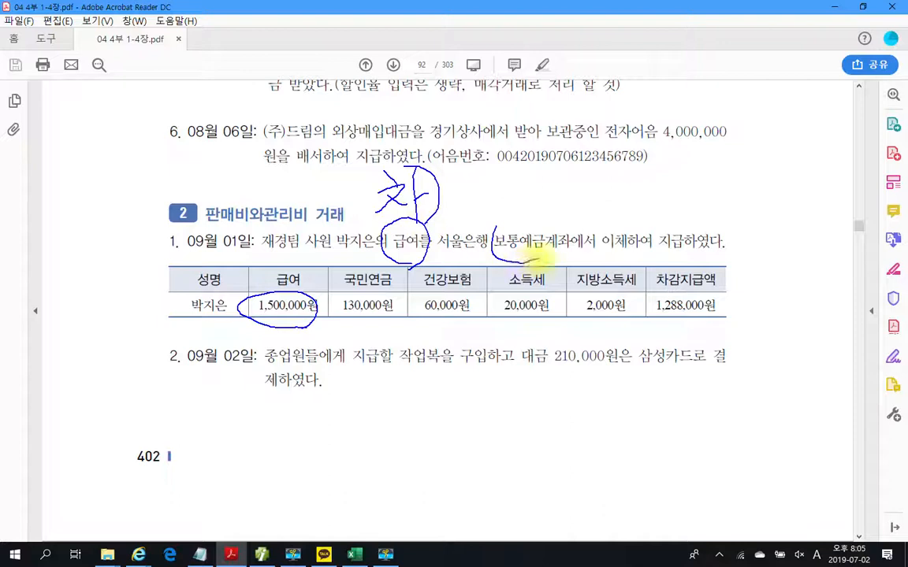
- Circle 보통예금 in the 09월 01일 transaction, label it "대)" and circle the 1,288,000원 net payment
left_click_drag(546, 232, 544, 256)
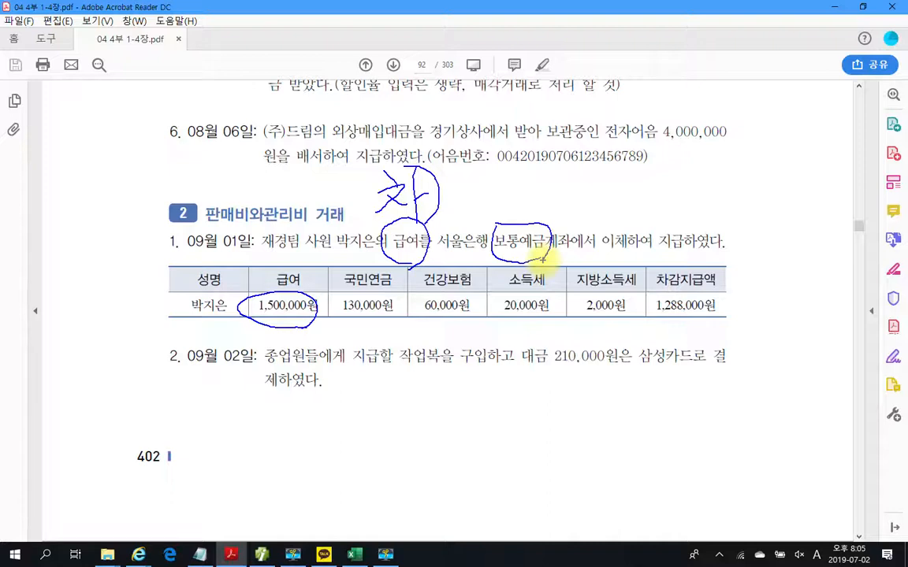
mouse_move(501, 187)
left_mouse_down()
mouse_move(529, 203)
mouse_move(522, 216)
mouse_move(541, 196)
mouse_move(538, 216)
left_mouse_up()
mouse_move(546, 165)
left_mouse_down()
mouse_move(555, 210)
mouse_move(542, 226)
left_mouse_up()
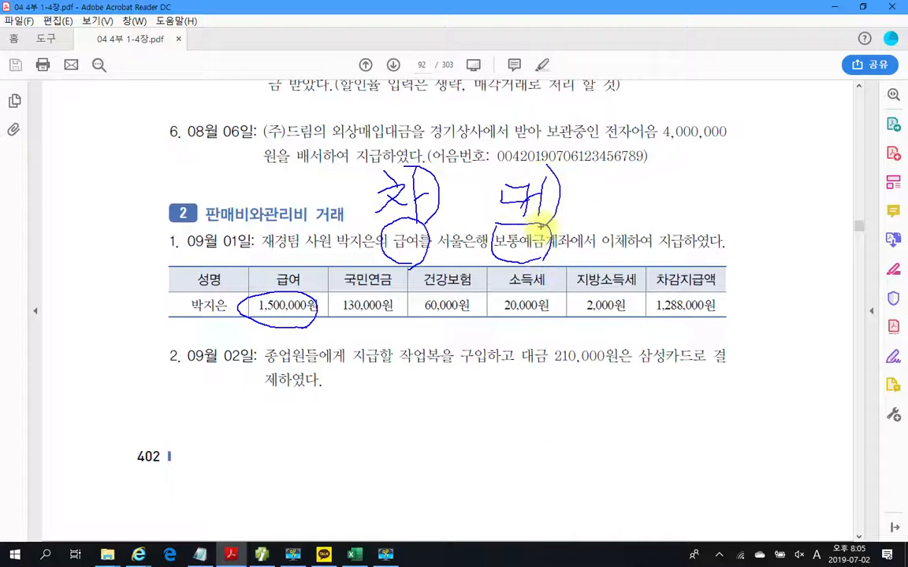
left_click_drag(541, 226, 498, 229)
mouse_move(650, 294)
left_mouse_down()
mouse_move(728, 305)
mouse_move(689, 333)
left_mouse_up()
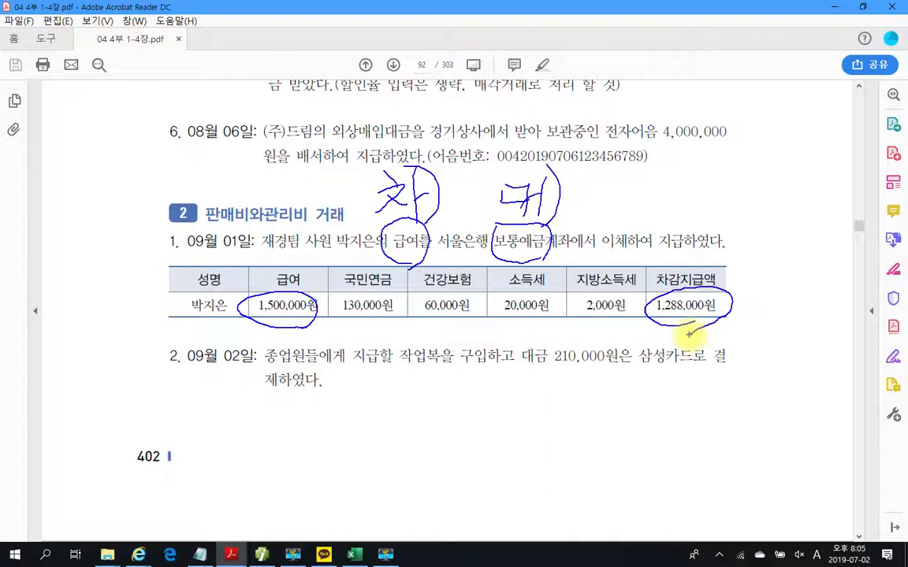
- Circle the four deduction amounts from 국민연금 to 지방소득세 and put a check mark under each
mouse_move(409, 271)
left_mouse_down()
mouse_move(335, 316)
mouse_move(473, 339)
mouse_move(631, 311)
mouse_move(509, 277)
mouse_move(331, 285)
left_mouse_up()
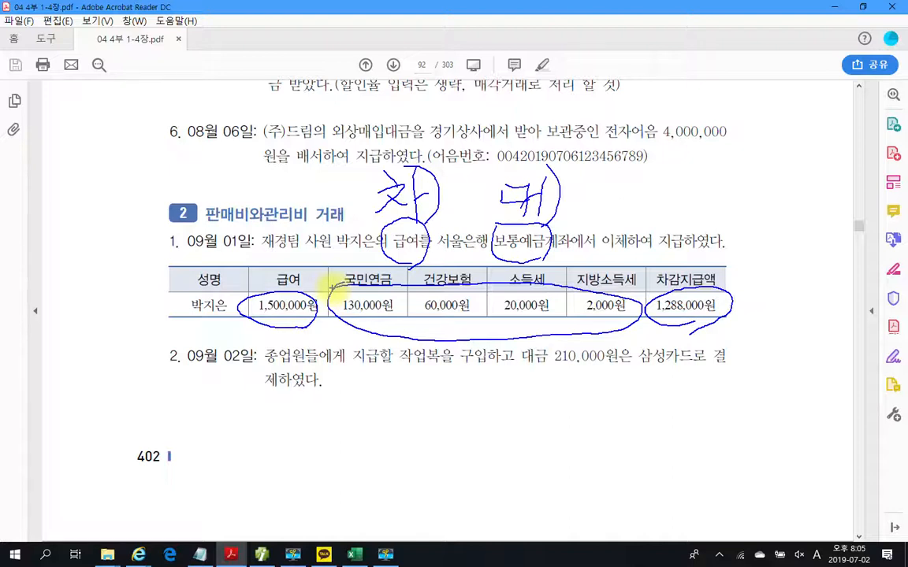
mouse_move(520, 332)
left_mouse_down()
mouse_move(527, 339)
mouse_move(546, 326)
left_mouse_up()
left_click_drag(603, 324, 619, 332)
mouse_move(366, 324)
left_mouse_down()
mouse_move(441, 334)
mouse_move(455, 327)
left_mouse_up()
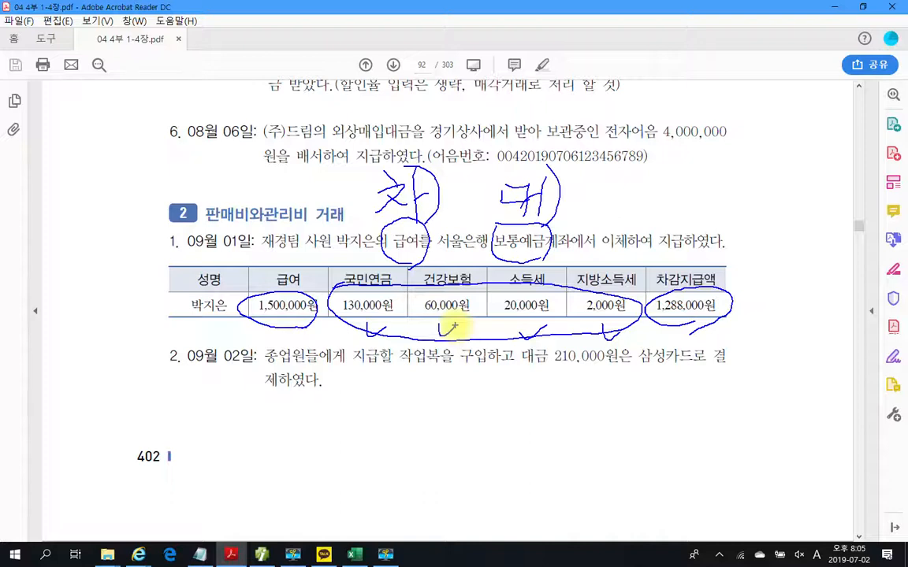
- Write the deduction total "212,000" with an arrow, label it "대) 예수금" with an underline, and erase all annotations
left_click_drag(483, 340, 492, 399)
mouse_move(486, 431)
left_mouse_down()
mouse_move(498, 452)
mouse_move(522, 439)
left_mouse_up()
mouse_move(527, 404)
left_mouse_down()
mouse_move(536, 444)
mouse_move(638, 384)
left_mouse_up()
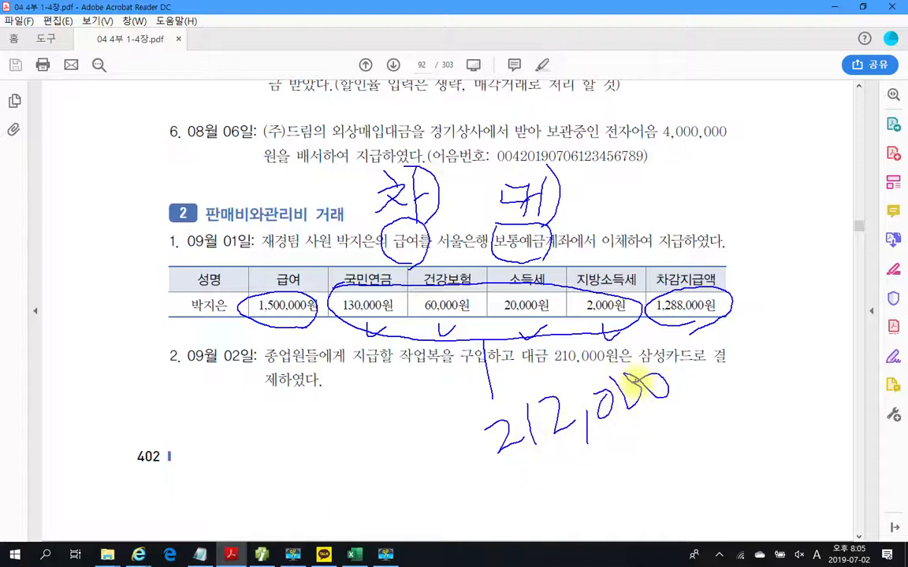
mouse_move(350, 446)
left_mouse_down()
mouse_move(345, 482)
mouse_move(356, 461)
mouse_move(375, 480)
left_mouse_up()
mouse_move(371, 418)
left_mouse_down()
mouse_move(403, 490)
mouse_move(415, 425)
mouse_move(426, 482)
mouse_move(434, 418)
mouse_move(447, 466)
mouse_move(464, 459)
left_mouse_up()
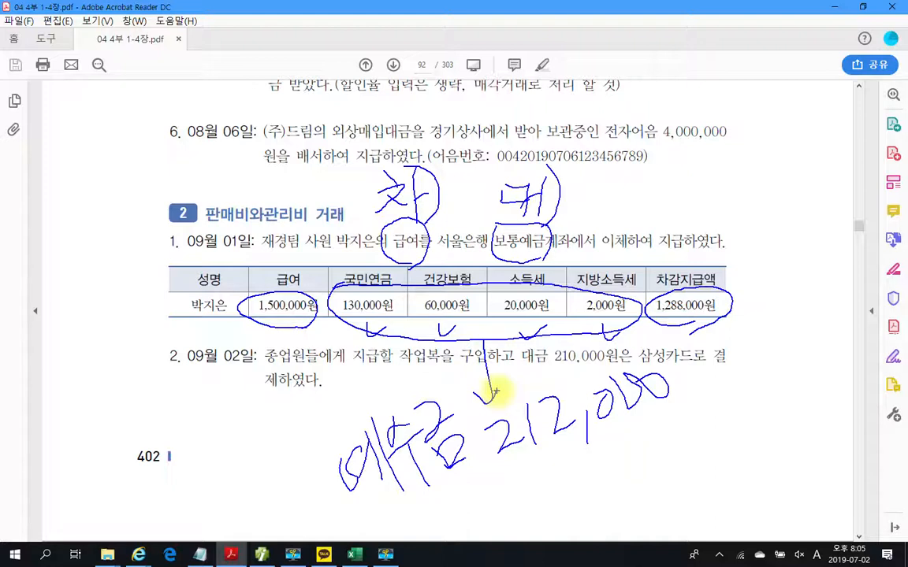
mouse_move(473, 472)
left_mouse_down()
mouse_move(365, 503)
mouse_move(465, 477)
left_mouse_up()
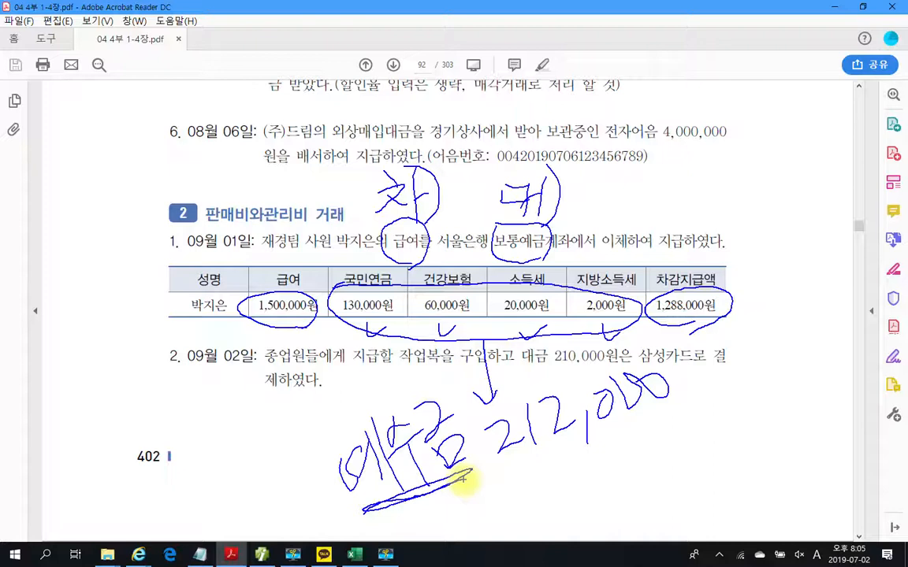
mouse_move(302, 481)
left_mouse_down()
mouse_move(293, 481)
mouse_move(317, 506)
left_mouse_up()
mouse_move(292, 449)
left_mouse_down()
mouse_move(314, 457)
mouse_move(327, 529)
left_mouse_up()
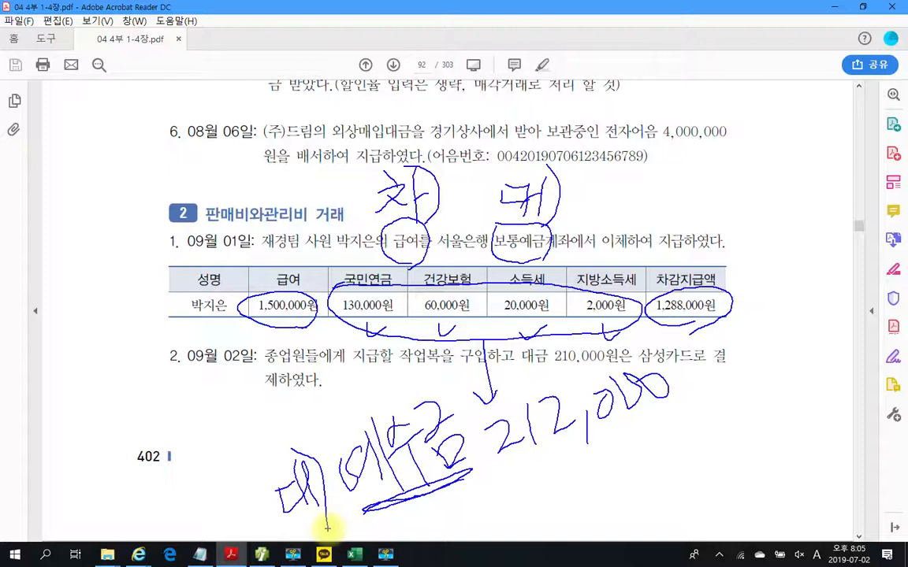
key("Escape")
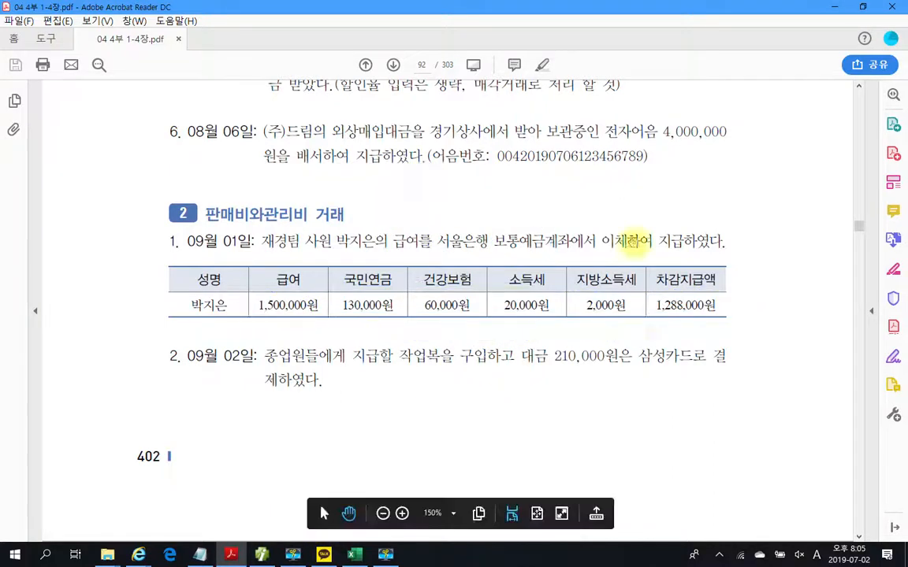
- Switch to the accounting program and list all 일반전표입력 entries for month 09 with the day left blank
left_click(262, 554)
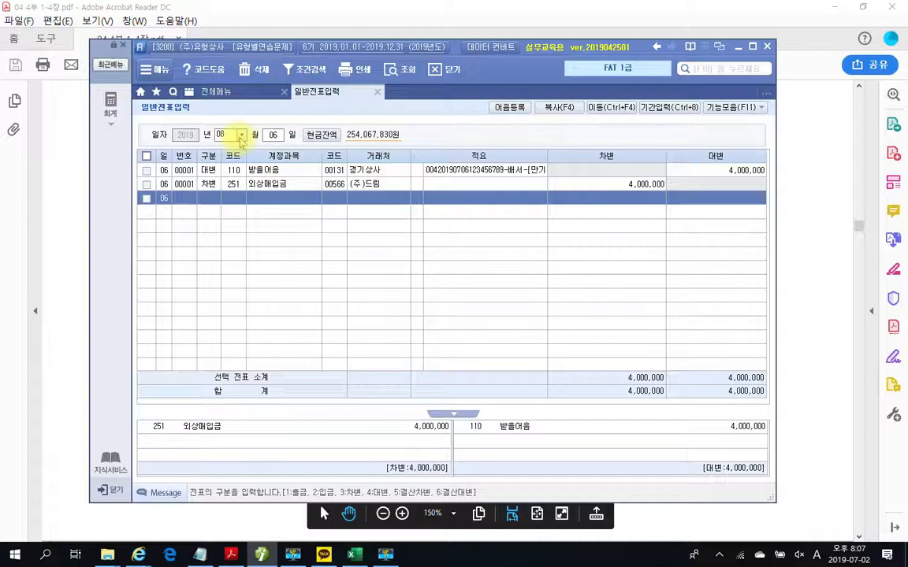
left_click(240, 137)
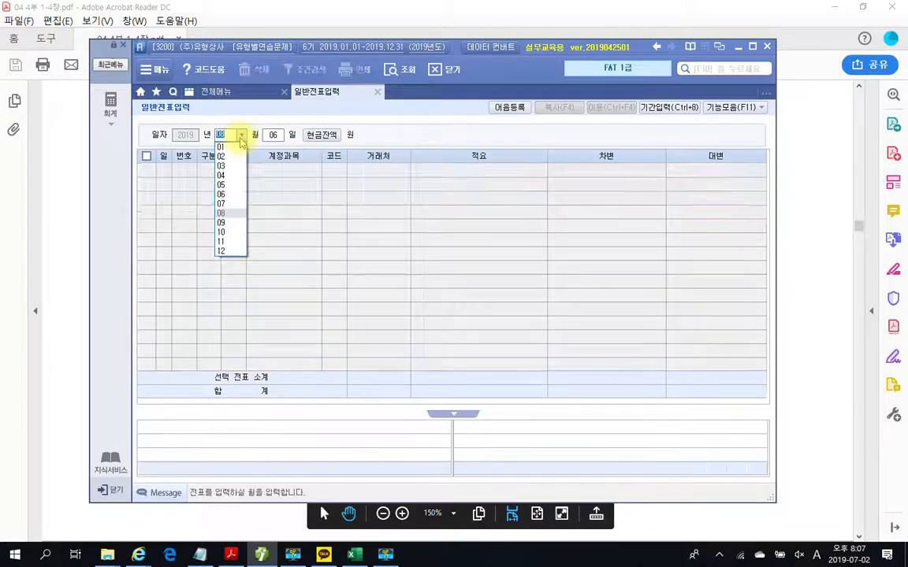
left_click(219, 228)
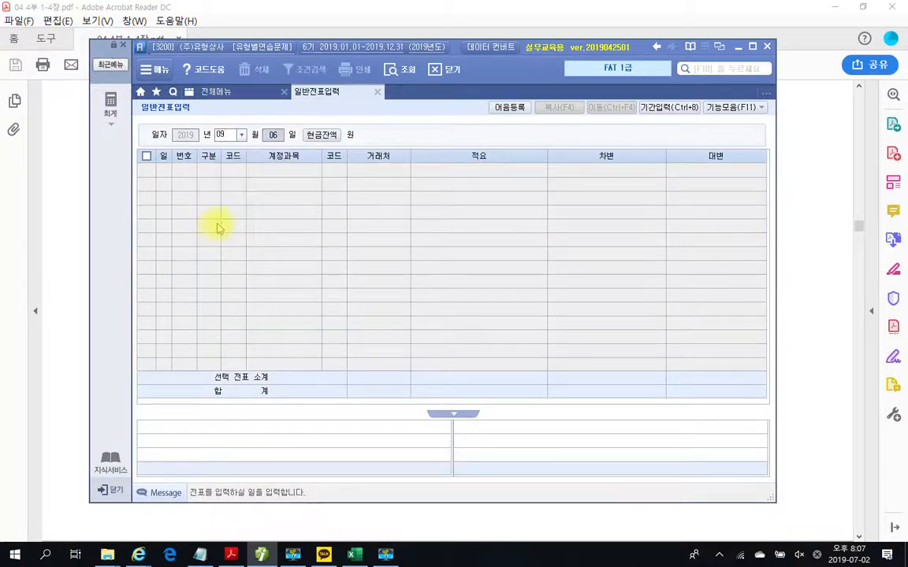
left_click(275, 140)
key("Delete")
key("Return")
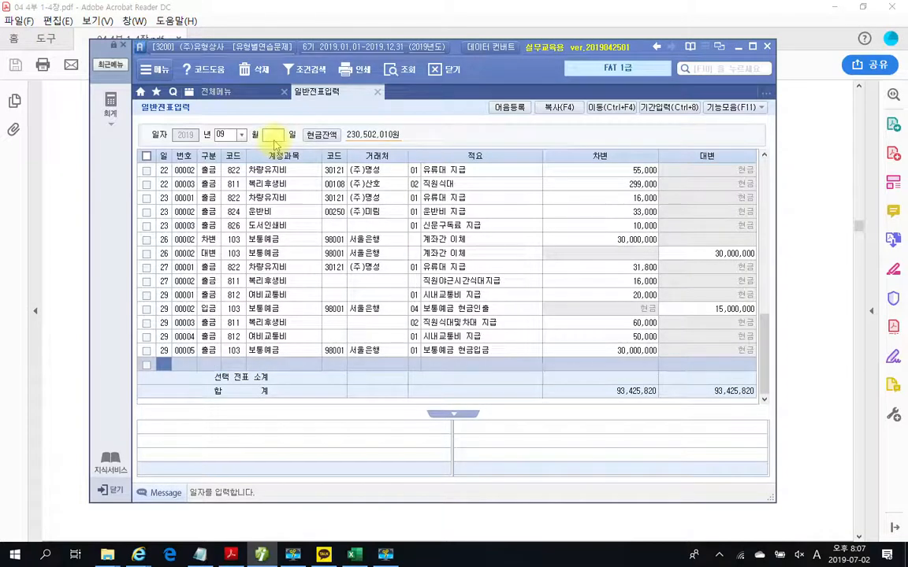
- Start a new voucher line dated day 1 as a debit (차변) with account code 801 급여
left_click_drag(149, 398, 174, 405)
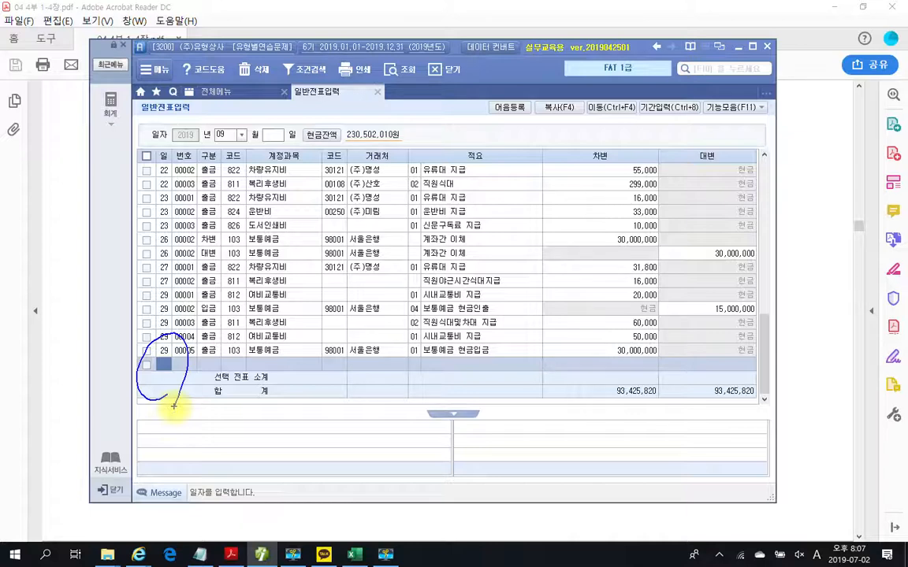
key("Escape")
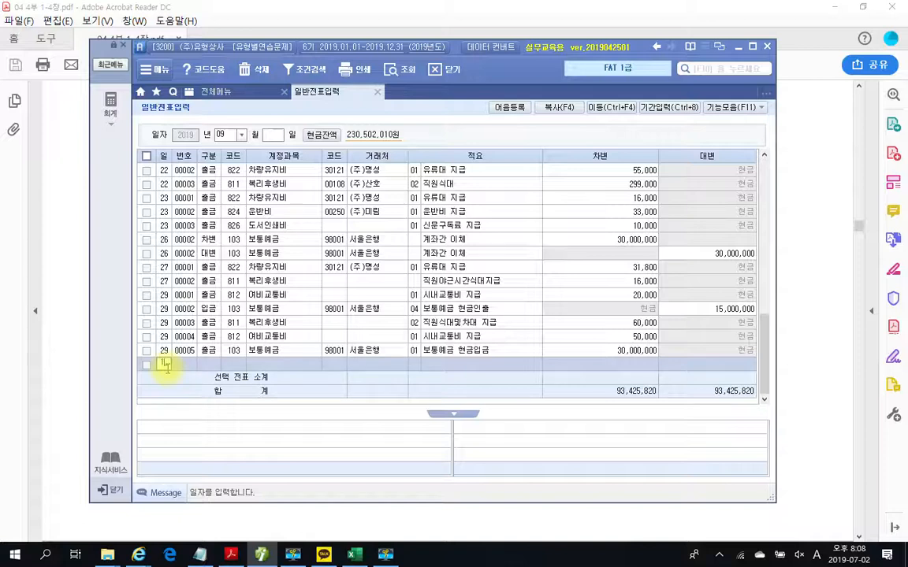
type("1")
key("Return")
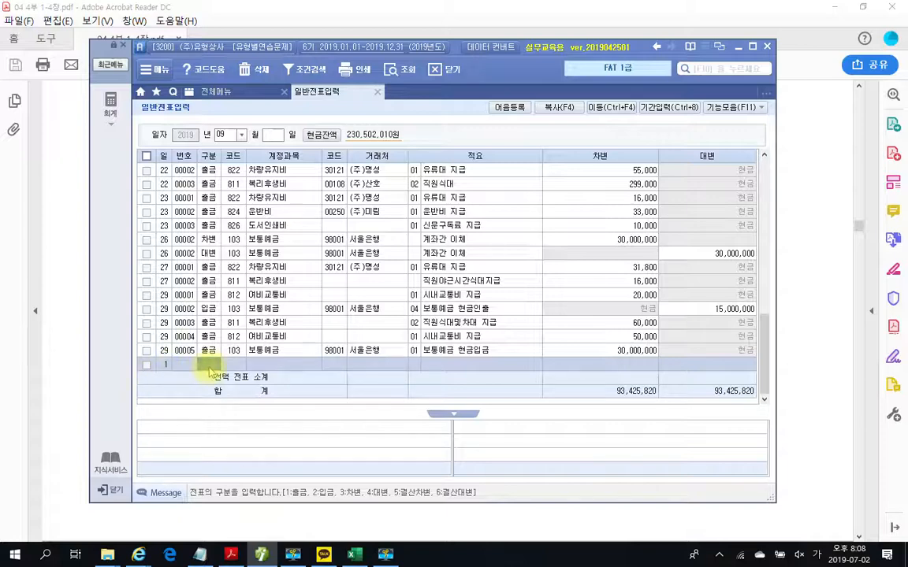
type("3")
key("Return")
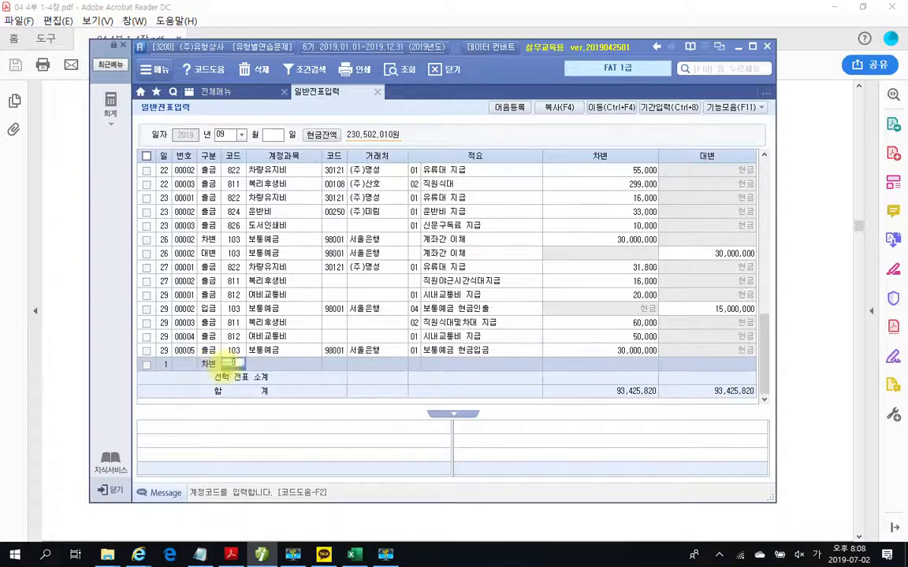
type("801")
key("Return")
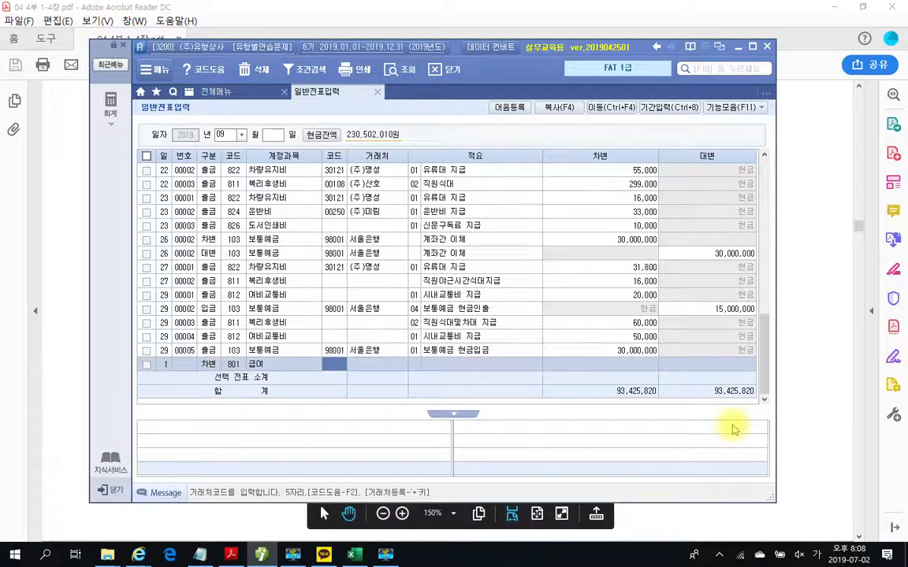
- Leave the 급여 line's partner and description blank and enter a debit amount of 1,500,000
key("Return")
key("Return")
key("Return")
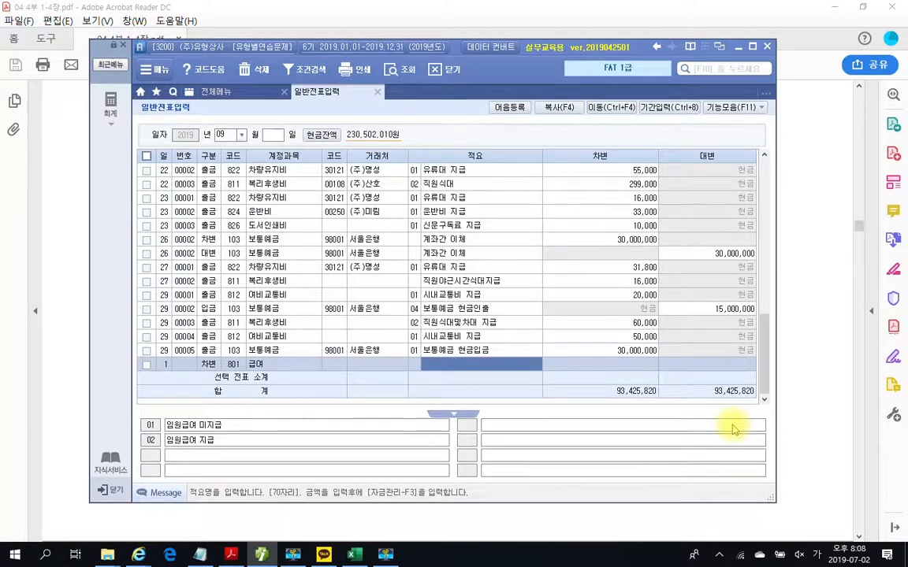
key("Return")
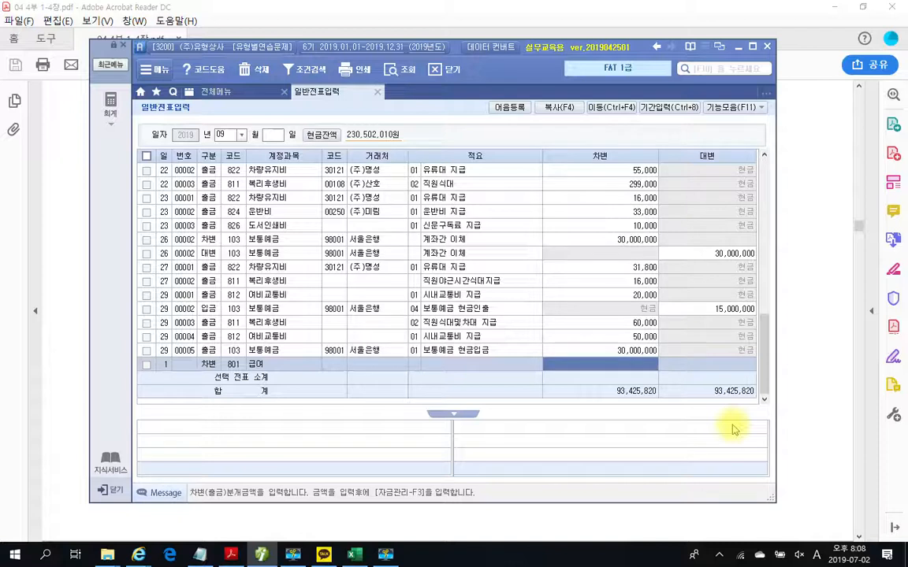
type("1,500")
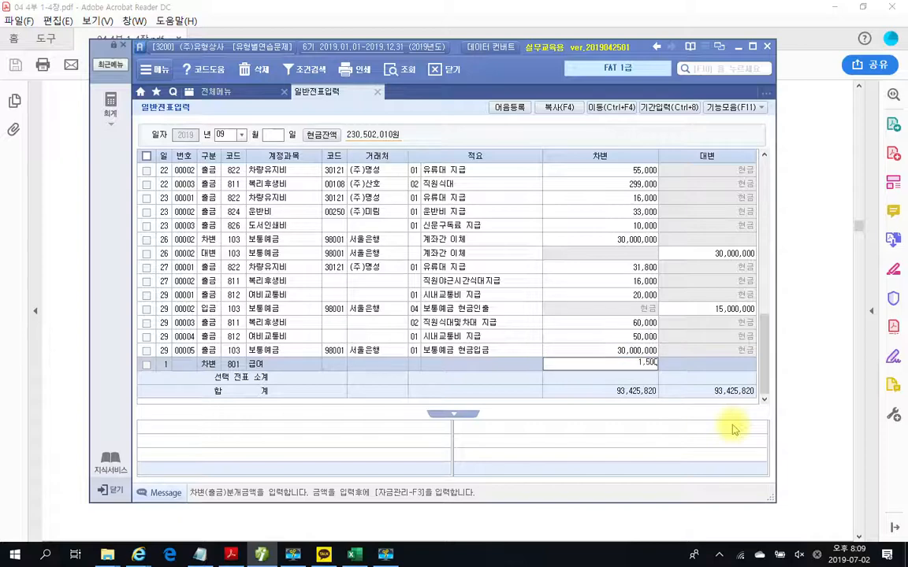
type(",000")
key("Return")
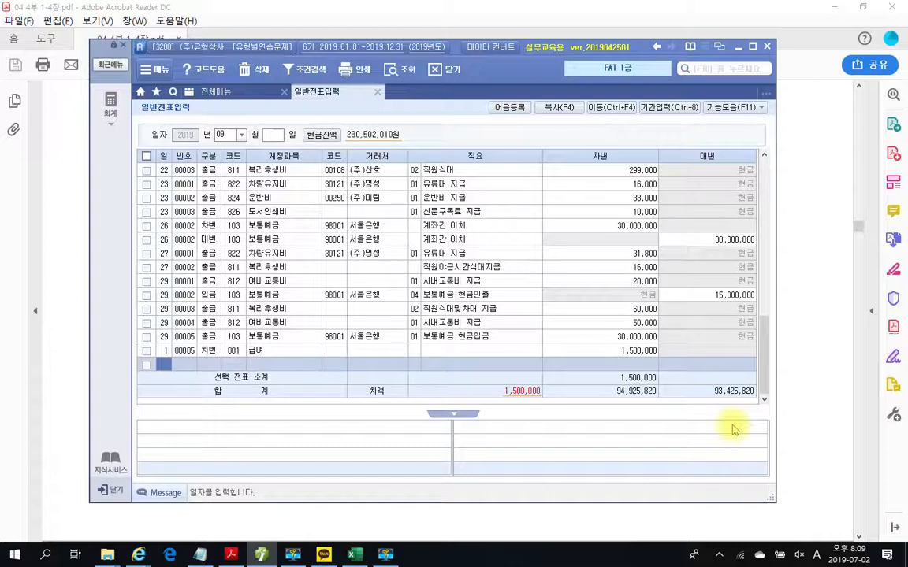
- Start a second voucher line dated day 1 as a credit (대변) with account code 103 보통예금
type("1")
key("Return")
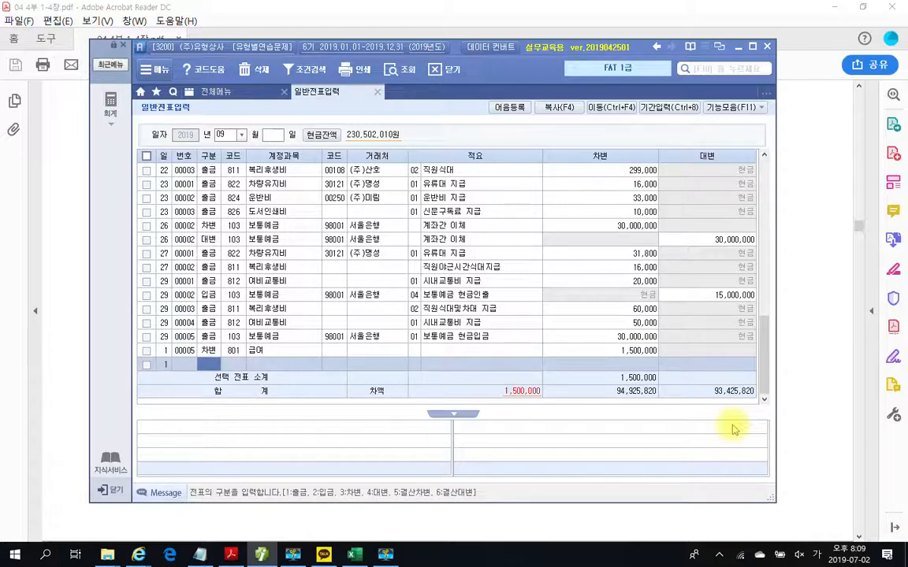
type("4")
key("Return")
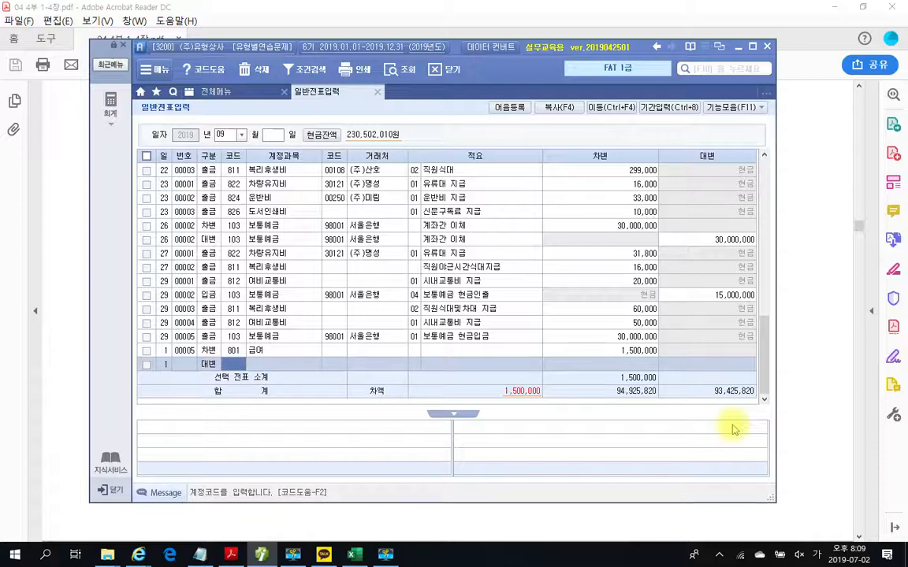
type("103")
key("Return")
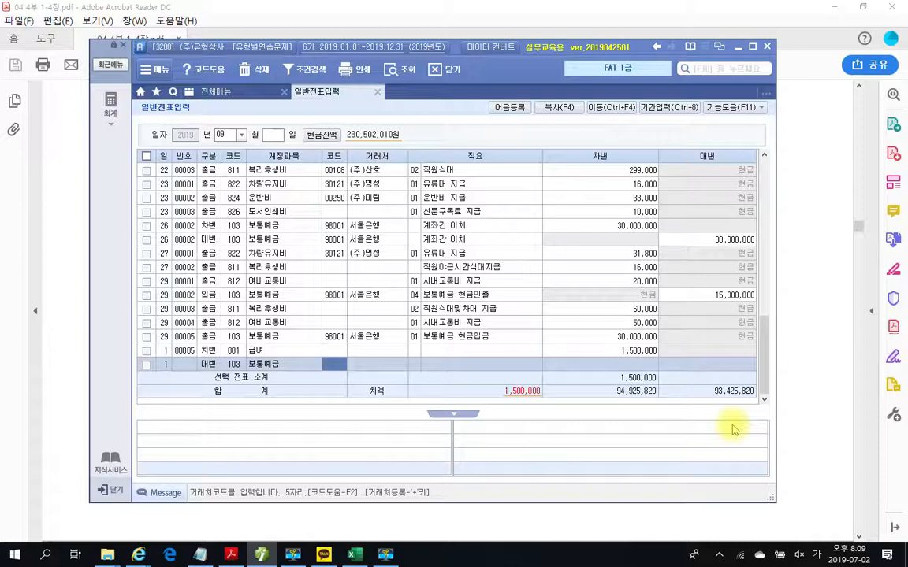
- Assign partner 98001 서울은행 to the 보통예금 line, leave its description blank and enter a credit amount of 1,288,000
type("98001")
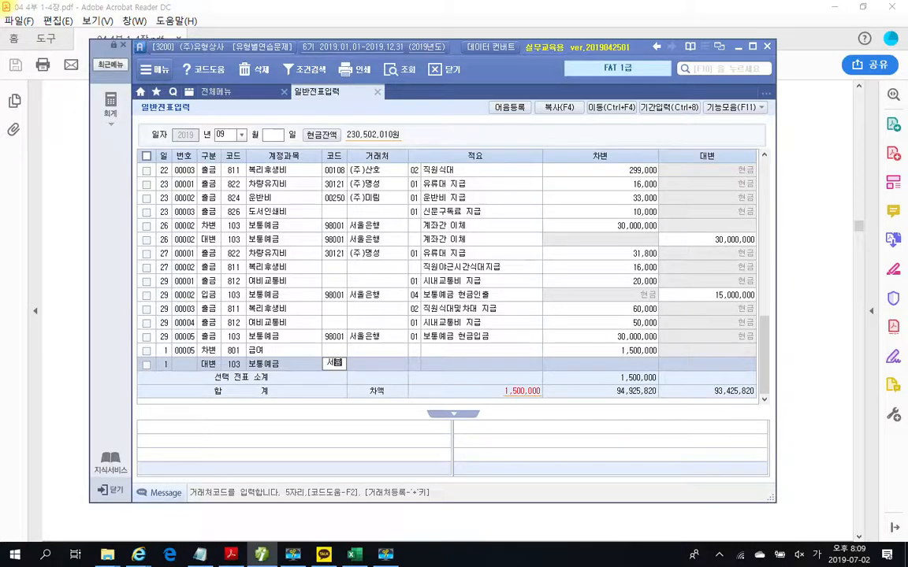
key("Return")
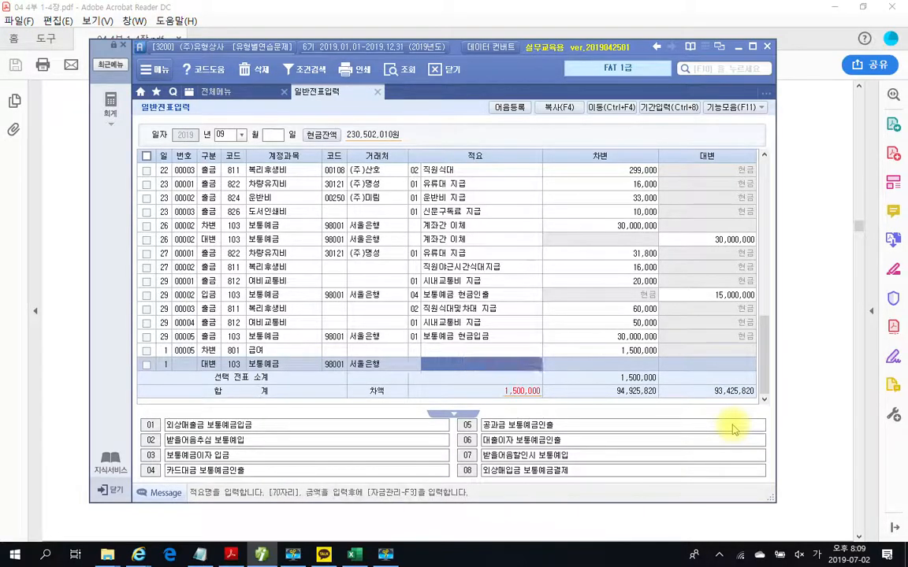
key("Return")
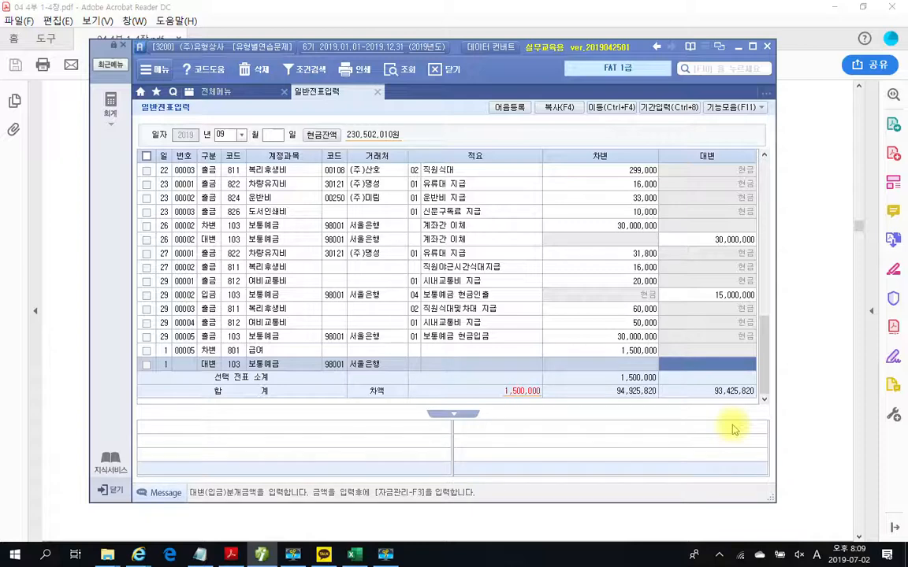
type("1,288,")
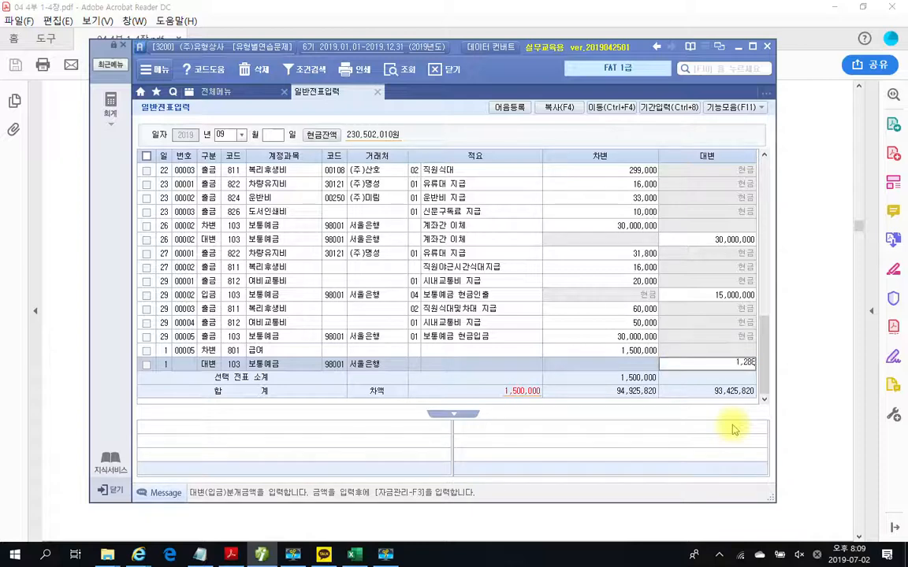
type("000")
key("Return")
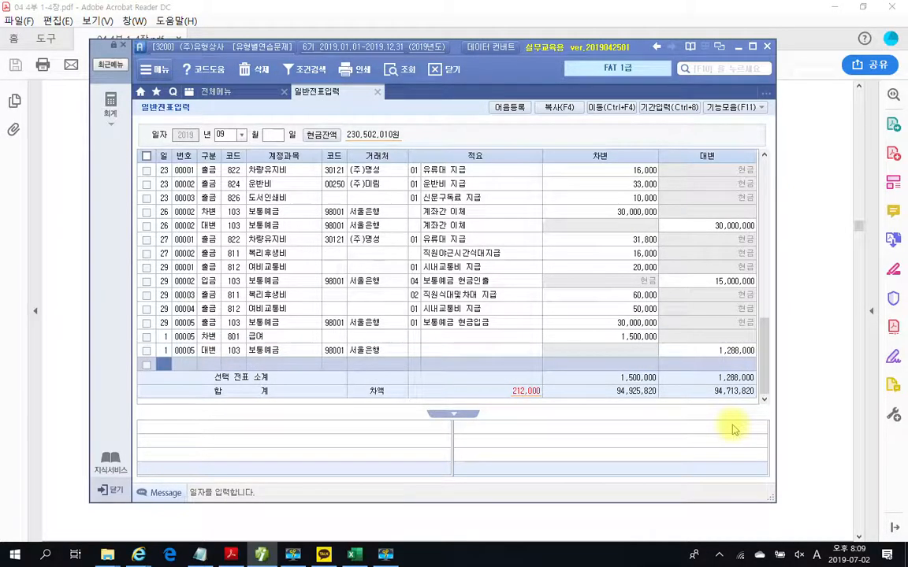
- Add a day 1 credit (대변) line for account 254 예수금, found by searching "예수", with no partner or description and an amount of 212,000
type("4")
key("Return")
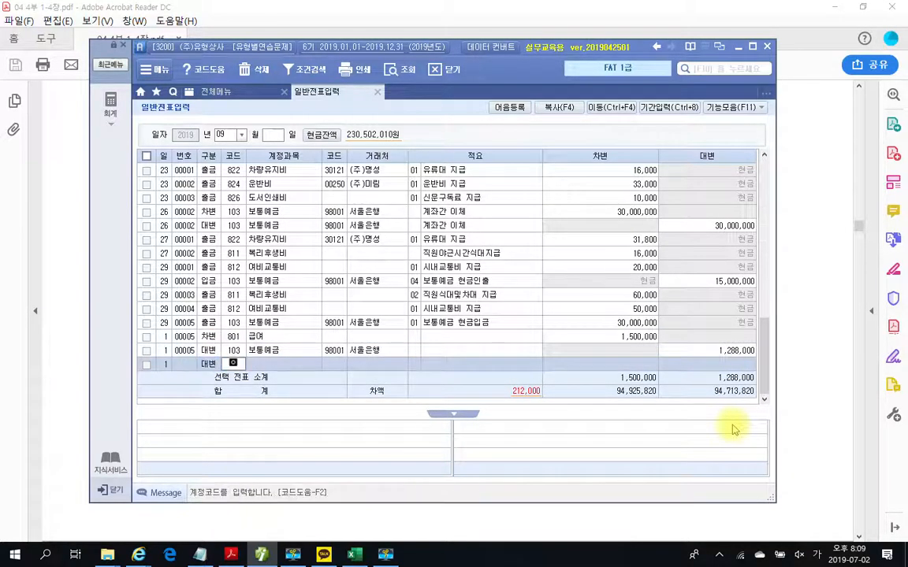
type("예수")
key("Return")
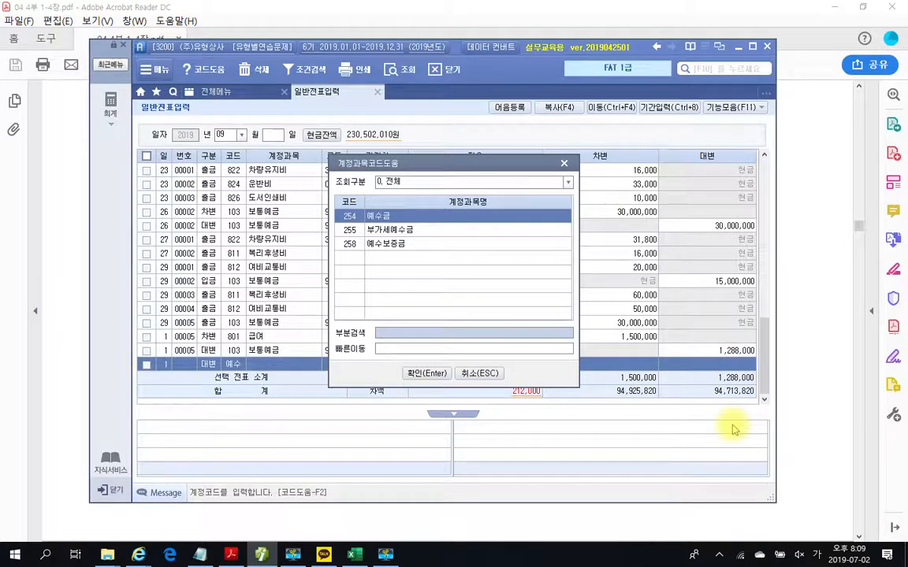
key("Return")
key("Return")
key("Return")
key("Return")
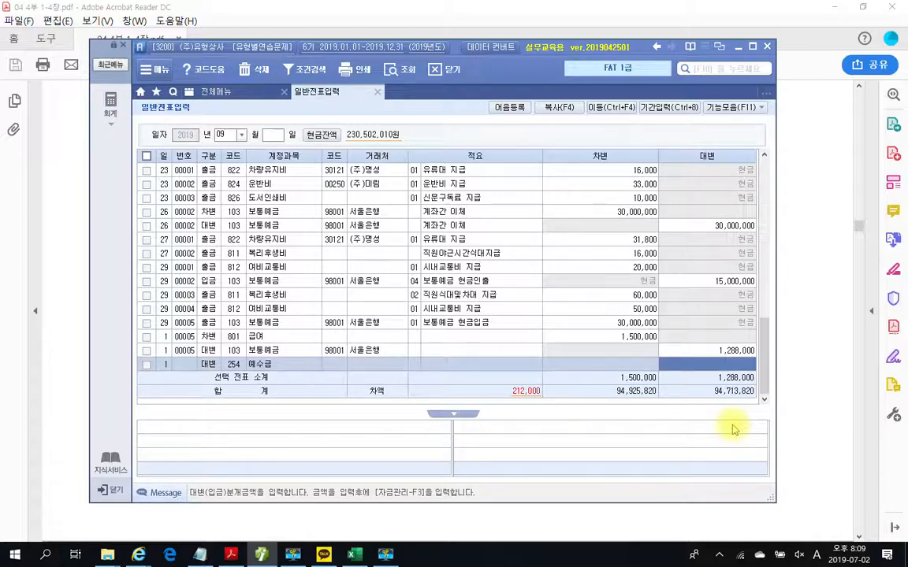
type("212")
key("KP_Add")
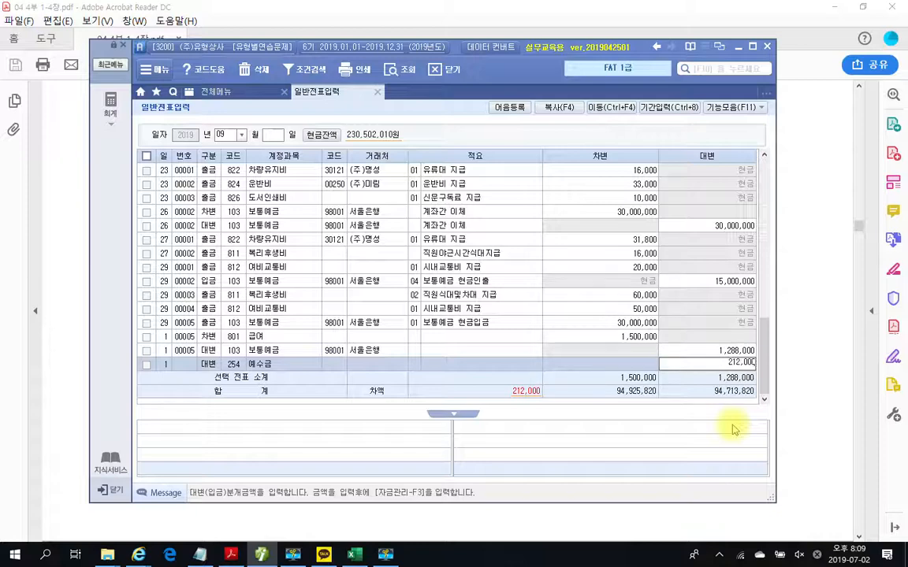
- Circle the 차액 figure, underline 예수금, draw an arrow to the credit amount being entered, and erase the annotations
mouse_move(486, 385)
left_mouse_down()
mouse_move(543, 411)
mouse_move(538, 421)
left_mouse_up()
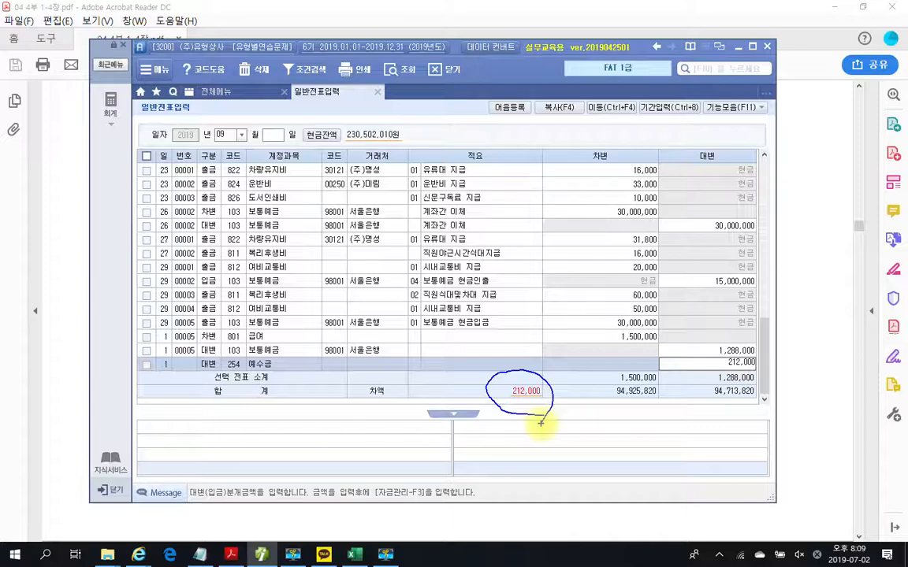
left_click_drag(540, 423, 533, 380)
left_click_drag(230, 373, 272, 368)
left_click_drag(549, 393, 672, 362)
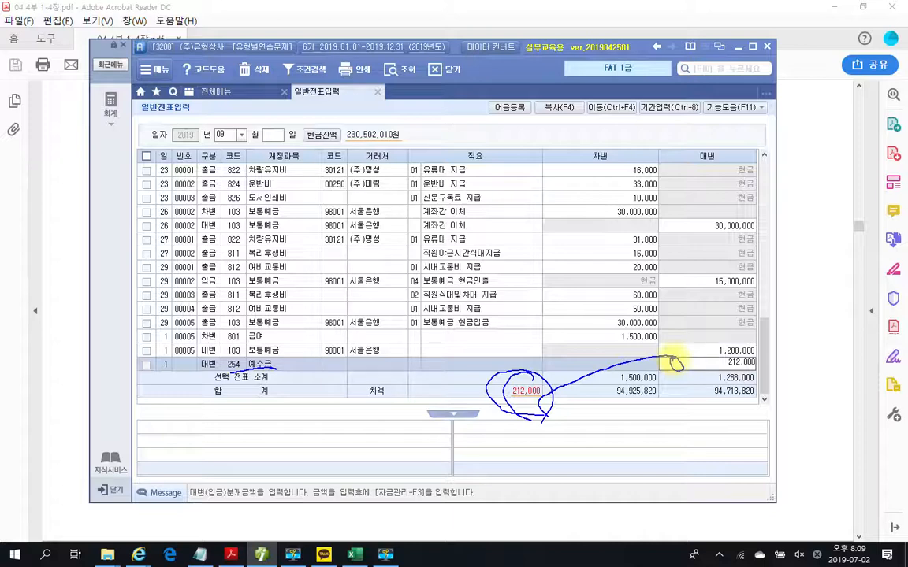
key("Escape")
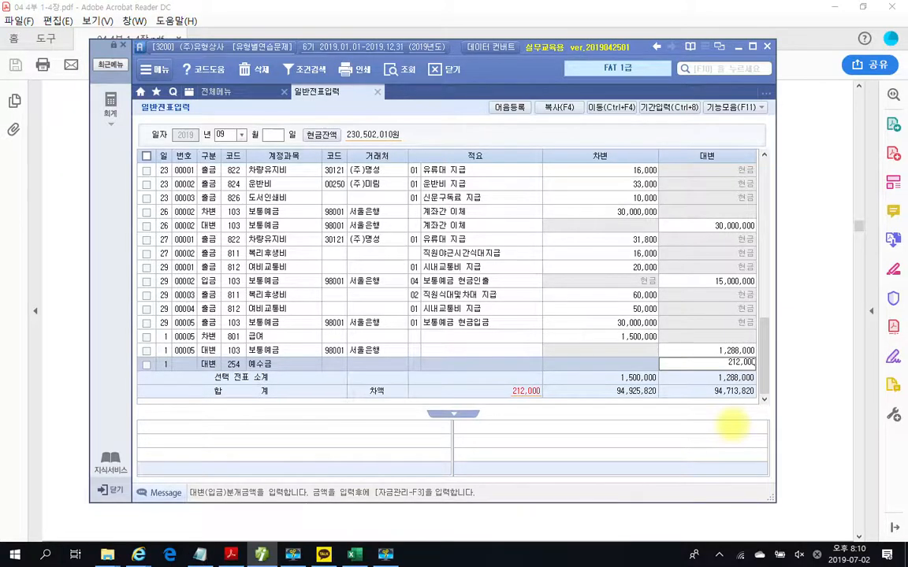
- Commit the 예수금 line and review the day 1 voucher's 급여, 보통예금 and 예수금 lines
key("Return")
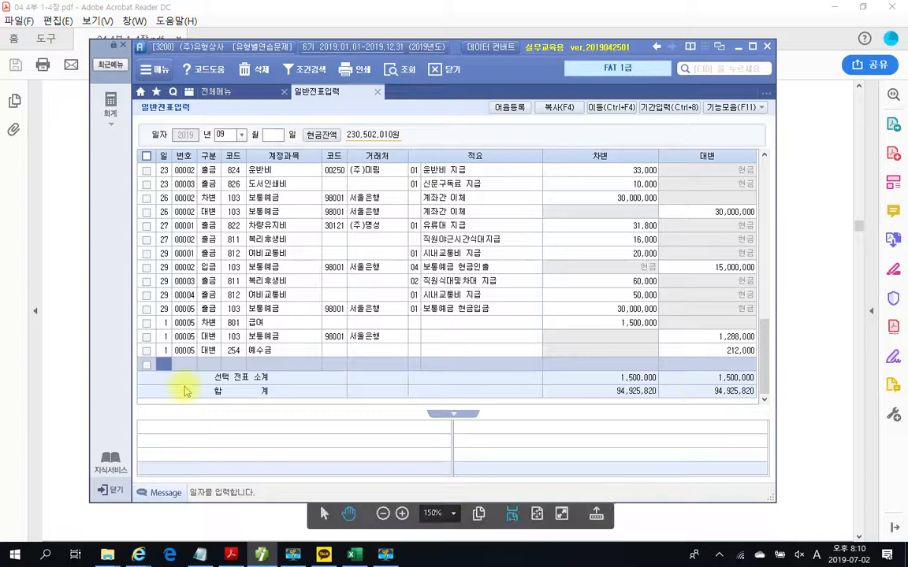
left_click(289, 342)
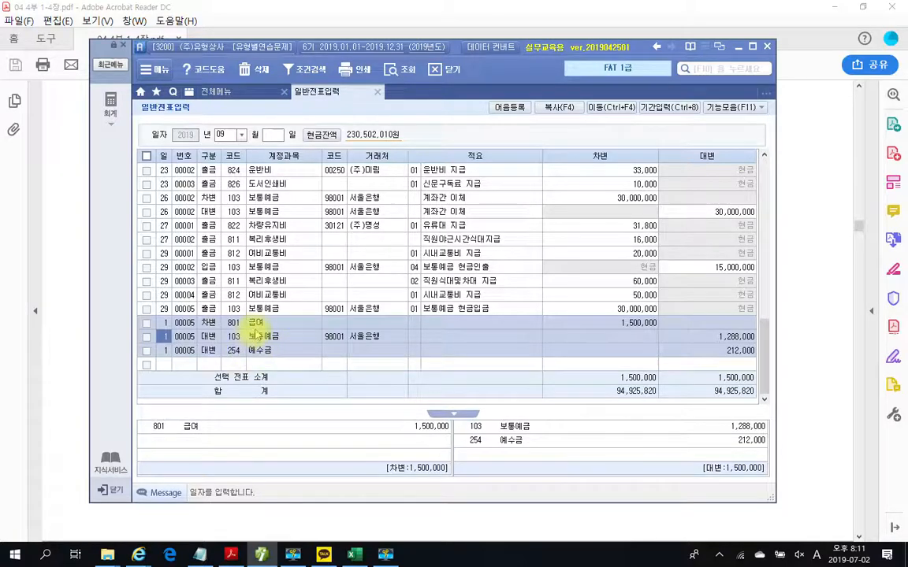
left_click(254, 324)
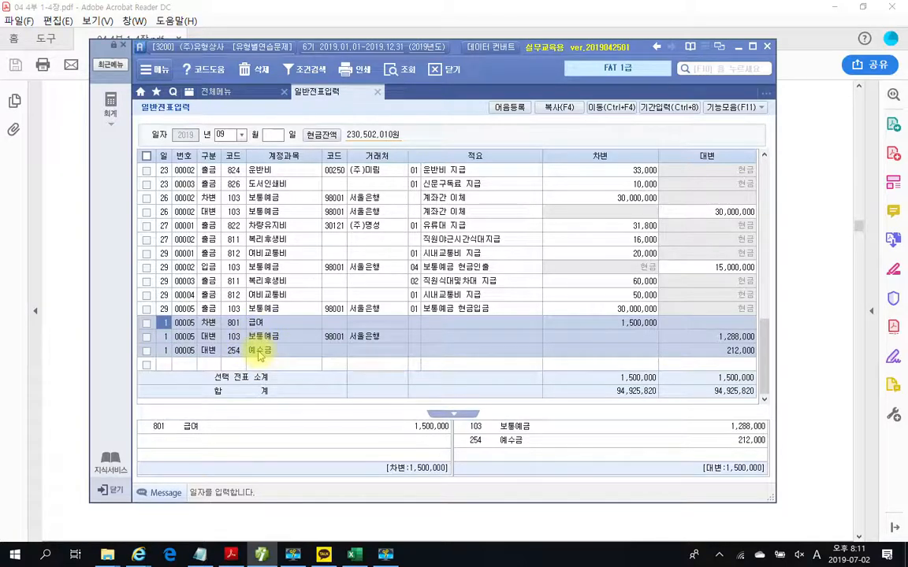
left_click(262, 340)
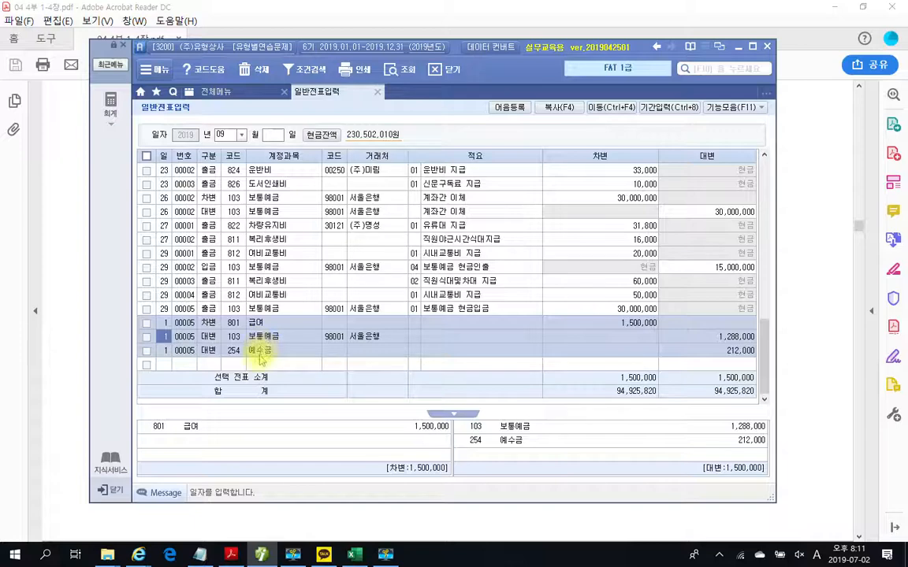
left_click(259, 355)
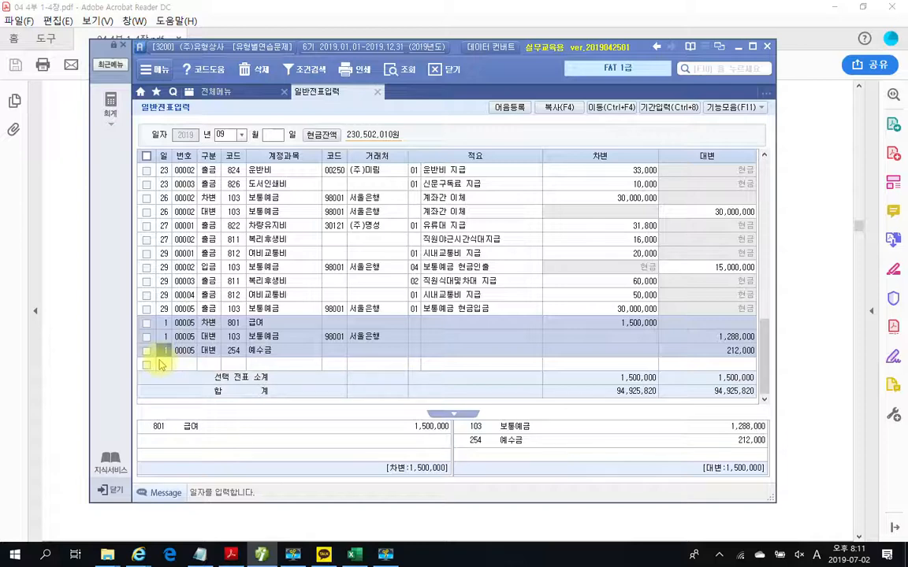
- Switch to the exercise PDF in Acrobat Reader and read the 09월 02일 work clothes transaction
left_click(263, 553)
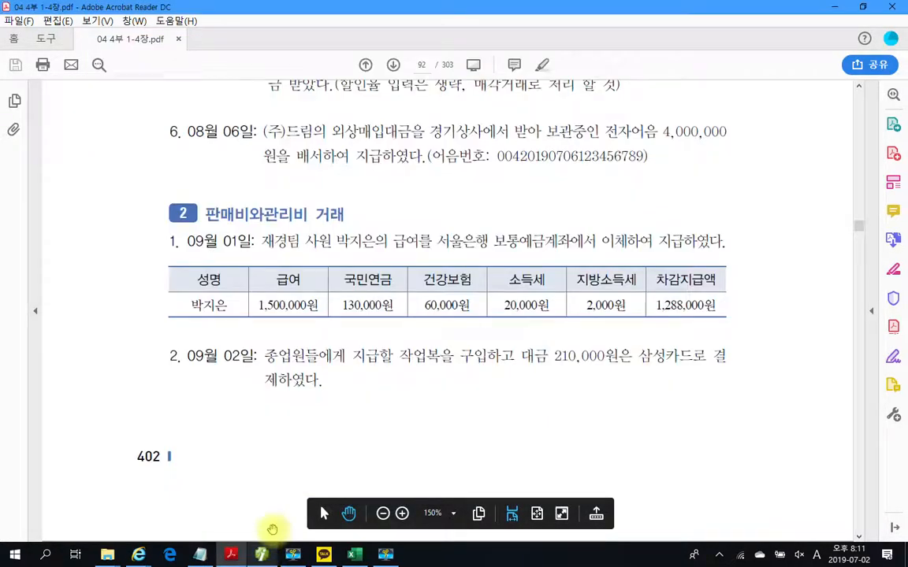
scroll(346, 405, "down", 2)
scroll(346, 405, "down", 1)
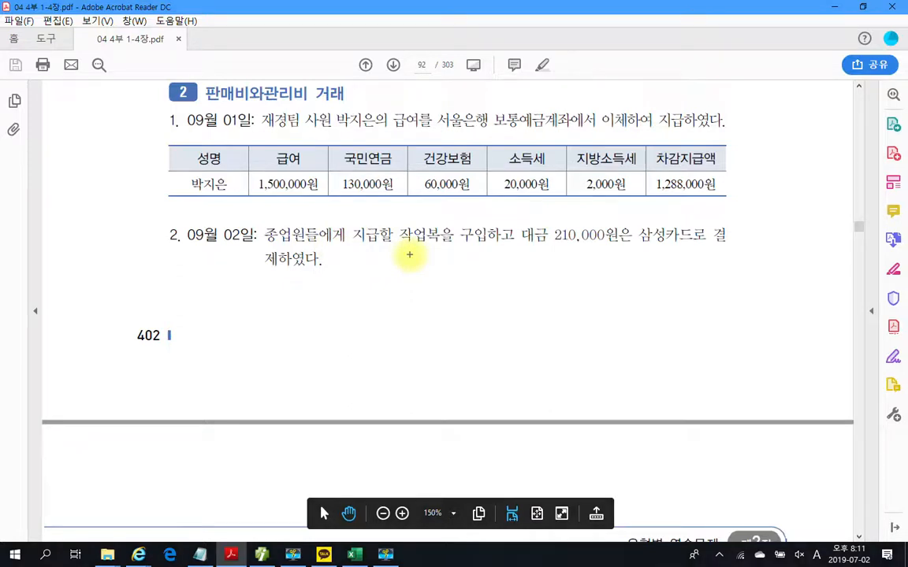
- Frame the 09월 02일 transaction, underline its card payment, and draw an arrow to a handwritten label "대) 미지급금 (삼성)"
mouse_move(263, 214)
left_mouse_down()
mouse_move(630, 295)
mouse_move(723, 203)
mouse_move(268, 215)
left_mouse_up()
mouse_move(549, 258)
left_mouse_down()
mouse_move(709, 256)
mouse_move(666, 329)
mouse_move(652, 324)
mouse_move(668, 335)
left_mouse_up()
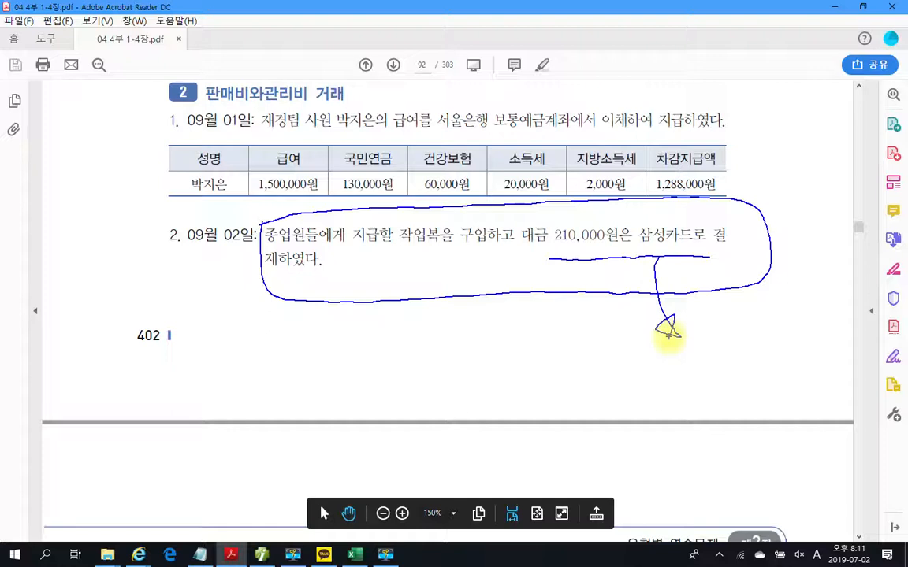
left_click_drag(700, 315, 723, 339)
left_click_drag(737, 301, 731, 368)
mouse_move(742, 321)
left_mouse_down()
mouse_move(757, 350)
mouse_move(754, 375)
mouse_move(806, 370)
mouse_move(786, 371)
mouse_move(815, 338)
mouse_move(859, 329)
left_mouse_up()
mouse_move(827, 353)
left_mouse_down()
mouse_move(831, 379)
mouse_move(859, 378)
left_mouse_up()
mouse_move(713, 397)
left_mouse_down()
mouse_move(697, 411)
mouse_move(699, 446)
mouse_move(723, 415)
mouse_move(770, 415)
mouse_move(753, 442)
mouse_move(794, 421)
mouse_move(776, 442)
mouse_move(824, 444)
left_mouse_up()
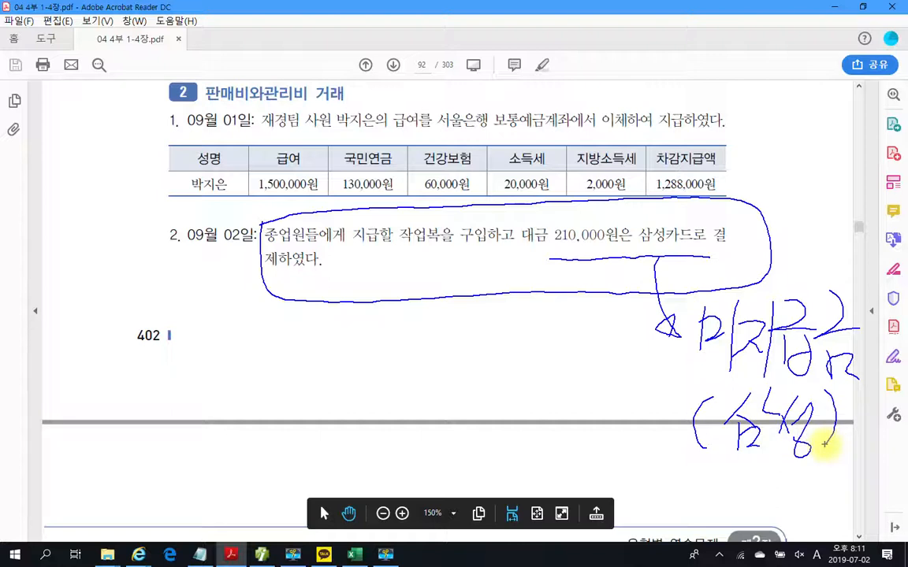
left_click_drag(599, 347, 627, 376)
left_click_drag(631, 327, 633, 420)
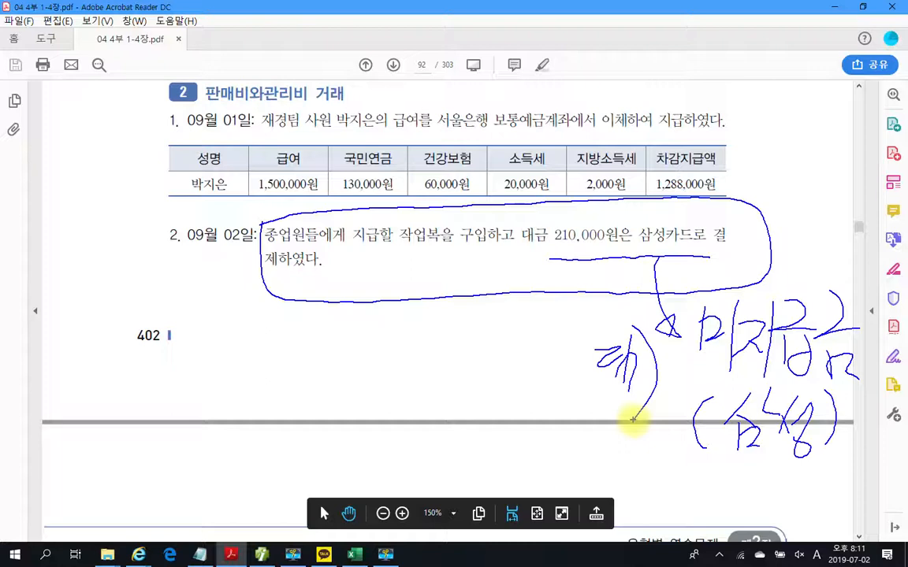
- Circle the work clothes purchase phrase, write "차) 복리후생비" below it, and erase all annotations
mouse_move(442, 254)
left_mouse_down()
mouse_move(283, 251)
mouse_move(415, 204)
mouse_move(508, 246)
mouse_move(470, 266)
left_mouse_up()
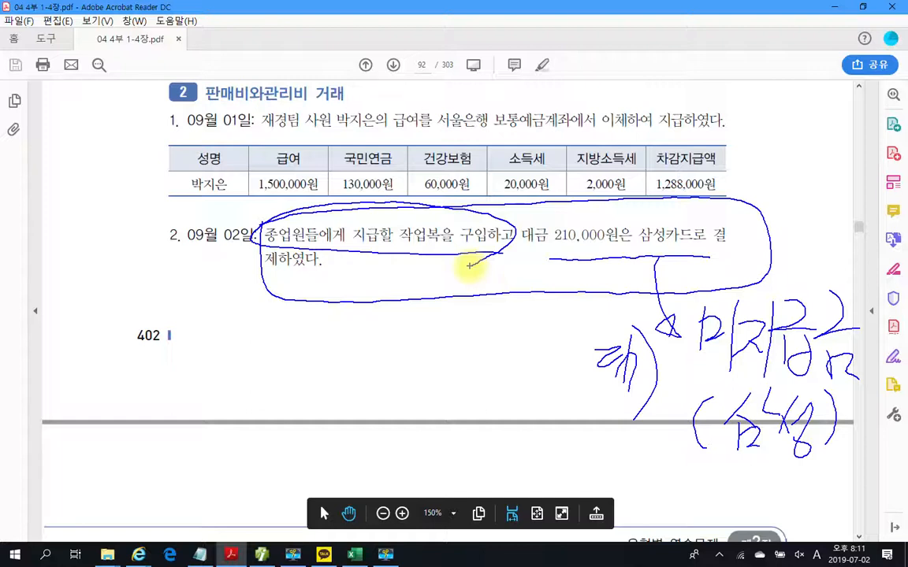
mouse_move(262, 290)
left_mouse_down()
mouse_move(259, 328)
mouse_move(315, 346)
mouse_move(327, 366)
mouse_move(348, 318)
mouse_move(370, 351)
mouse_move(405, 354)
mouse_move(455, 337)
mouse_move(468, 380)
left_mouse_up()
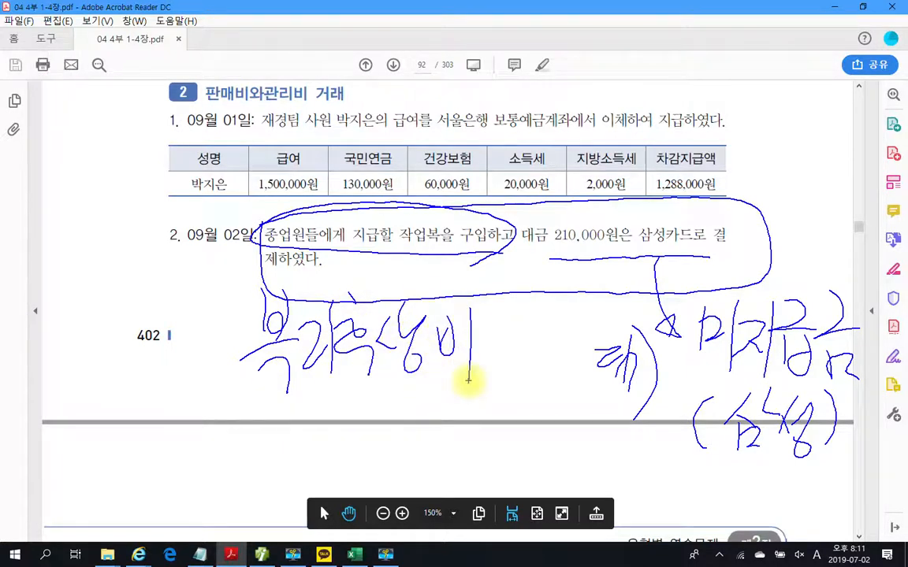
mouse_move(141, 282)
left_mouse_down()
mouse_move(162, 356)
mouse_move(172, 371)
mouse_move(186, 360)
mouse_move(183, 409)
left_mouse_up()
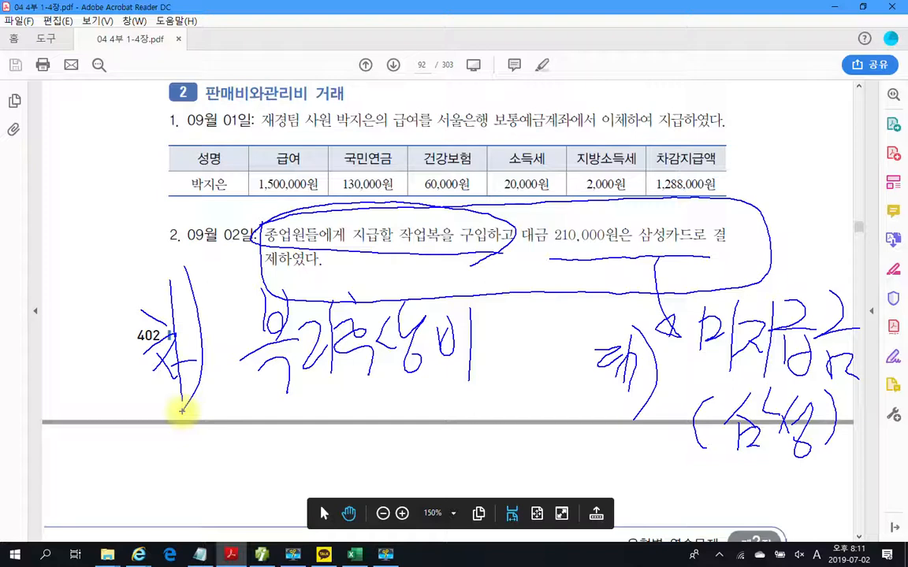
key("Escape")
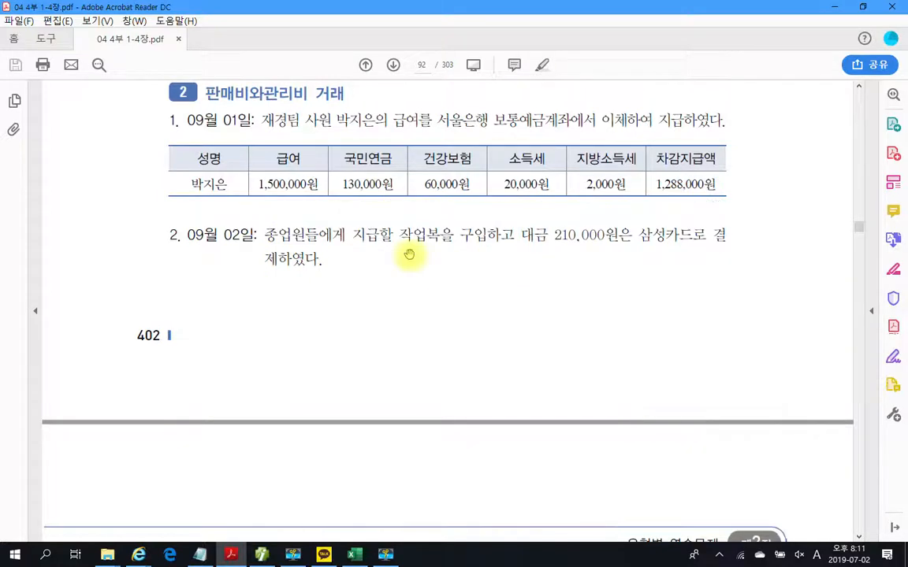
- Switch to the accounting program and start a voucher line dated day 2 as a debit (차변) with account code 811 복리후생비
left_click(262, 555)
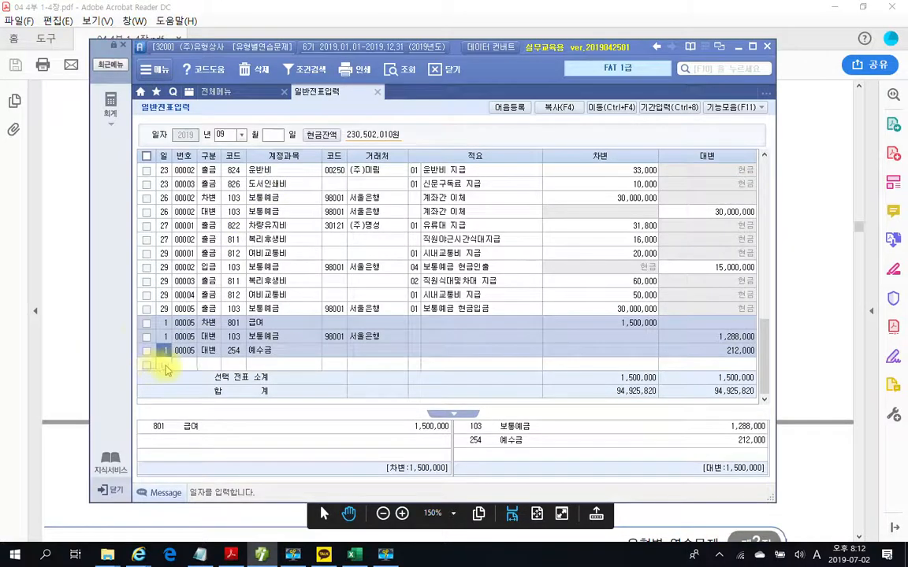
left_click(157, 366)
type("2")
key("Return")
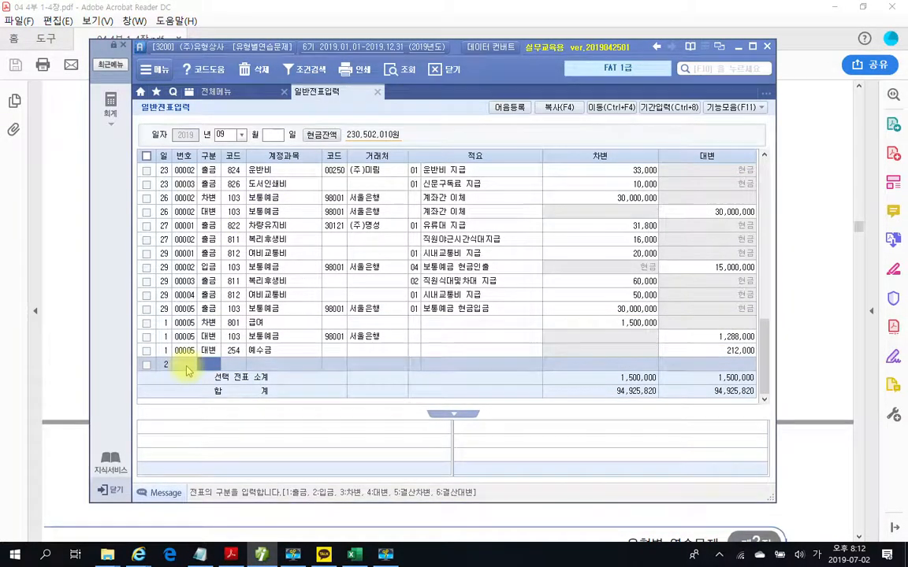
type("3")
key("Return")
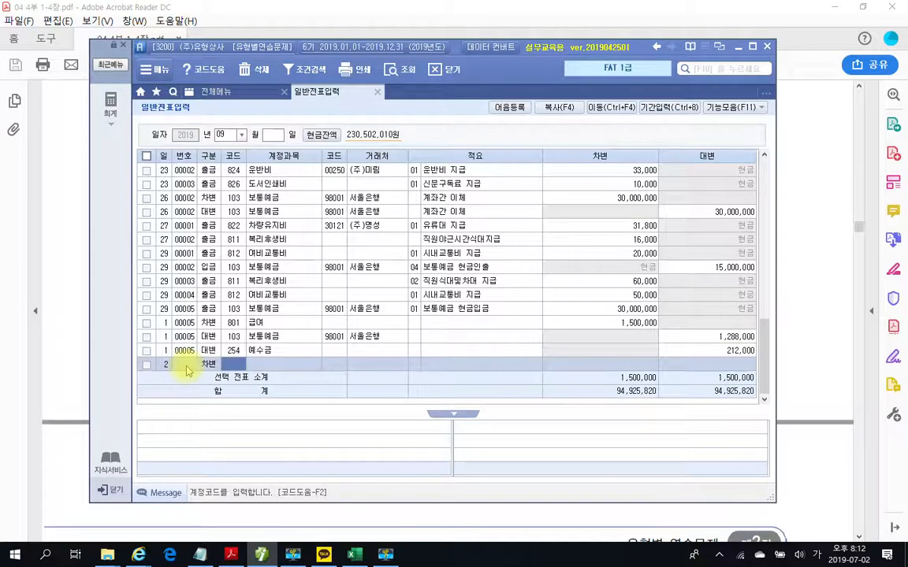
type("811")
key("Return")
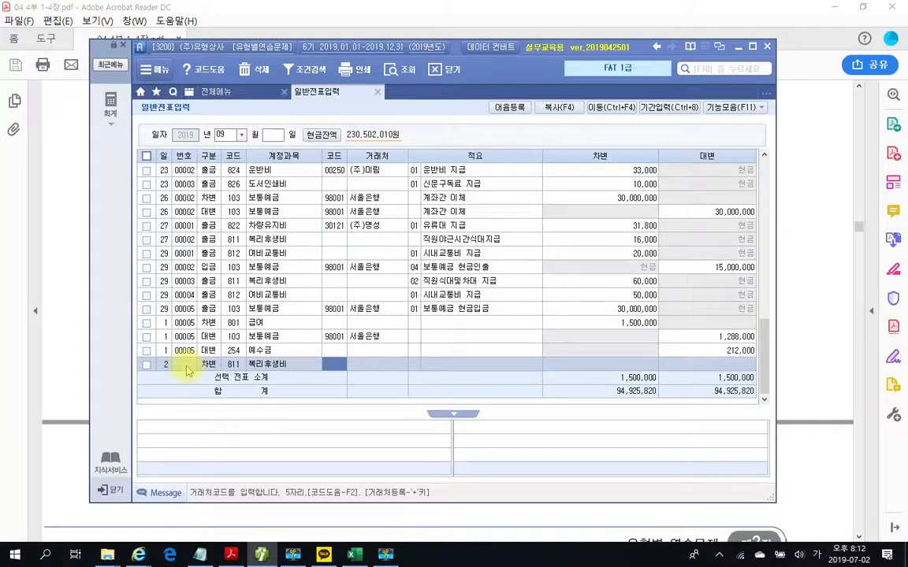
- Leave the 복리후생비 line's partner and description blank and enter a debit amount of 210,000
key("Return")
key("Return")
key("Return")
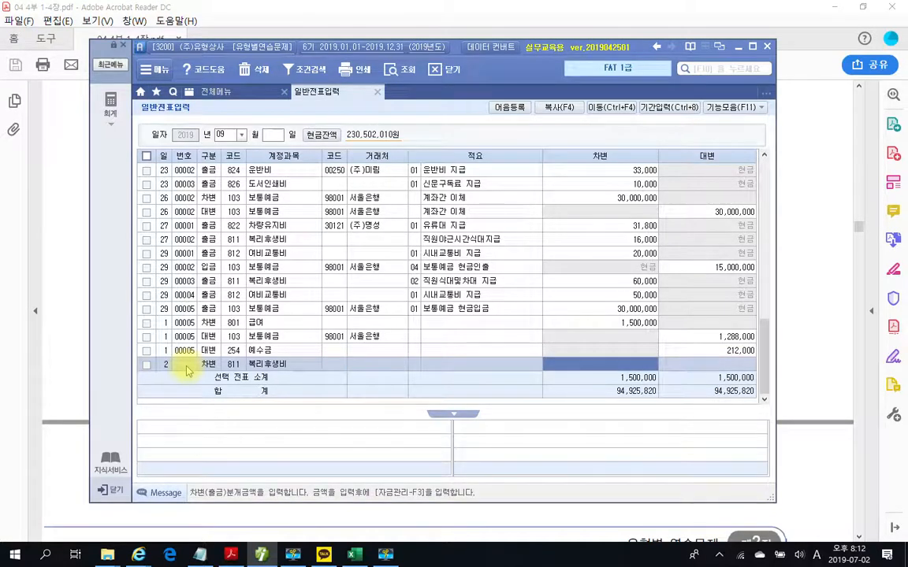
type("210000")
key("Return")
- Start a second voucher line dated day 2 as a credit (대변) with account code 253 미지급금
type("2")
key("Return")
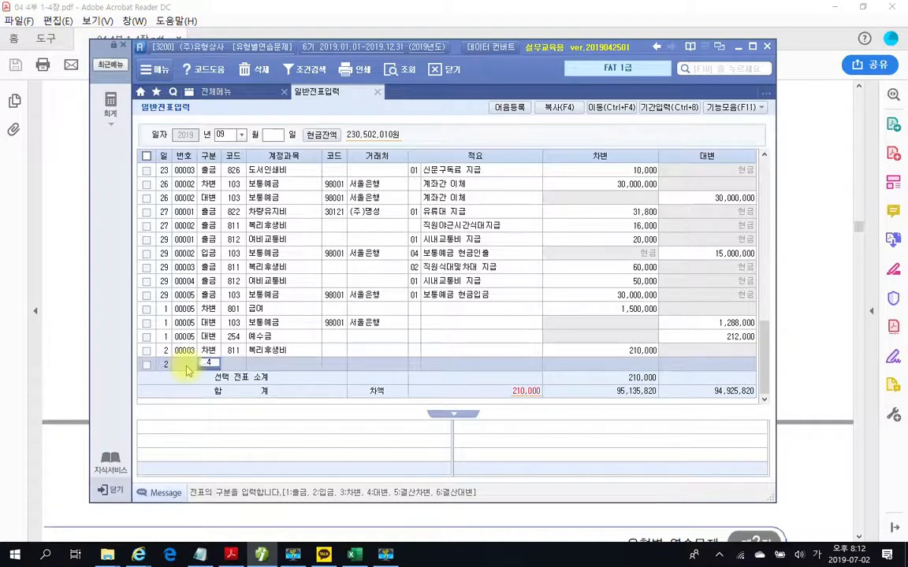
type("4")
key("Return")
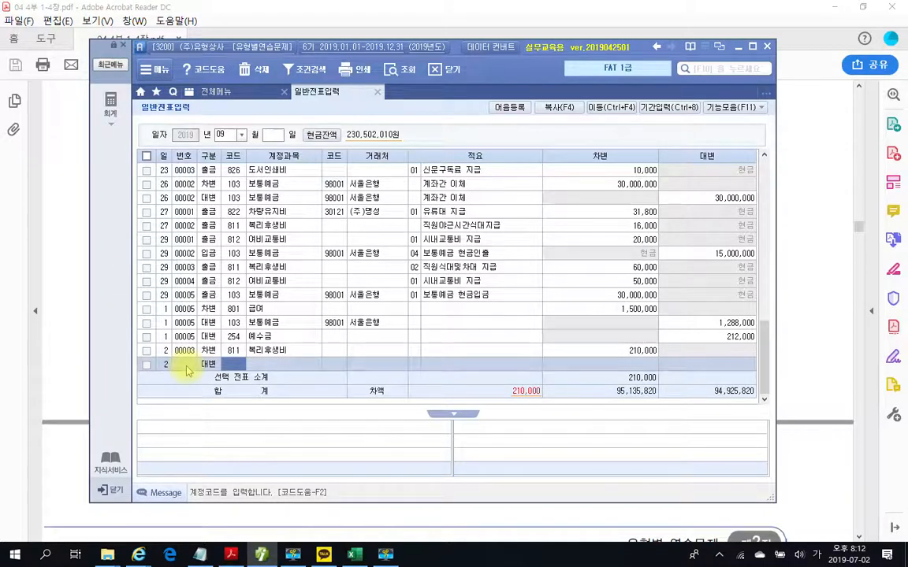
type("253")
key("Return")
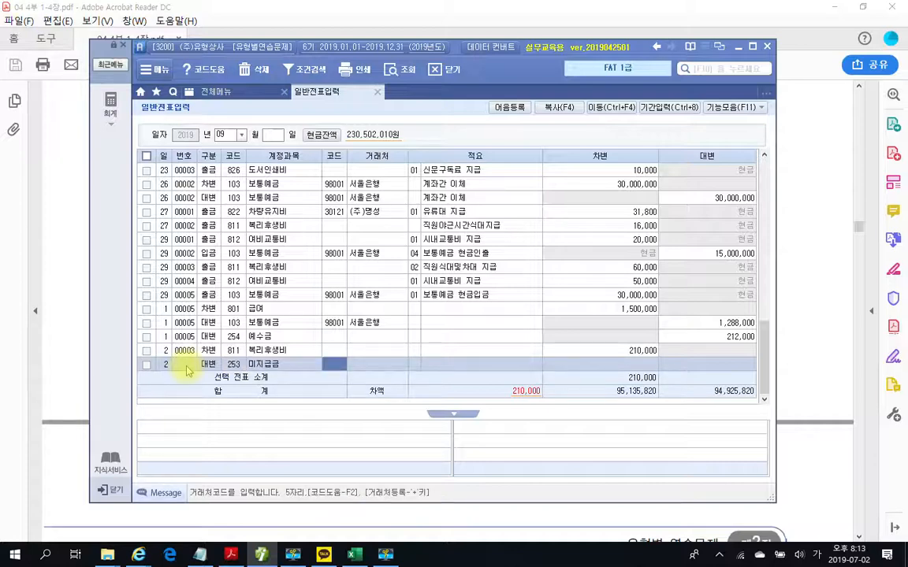
- Set the 미지급금 line's partner to 99601 삼성카드, leave the description blank, and enter a credit amount of 210,000
type("삼성")
key("Return")
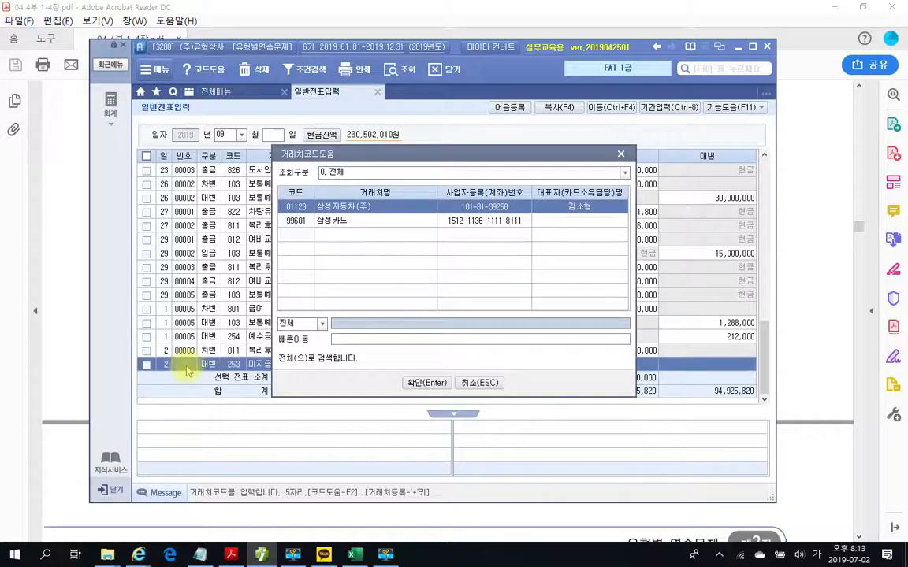
key("Down")
key("Return")
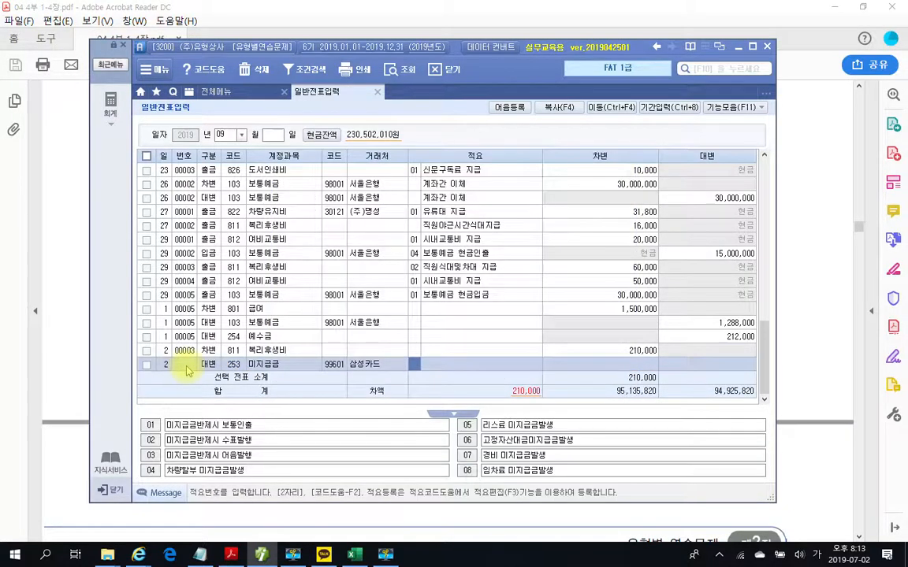
key("Return")
key("Return")
type("2100000")
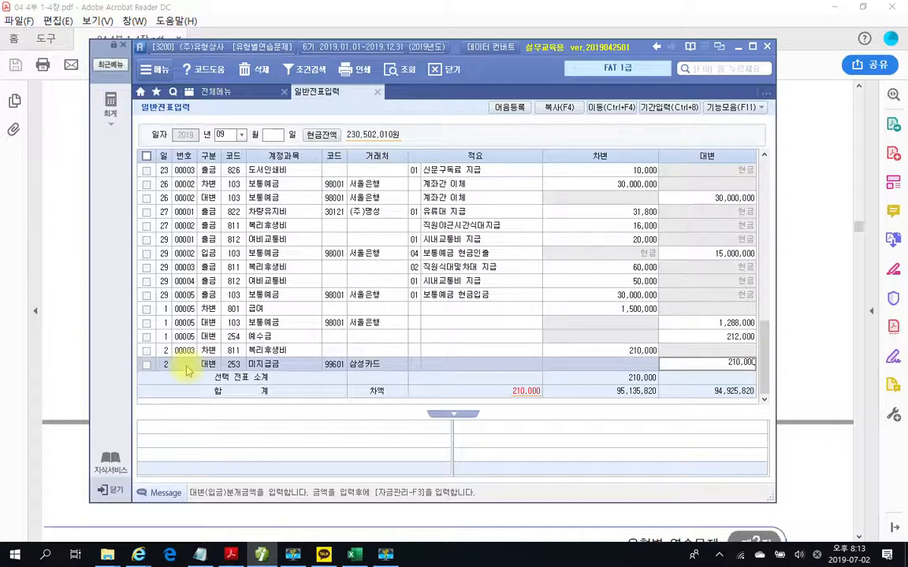
key("Return")
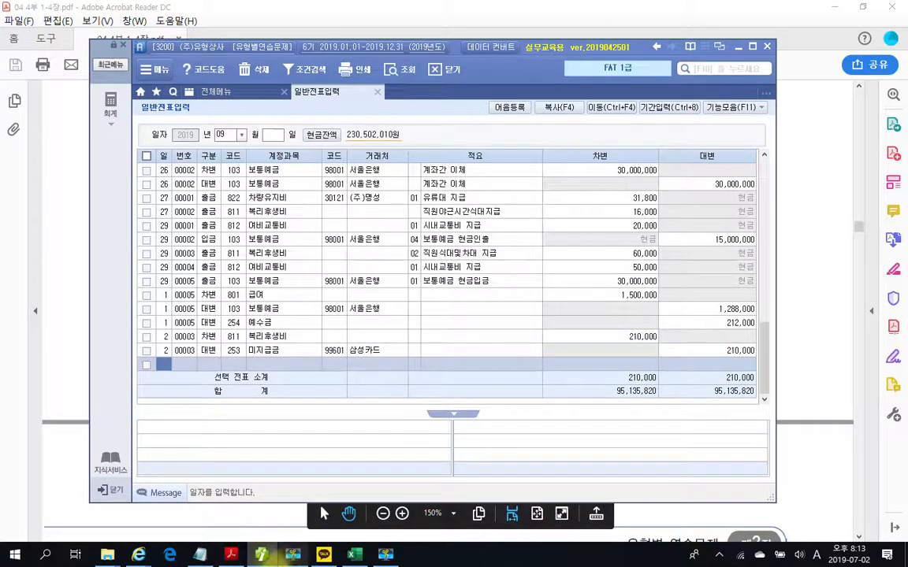
- Switch to the PDF in Acrobat Reader, frame the 09월 02일 transaction with a freehand mark beside it, and erase the annotations
left_click(231, 555)
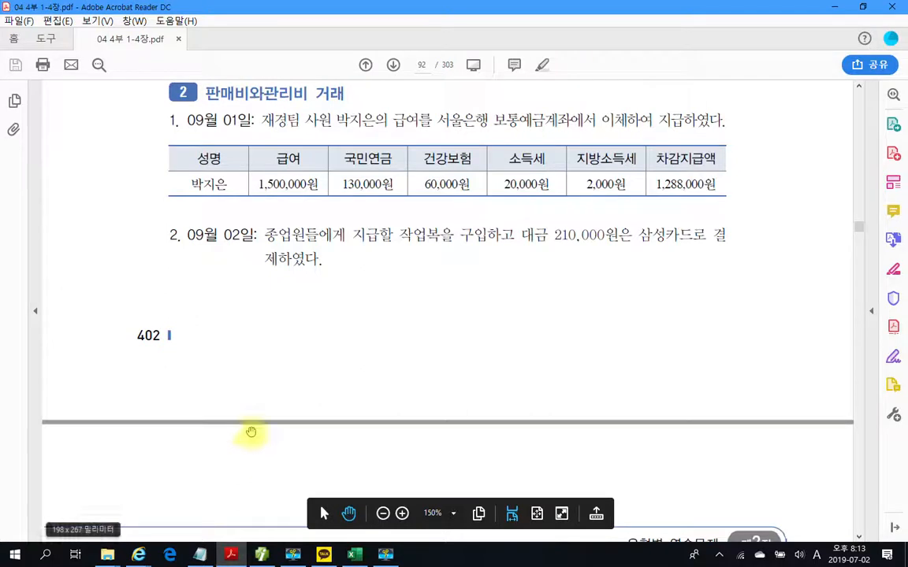
left_click_drag(151, 218, 753, 289)
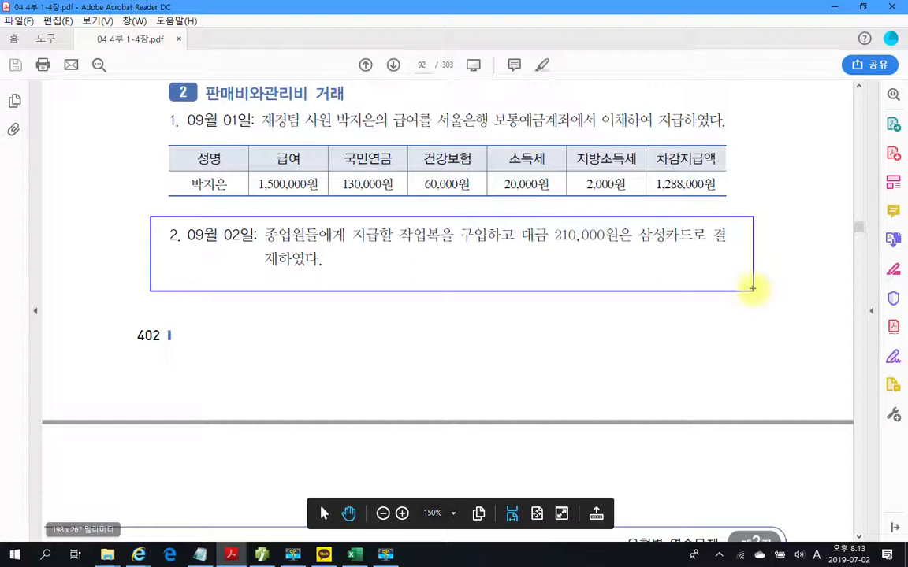
mouse_move(115, 228)
left_mouse_down()
mouse_move(102, 257)
mouse_move(115, 272)
left_mouse_up()
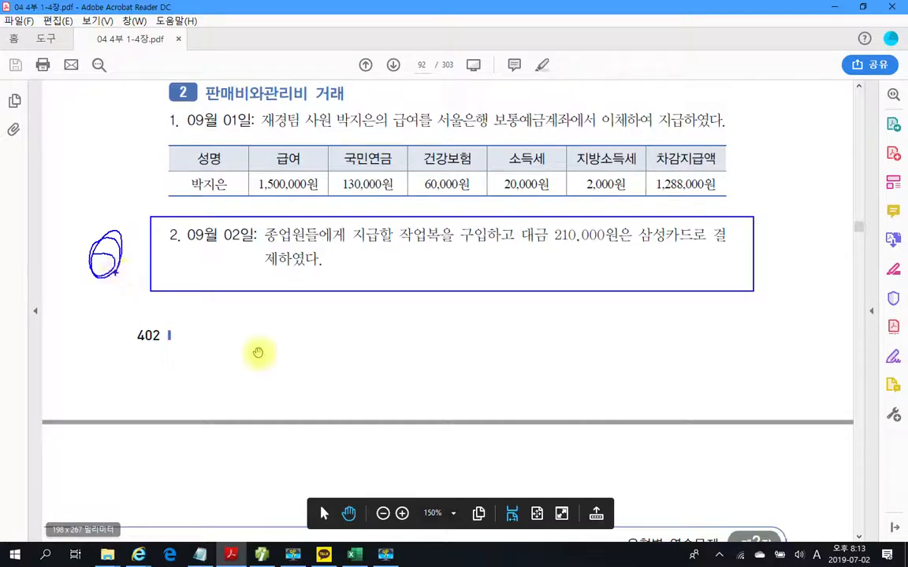
key("Escape")
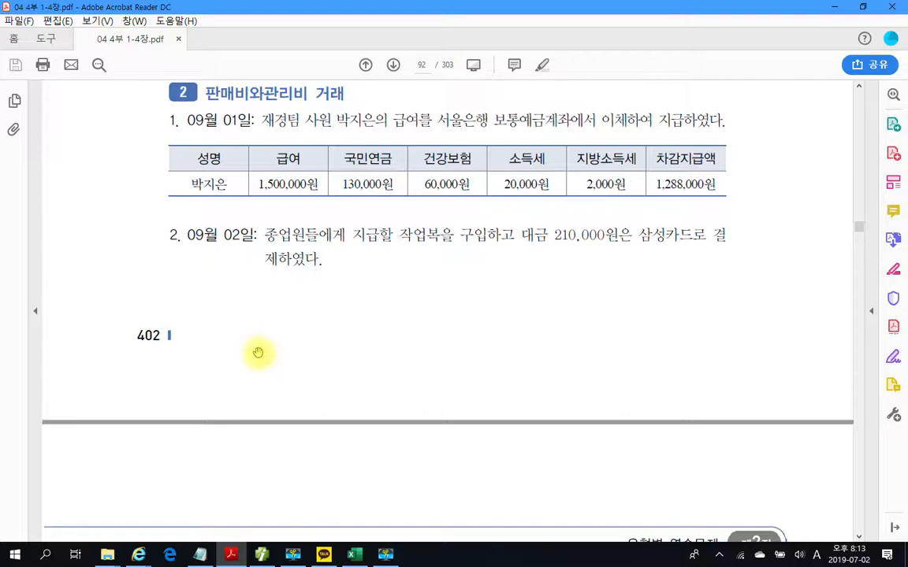
- Circle the whole 09월 04일 health insurance transaction on page 93 and erase the circle
scroll(258, 353, "down", 10)
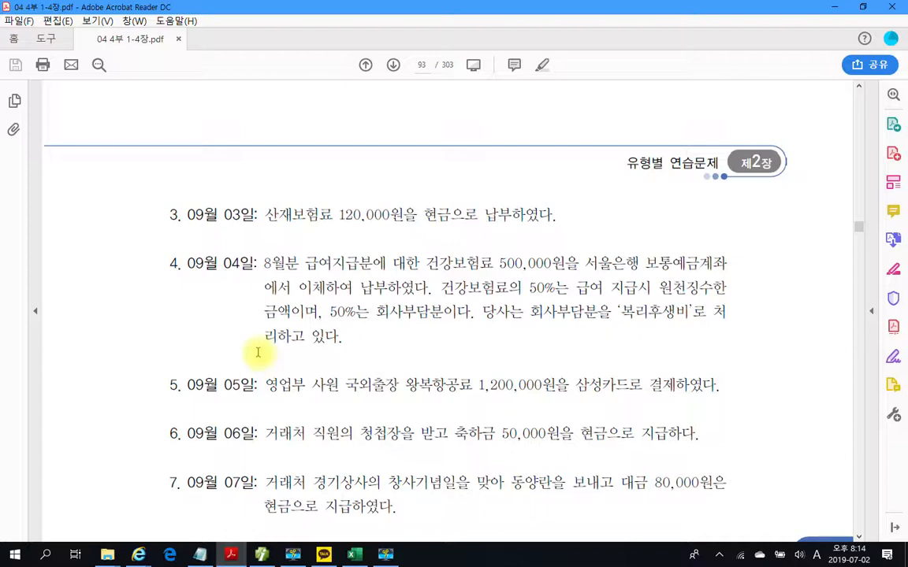
mouse_move(156, 250)
left_mouse_down()
mouse_move(429, 356)
mouse_move(737, 259)
mouse_move(228, 217)
mouse_move(143, 243)
left_mouse_up()
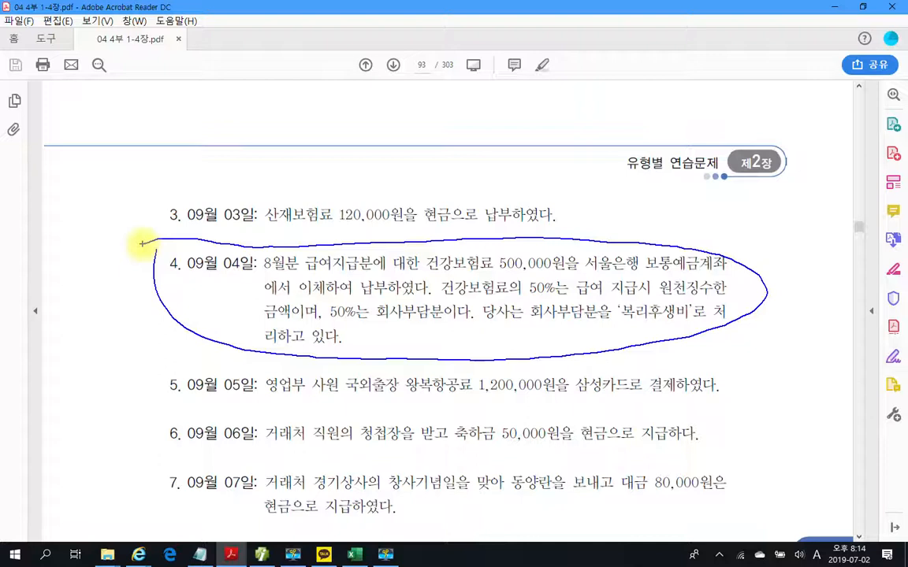
key("Escape")
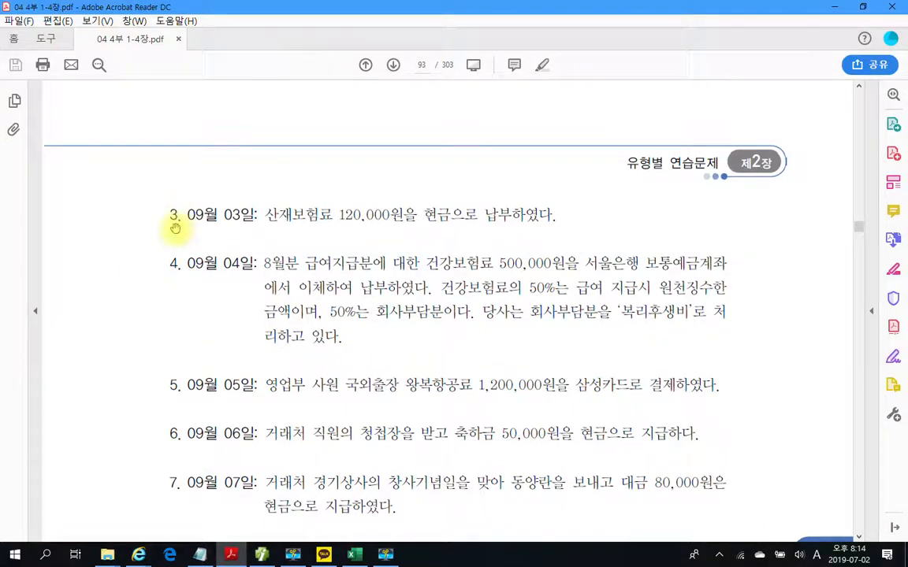
- Highlight the 09월 03일 sentence "산재보험료 120,000원을 현금으로 납부하였다" and select the highlight
scroll(188, 253, "down", 2)
scroll(188, 253, "up", 2)
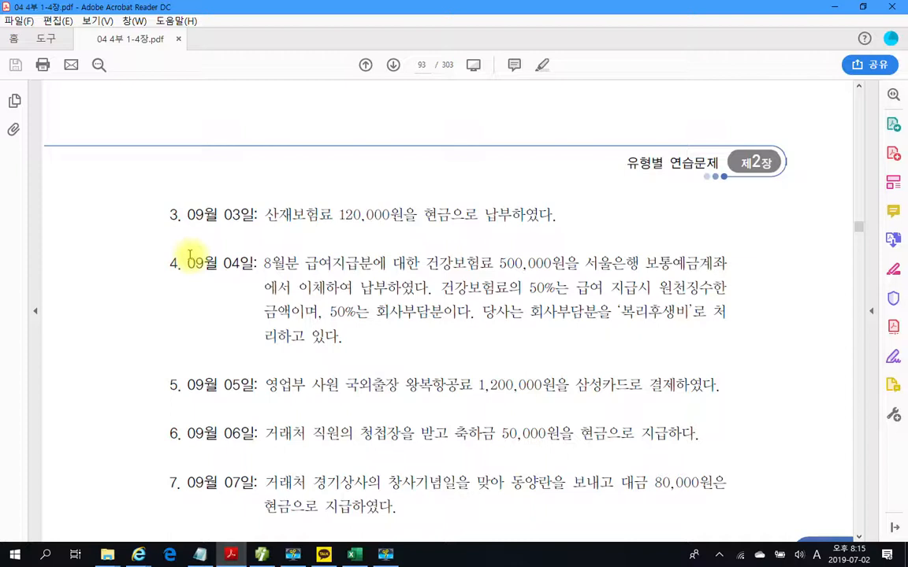
scroll(189, 254, "up", 1)
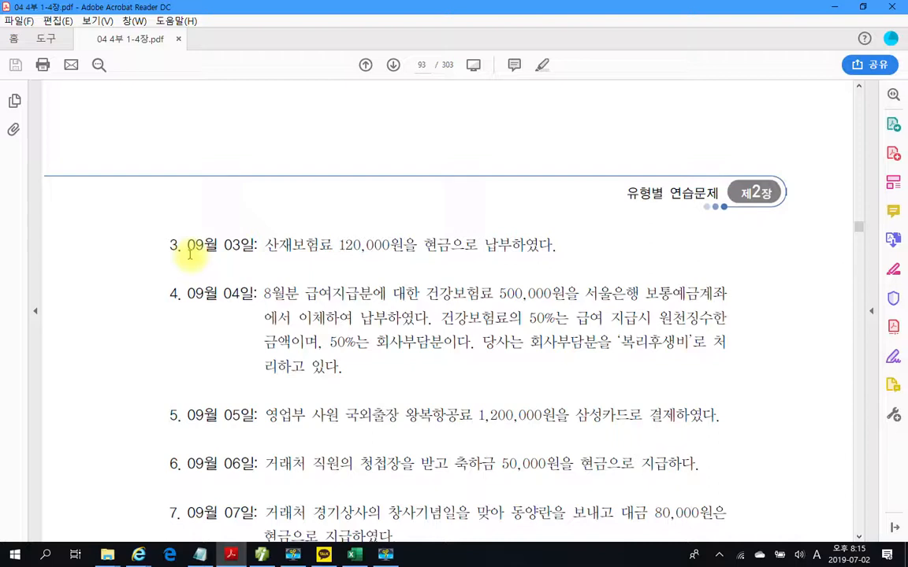
left_click_drag(261, 245, 553, 247)
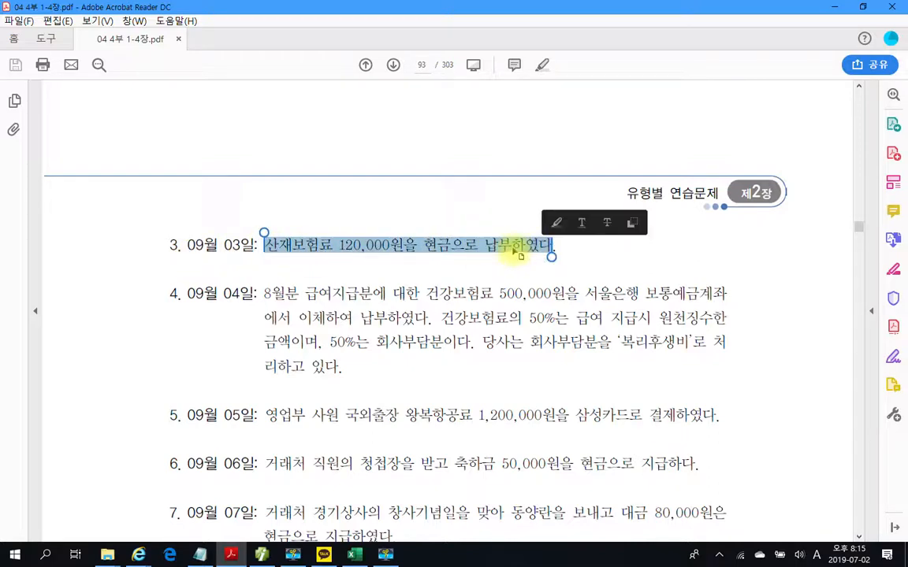
right_click(519, 254)
left_click(540, 284)
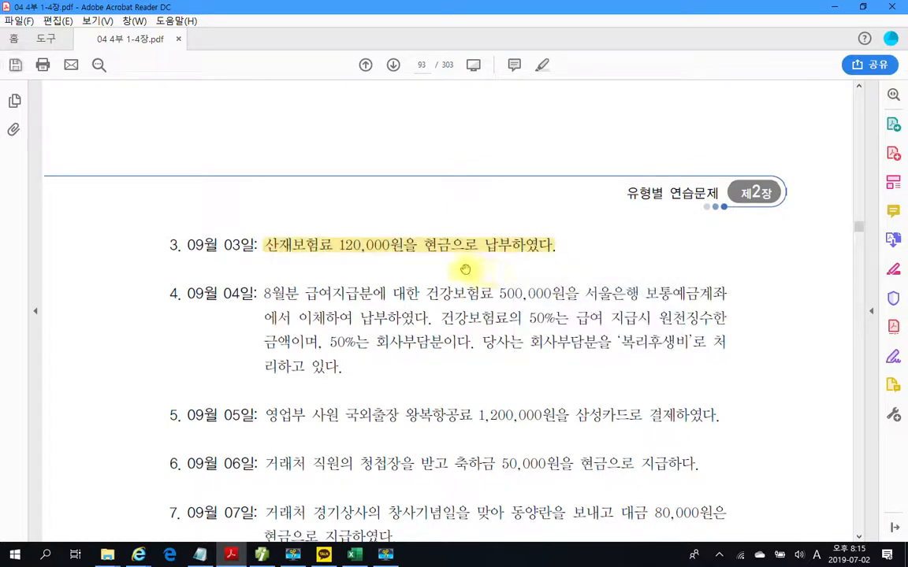
left_click(421, 249)
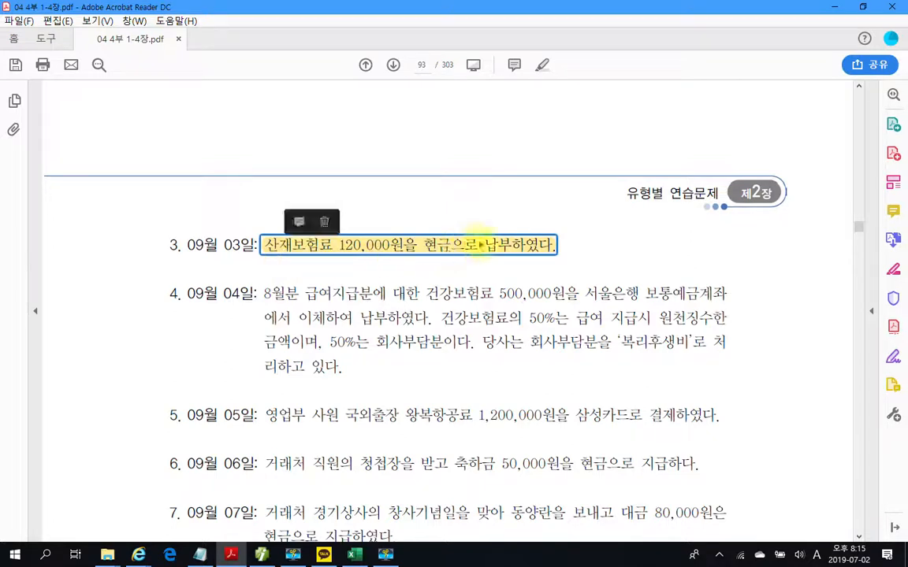
- Circle 산재보험료, draw an arrow to a handwritten, underlined label "복리후생비", and erase the drawings
mouse_move(306, 267)
left_mouse_down()
mouse_move(256, 235)
mouse_move(311, 277)
mouse_move(295, 277)
left_mouse_up()
mouse_move(289, 208)
left_mouse_down()
mouse_move(363, 156)
mouse_move(369, 170)
mouse_move(352, 146)
left_mouse_up()
mouse_move(399, 106)
left_mouse_down()
mouse_move(422, 131)
mouse_move(405, 158)
mouse_move(415, 202)
mouse_move(462, 138)
mouse_move(488, 138)
mouse_move(493, 197)
mouse_move(523, 155)
mouse_move(545, 178)
mouse_move(532, 192)
mouse_move(583, 154)
mouse_move(596, 209)
left_mouse_up()
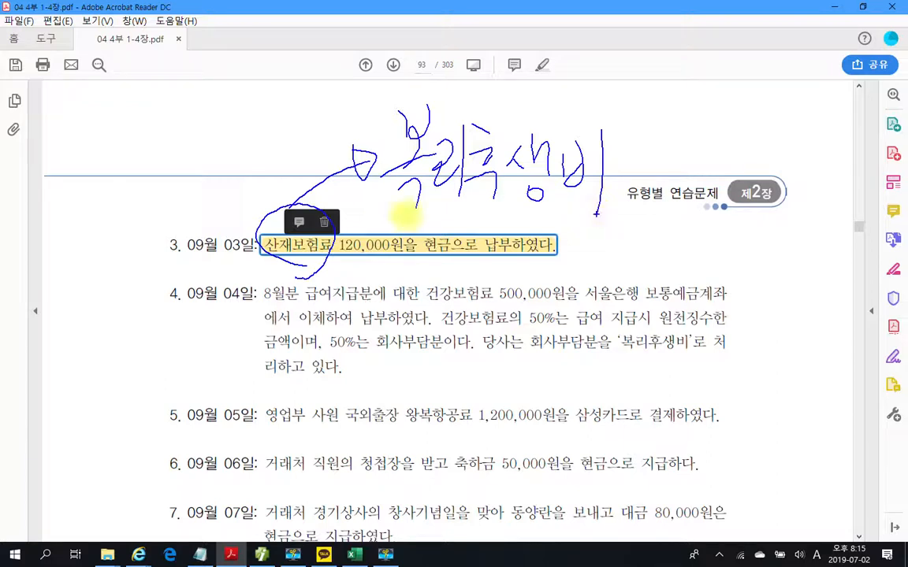
left_click_drag(391, 211, 642, 219)
mouse_move(282, 270)
left_mouse_down()
mouse_move(254, 251)
mouse_move(328, 285)
left_mouse_up()
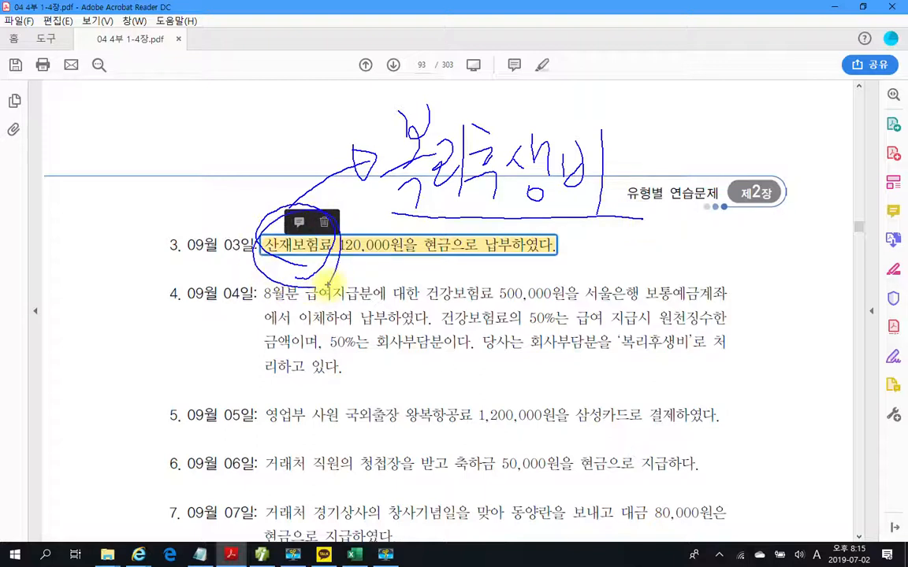
key("Escape")
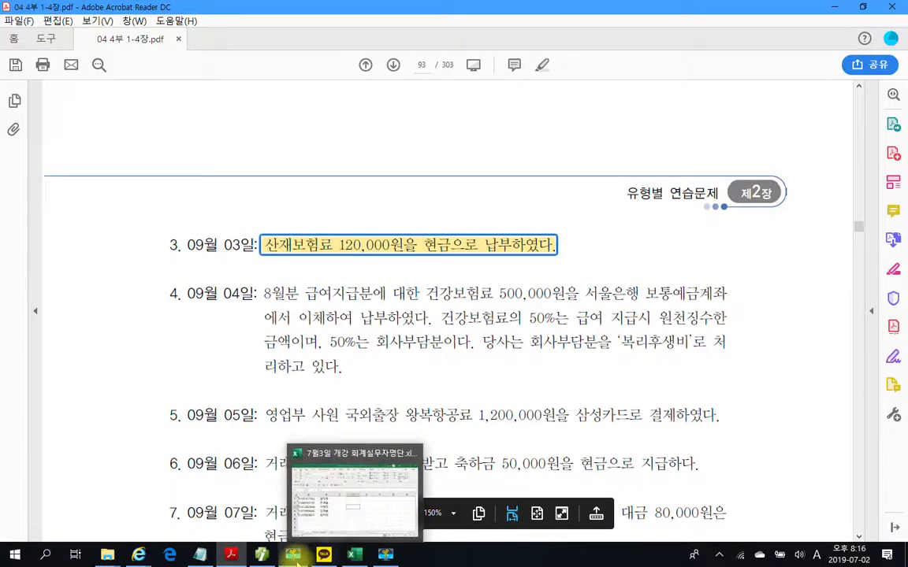
- Switch to the accounting program and start a voucher line dated day 3 as a cash payment (출금) with account code 811 복리후생비
mouse_move(294, 558)
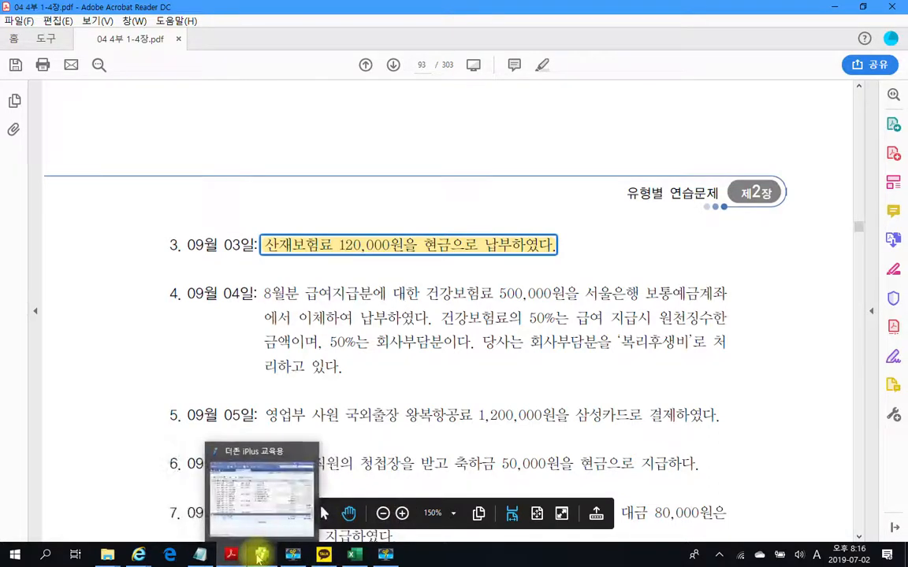
left_click(262, 555)
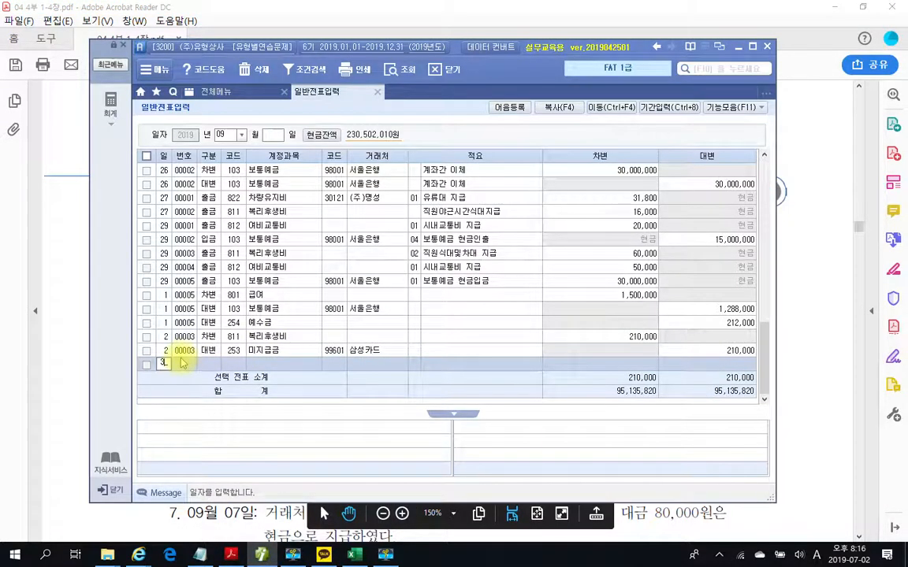
type("3")
key("Return")
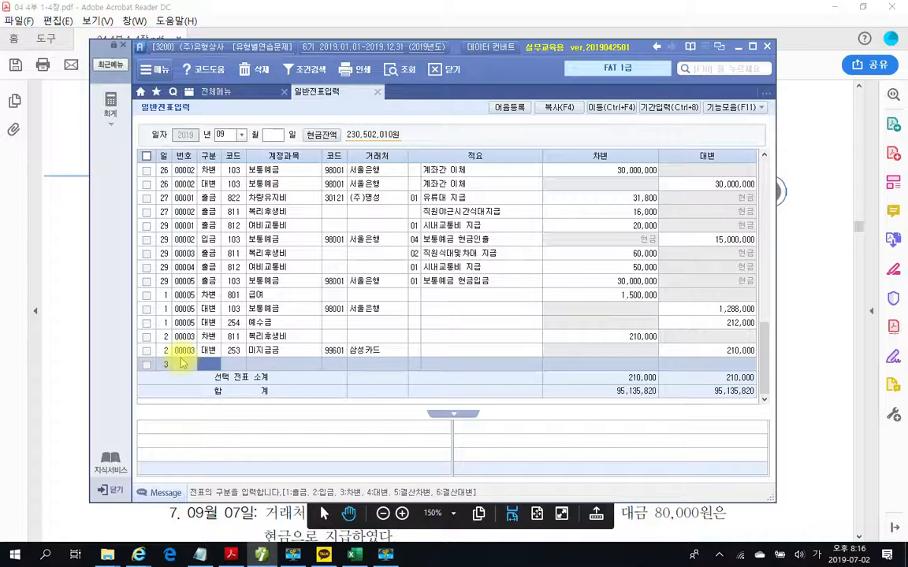
type("1")
key("Return")
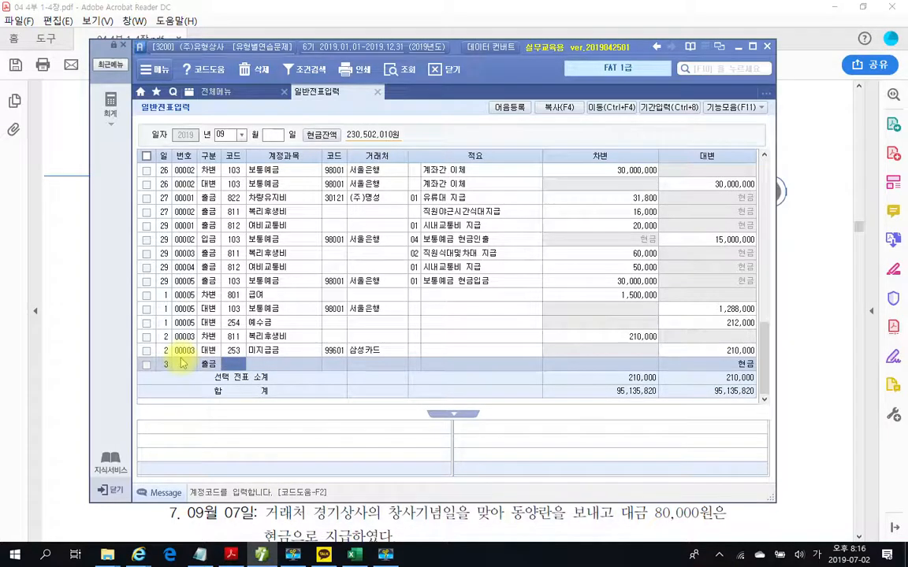
type("811")
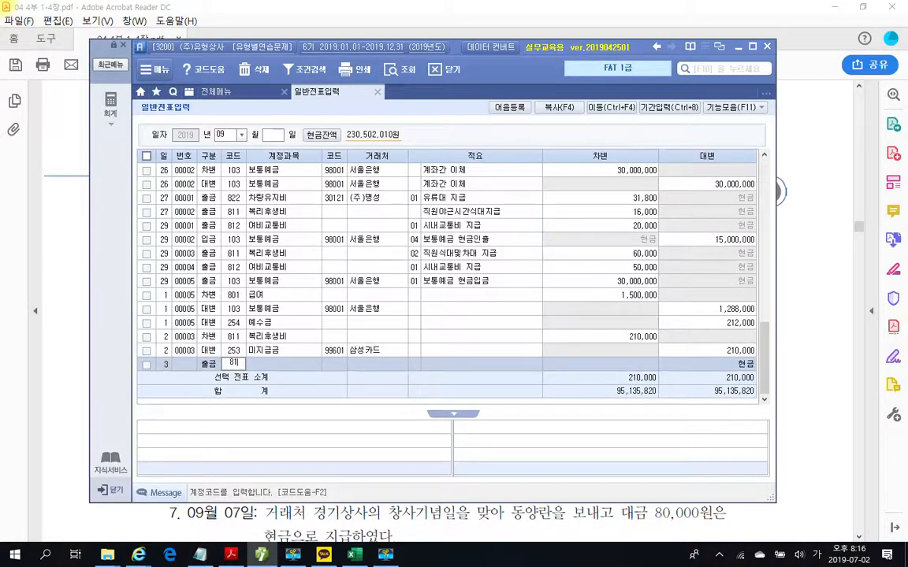
key("Return")
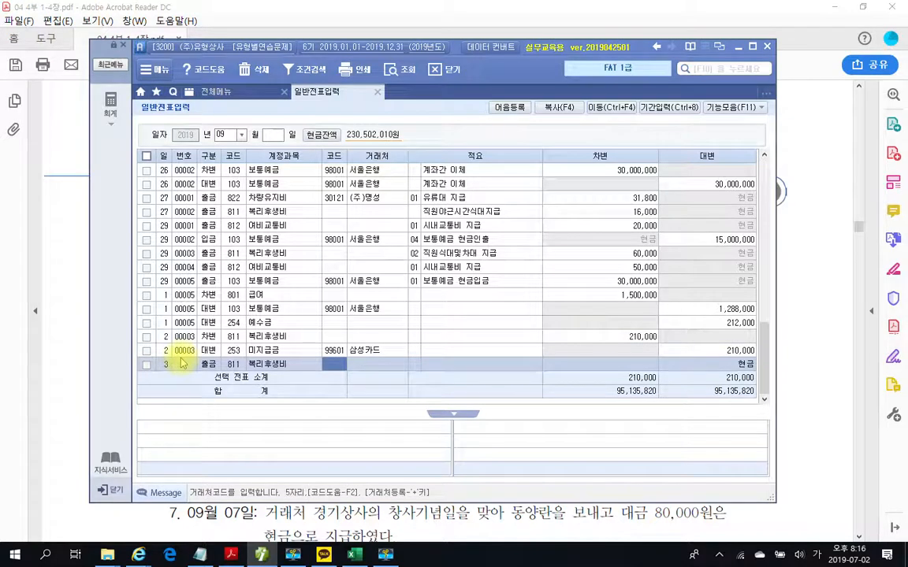
- Leave the day 3 복리후생비 line's partner and description blank and enter an amount of 120,000
key("Return")
key("Return")
key("Return")
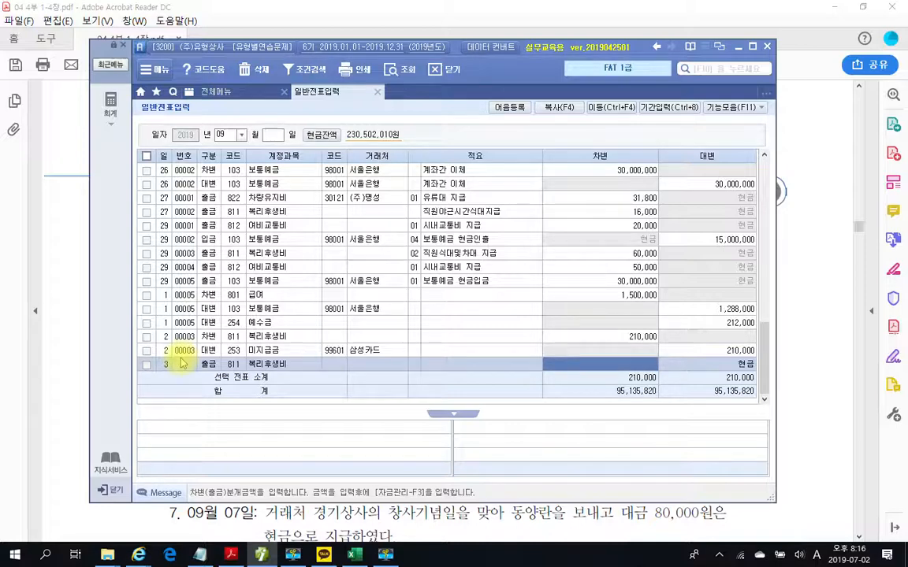
type("120,000")
key("Return")
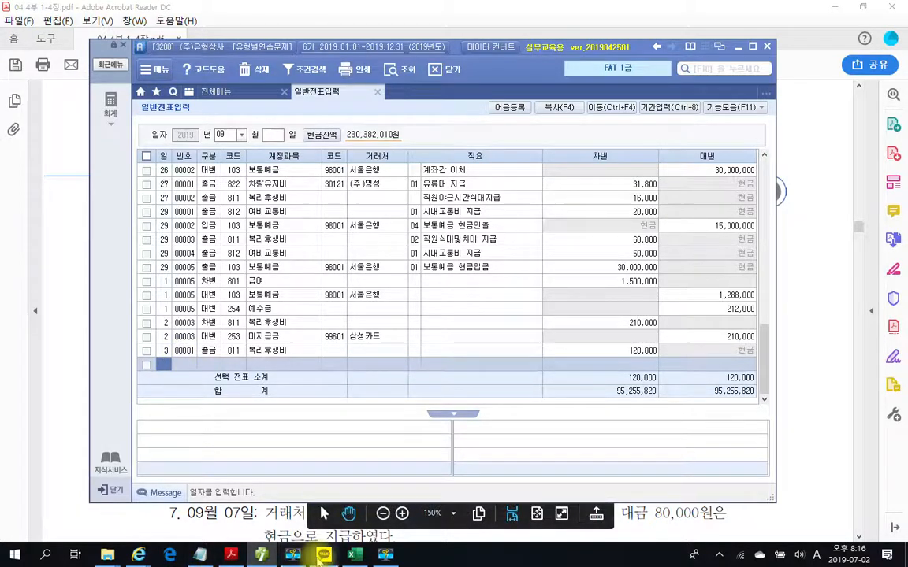
- Switch to the PDF, frame the 09월 04일 transaction text, circle 보통예금계좌, and draw an arrow to a handwritten "대)"
left_click(254, 551)
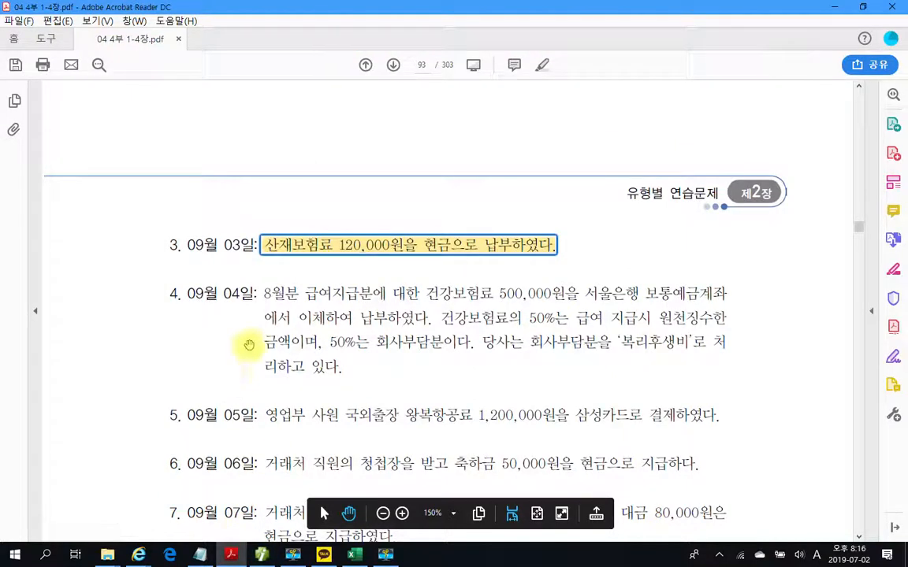
left_click_drag(251, 280, 766, 392)
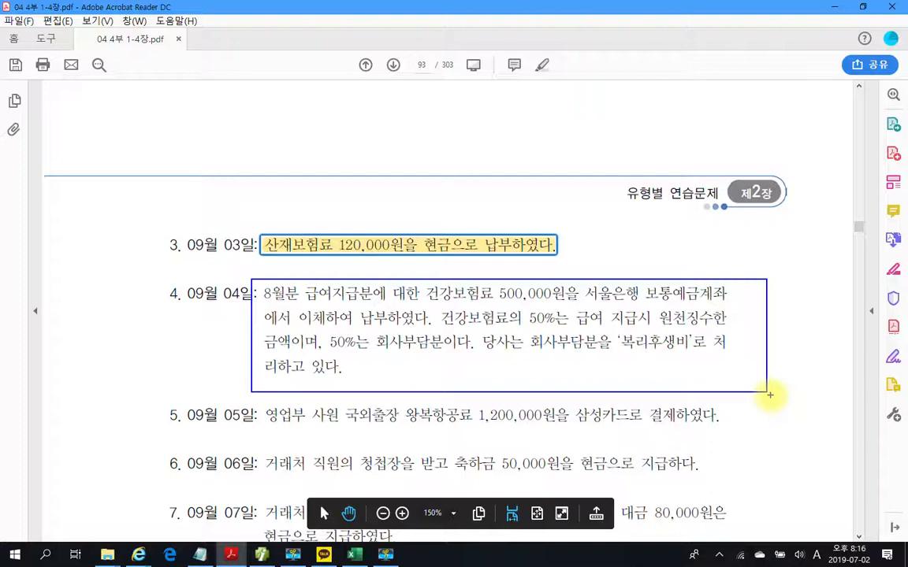
mouse_move(636, 281)
left_mouse_down()
mouse_move(637, 300)
mouse_move(723, 277)
mouse_move(639, 300)
left_mouse_up()
left_click_drag(674, 269, 703, 253)
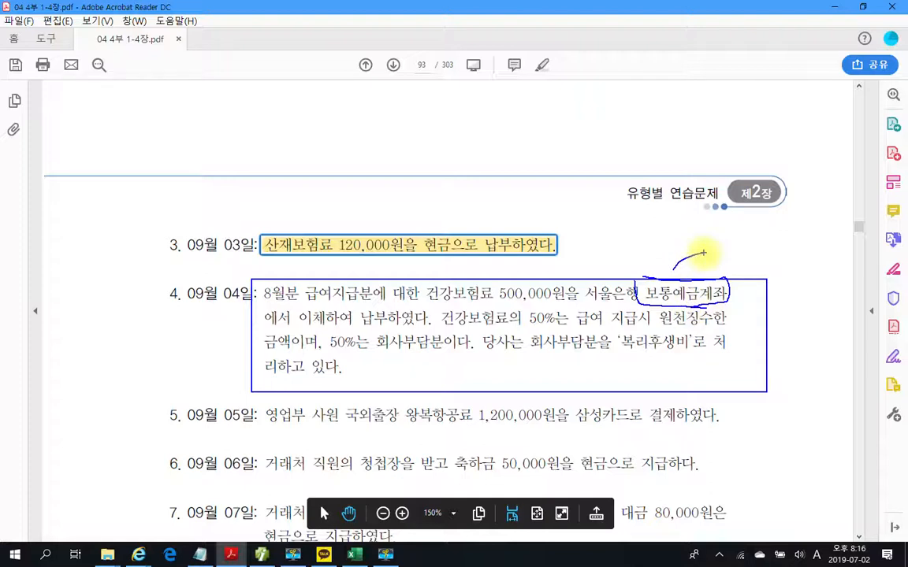
mouse_move(703, 253)
left_mouse_down()
mouse_move(706, 263)
mouse_move(751, 235)
mouse_move(754, 270)
left_mouse_up()
mouse_move(754, 245)
left_mouse_down()
mouse_move(767, 243)
mouse_move(759, 265)
left_mouse_up()
left_click_drag(777, 219, 766, 275)
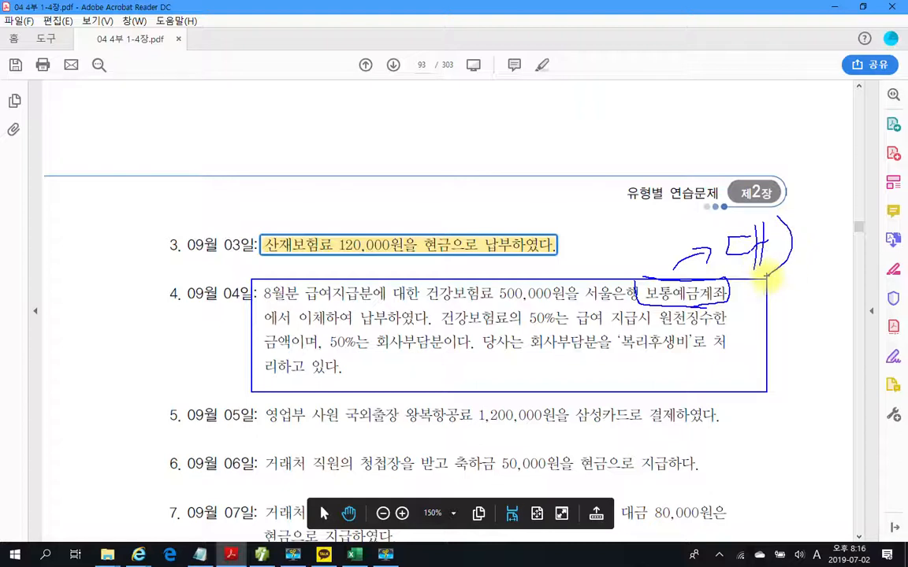
- Circle the 09월 04일 phrase "50%는 급여 지급시 원천징수한" and handwrite "차) 예수금" beside it
mouse_move(520, 308)
left_mouse_down()
mouse_move(534, 331)
mouse_move(744, 329)
mouse_move(634, 302)
mouse_move(739, 308)
mouse_move(742, 321)
mouse_move(793, 323)
mouse_move(792, 345)
left_mouse_up()
left_click_drag(806, 298, 798, 364)
mouse_move(821, 296)
left_mouse_down()
mouse_move(812, 326)
mouse_move(836, 324)
left_mouse_up()
mouse_move(809, 338)
left_mouse_down()
mouse_move(838, 335)
mouse_move(824, 364)
left_mouse_up()
mouse_move(834, 301)
left_mouse_down()
mouse_move(865, 326)
mouse_move(847, 365)
mouse_move(871, 376)
left_mouse_up()
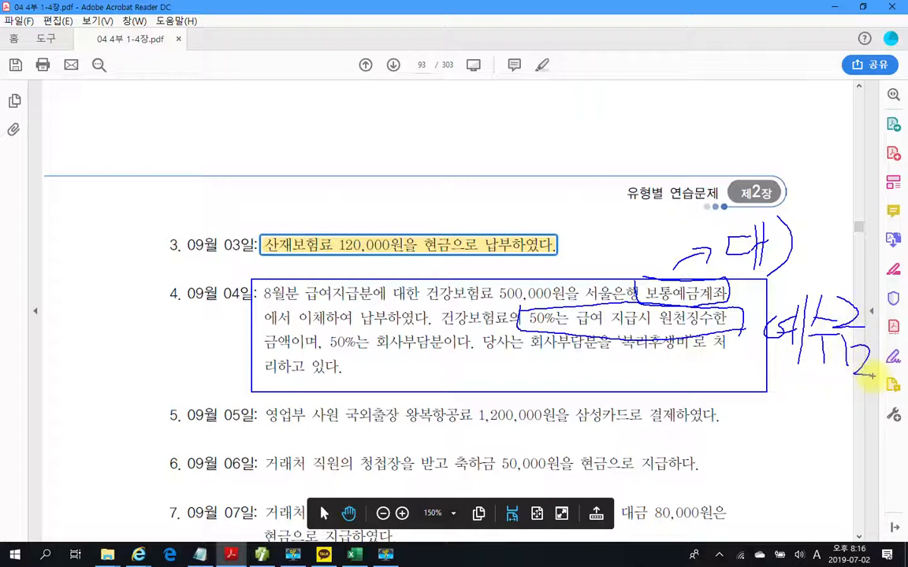
mouse_move(737, 327)
left_mouse_down()
mouse_move(751, 350)
mouse_move(732, 387)
left_mouse_up()
left_click_drag(745, 372, 759, 386)
left_click_drag(762, 347, 759, 401)
left_click_drag(760, 376, 779, 377)
left_click_drag(762, 343, 769, 403)
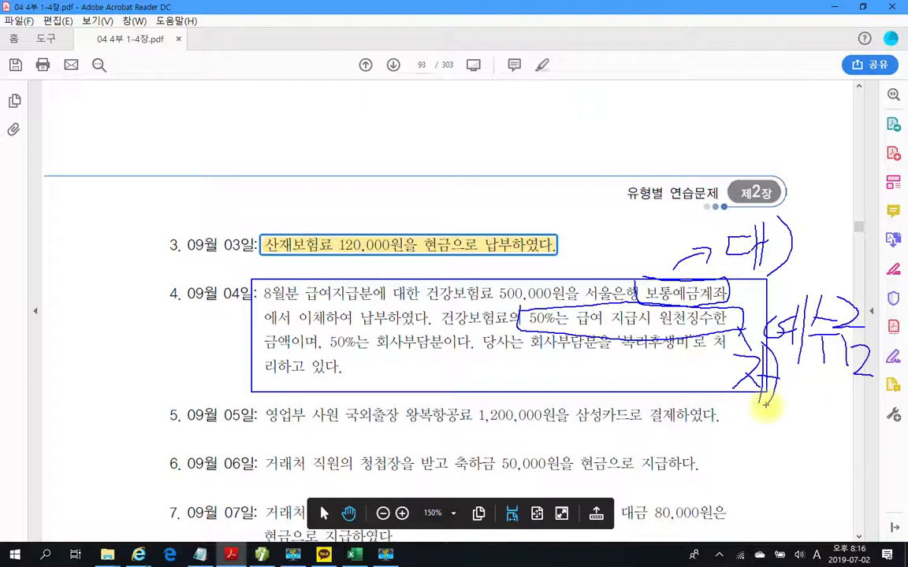
- Underline "50%는 회사부담분이다", handwrite "차) 복리후생비" below it, and erase the drawings
left_click_drag(340, 365, 467, 360)
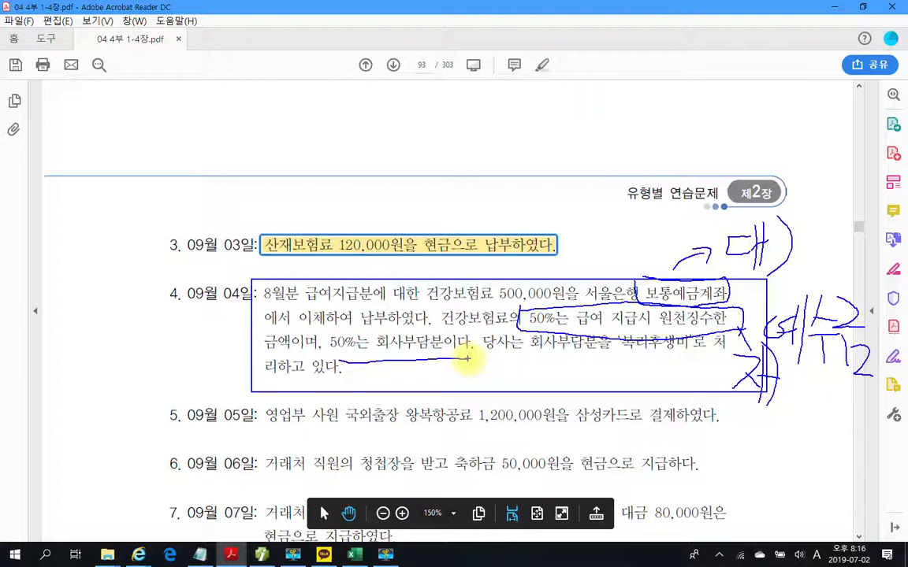
left_click_drag(328, 354, 473, 362)
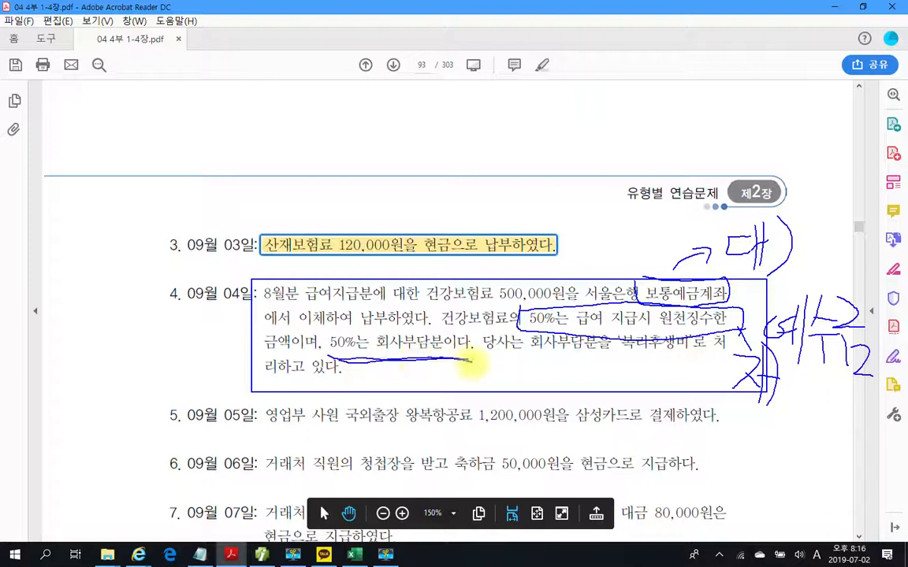
mouse_move(388, 370)
left_mouse_down()
mouse_move(392, 385)
mouse_move(403, 380)
mouse_move(399, 393)
left_mouse_up()
mouse_move(383, 403)
left_mouse_down()
mouse_move(417, 396)
mouse_move(410, 436)
left_mouse_up()
left_click_drag(417, 371, 440, 417)
mouse_move(445, 370)
left_mouse_down()
mouse_move(469, 390)
mouse_move(486, 382)
mouse_move(487, 394)
mouse_move(544, 398)
left_mouse_up()
left_click_drag(555, 369, 561, 400)
mouse_move(313, 396)
left_mouse_down()
mouse_move(330, 405)
mouse_move(325, 439)
left_mouse_up()
left_click_drag(334, 427, 343, 441)
left_click_drag(344, 384, 349, 434)
left_click_drag(348, 414, 356, 411)
left_click_drag(342, 369, 360, 447)
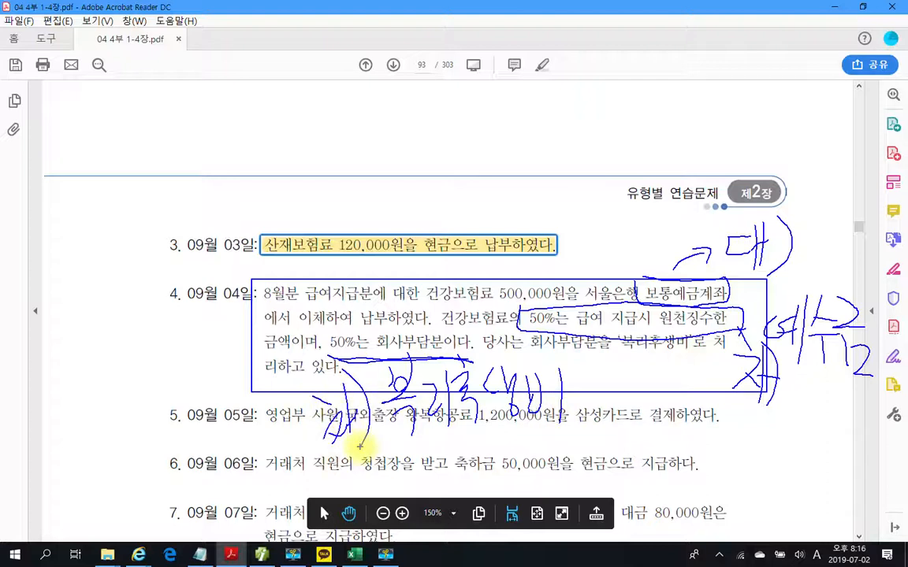
mouse_move(630, 360)
left_mouse_down()
mouse_move(701, 357)
mouse_move(603, 359)
left_mouse_up()
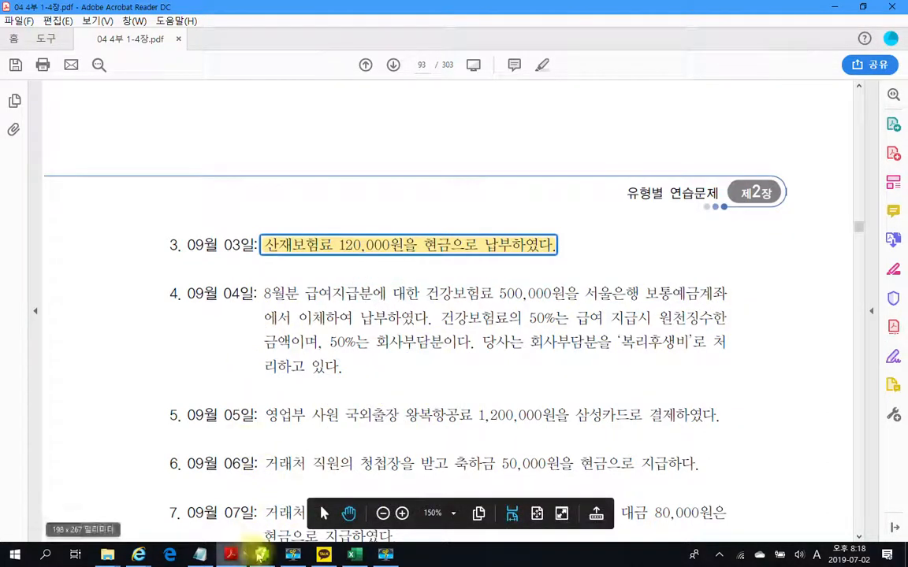
- Switch to the accounting program and start a voucher line dated day 4 as a credit (대변) with account code 103 보통예금
left_click(262, 553)
type("4")
key("Return")
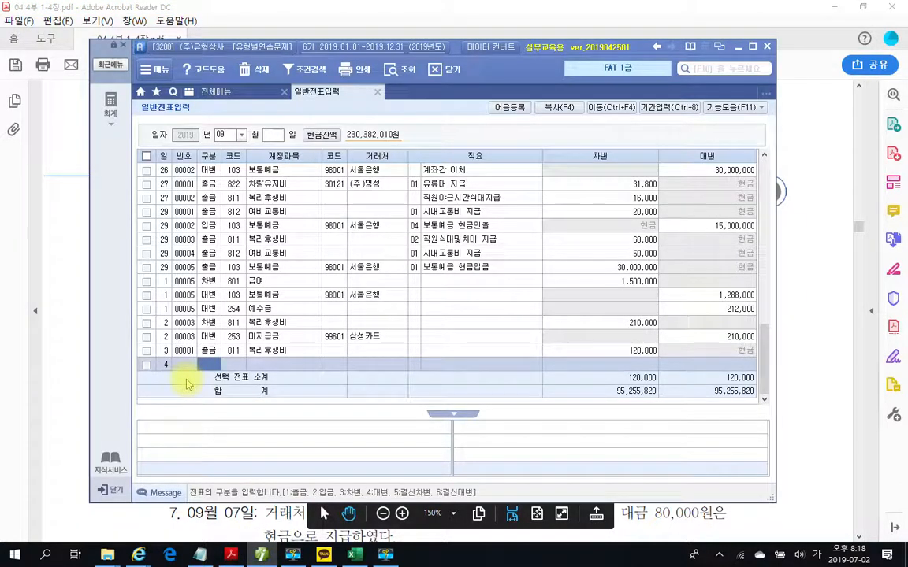
type("4")
key("Return")
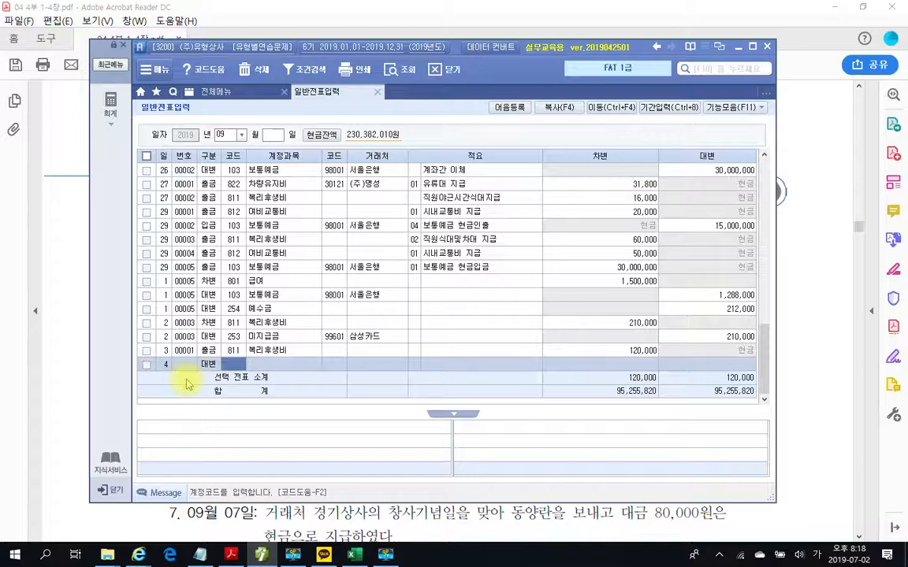
type("103")
key("Return")
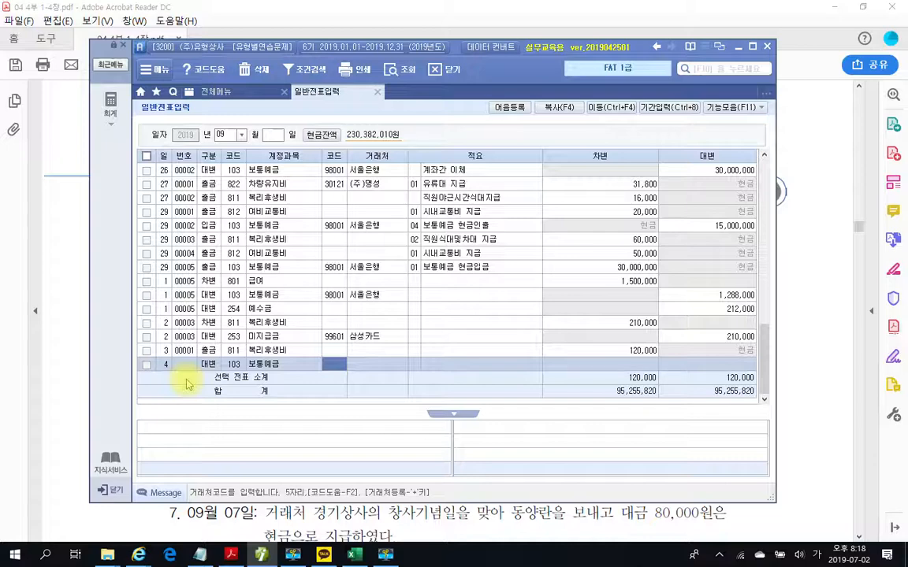
- Set the day 4 보통예금 line's partner to 98001 서울은행, leave the description blank, and enter an amount of 500,000
type("98001")
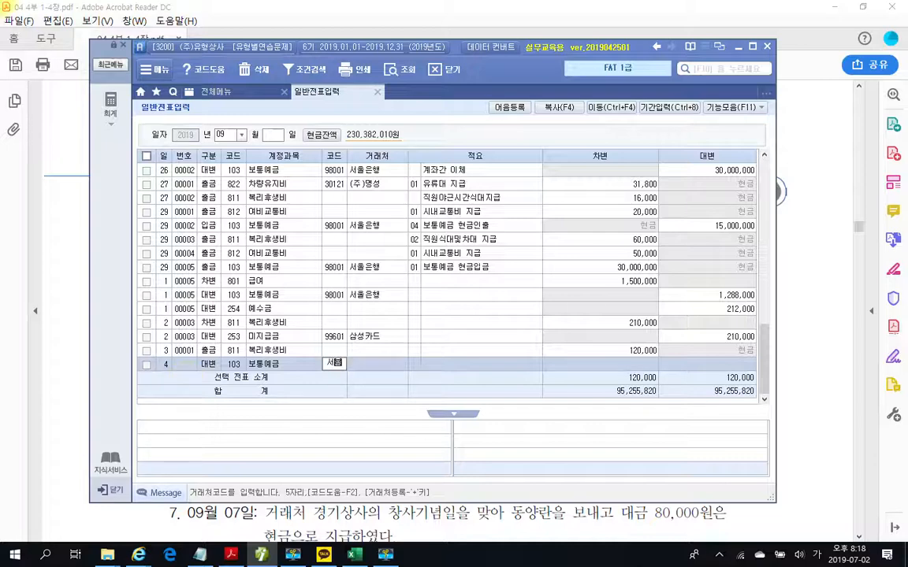
key("Return")
key("Return")
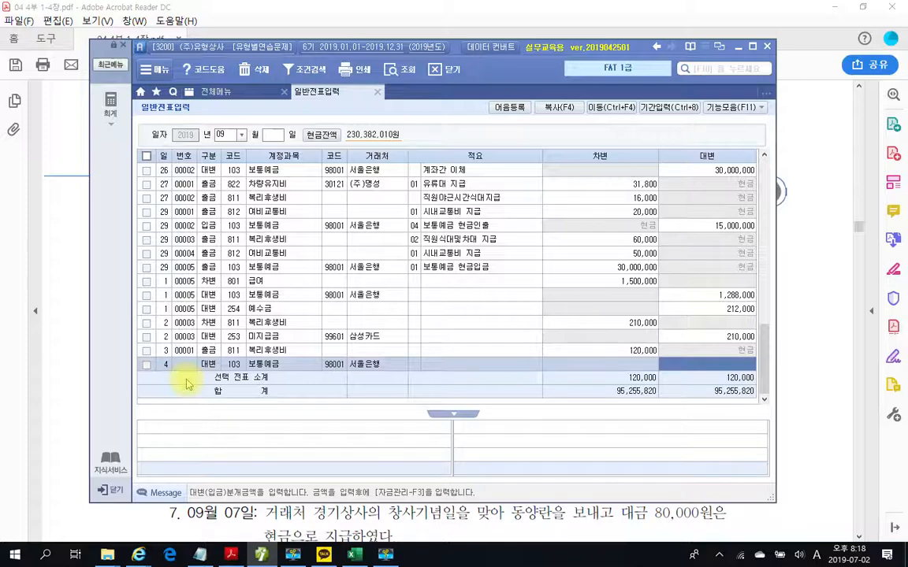
type("5000000")
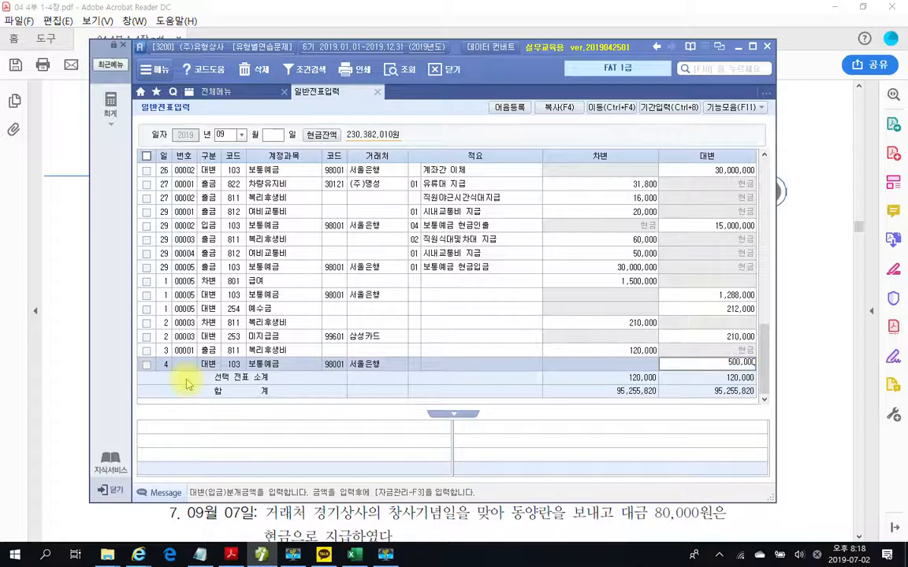
key("Return")
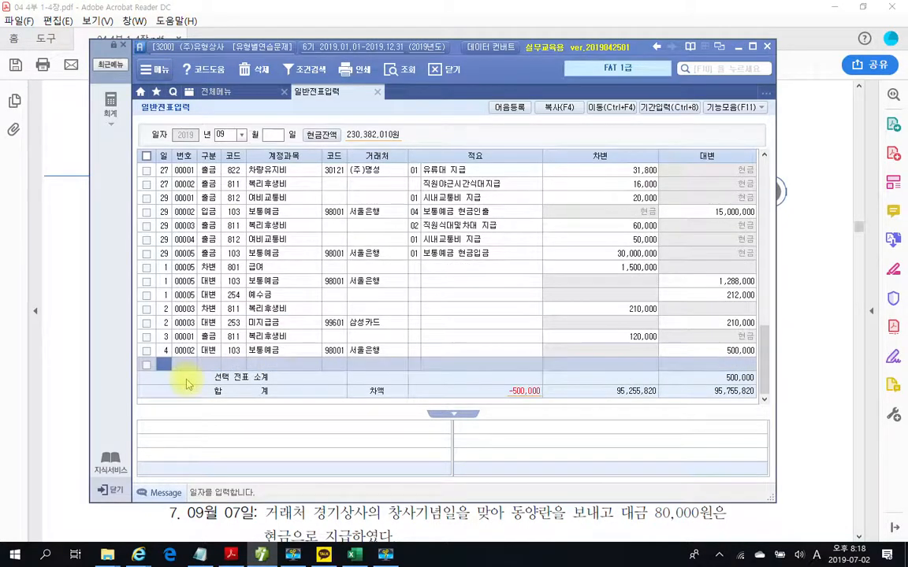
- Start a second day 4 line as a debit (차변) and choose account 254 예수금 by searching for "예수"
type("3")
key("Return")
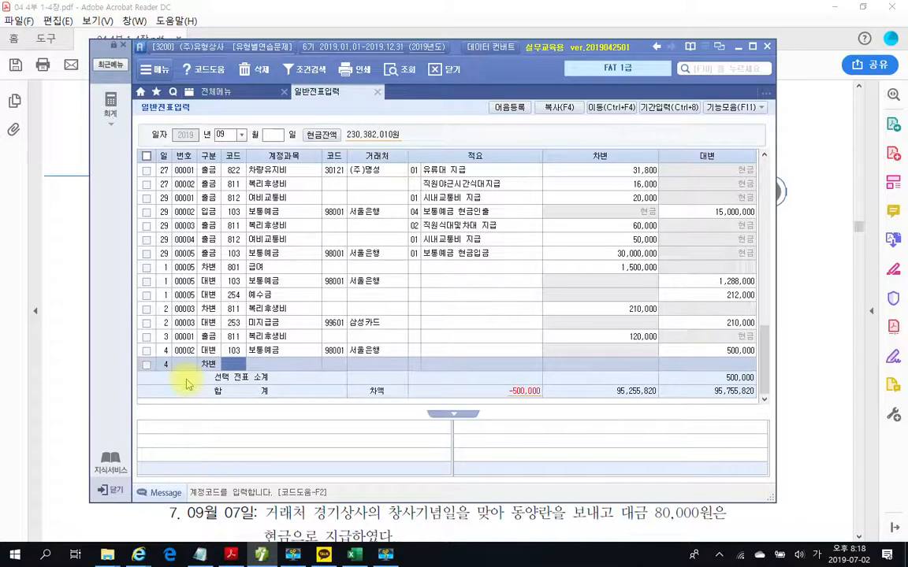
type("ㅇ")
type("예수")
key("Return")
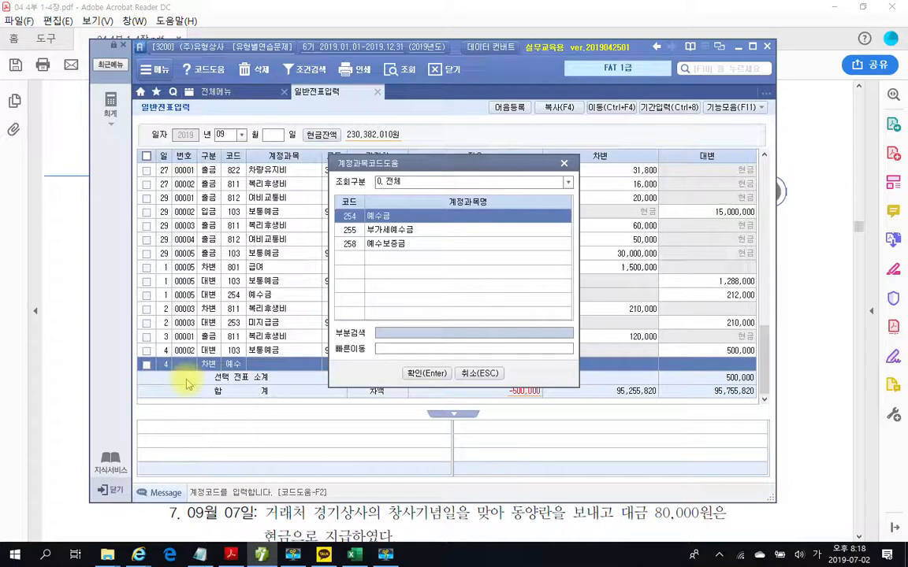
key("Return")
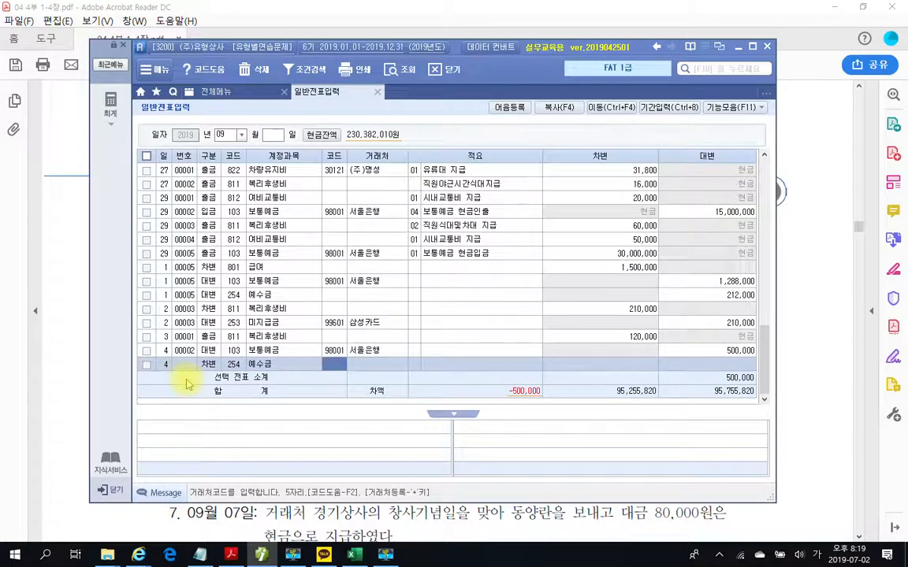
- Leave the day 4 예수금 line's partner and description blank and enter an amount of 250,000
key("Return")
key("Return")
key("Return")
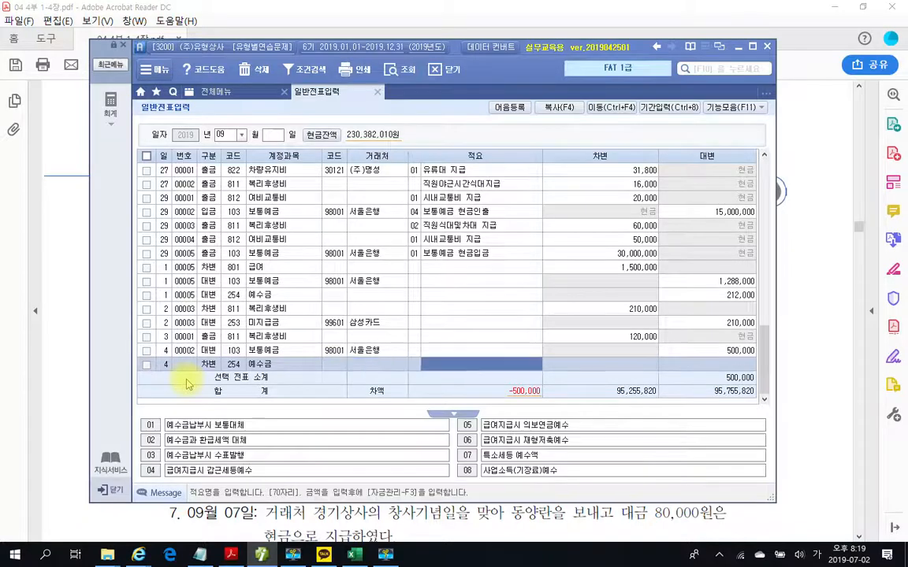
type("2500000")
key("Return")
key("Return")
- Add a day 4 debit (차변) line for account 811 복리후생비 with 250,000 and no partner or description, and display the voucher's journal entry
type("3")
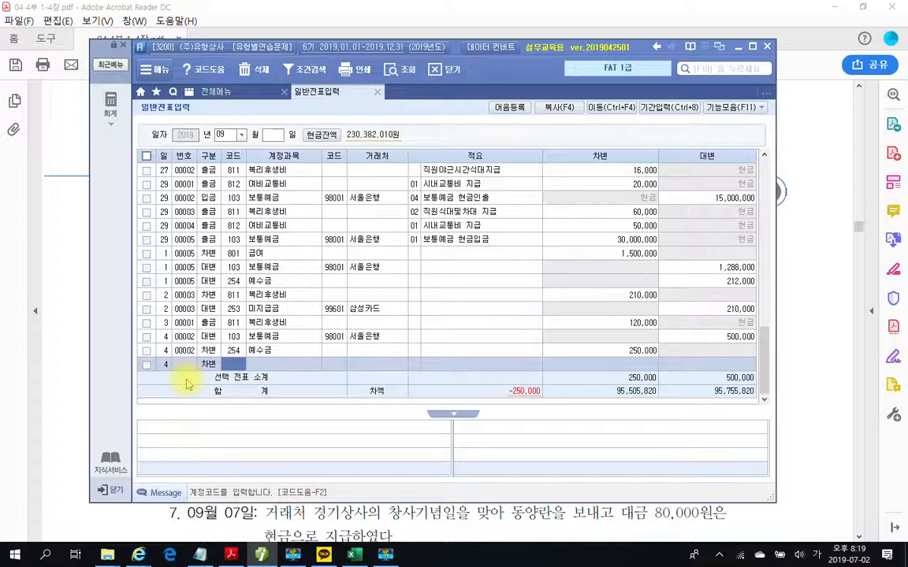
type("811")
key("Return")
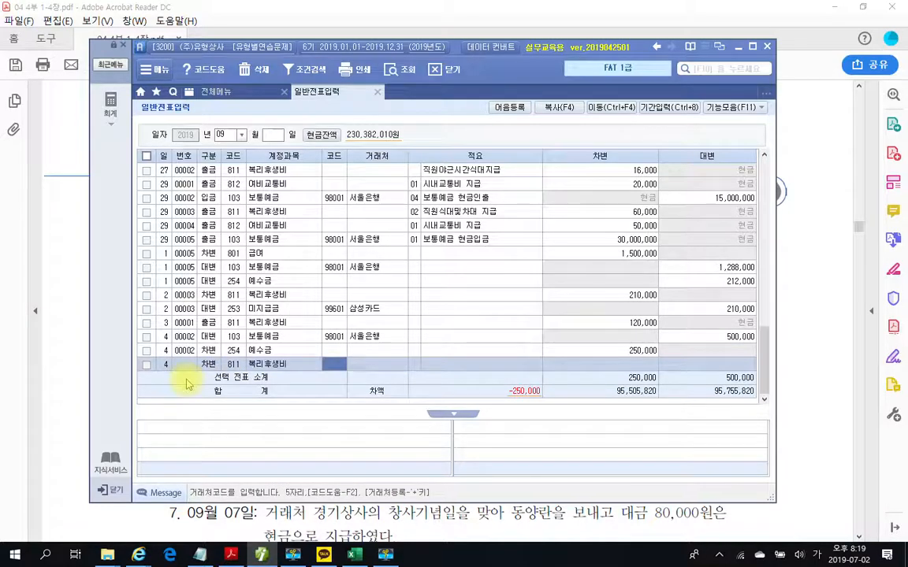
key("Return")
key("Return")
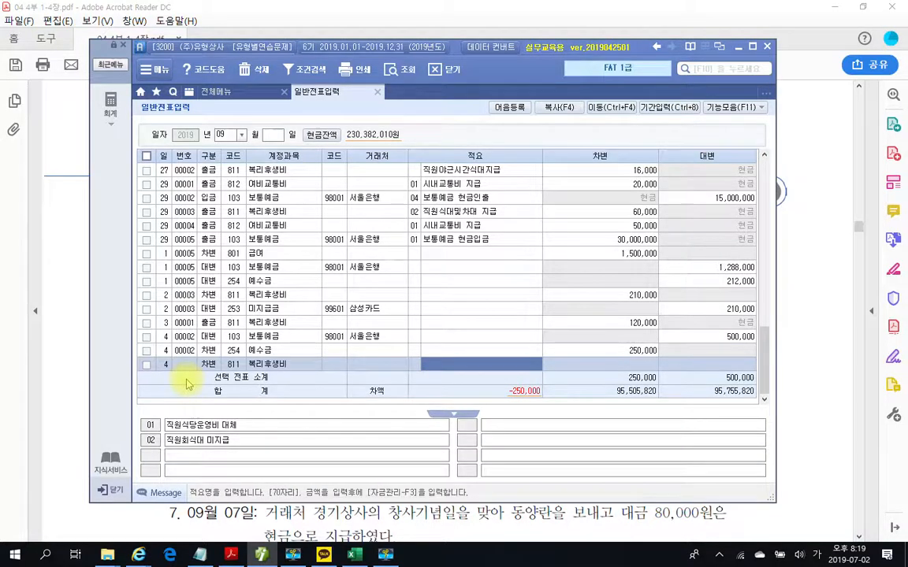
key("Return")
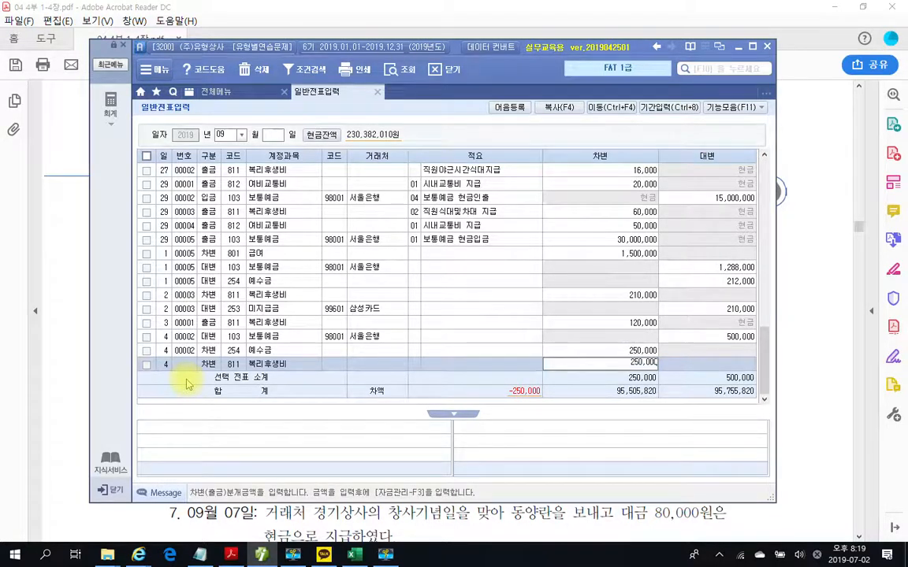
key("Return")
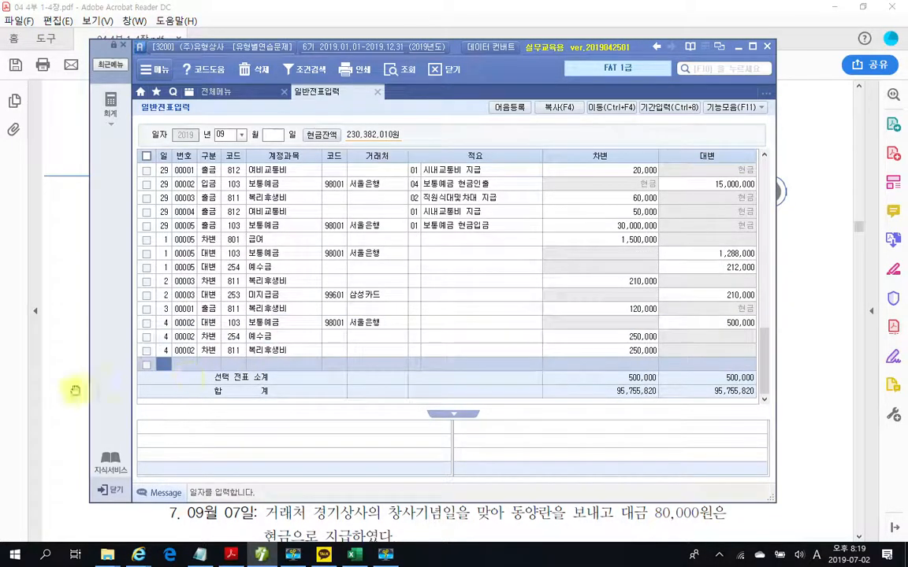
left_click(215, 352)
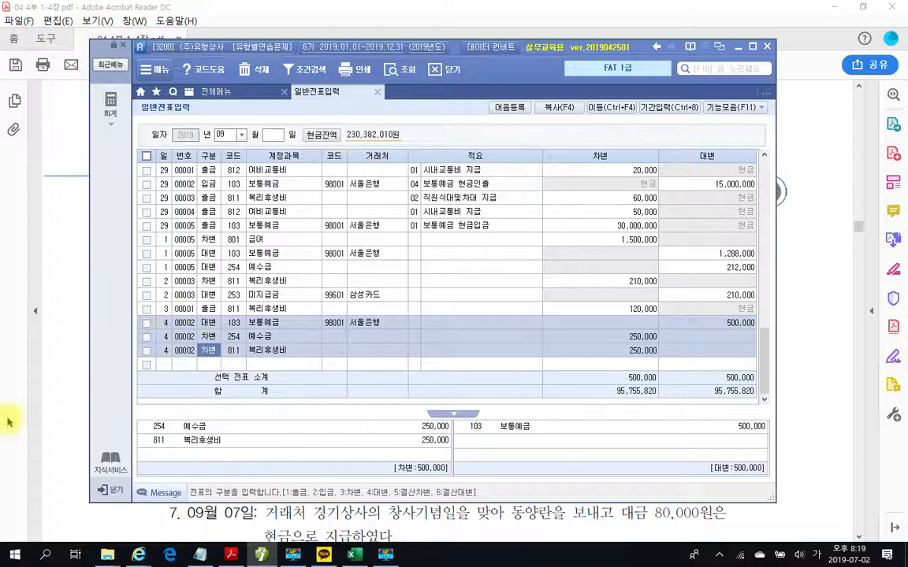
- Switch to the PDF, frame the 09월 05일 transaction text, circle 삼성카드로, and handwrite "대) 미지급금" above it
left_click(60, 419)
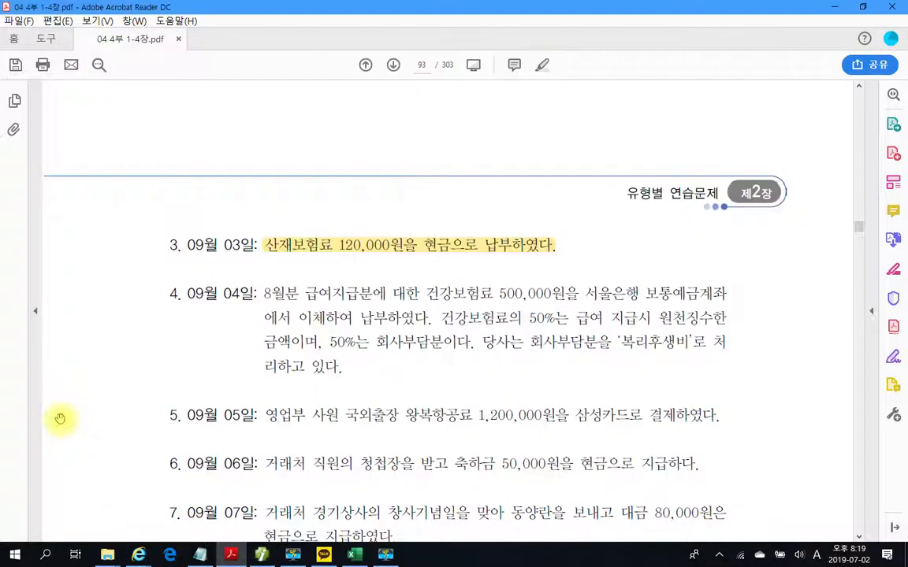
scroll(124, 396, "down", 2)
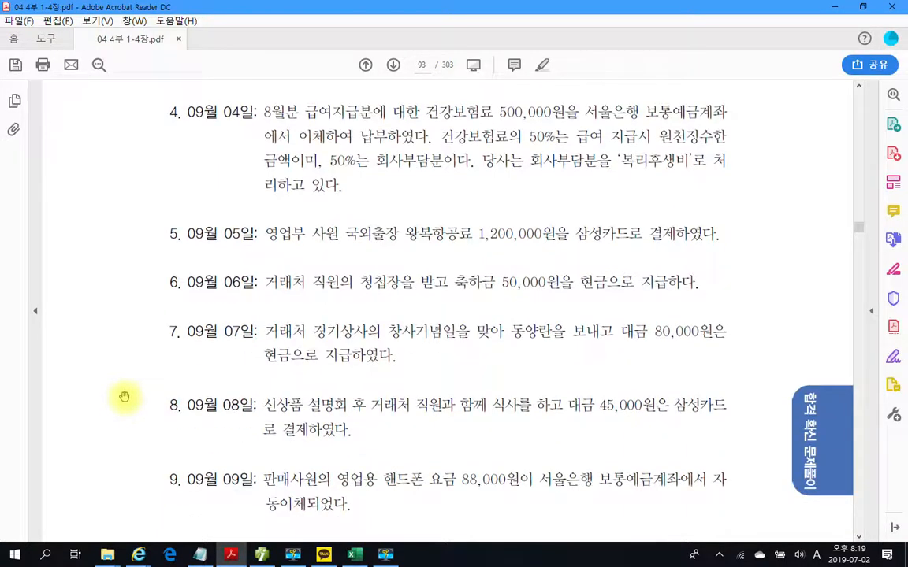
left_click_drag(264, 209, 733, 265)
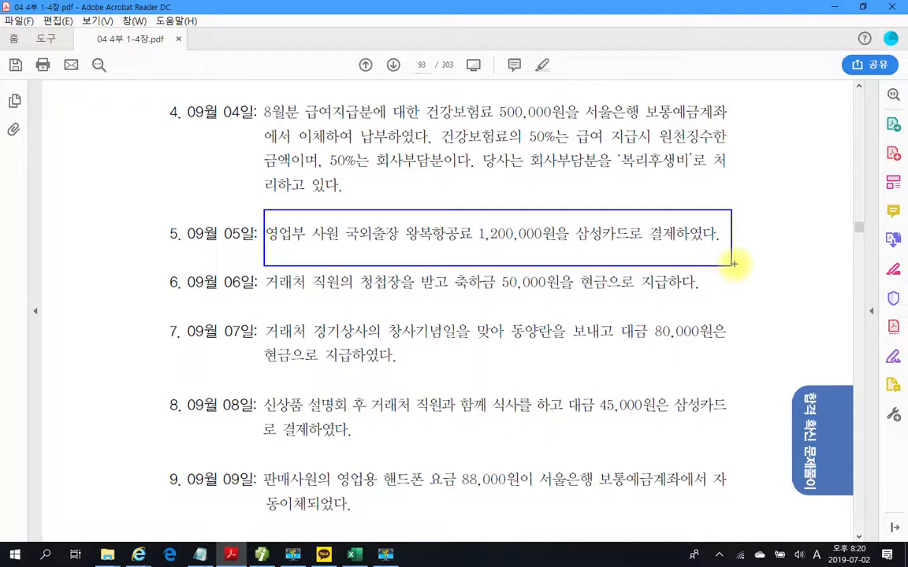
mouse_move(583, 251)
left_mouse_down()
mouse_move(652, 219)
mouse_move(587, 254)
left_mouse_up()
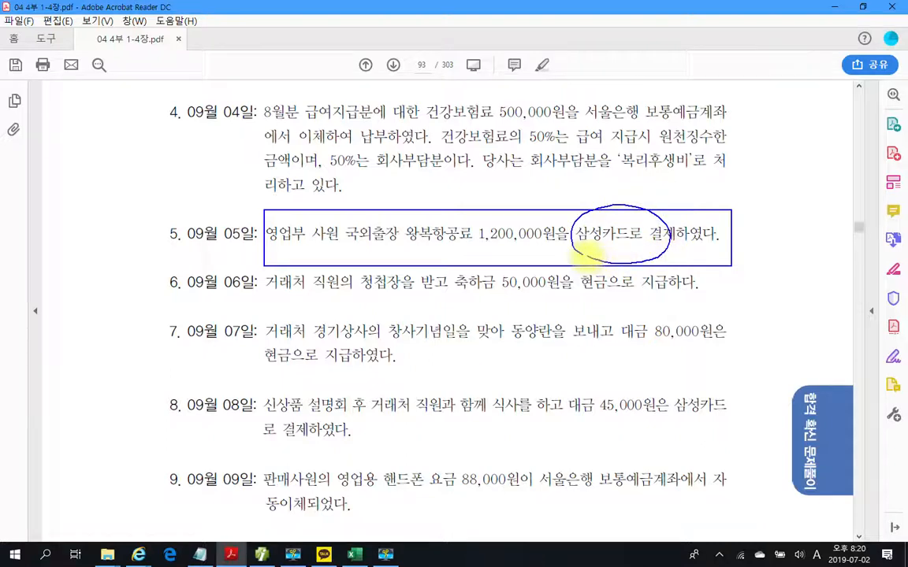
mouse_move(668, 185)
left_mouse_down()
mouse_move(697, 203)
mouse_move(717, 201)
mouse_move(741, 138)
mouse_move(752, 217)
mouse_move(802, 195)
mouse_move(811, 216)
mouse_move(804, 232)
left_mouse_up()
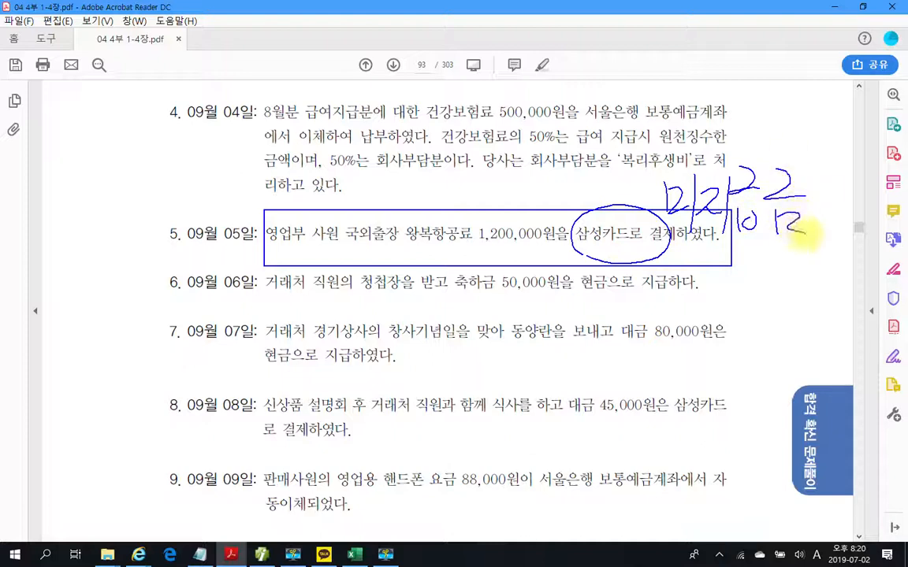
mouse_move(602, 183)
left_mouse_down()
mouse_move(618, 196)
mouse_move(610, 201)
mouse_move(638, 201)
left_mouse_up()
mouse_move(646, 163)
left_mouse_down()
mouse_move(652, 217)
mouse_move(635, 237)
left_mouse_up()
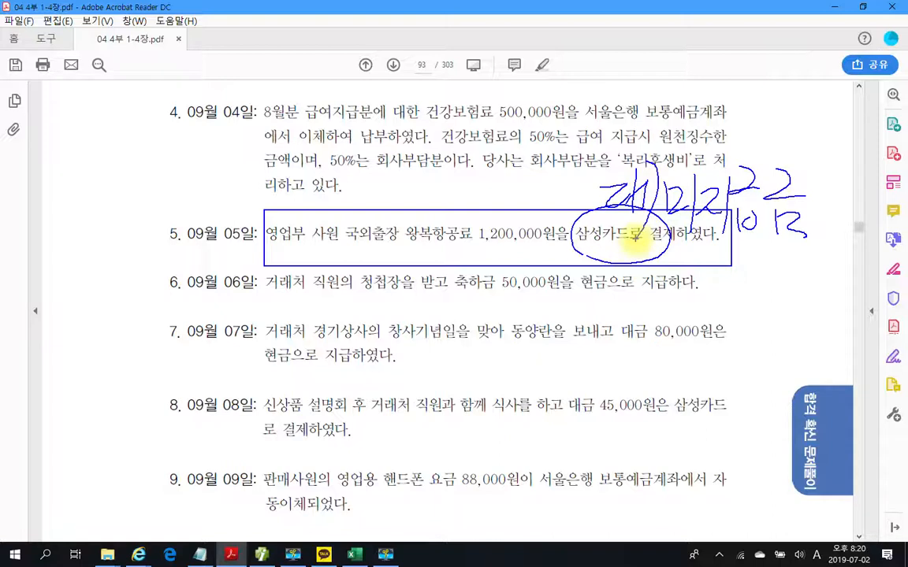
- Circle the overseas trip airfare text in the 09월 05일 transaction, handwrite "차) 여비교통비" above it, and erase the drawings
mouse_move(315, 219)
left_mouse_down()
mouse_move(378, 248)
mouse_move(525, 266)
left_mouse_up()
mouse_move(360, 208)
left_mouse_down()
mouse_move(537, 209)
mouse_move(498, 268)
left_mouse_up()
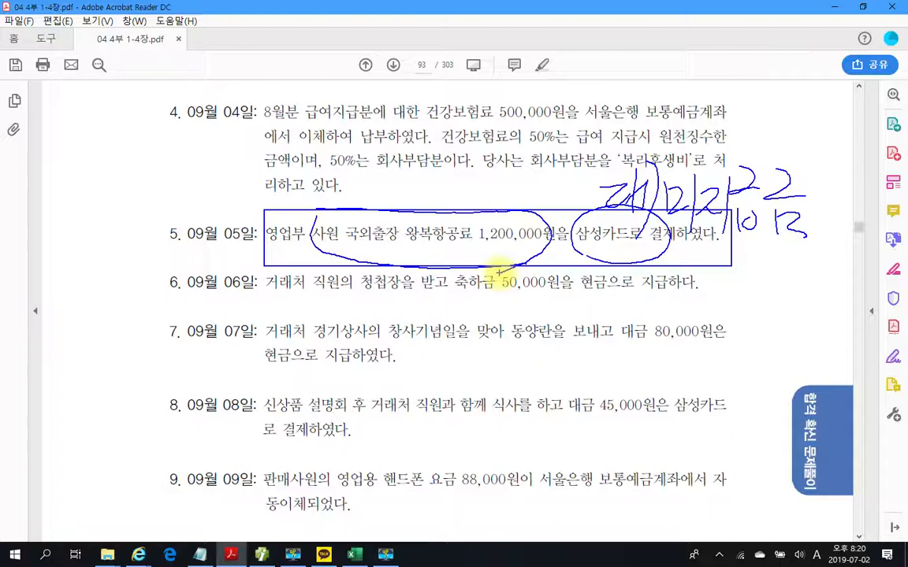
mouse_move(356, 175)
left_mouse_down()
mouse_move(347, 206)
mouse_move(363, 215)
mouse_move(366, 195)
mouse_move(389, 189)
mouse_move(364, 204)
mouse_move(430, 187)
mouse_move(450, 203)
mouse_move(450, 192)
mouse_move(465, 244)
left_mouse_up()
mouse_move(478, 171)
left_mouse_down()
mouse_move(499, 193)
mouse_move(483, 217)
mouse_move(492, 217)
left_mouse_up()
left_click_drag(478, 221, 501, 219)
left_click_drag(513, 167, 530, 165)
mouse_move(510, 182)
left_mouse_down()
mouse_move(518, 189)
mouse_move(488, 201)
mouse_move(504, 175)
mouse_move(526, 189)
mouse_move(561, 287)
left_mouse_up()
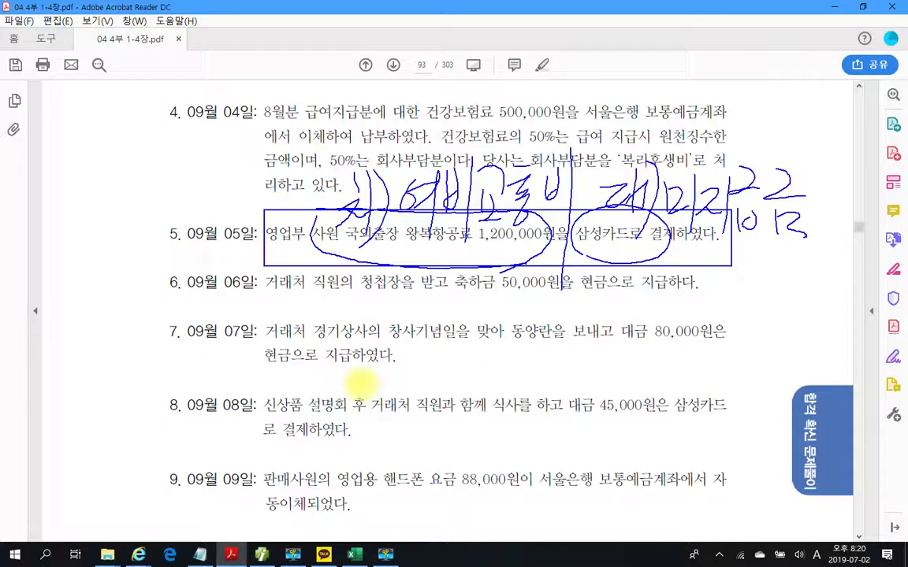
key("Escape")
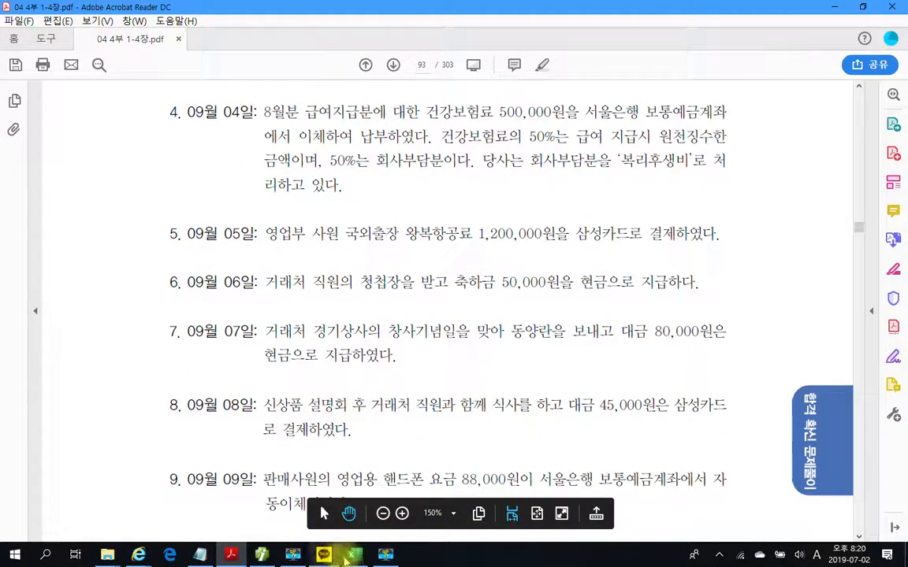
- Switch to the voucher entry program and add a day 5 debit (차변) line for account 812 여비교통비 with 1,200,000 and no partner or description
mouse_move(376, 558)
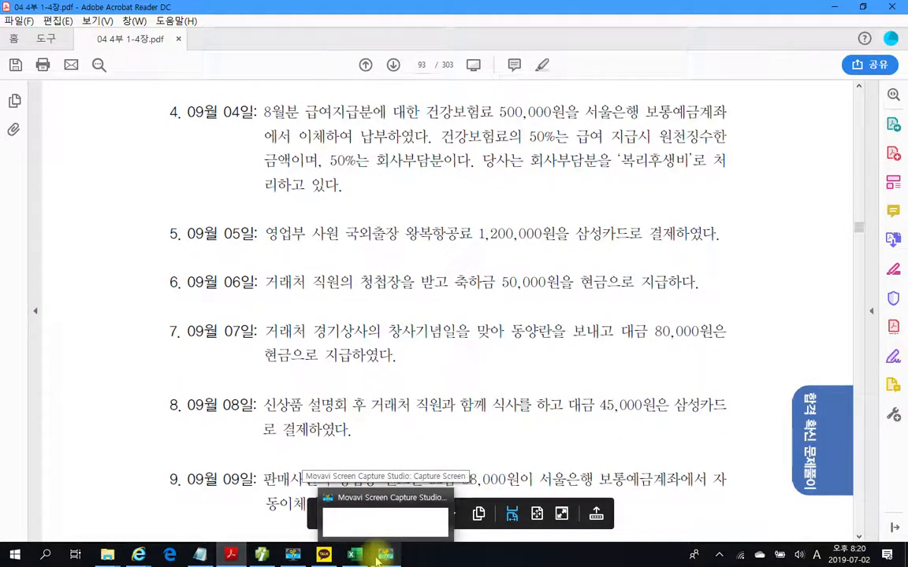
left_click(266, 556)
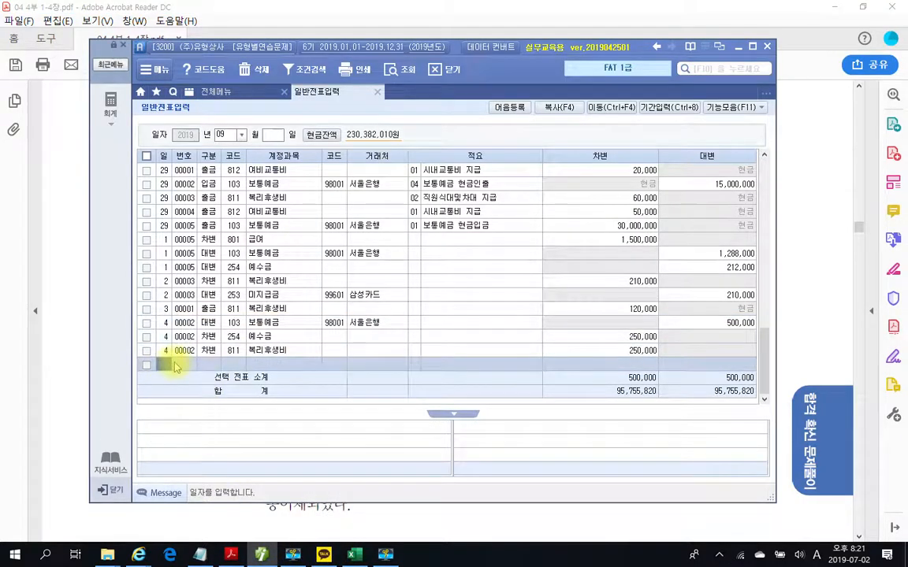
type("5")
key("Return")
type("3")
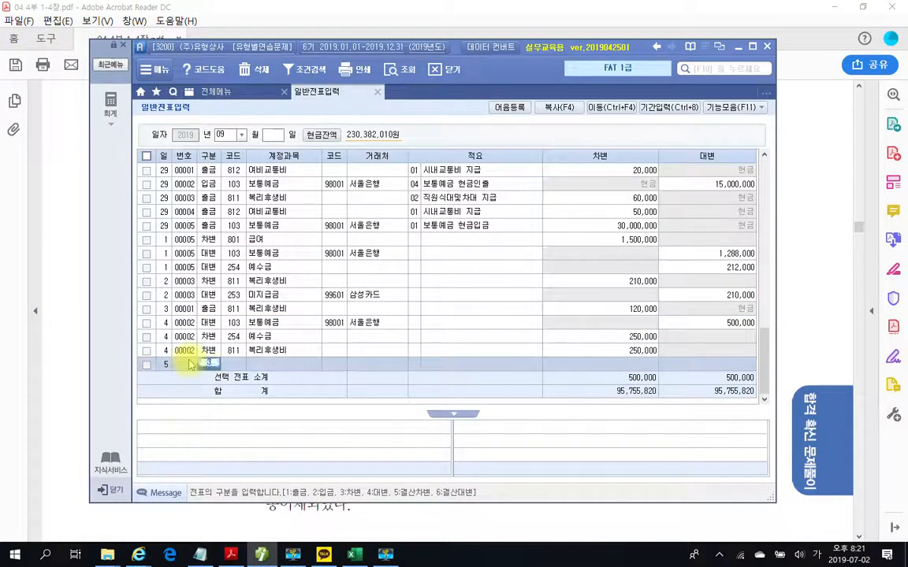
key("Return")
type("812")
key("Return")
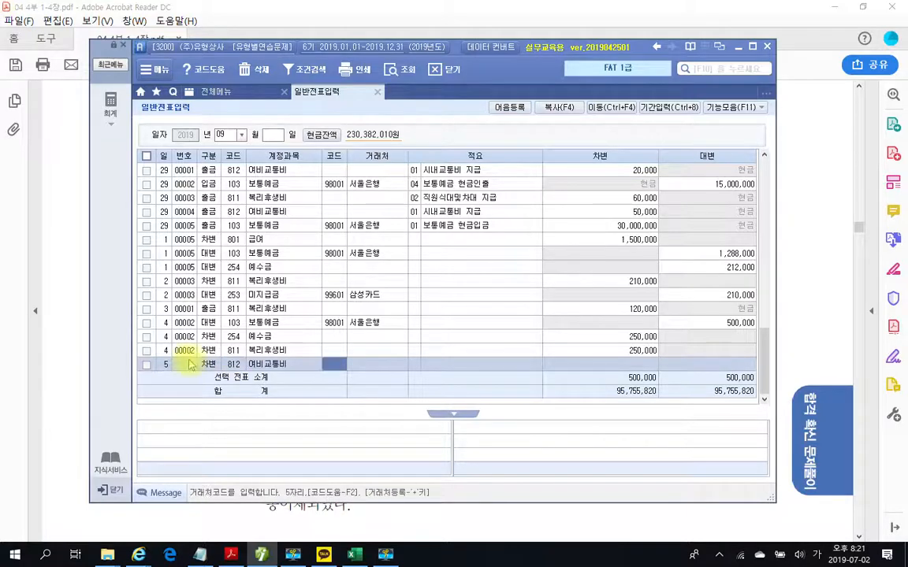
key("Return")
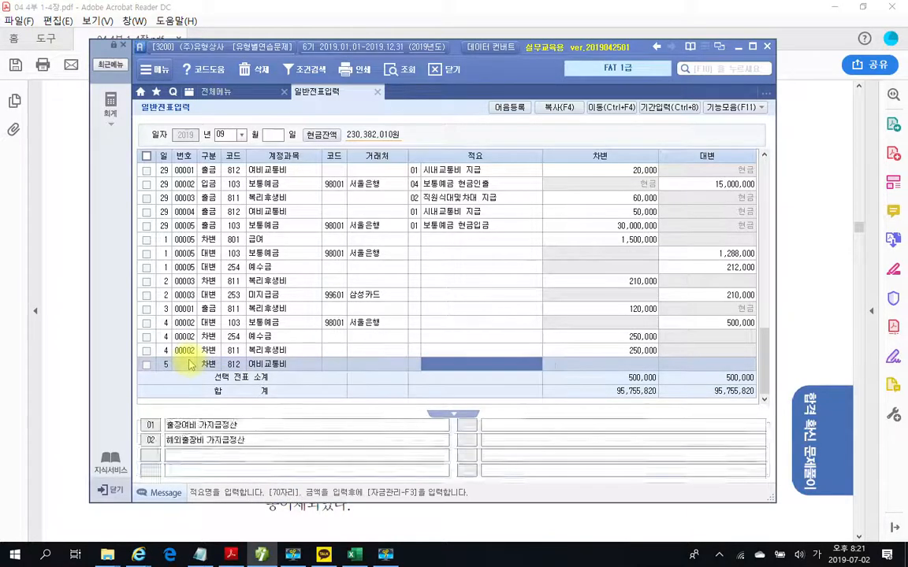
key("Return")
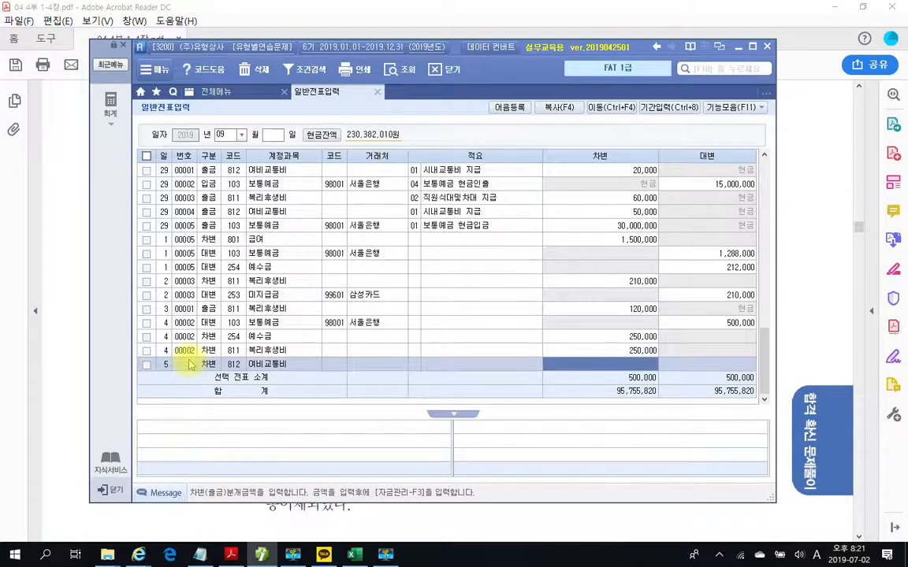
type("1200000")
key("Return")
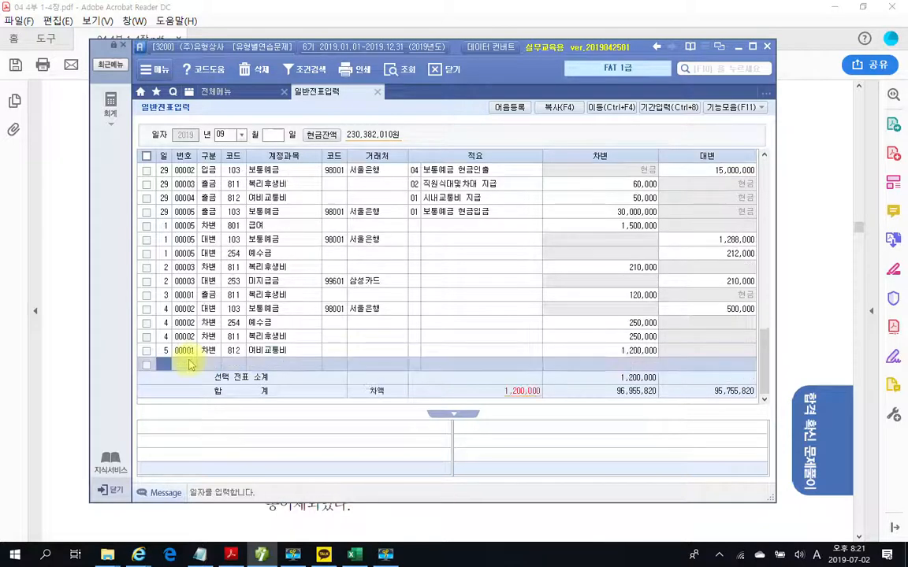
- Start a day 5 credit (대변) line for account 253 미지급금 with 삼성카드 (99601) as the partner
type("4")
key("Return")
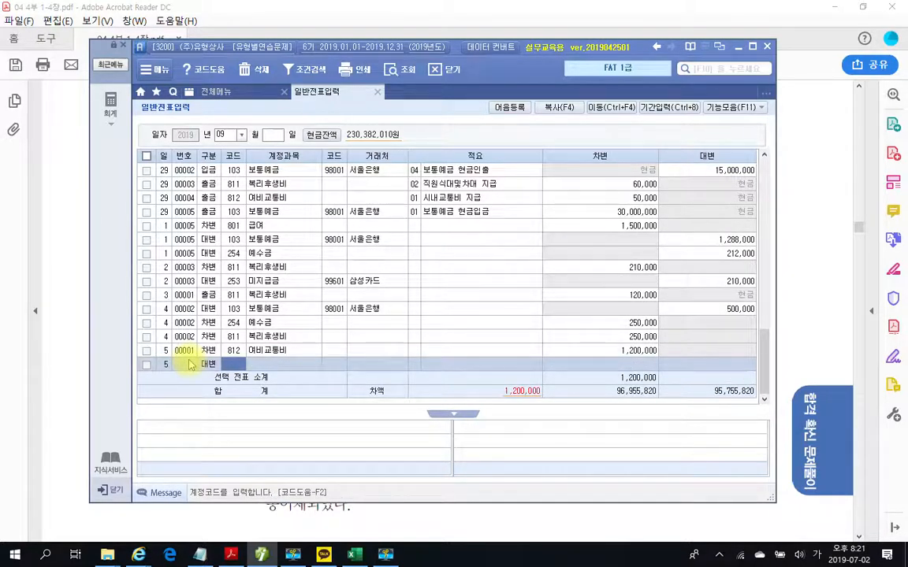
type("253")
key("Return")
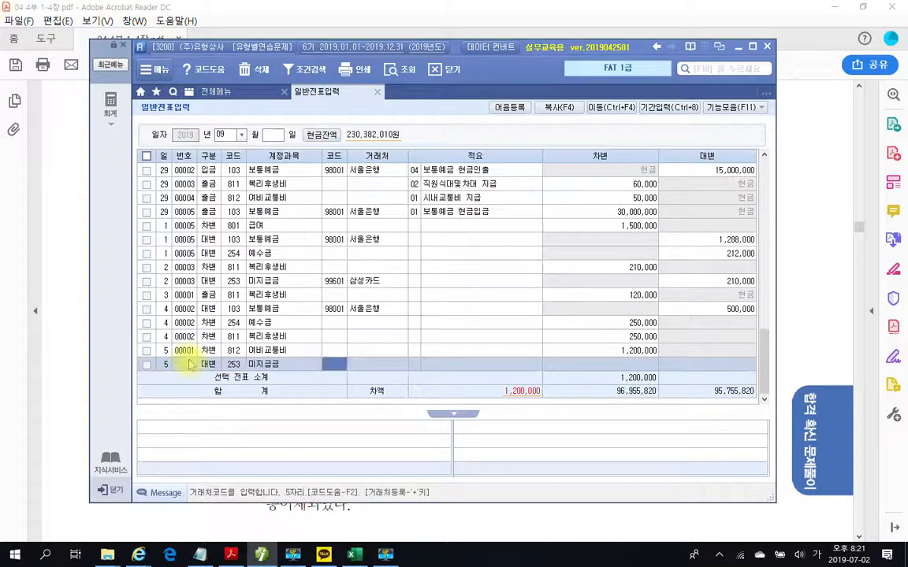
type("삼성")
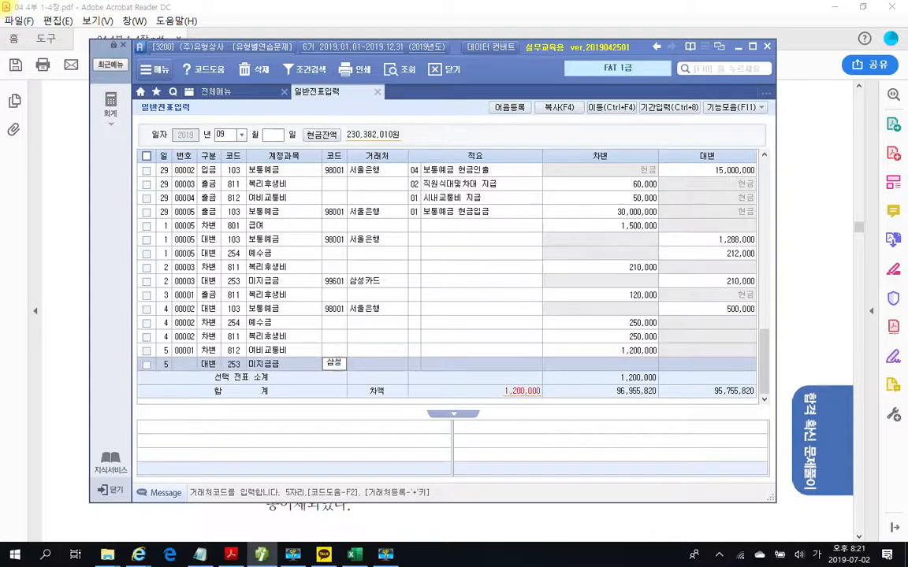
key("Return")
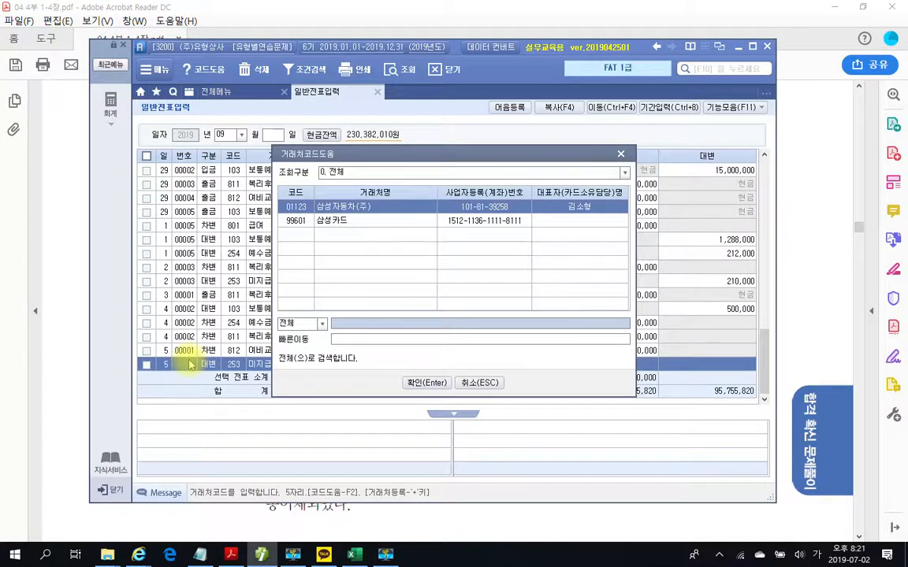
key("Down")
key("Return")
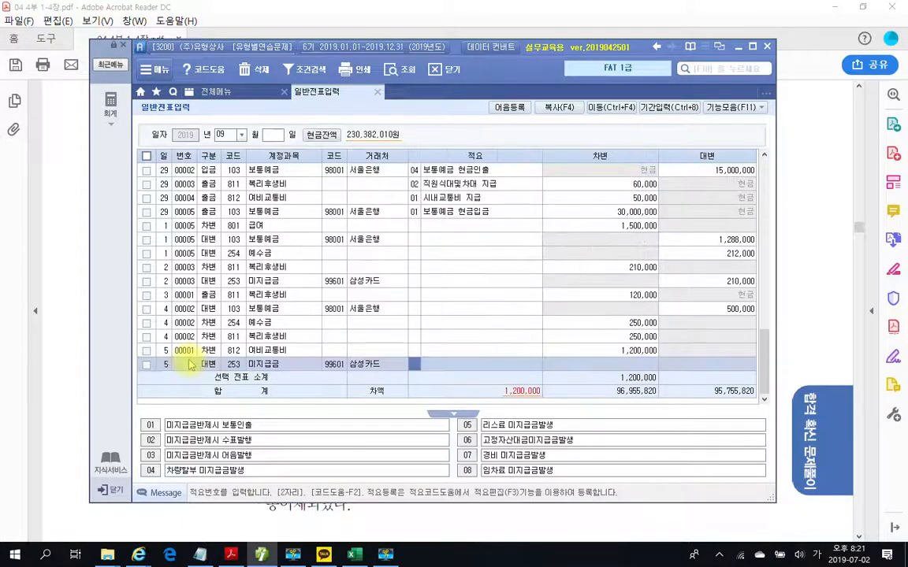
- Set the 미지급금 line's credit amount to 1,200,000 with no description, and display the voucher's journal entry in a maximized window
type("1200000")
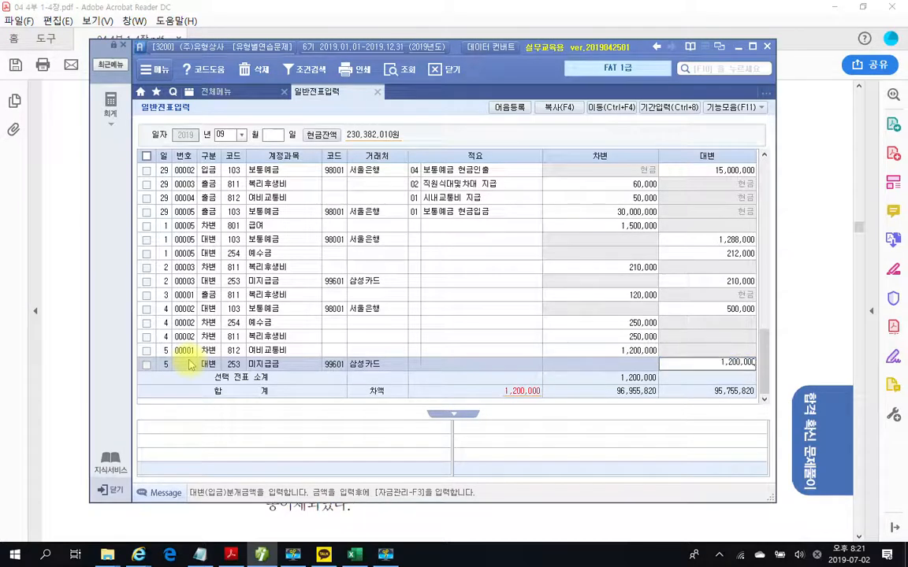
key("Return")
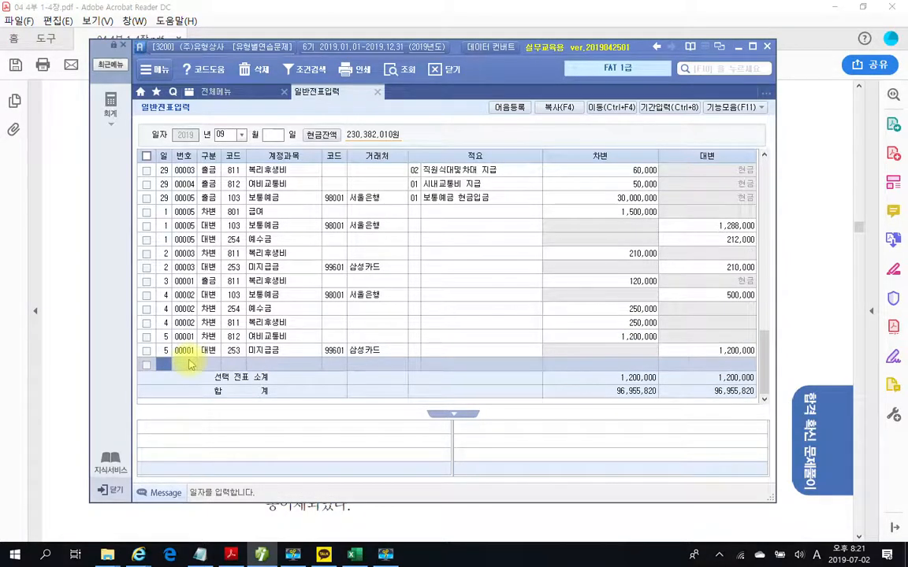
left_click(204, 352)
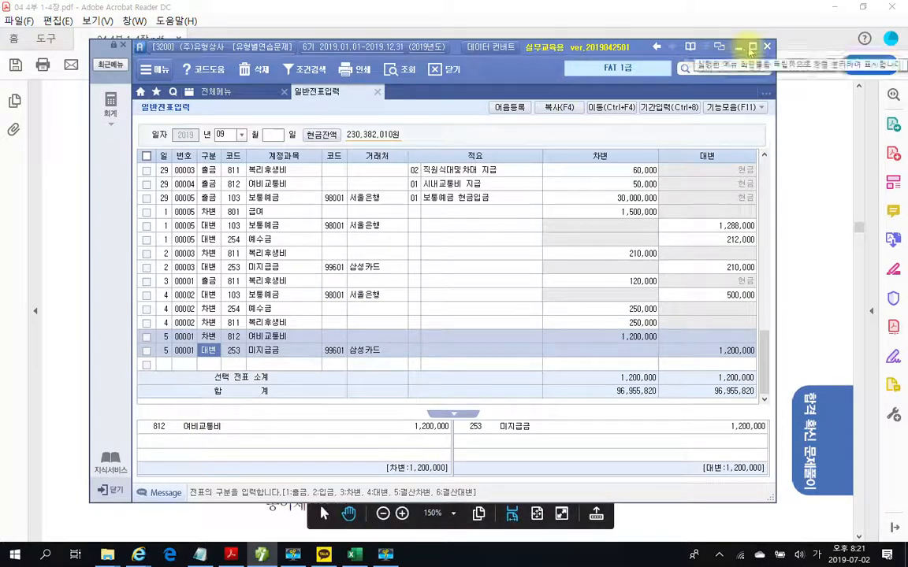
left_click(752, 47)
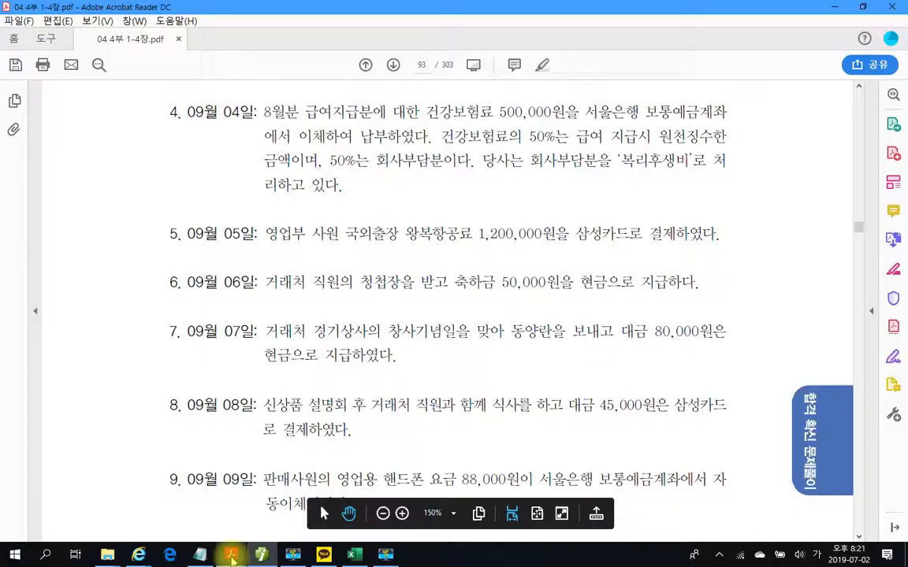
- Switch to the PDF, frame the 09월 06일 transaction text, mark 거래처 직원, 축하금 50,000원 and 현금으로, and write a circled 1 beside it
left_click(231, 554)
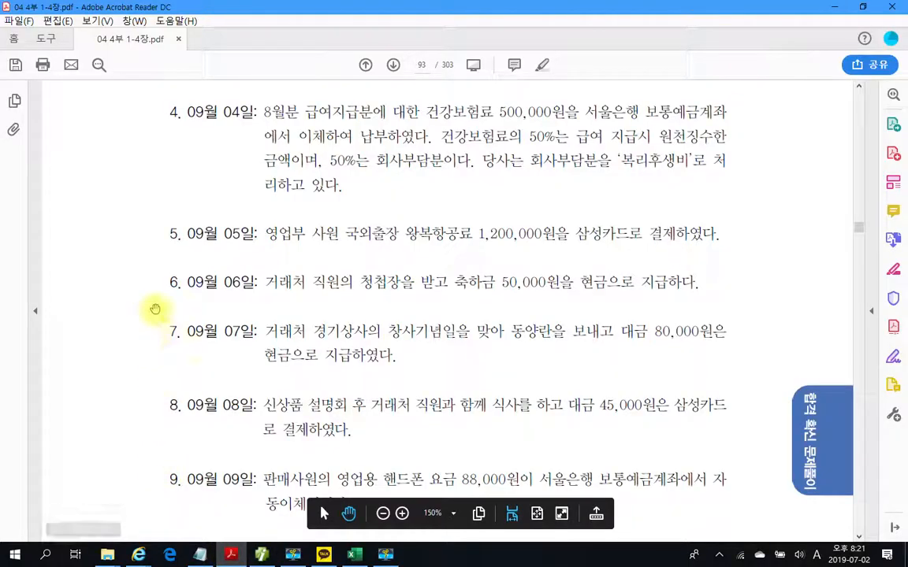
left_click_drag(254, 265, 795, 307)
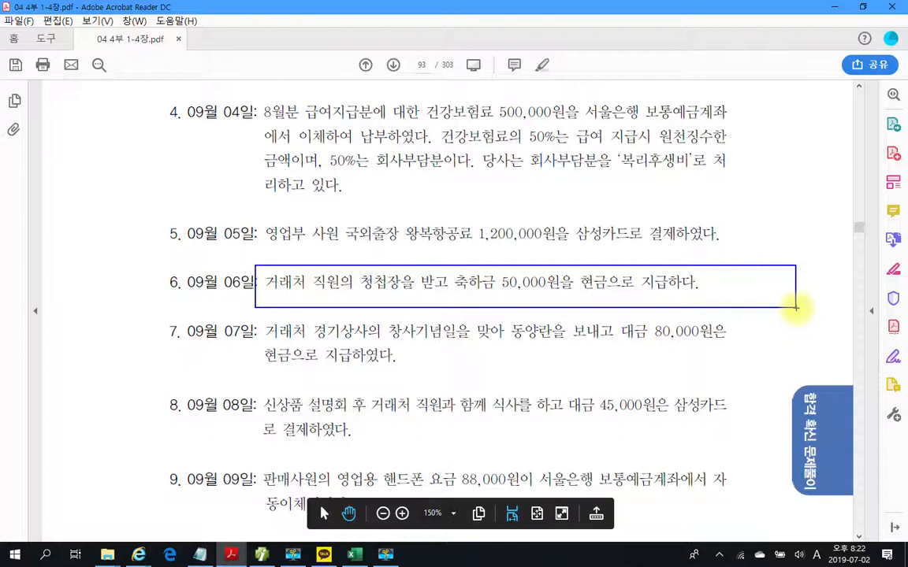
left_click_drag(284, 319, 339, 322)
left_click_drag(447, 307, 555, 309)
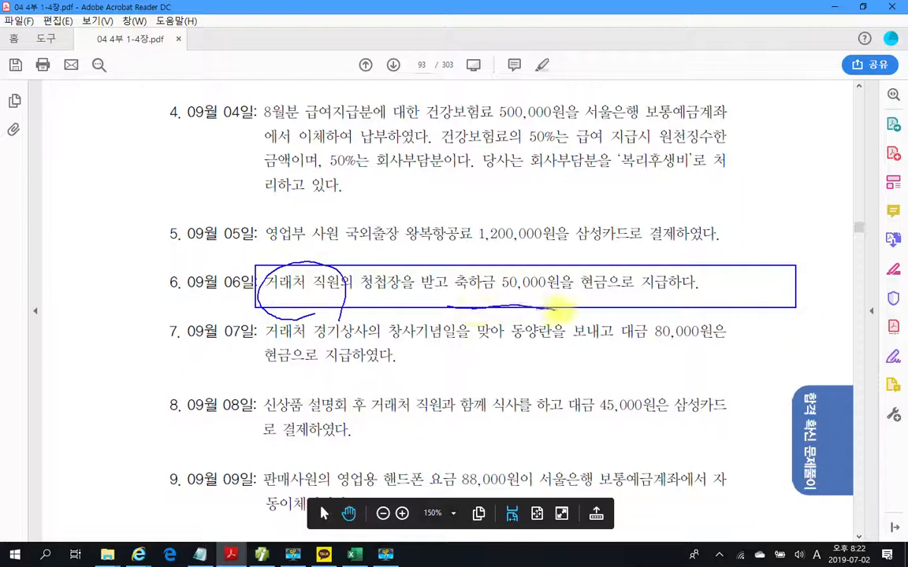
left_click_drag(596, 262, 719, 289)
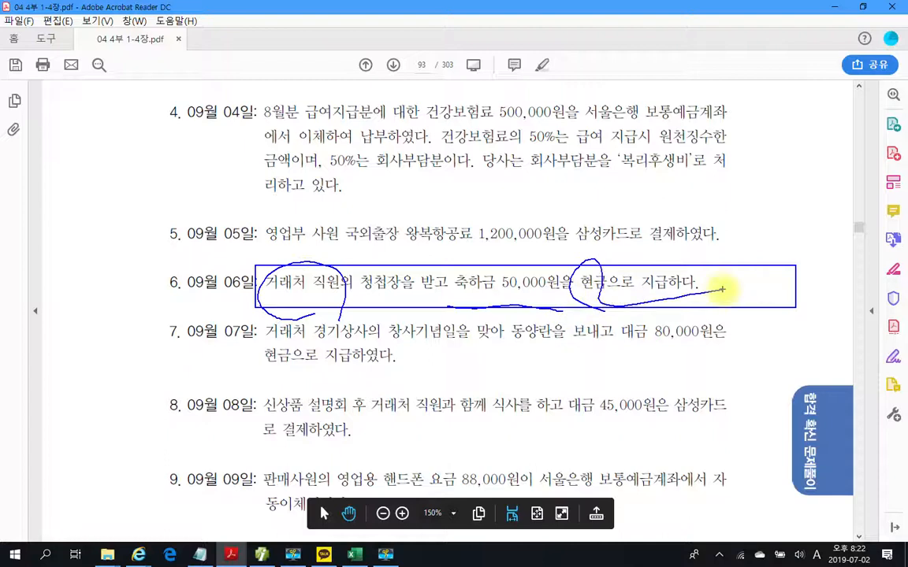
mouse_move(774, 247)
left_mouse_down()
mouse_move(762, 287)
mouse_move(780, 307)
left_mouse_up()
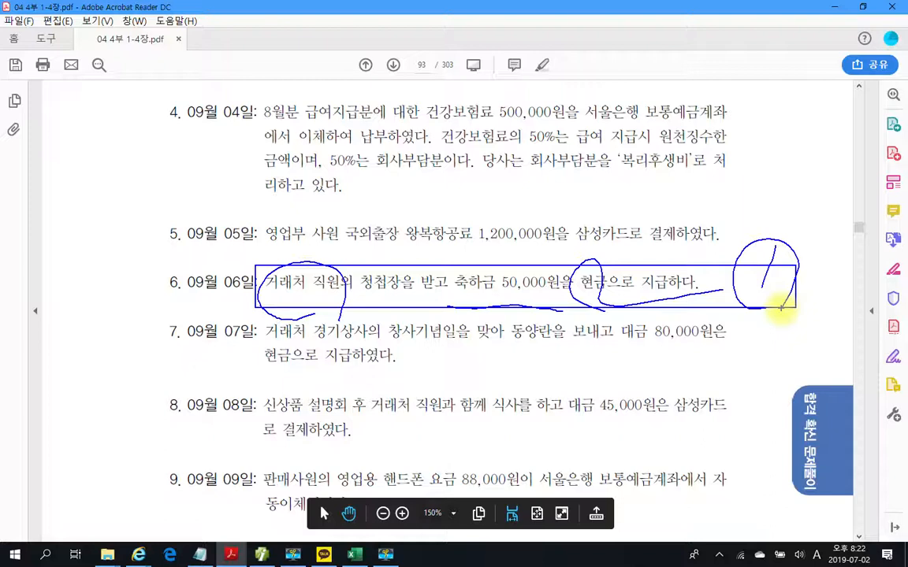
mouse_move(301, 308)
left_mouse_down()
mouse_move(460, 309)
mouse_move(486, 255)
mouse_move(536, 311)
left_mouse_up()
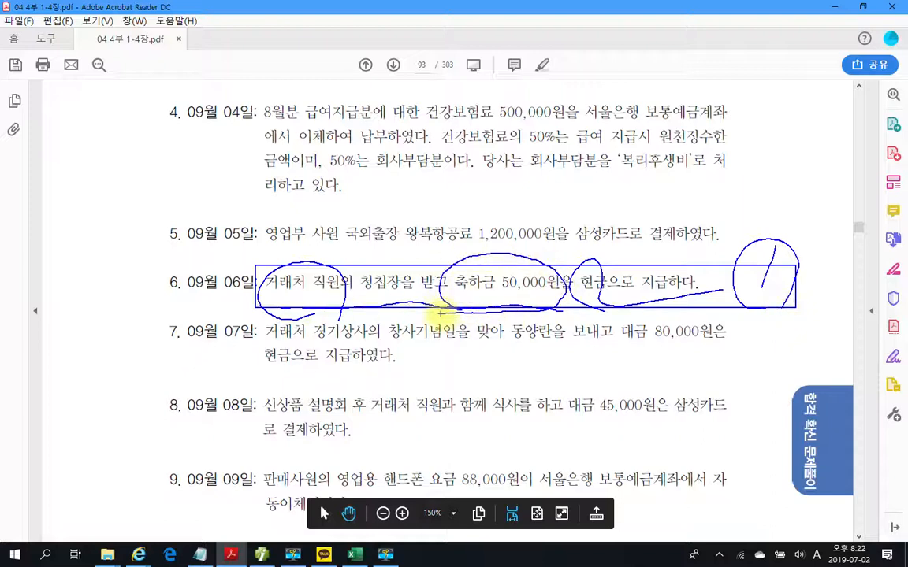
- Handwrite "차) 접대비" above the 09월 06일 transaction, underline it, circle the 1 again, and erase all the drawings
mouse_move(451, 272)
left_mouse_down()
mouse_move(397, 211)
mouse_move(442, 186)
mouse_move(436, 207)
mouse_move(479, 206)
mouse_move(501, 178)
mouse_move(522, 209)
mouse_move(531, 198)
mouse_move(557, 246)
left_mouse_up()
mouse_move(333, 149)
left_mouse_down()
mouse_move(349, 171)
mouse_move(331, 230)
mouse_move(358, 223)
left_mouse_up()
left_click_drag(365, 170, 362, 238)
left_click_drag(366, 220, 384, 207)
left_click_drag(370, 166, 381, 248)
mouse_move(771, 308)
left_mouse_down()
mouse_move(749, 238)
mouse_move(790, 304)
left_mouse_up()
left_click_drag(347, 235, 611, 234)
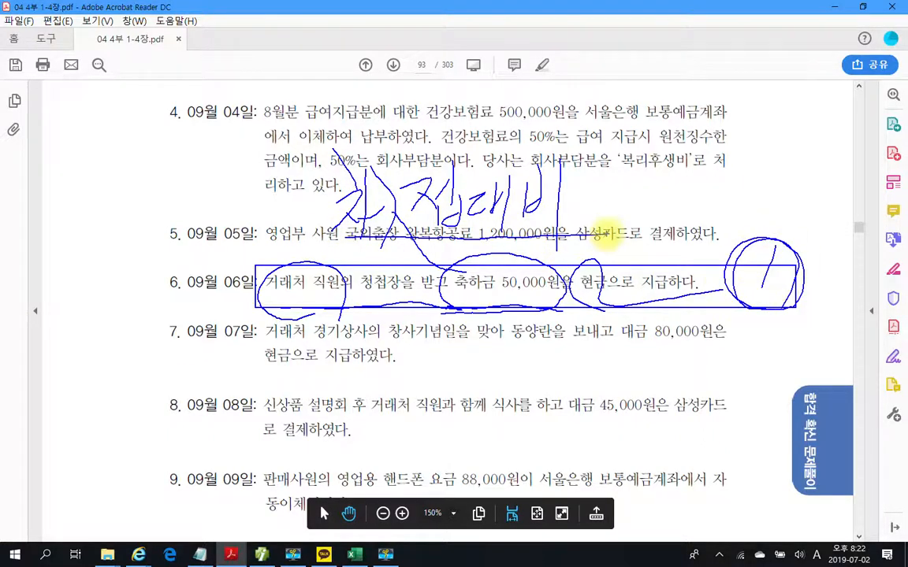
key("Escape")
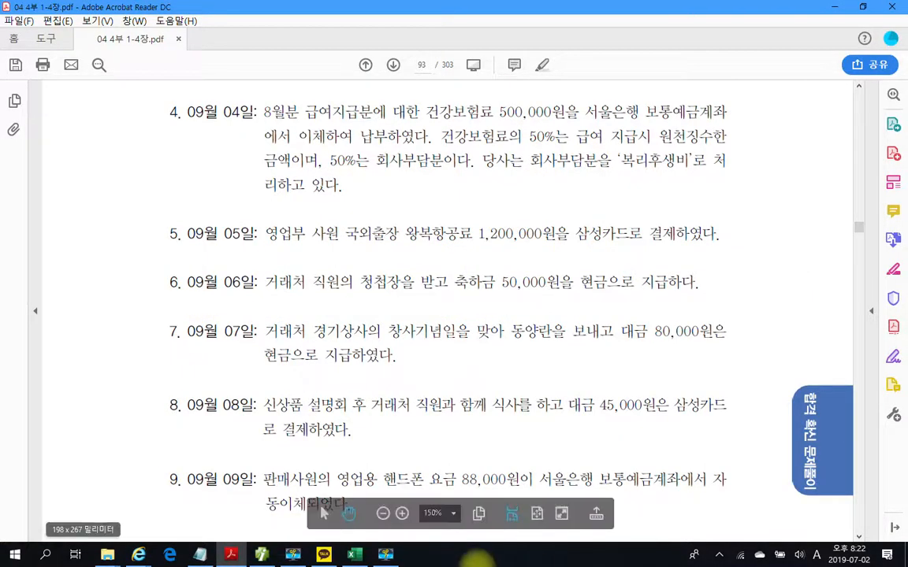
- Switch to the voucher entry program and start a day 6 cash payment (출금) line for account 813 접대비
left_click(261, 555)
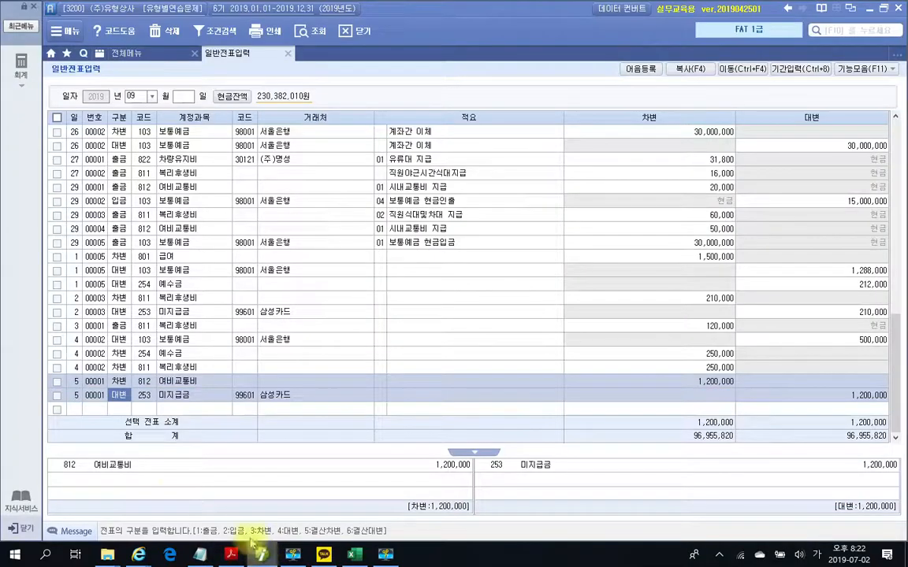
left_click(77, 409)
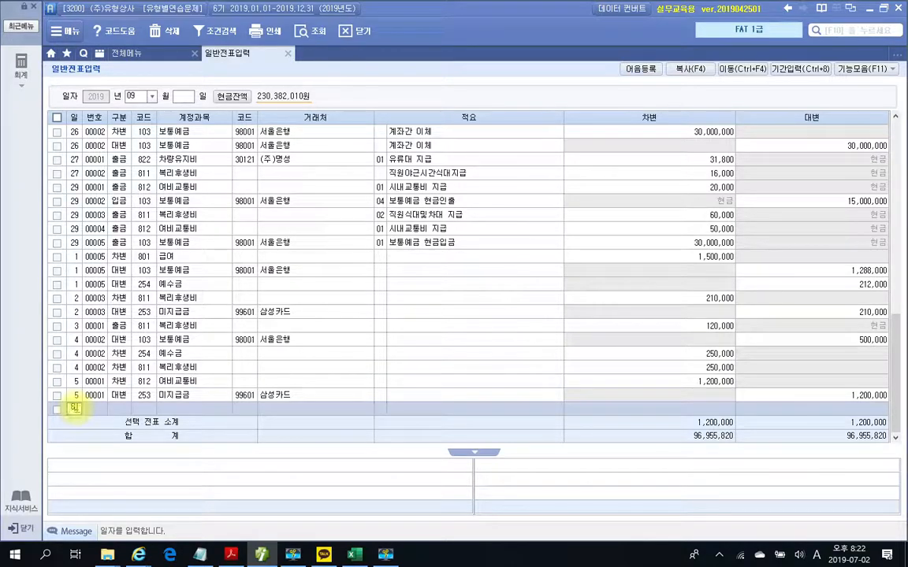
key("Return")
type("1")
key("Return")
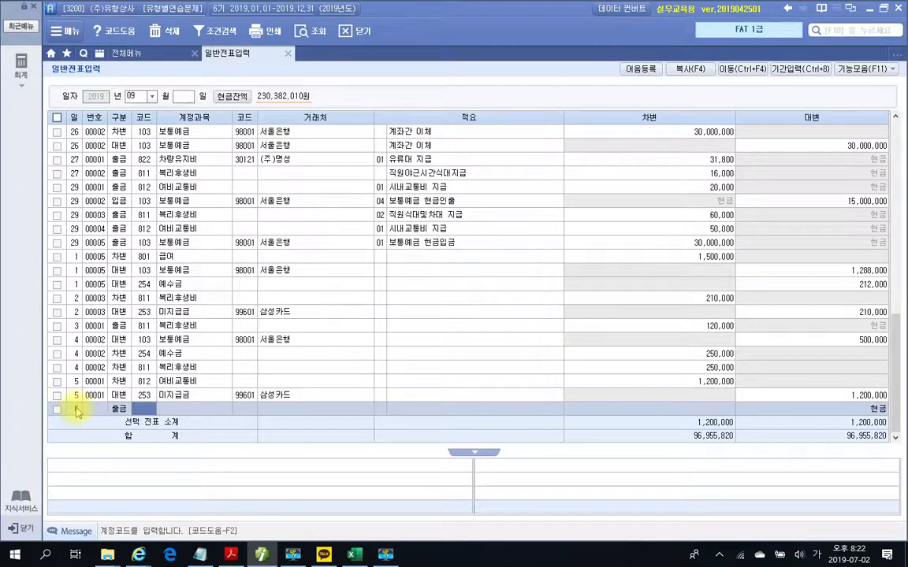
type("81")
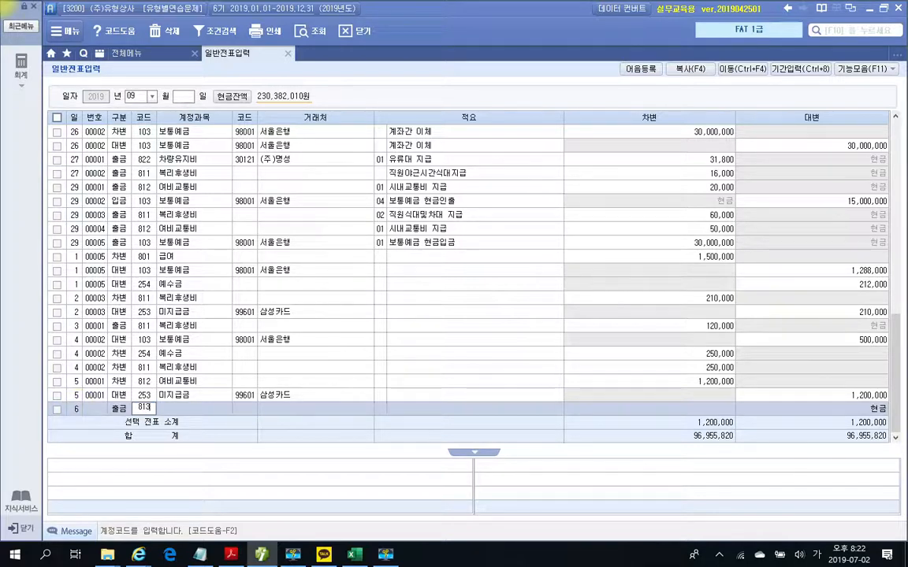
type("3")
key("Return")
- Leave the 접대비 line's partner and description blank, enter an amount of 50,000, and display the voucher's journal entry
key("Return")
key("Return")
key("Return")
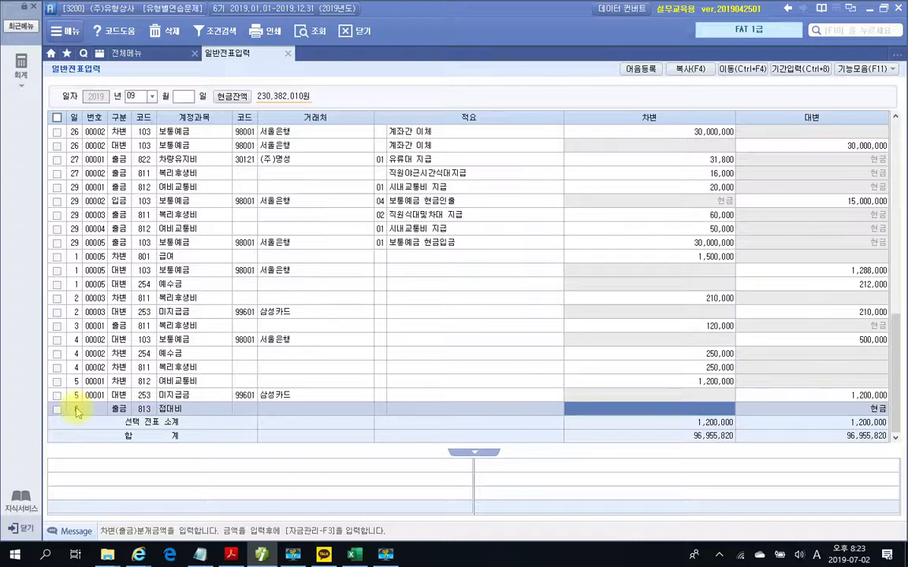
type("500000")
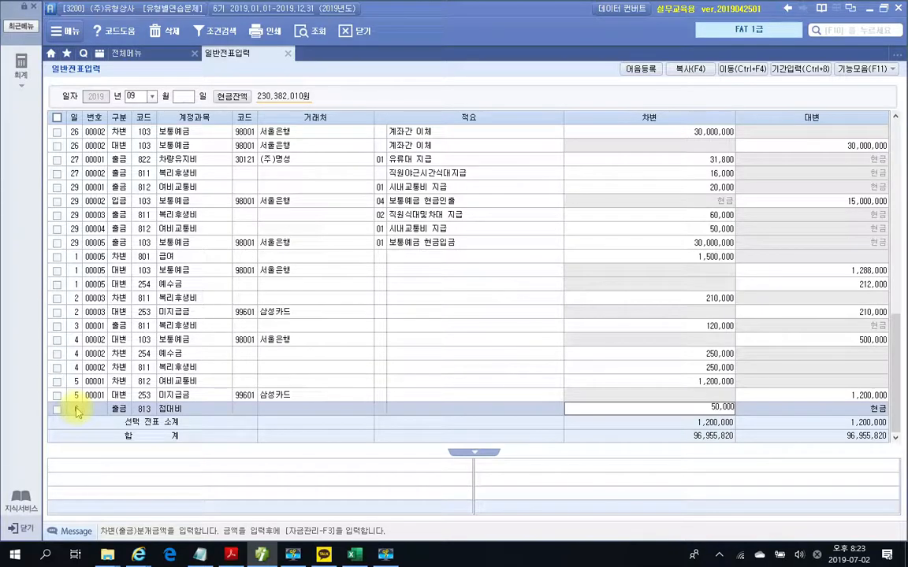
key("Return")
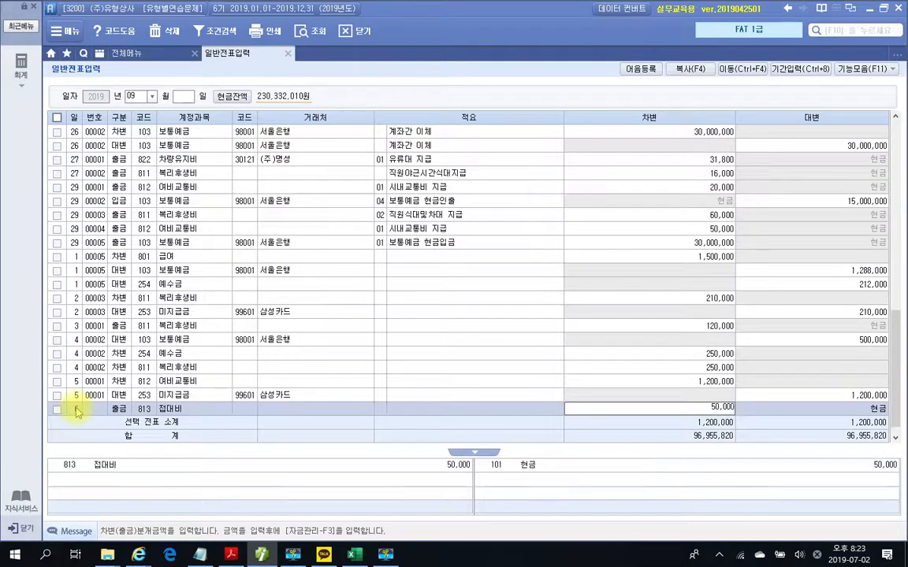
left_click(126, 395)
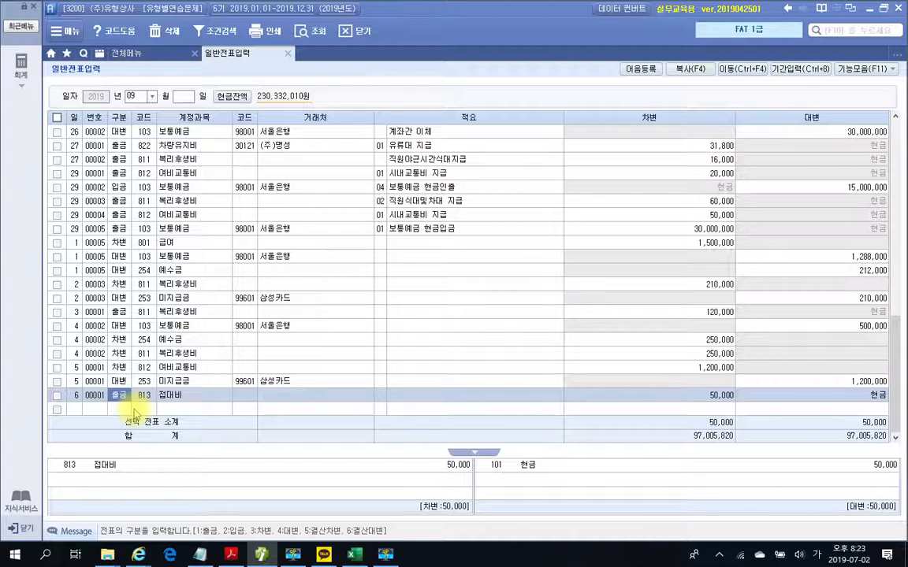
- Select the blank line below the day 6 voucher, draw a freehand circle over the totals rows, and erase the drawing
left_click(73, 410)
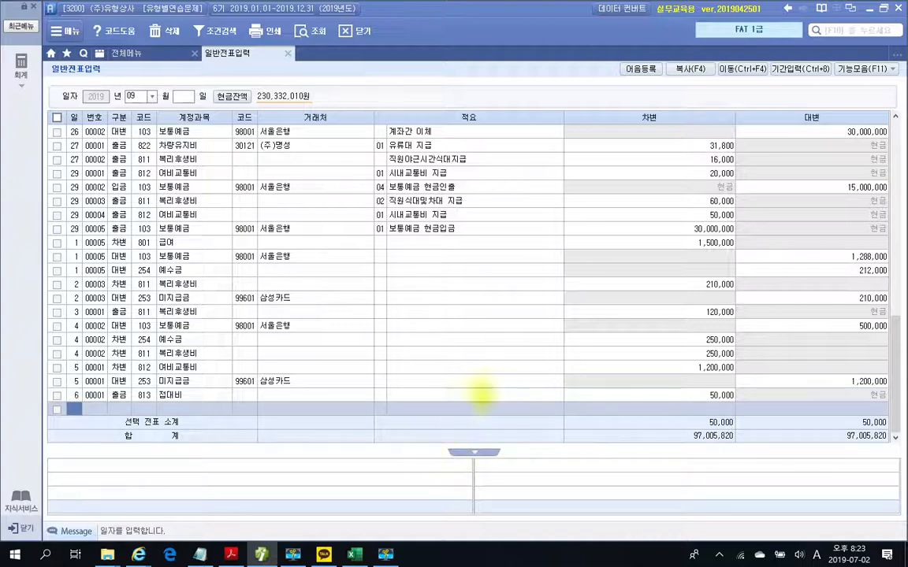
mouse_move(567, 456)
left_mouse_down()
mouse_move(522, 463)
mouse_move(564, 425)
mouse_move(583, 459)
left_mouse_up()
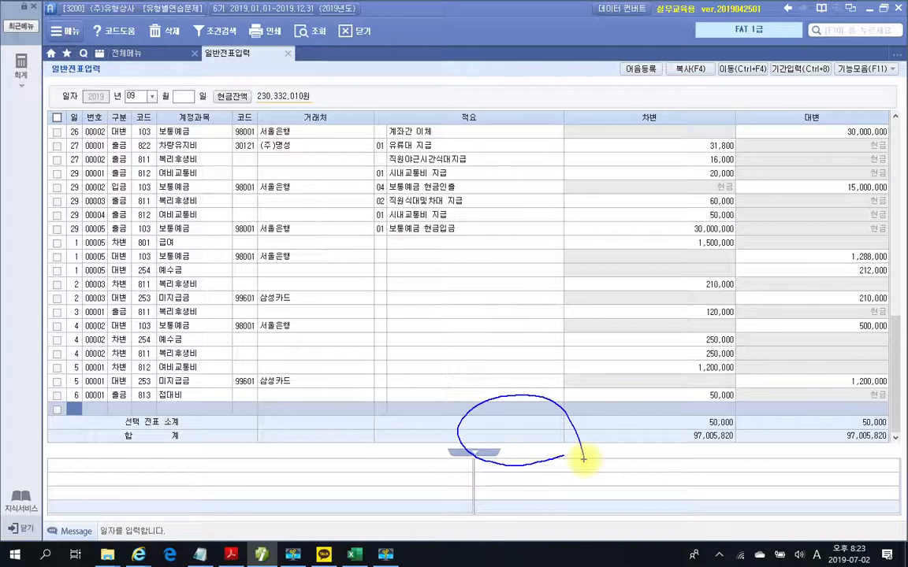
key("Escape")
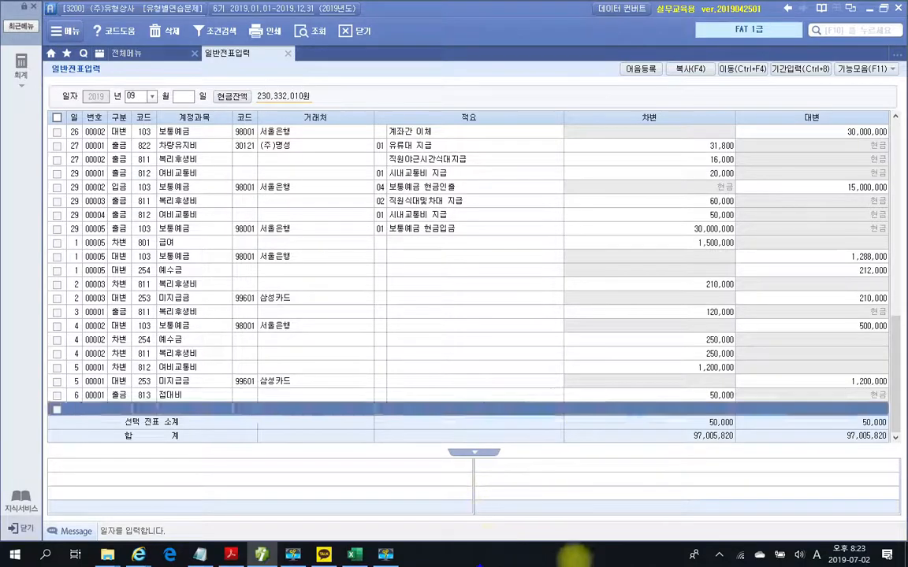
- Switch to the PDF, box the 09월 07일 transaction, circle and underline the anniversary gift wording, and erase all the drawings
left_click(231, 554)
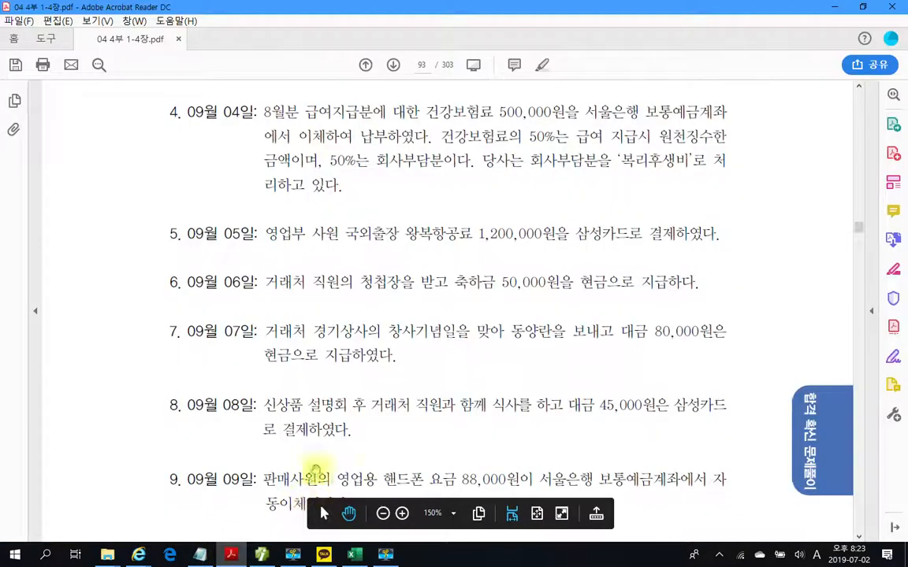
left_click_drag(259, 308, 459, 365)
mouse_move(555, 369)
left_mouse_down()
mouse_move(745, 371)
mouse_move(738, 373)
left_mouse_up()
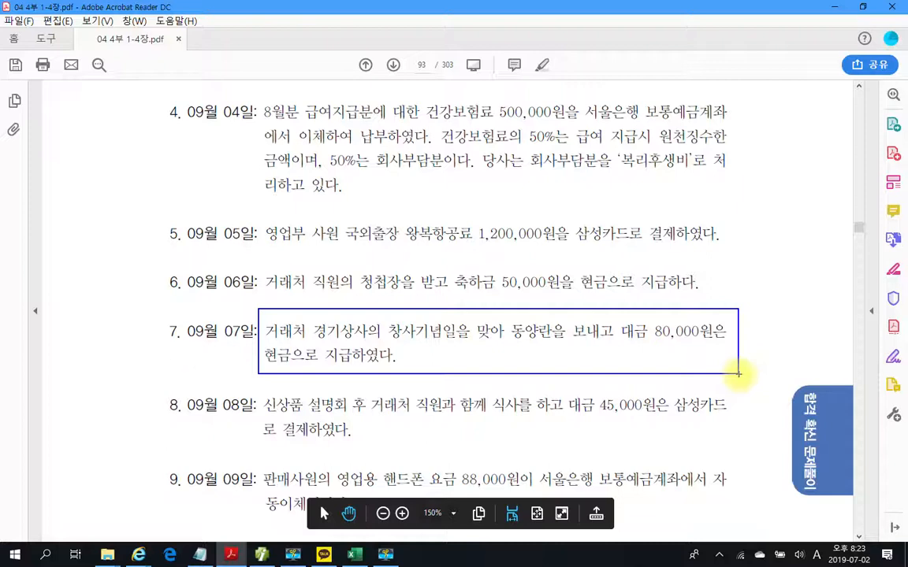
left_click_drag(764, 310, 754, 345)
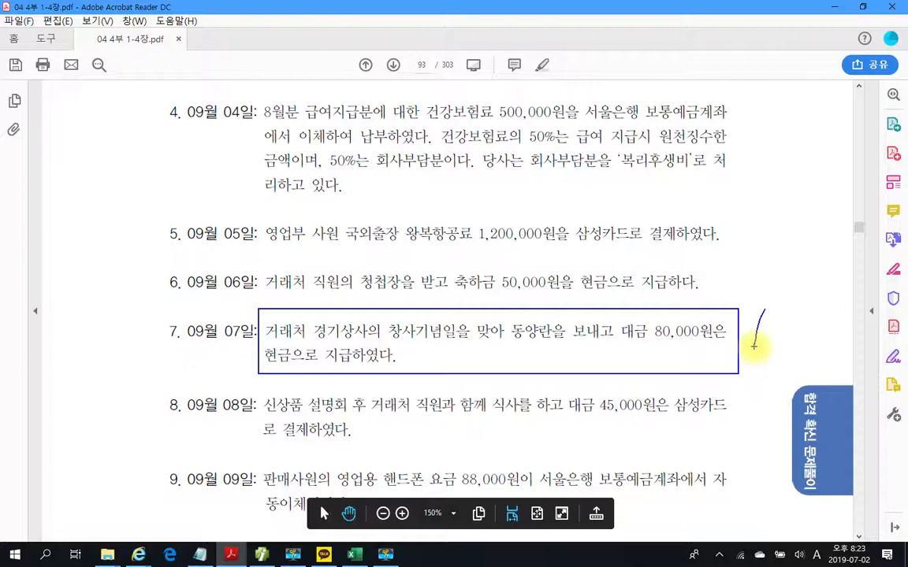
left_click_drag(270, 324, 480, 344)
mouse_move(374, 307)
left_mouse_down()
mouse_move(463, 345)
mouse_move(597, 344)
left_mouse_up()
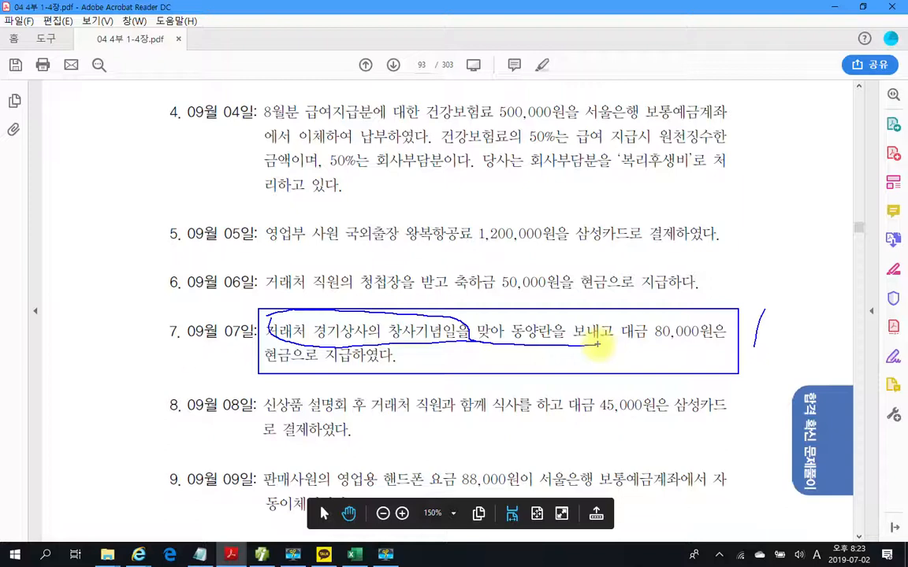
key("Escape")
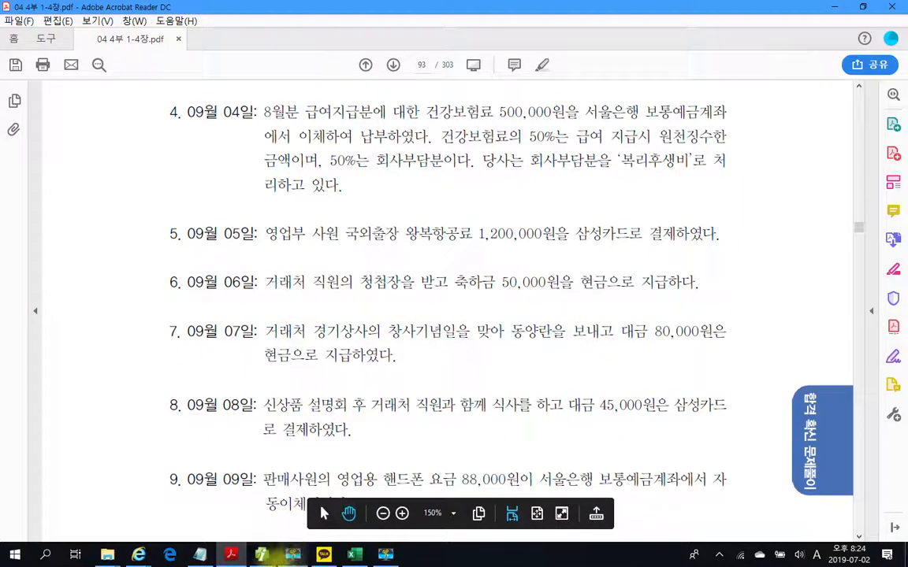
- Switch to the voucher entry program and start a day 7 cash payment (출금) line for account 813 접대비
left_click(262, 554)
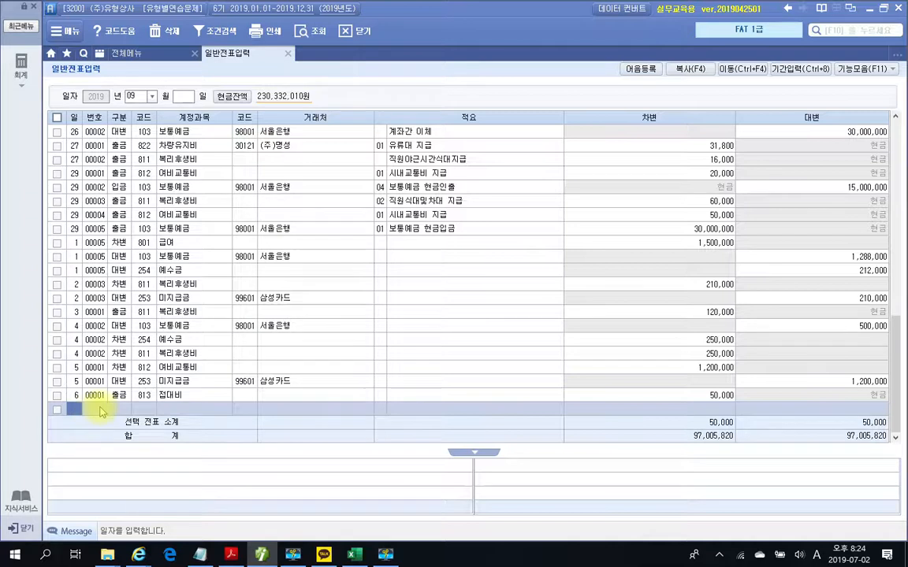
type("7")
key("Return")
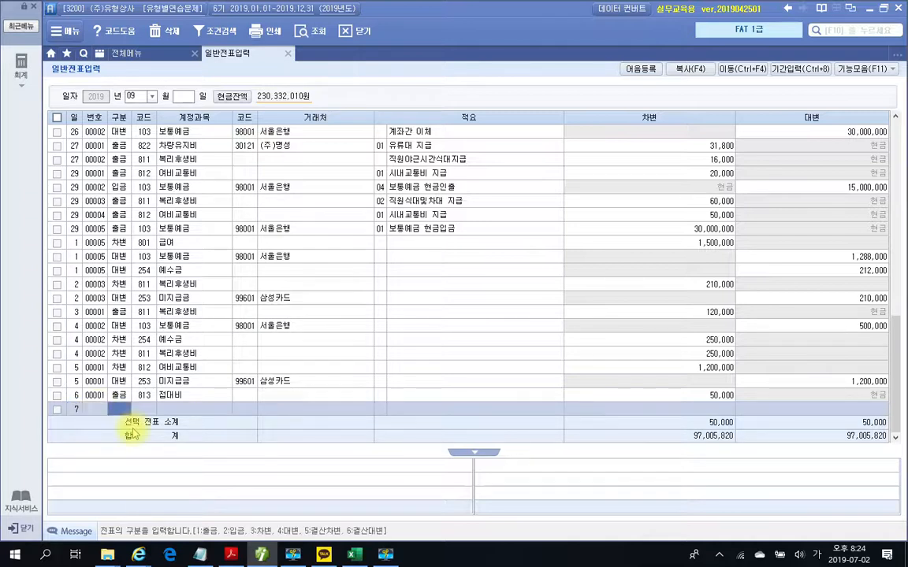
type("1")
key("Return")
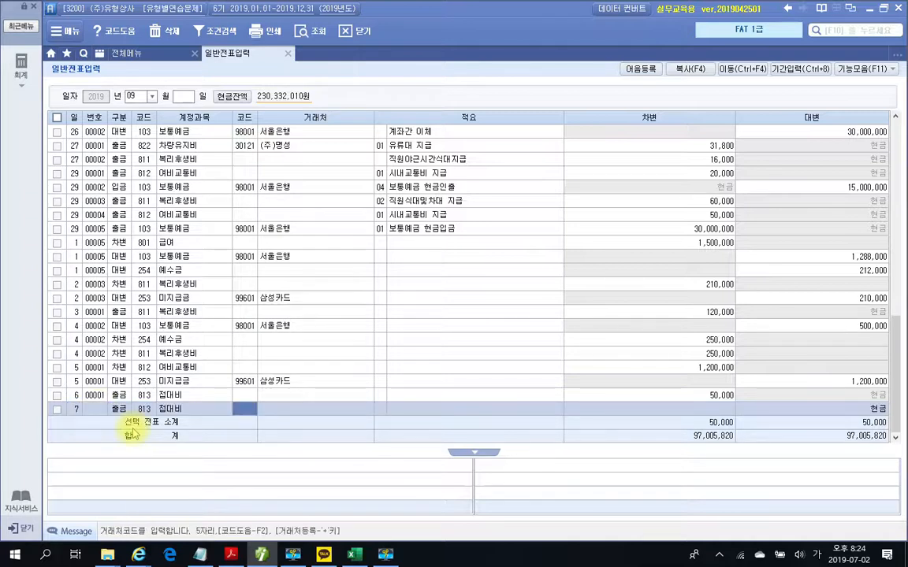
- Leave the day 7 접대비 line's partner and description blank and enter an amount of 80,000
key("Return")
key("Return")
key("Return")
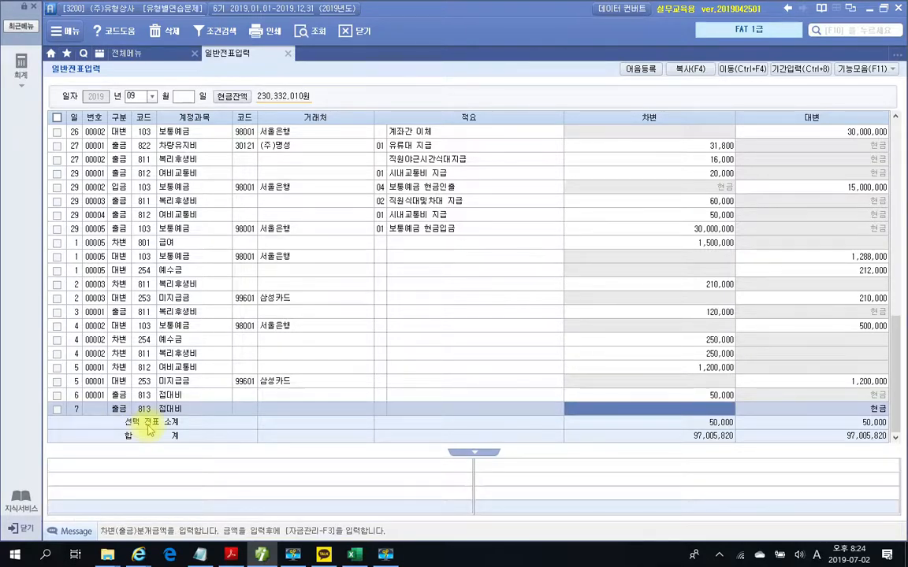
type("800000")
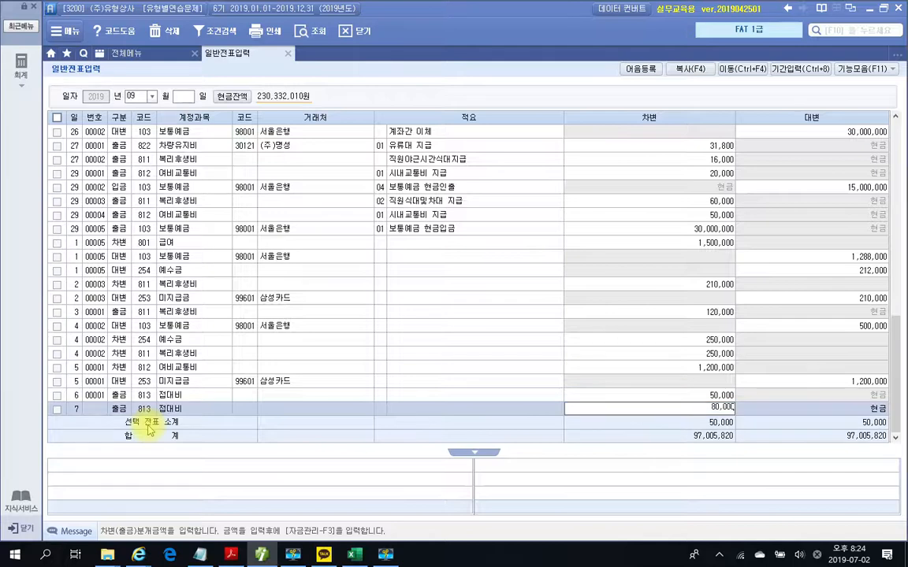
key("Return")
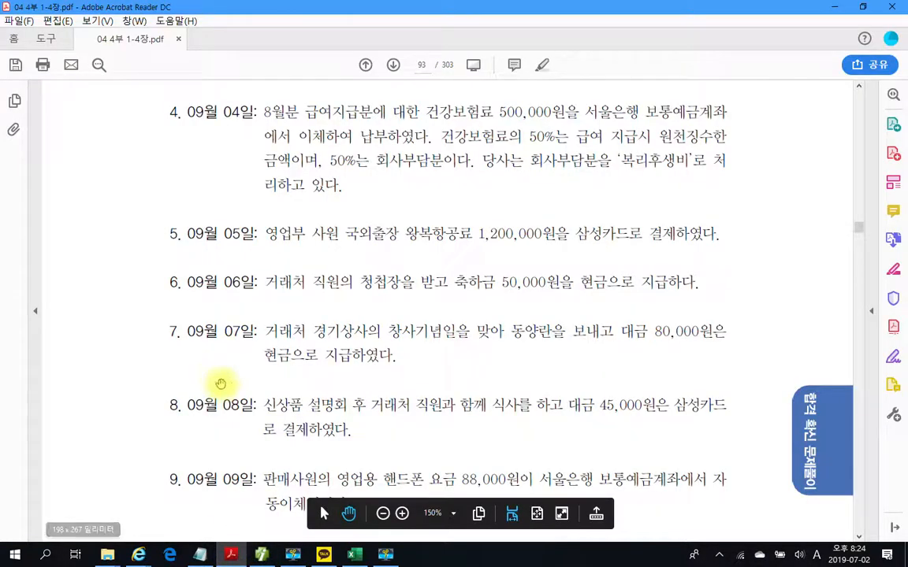
- Switch to the PDF, draw a box around the 09월 08일 transaction, and circle its 45,000원 삼성카드 payment
scroll(221, 382, "down", 3)
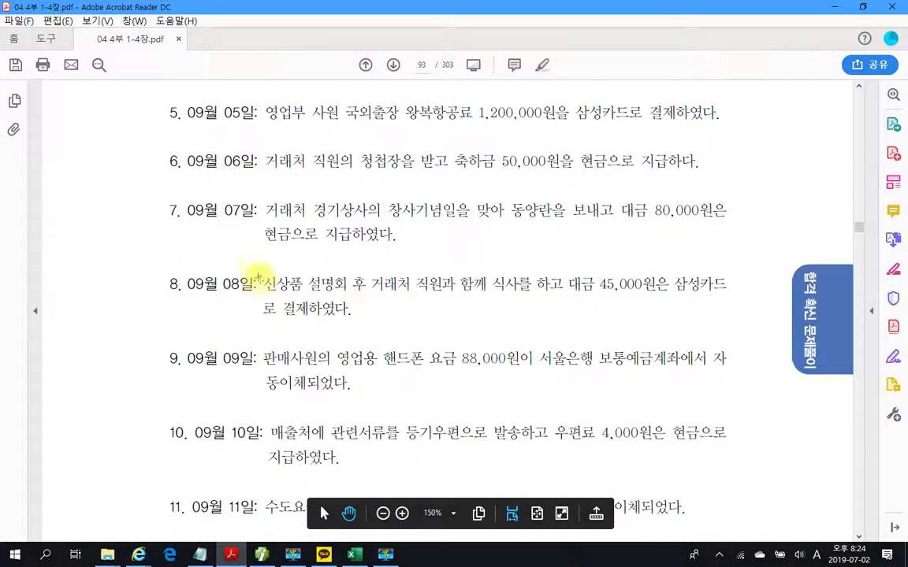
mouse_move(254, 264)
left_mouse_down()
mouse_move(523, 318)
mouse_move(753, 321)
left_mouse_up()
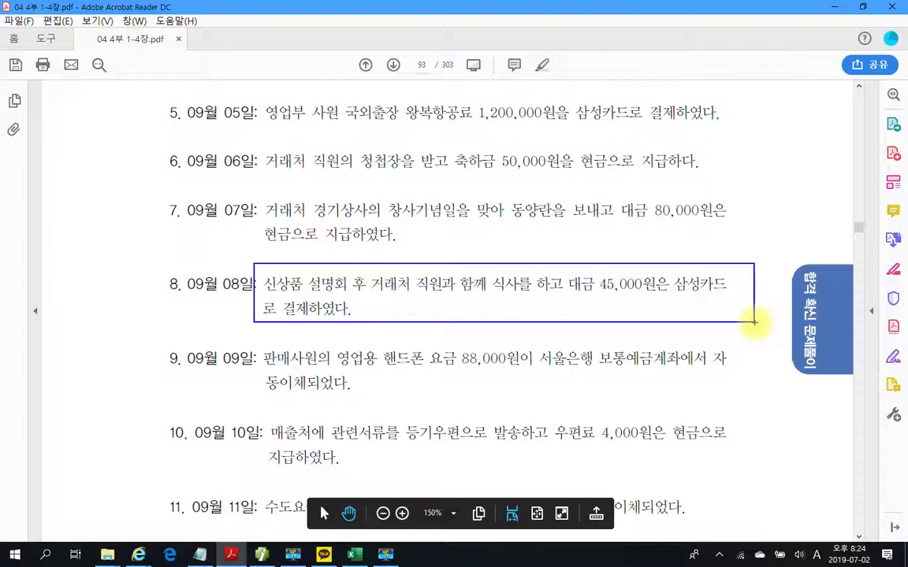
mouse_move(707, 309)
left_mouse_down()
mouse_move(647, 321)
mouse_move(748, 276)
mouse_move(709, 329)
left_mouse_up()
- Handwrite "대) 미지급금" above the card payment, circle the client meal wording, and erase all the drawings
mouse_move(743, 230)
left_mouse_down()
mouse_move(741, 267)
mouse_move(768, 250)
mouse_move(836, 254)
mouse_move(843, 221)
mouse_move(863, 217)
mouse_move(835, 252)
mouse_move(887, 272)
left_mouse_up()
left_click_drag(664, 232, 676, 250)
left_click_drag(687, 235, 695, 260)
left_click_drag(706, 215, 693, 285)
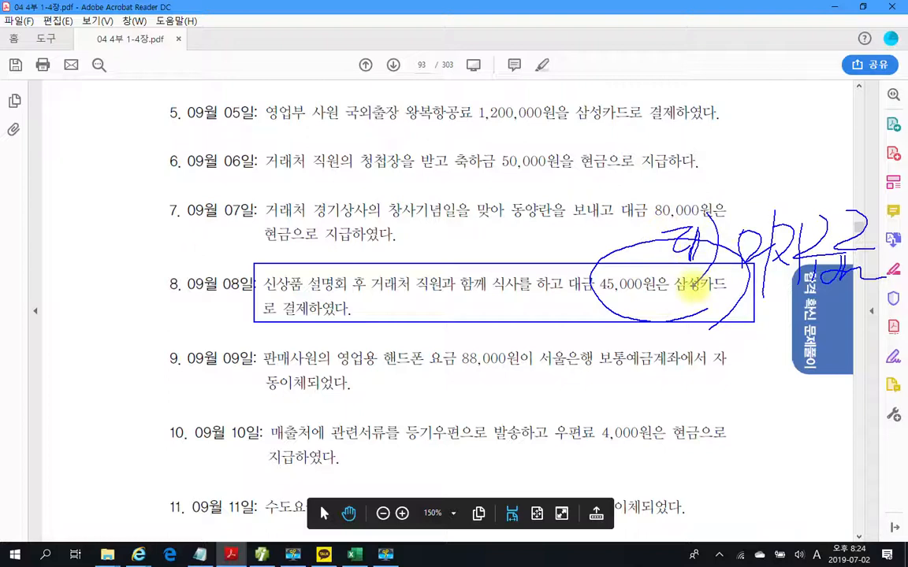
mouse_move(426, 309)
left_mouse_down()
mouse_move(250, 283)
mouse_move(405, 274)
mouse_move(502, 327)
left_mouse_up()
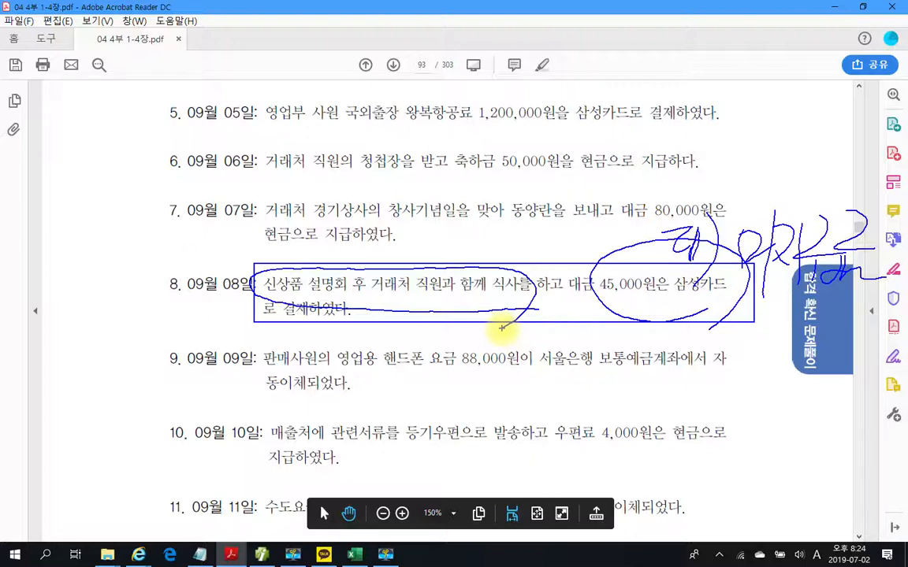
key("Escape")
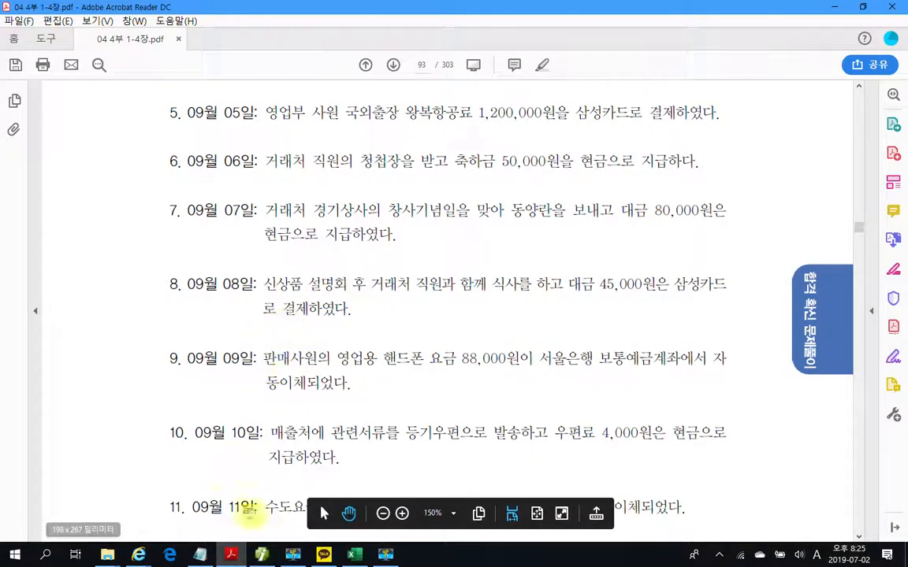
- Switch to the voucher entry program and start a day 8 debit (차변) line for account 813 접대비
left_click(271, 557)
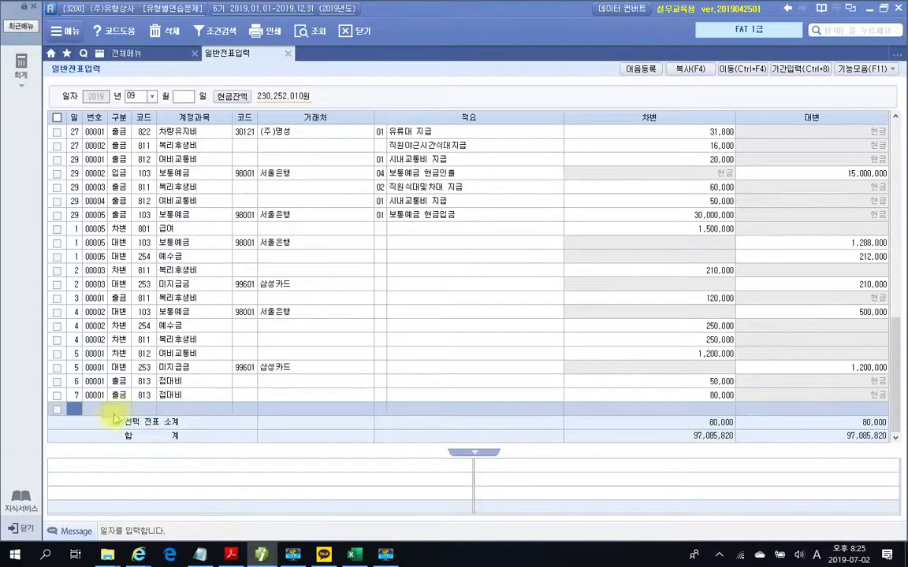
type("8")
key("Return")
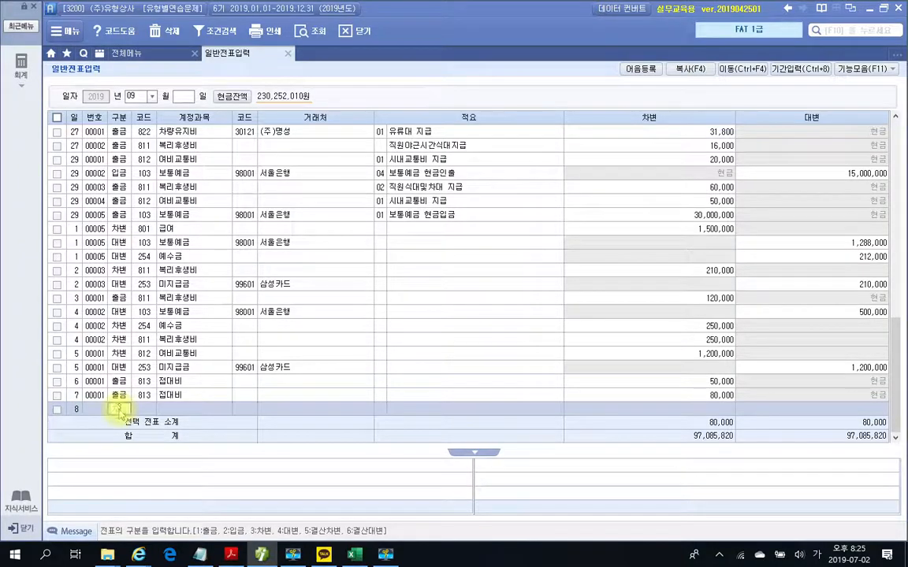
type("3")
key("Return")
type("813")
key("Return")
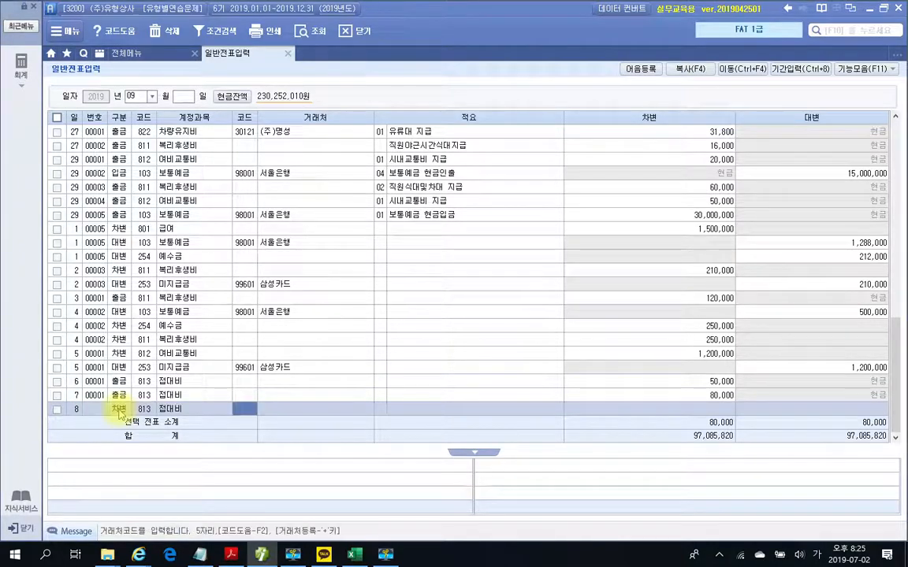
- Leave the day 8 접대비 line's partner and description blank and enter a debit amount of 45,000
key("Return")
key("Return")
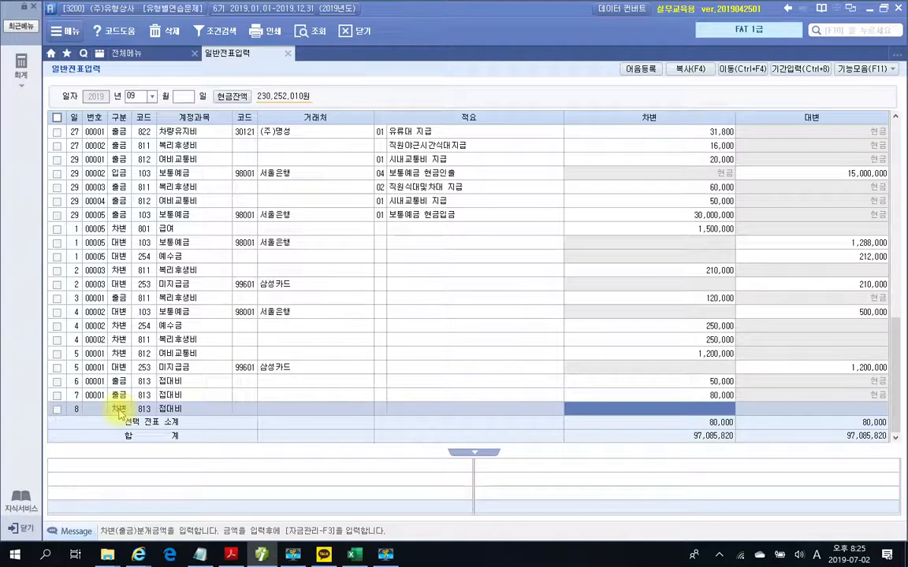
type("450000")
key("Return")
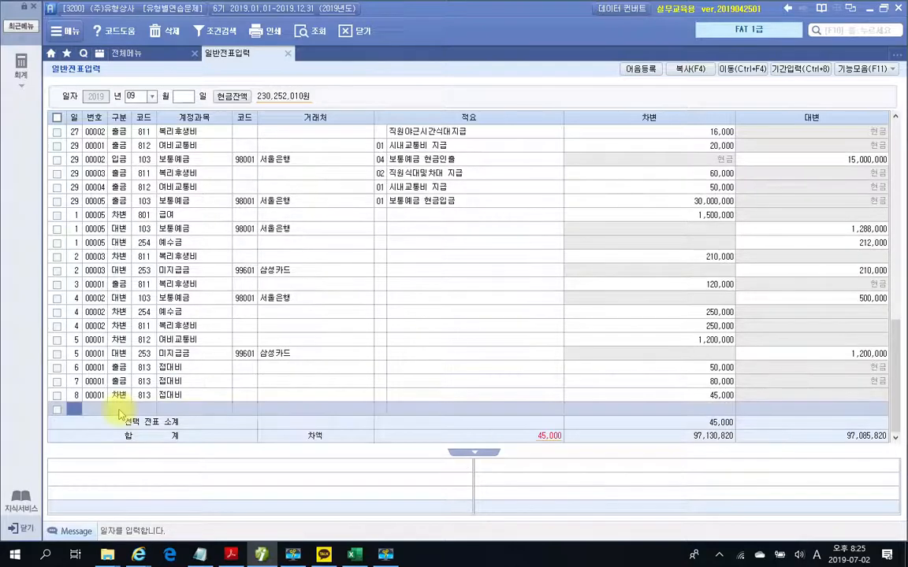
- Start a day 8 credit (대변) line for account 253 미지급금
key("Return")
type("4")
key("Return")
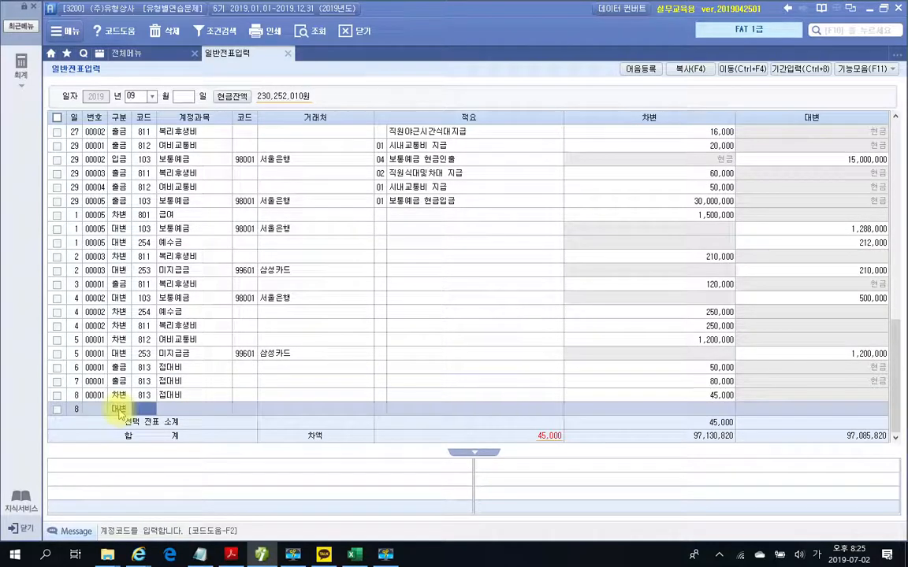
type("253")
key("Return")
- Look up 삼성 and choose 삼성카드 as the 미지급금 line's partner, with a credit amount of 45,000
type("삼성")
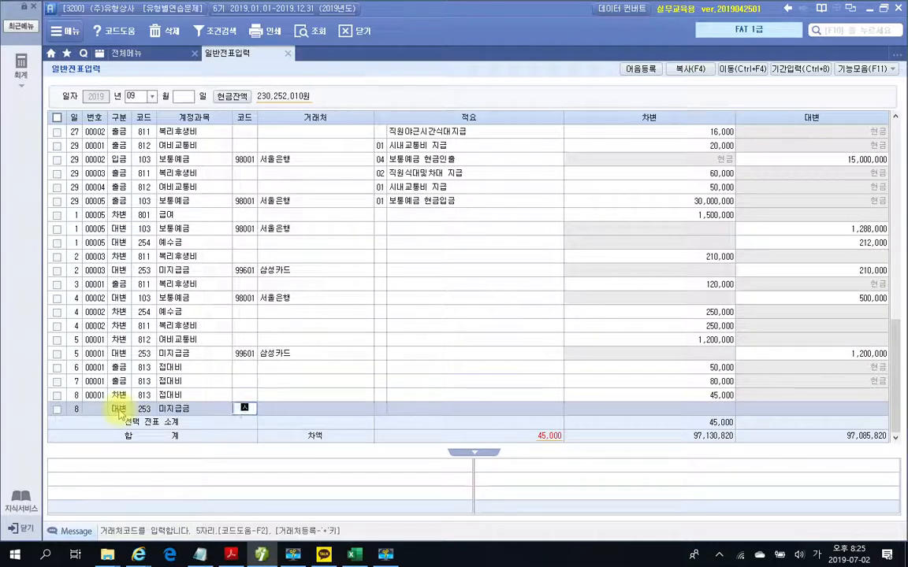
key("Return")
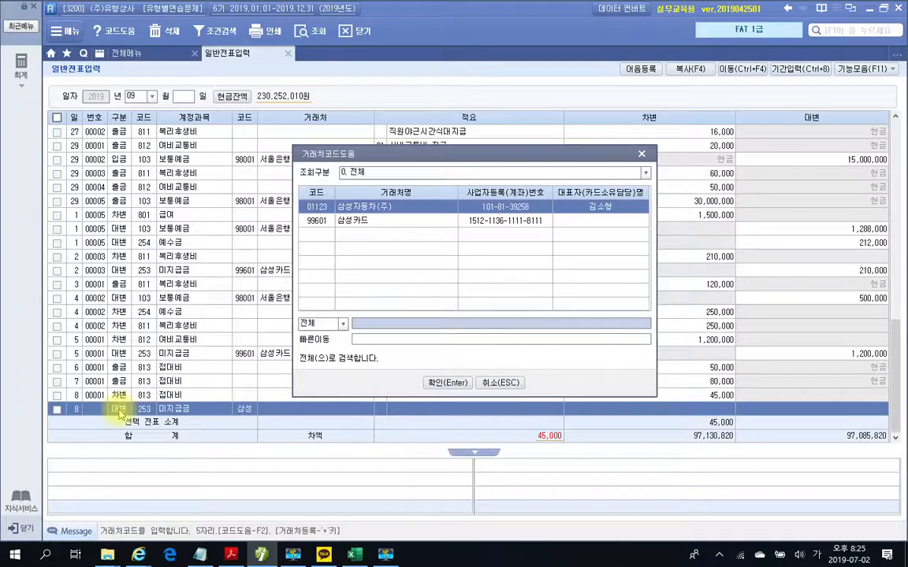
key("Down")
key("Return")
key("Return")
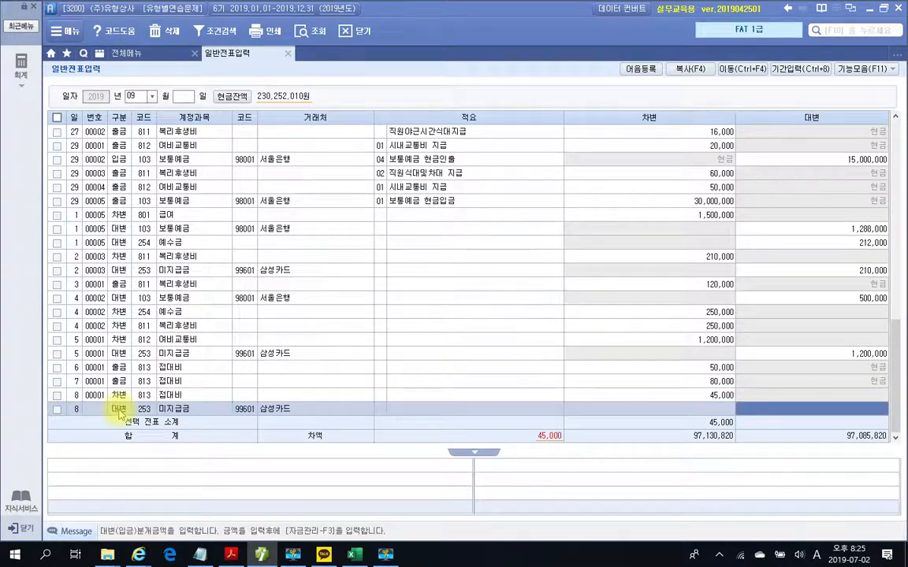
type("450000")
key("Return")
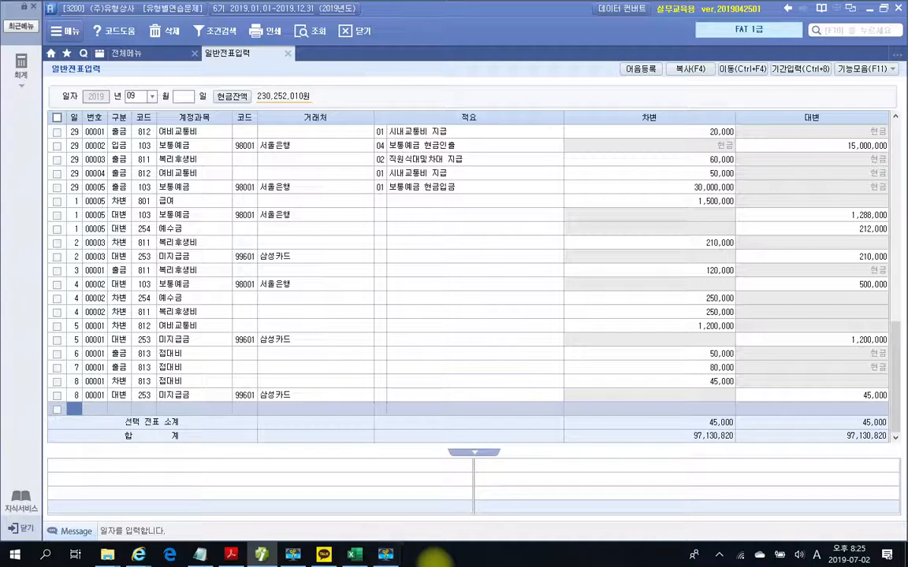
- Switch to the PDF, box the 09월 09일 transaction, and underline and circle its 88,000원 sales staff phone bill
left_click(235, 559)
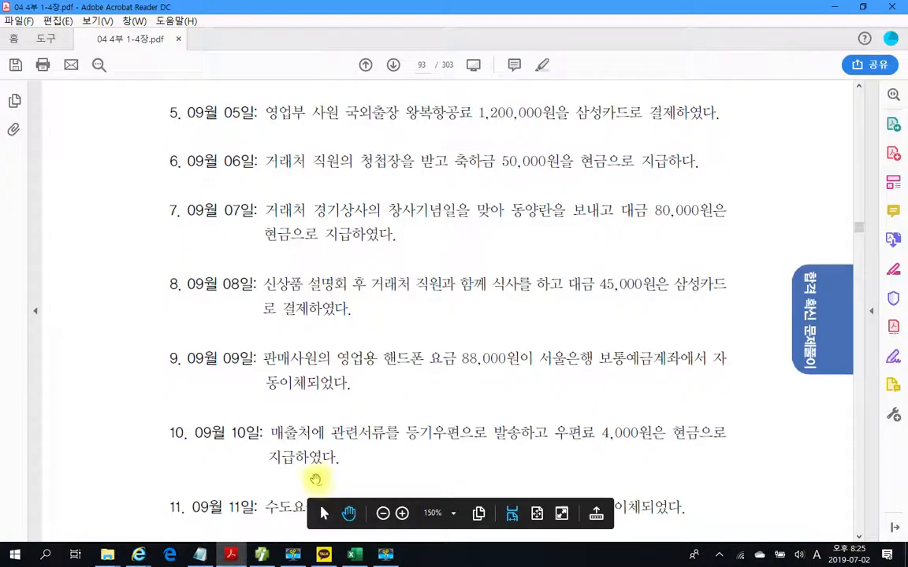
scroll(316, 477, "down", 1)
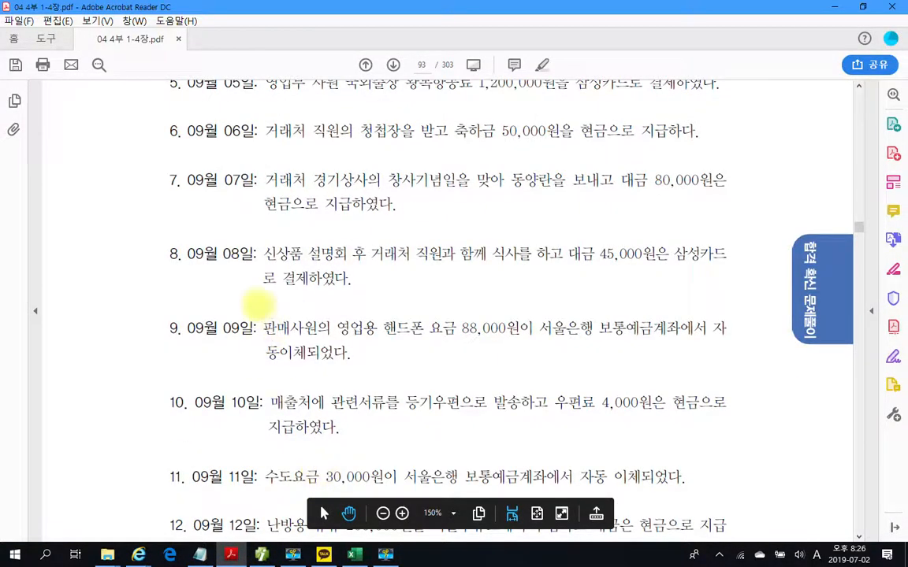
left_click_drag(257, 305, 766, 379)
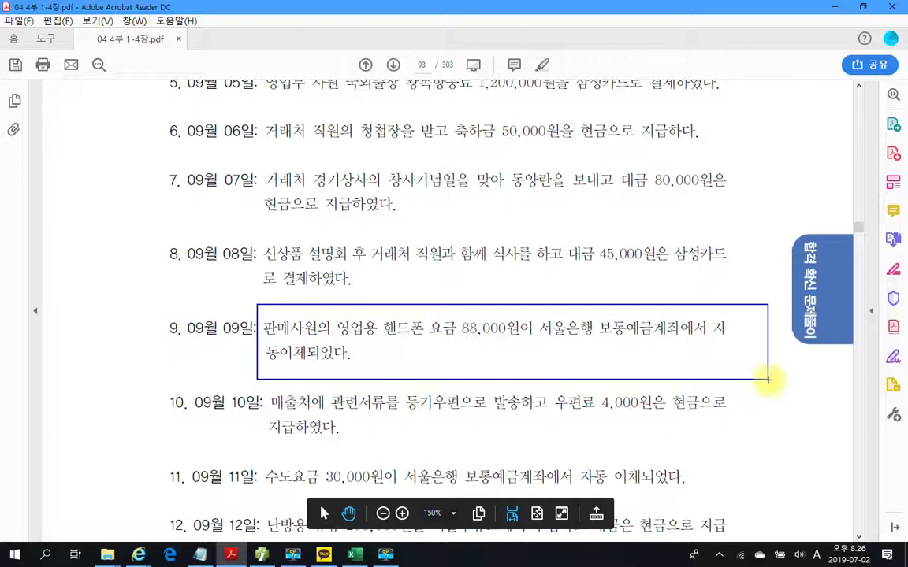
left_click_drag(260, 344, 456, 344)
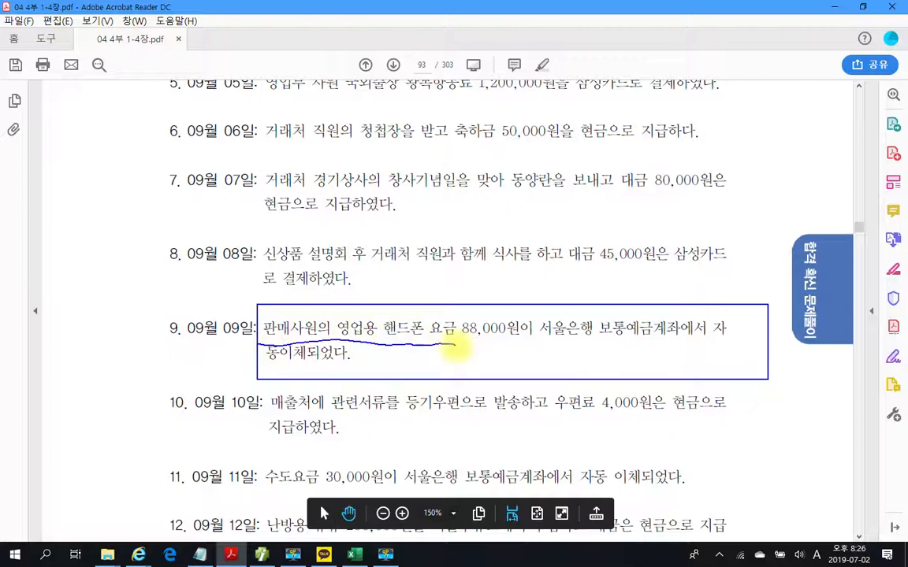
mouse_move(400, 344)
left_mouse_down()
mouse_move(394, 315)
mouse_move(480, 348)
mouse_move(415, 355)
left_mouse_up()
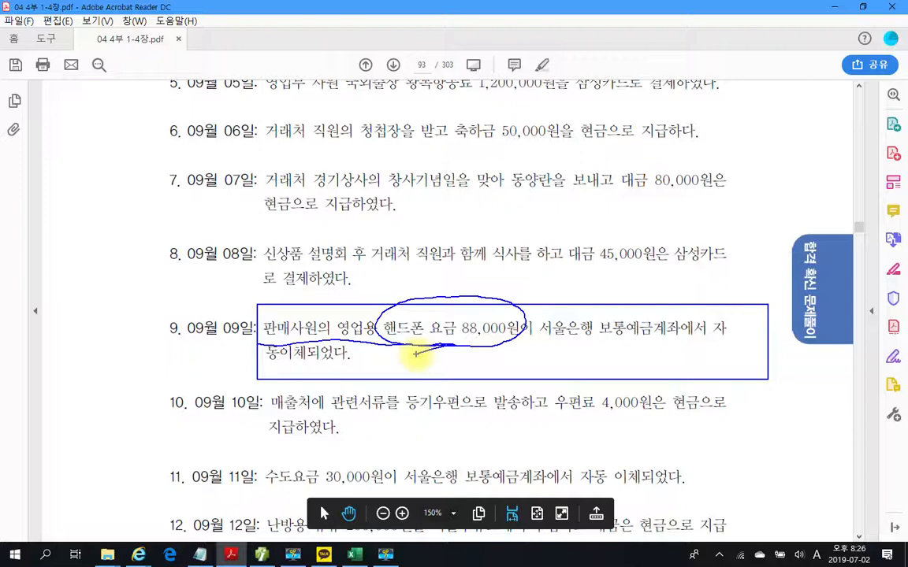
left_click_drag(249, 337, 508, 335)
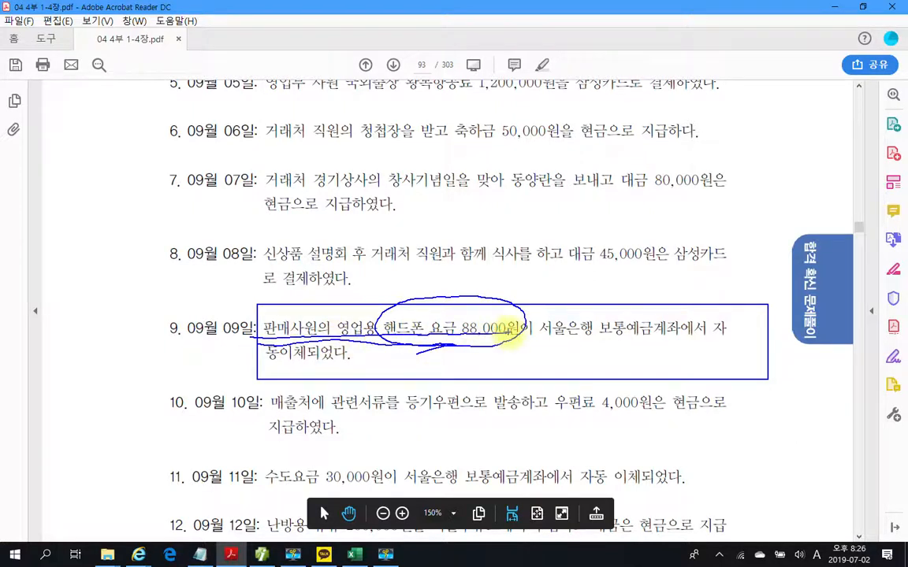
- Handwrite "통신비" above the phone bill in the 09월 09일 transaction
mouse_move(360, 281)
left_mouse_down()
mouse_move(387, 268)
mouse_move(394, 288)
left_mouse_up()
mouse_move(394, 288)
left_mouse_down()
mouse_move(372, 312)
mouse_move(406, 292)
left_mouse_up()
mouse_move(396, 307)
left_mouse_down()
mouse_move(394, 316)
mouse_move(410, 291)
mouse_move(435, 298)
mouse_move(461, 287)
mouse_move(476, 301)
left_mouse_up()
left_click_drag(486, 244, 486, 326)
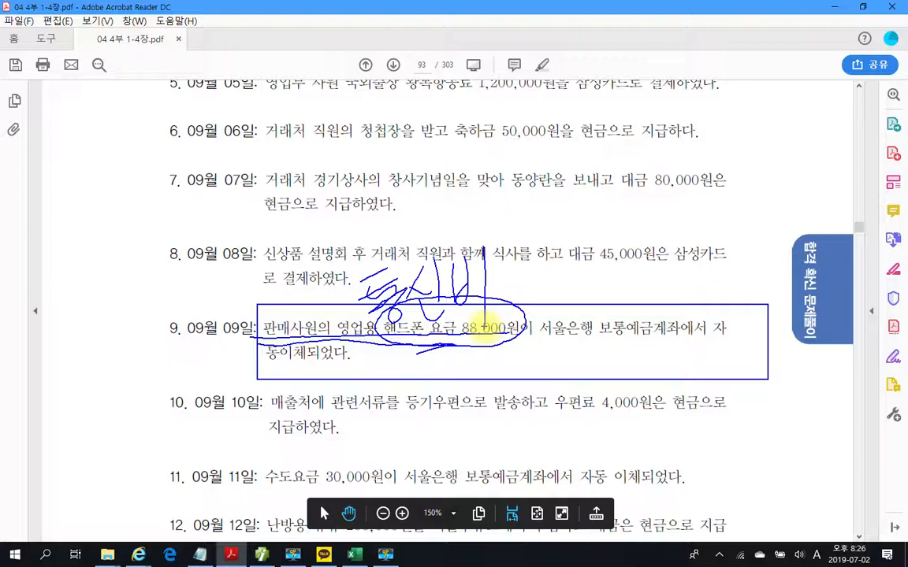
- Circle and underline 보통예금계좌에서 in the 09월 09일 transaction, handwrite "대)" above it, and erase all the drawings
left_click_drag(605, 343, 712, 353)
left_click_drag(603, 353, 777, 352)
mouse_move(637, 286)
left_mouse_down()
mouse_move(671, 298)
mouse_move(691, 294)
mouse_move(693, 310)
left_mouse_up()
left_click_drag(706, 273, 698, 327)
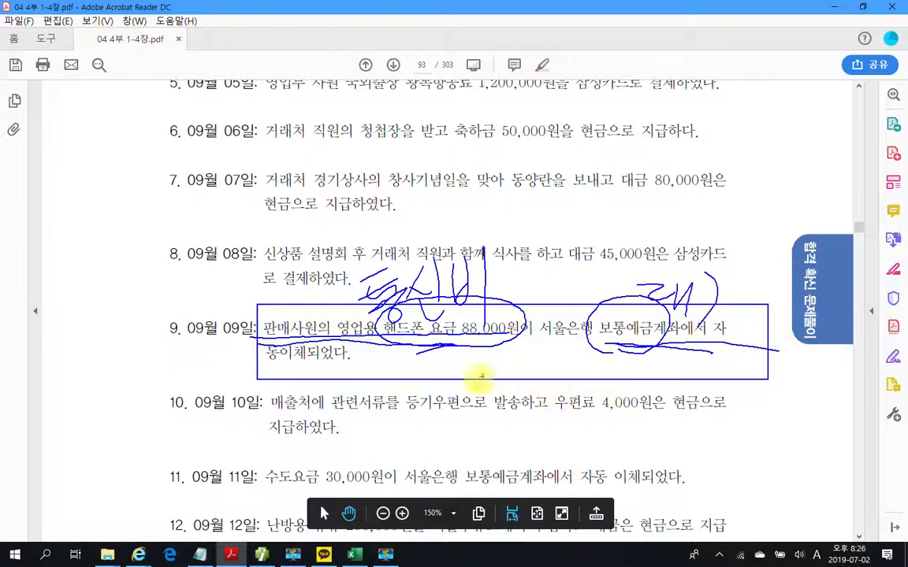
key("Escape")
- Switch to the voucher entry program and start a day 9 debit (차변) line
left_click(262, 554)
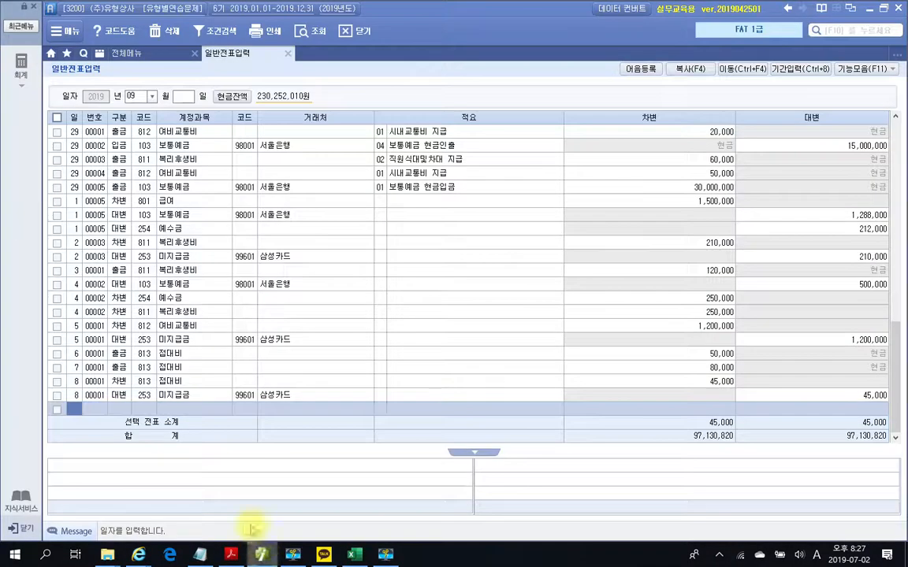
type("9")
key("Return")
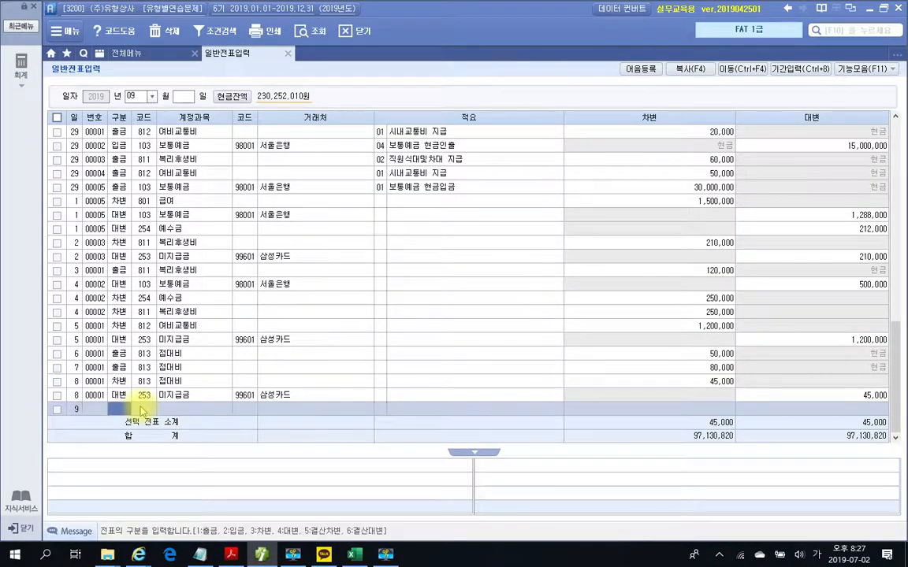
type("3")
key("Return")
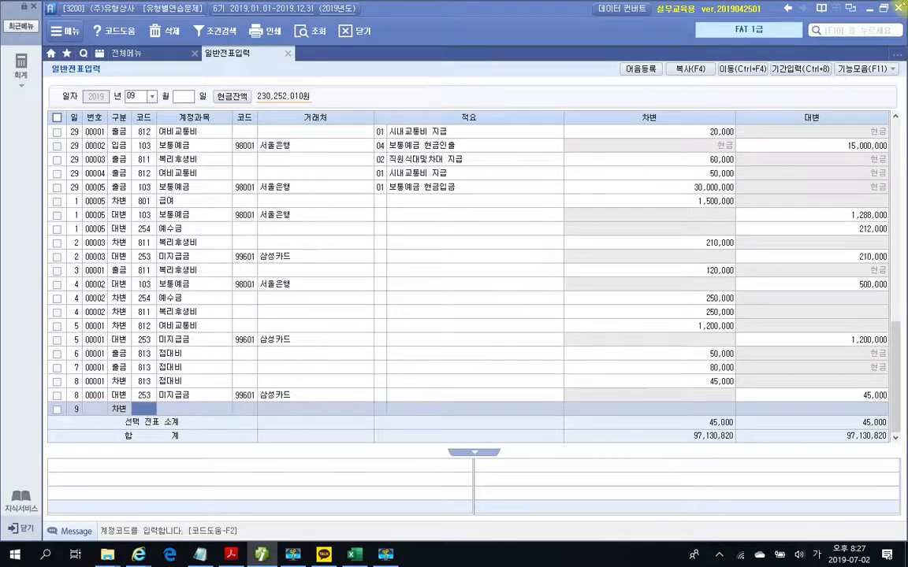
- Assign account 814 통신비 to the day 9 debit line and enter 88,000 as its debit amount
type("통시")
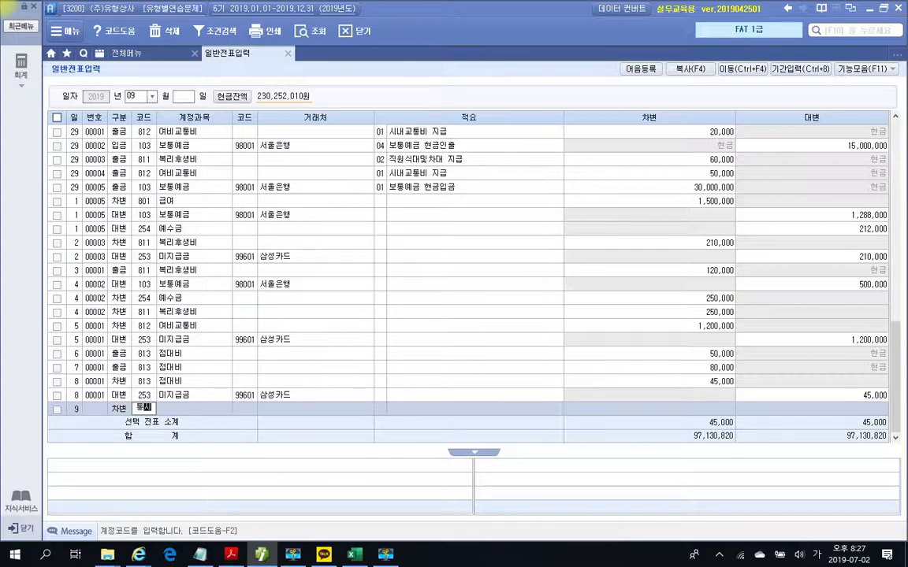
type("ㄴ")
key("Return")
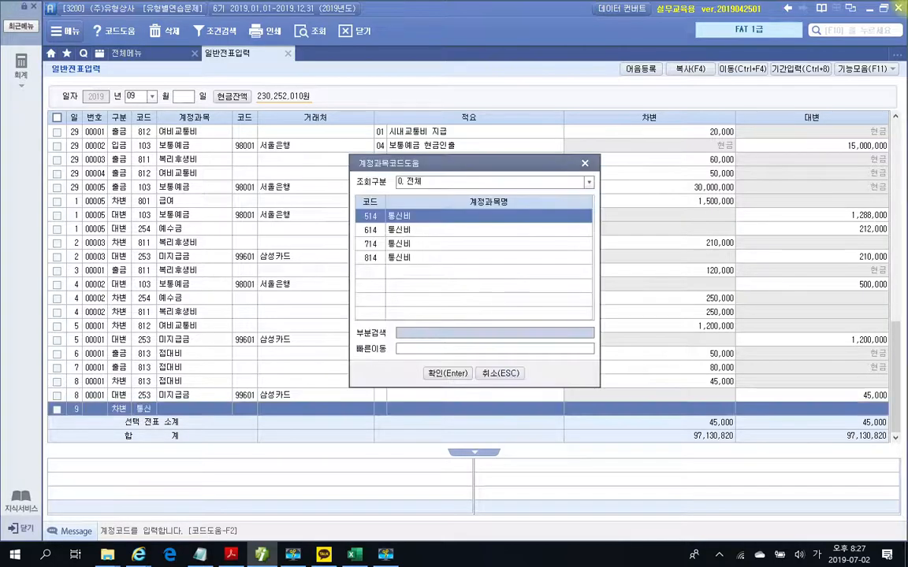
key("Down")
key("Down")
key("Down")
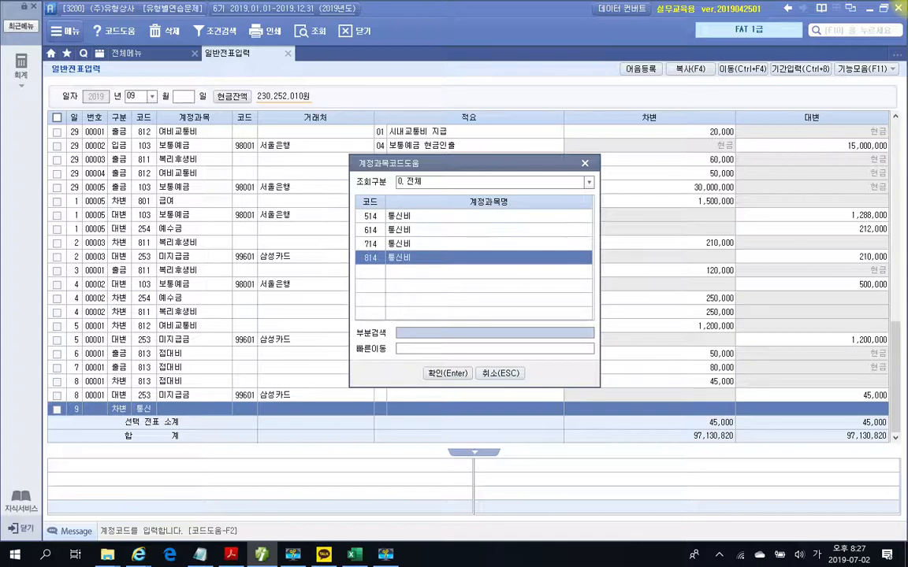
key("Return")
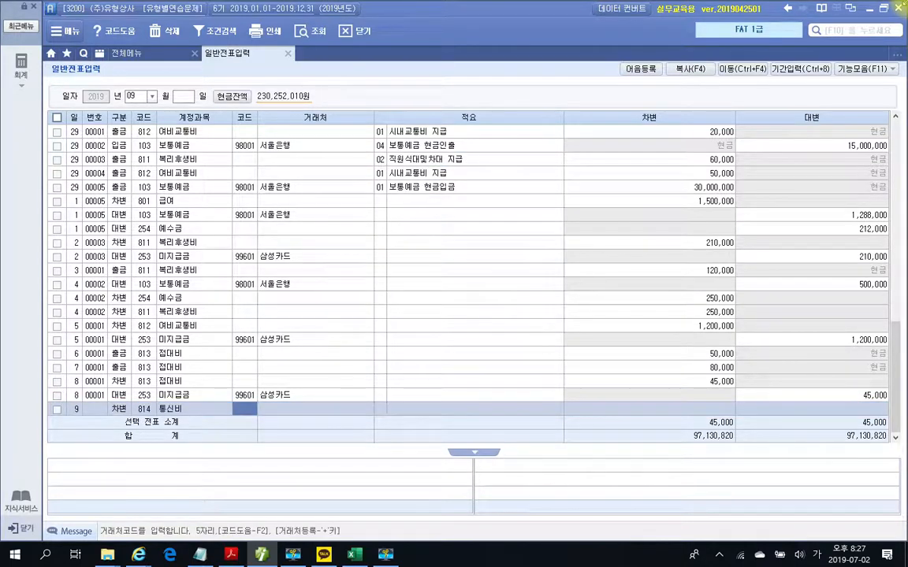
key("Return")
key("Return")
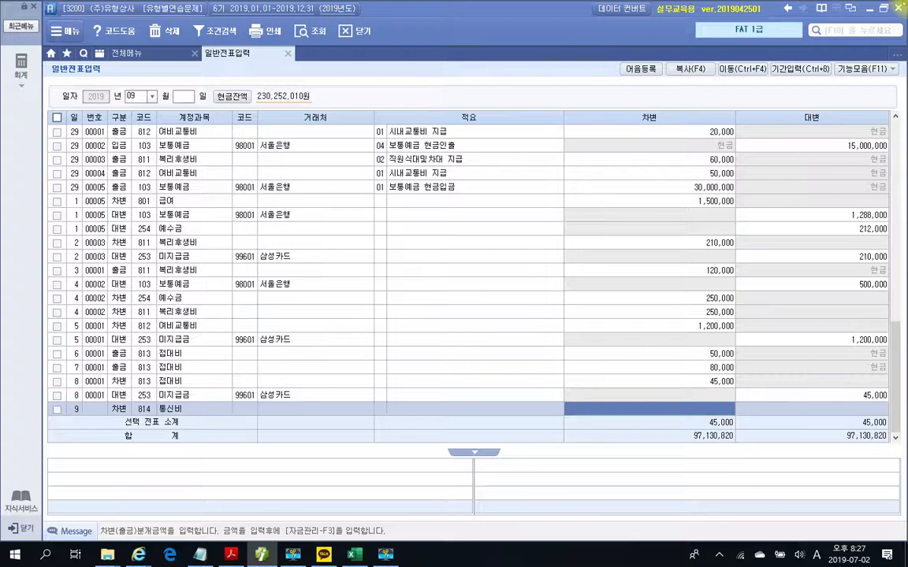
type("880000")
key("Return")
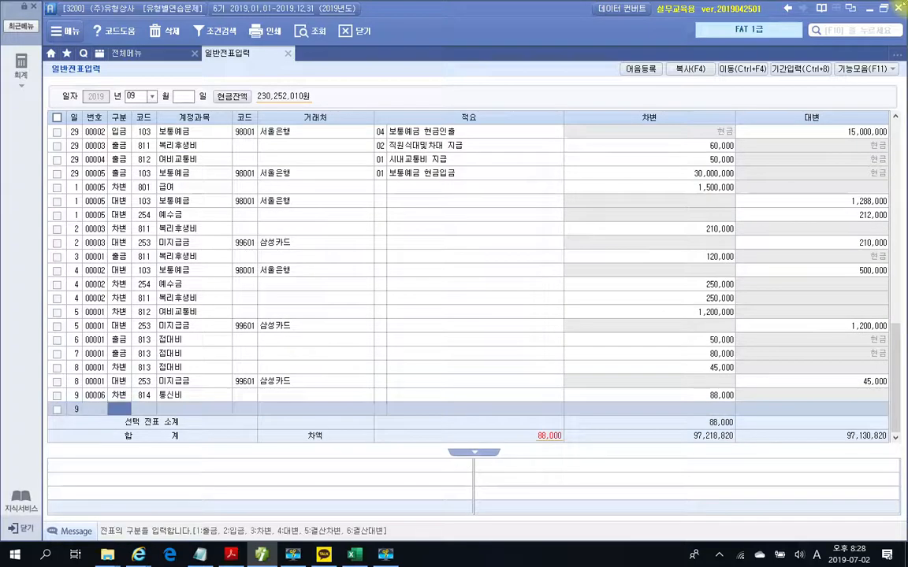
- Add a day 9 credit (대변) line for account 103 보통예금 with vendor 98001 서울은행
type("4")
key("Return")
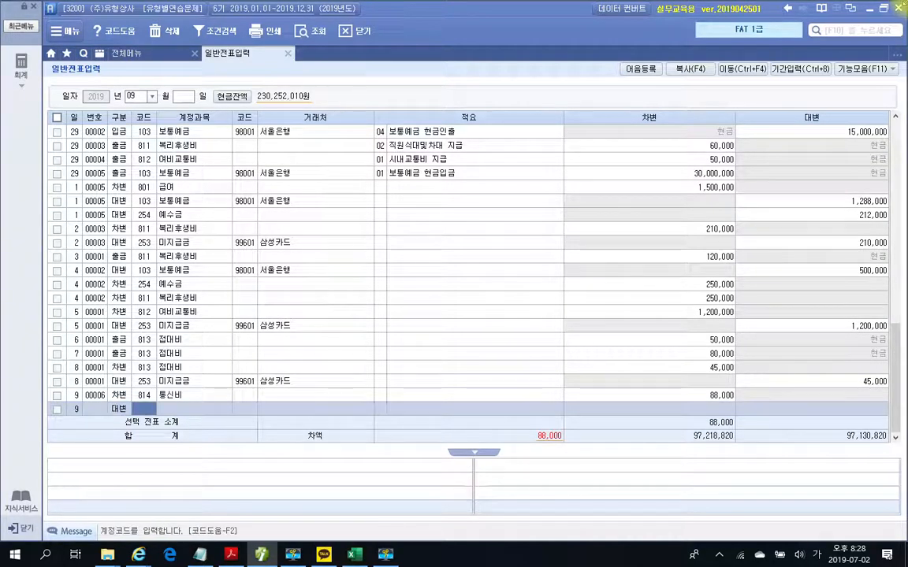
type("103")
key("Return")
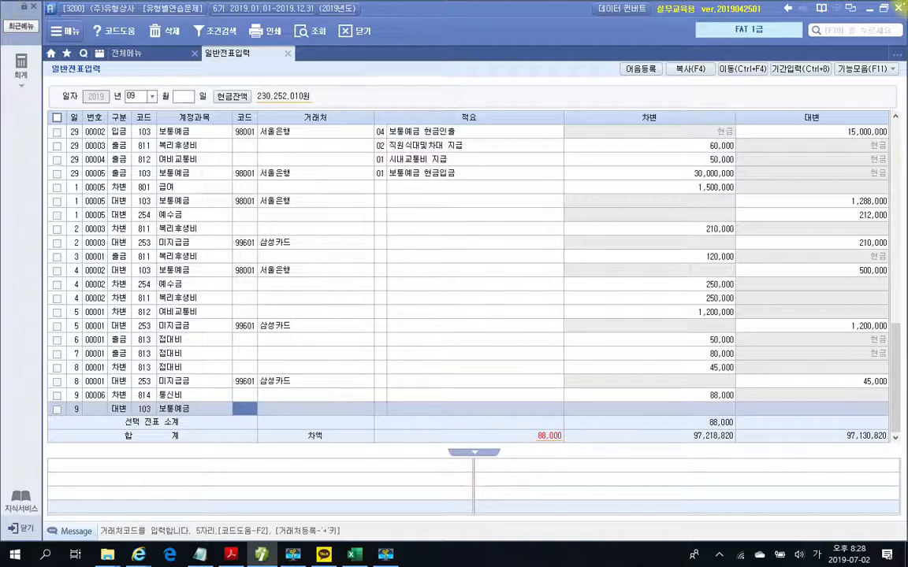
type("98001")
key("Return")
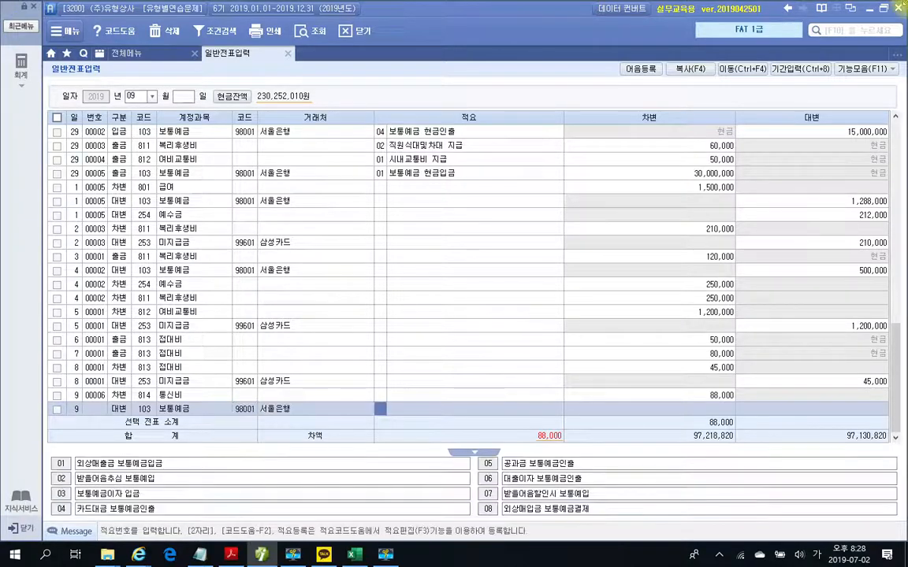
- Leave the summary blank and enter 88,000 as the credit amount of the day 9 보통예금 line
key("Return")
type("8000")
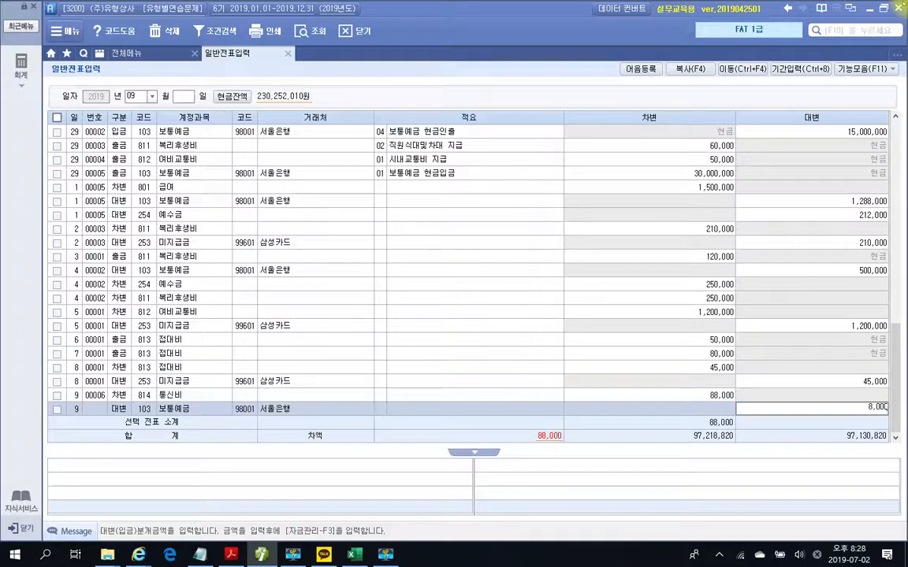
key("BackSpace")
key("BackSpace")
key("BackSpace")
type("8000")
key("Return")
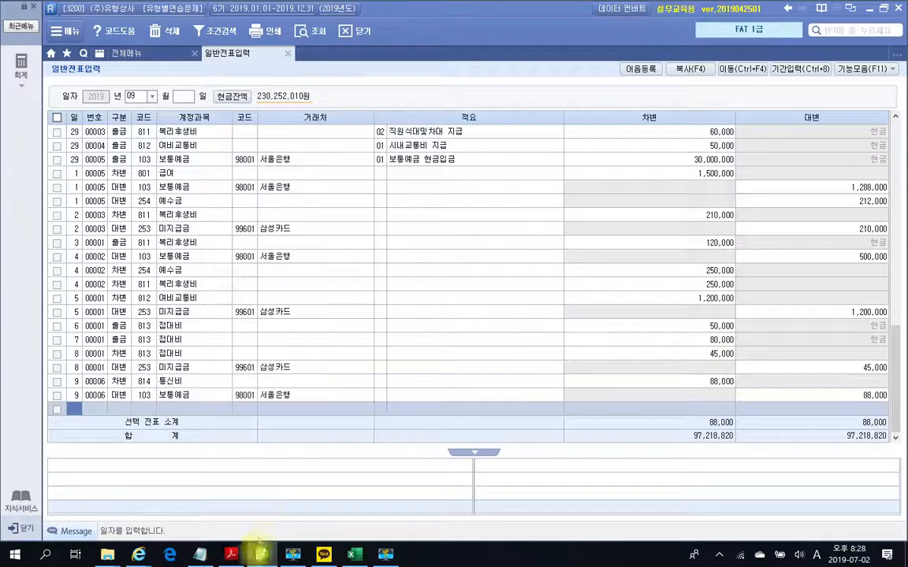
- Switch to Acrobat Reader and examine the 09월 10일 transaction, temporarily boxing it and handwriting 통신비 over it
left_click(231, 554)
scroll(310, 385, "down", 1)
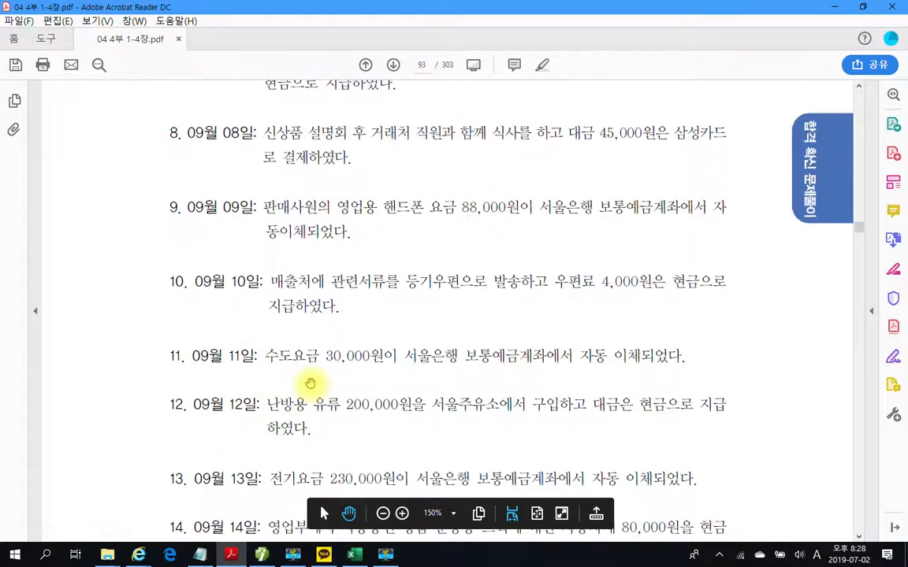
left_click_drag(263, 258, 731, 331)
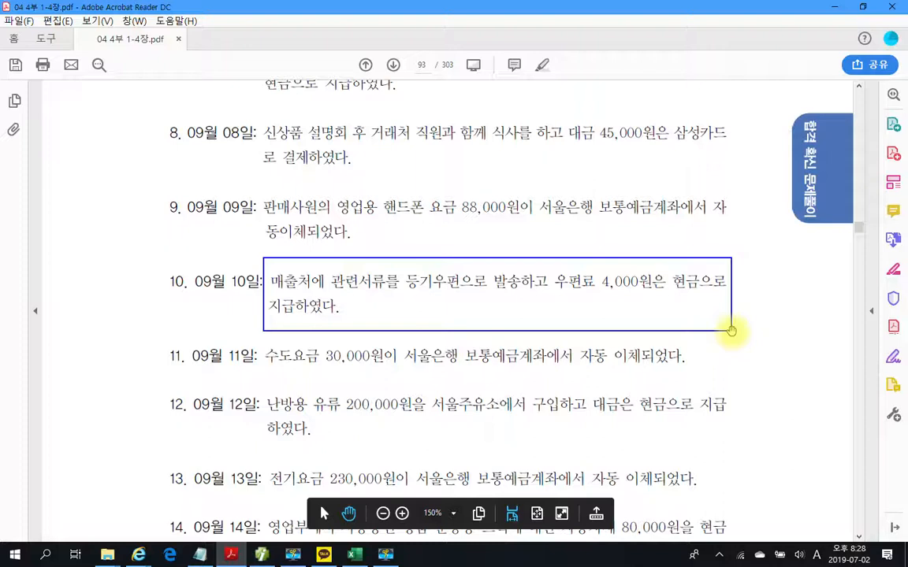
left_click_drag(401, 298, 472, 298)
mouse_move(416, 230)
left_mouse_down()
mouse_move(437, 225)
mouse_move(424, 254)
mouse_move(439, 294)
mouse_move(434, 290)
left_mouse_up()
left_click_drag(456, 242, 448, 267)
left_click_drag(451, 258, 463, 268)
mouse_move(471, 228)
left_mouse_down()
mouse_move(472, 276)
mouse_move(484, 277)
left_mouse_up()
left_click_drag(487, 241, 490, 266)
left_click_drag(504, 237, 504, 269)
left_click_drag(521, 213, 519, 295)
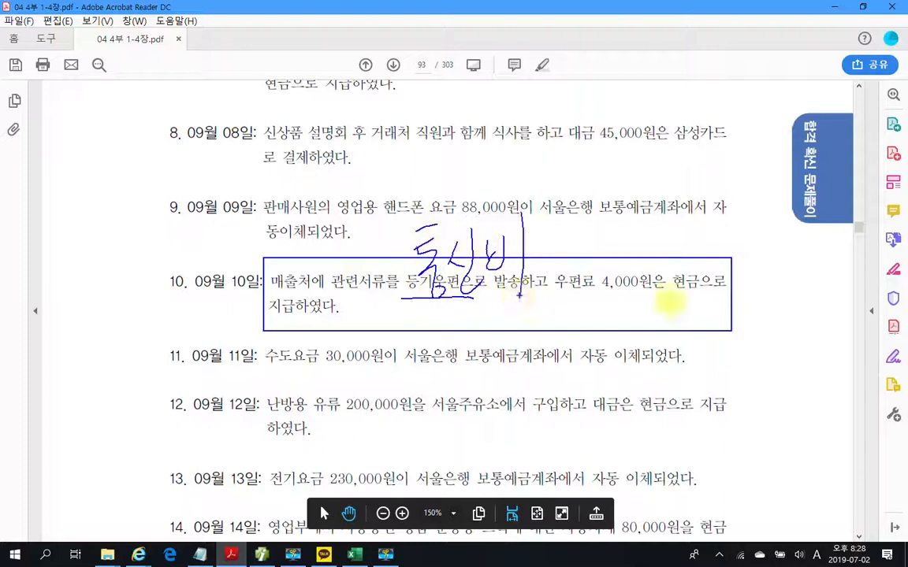
left_click_drag(655, 301, 738, 293)
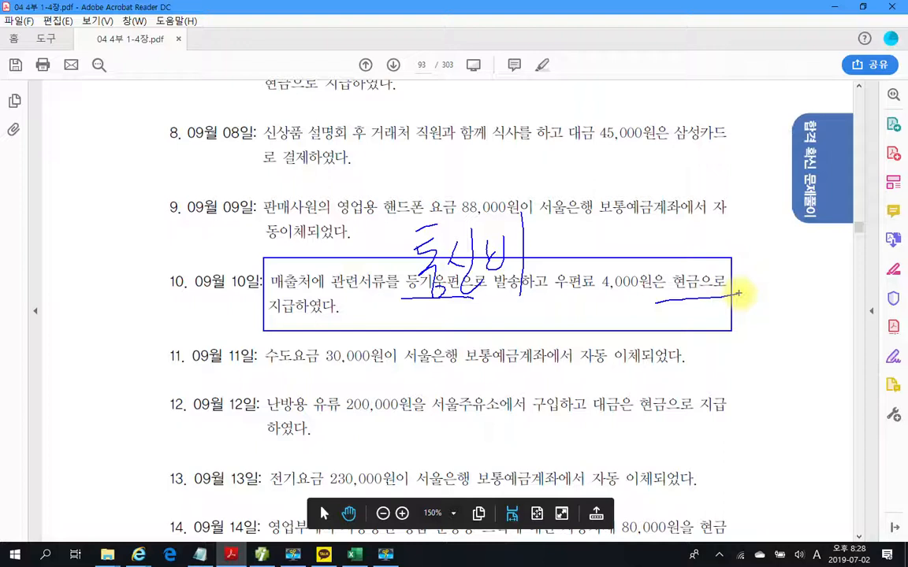
key("Escape")
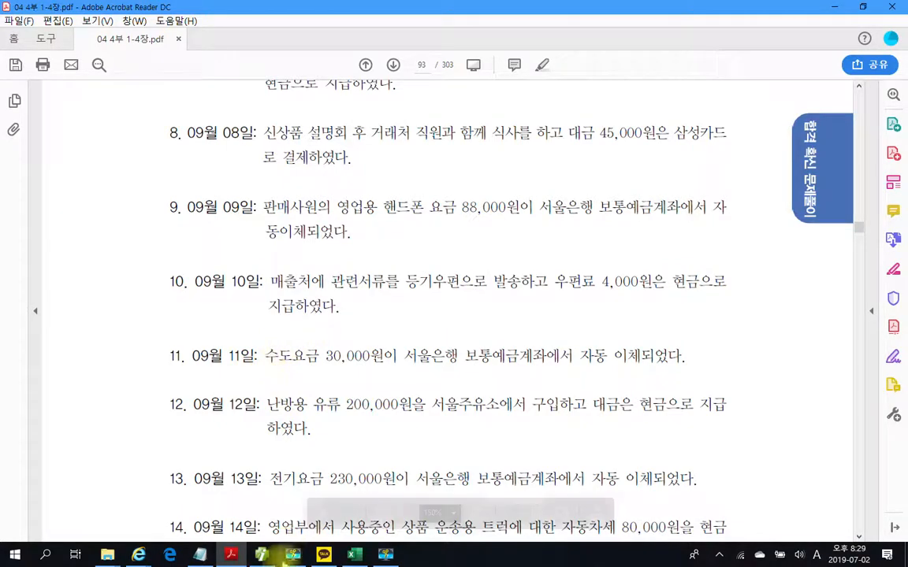
- Switch back to 일반전표입력 and record a day 10 cash payment (출금) of 4,000 to account 814 통신비
left_click(263, 556)
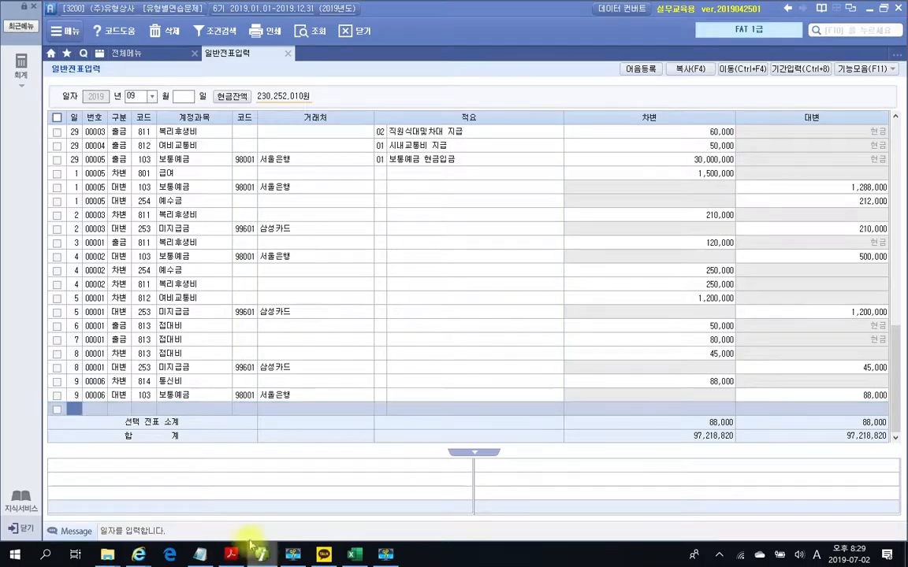
type("10")
key("Return")
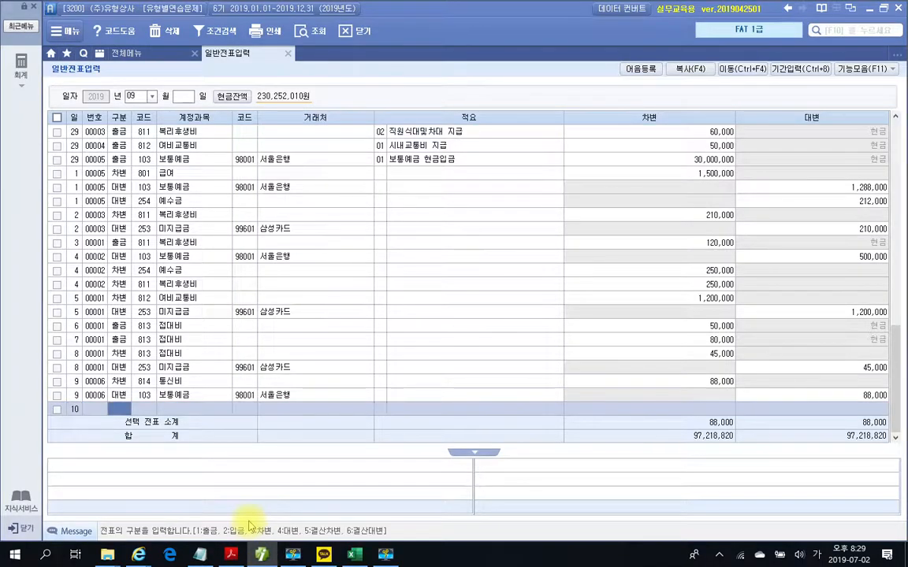
type("1")
key("Return")
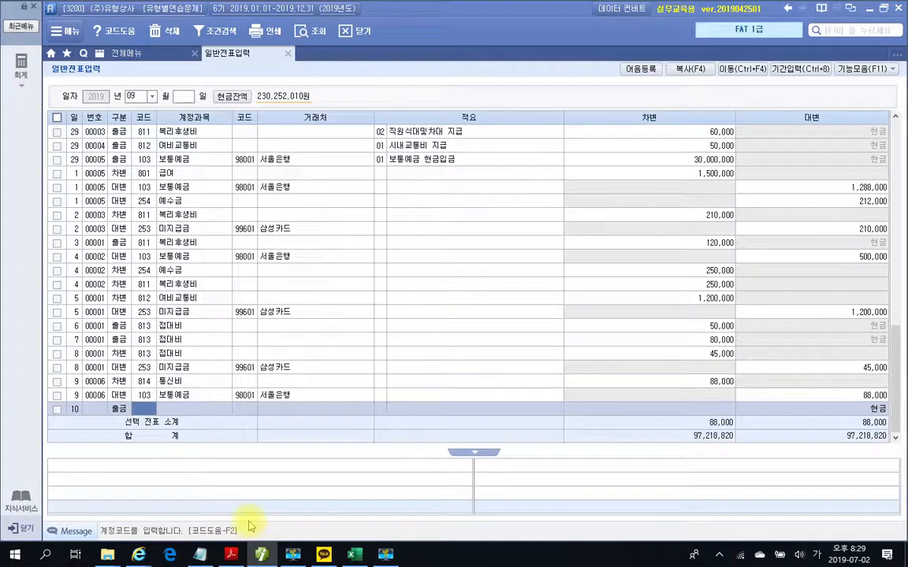
type("814")
key("Return")
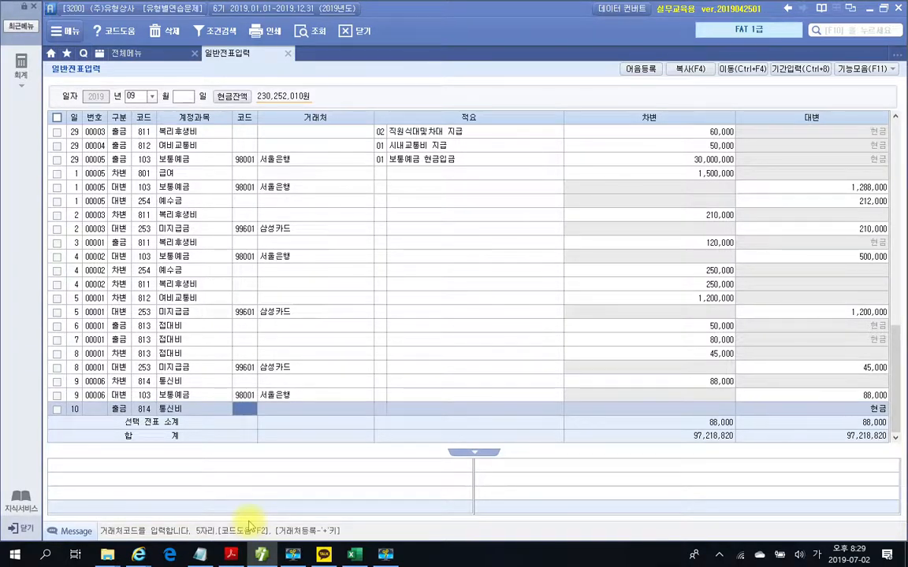
key("Return")
key("Return")
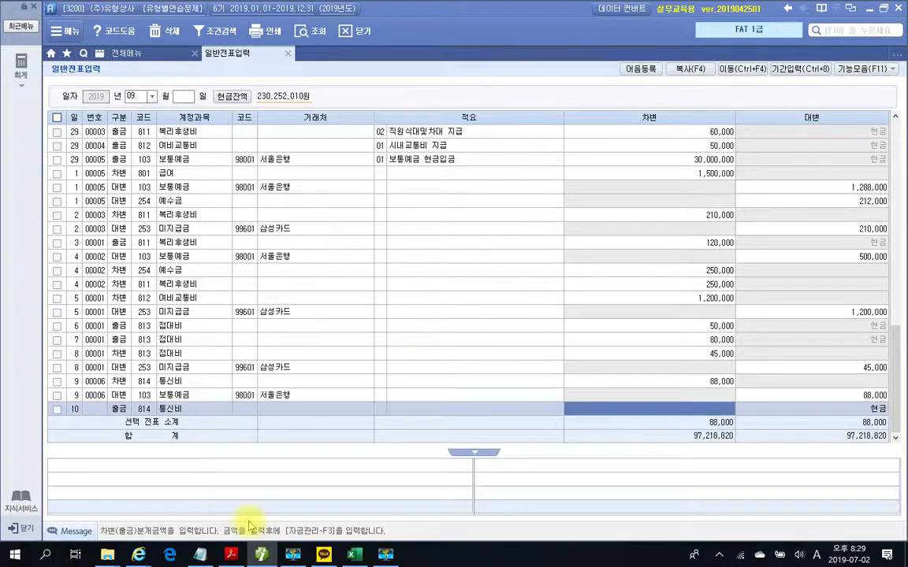
type("4000")
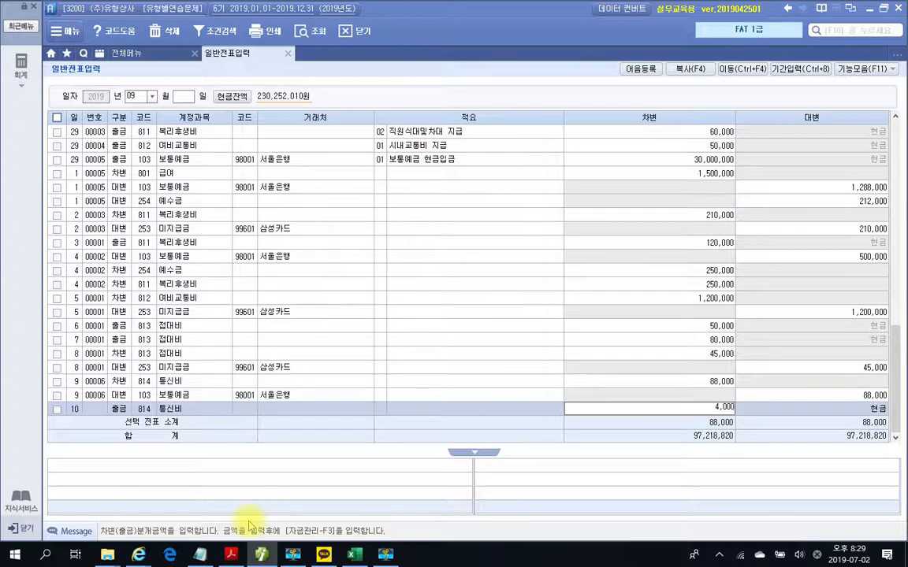
key("Return")
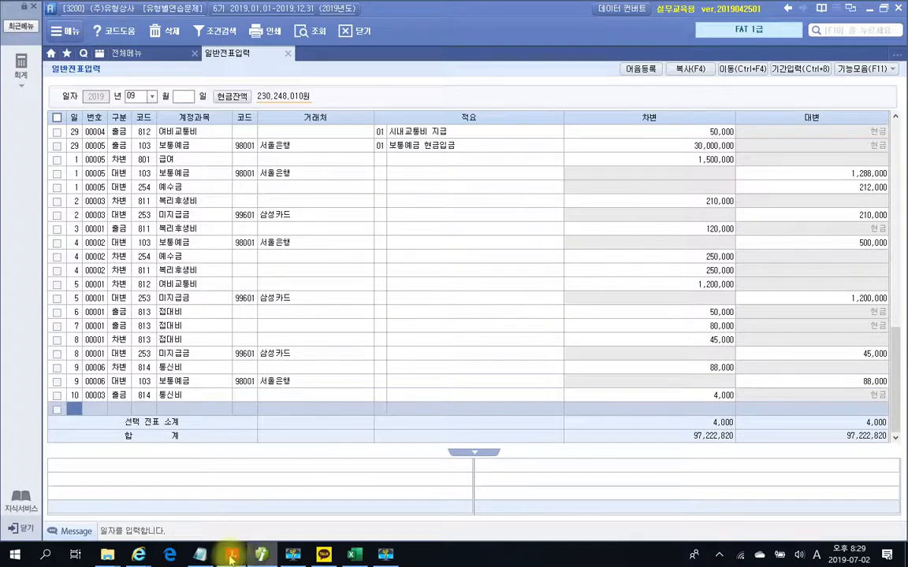
- Switch to Acrobat Reader and examine the 09월 11일 transaction, temporarily circling 수도요금 and handwriting 수도광열비
left_click(233, 555)
scroll(175, 460, "down", 1)
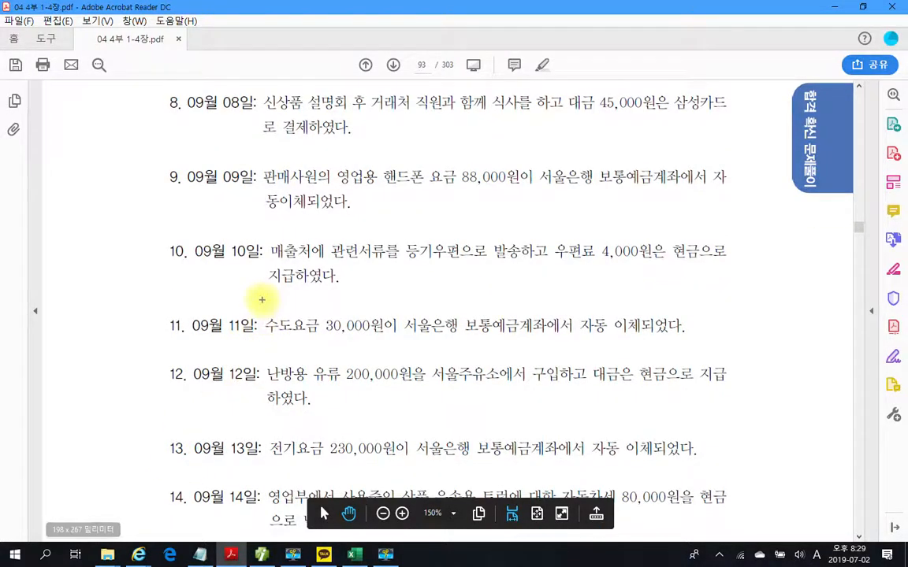
left_click_drag(265, 309, 705, 362)
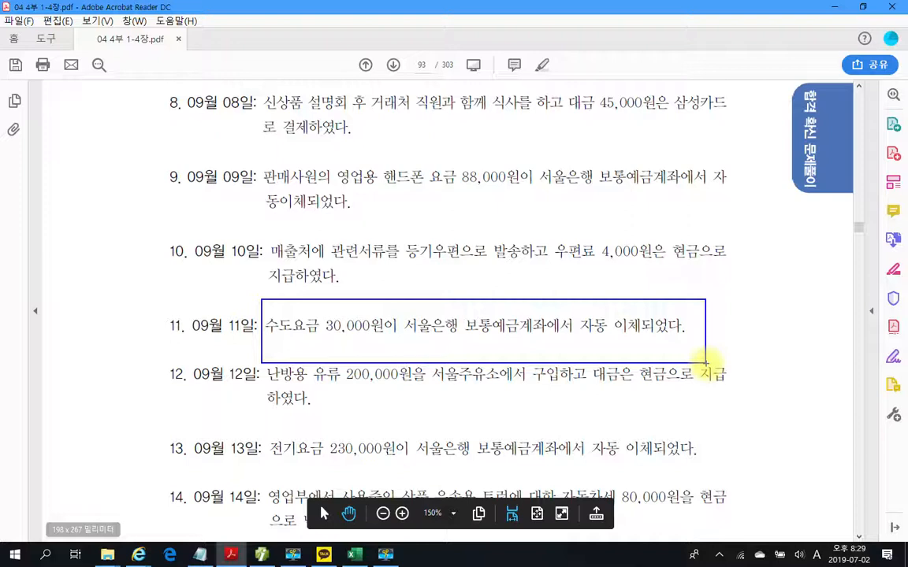
mouse_move(290, 364)
left_mouse_down()
mouse_move(253, 331)
mouse_move(338, 353)
left_mouse_up()
left_click_drag(260, 314, 103, 291)
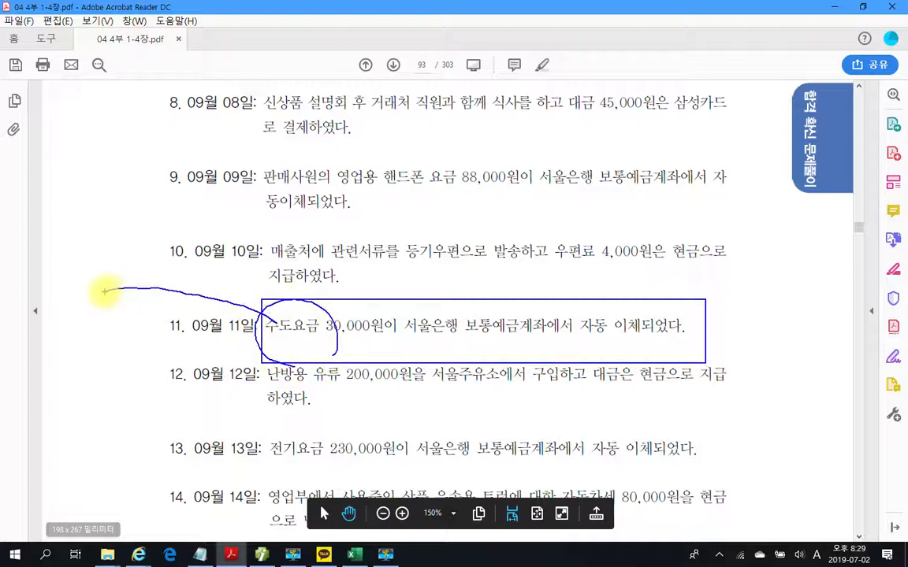
left_click_drag(65, 194, 55, 235)
left_click_drag(63, 208, 85, 207)
left_click_drag(55, 245, 100, 222)
left_click_drag(76, 236, 82, 273)
left_click_drag(95, 196, 119, 181)
mouse_move(101, 195)
left_mouse_down()
mouse_move(111, 214)
mouse_move(140, 231)
left_mouse_up()
left_click_drag(147, 169, 147, 220)
left_click_drag(175, 151, 181, 208)
left_click_drag(179, 194, 192, 186)
left_click_drag(183, 225, 181, 227)
mouse_move(218, 164)
left_mouse_down()
mouse_move(252, 201)
mouse_move(260, 158)
mouse_move(335, 206)
left_mouse_up()
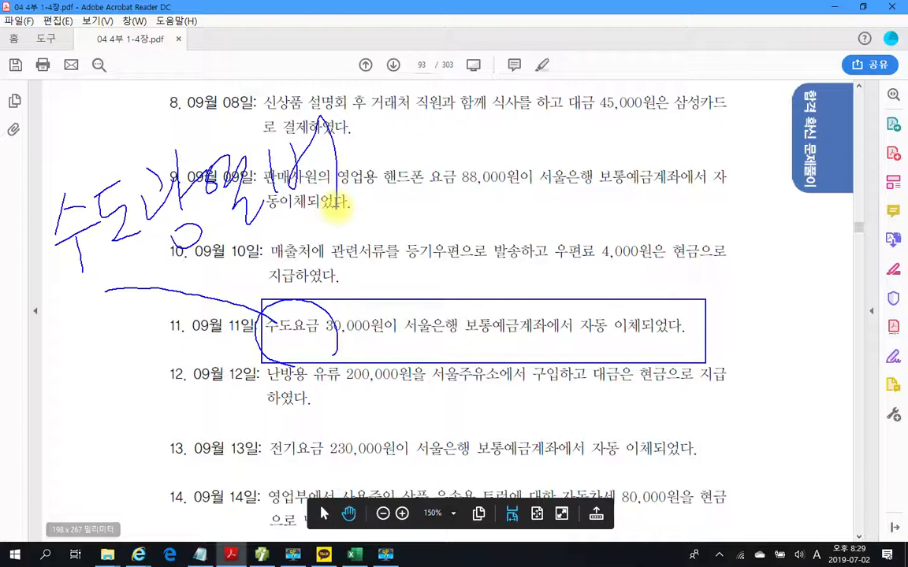
left_click_drag(490, 317, 518, 347)
key("Escape")
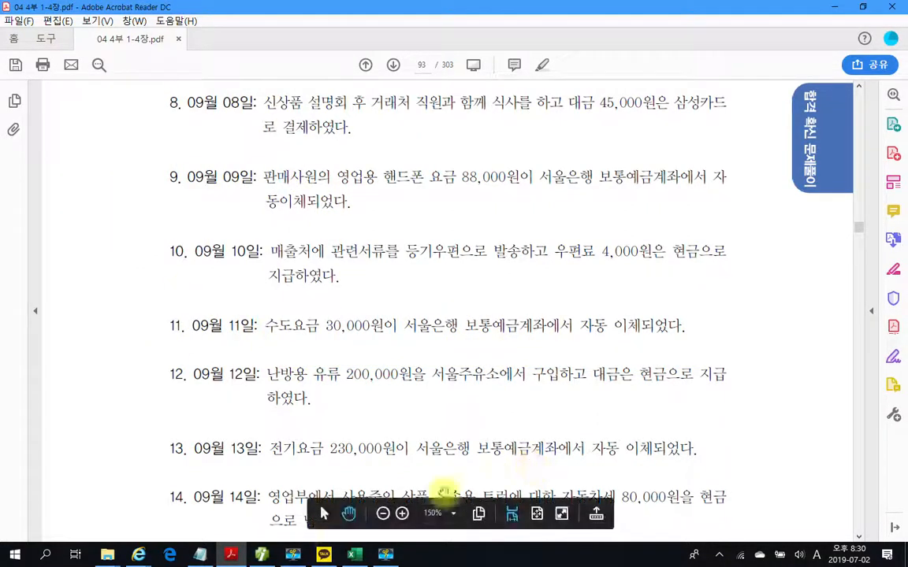
- Return to 일반전표입력 and start a day 11 debit (차변) line with account 815 수도광열비
left_click(261, 555)
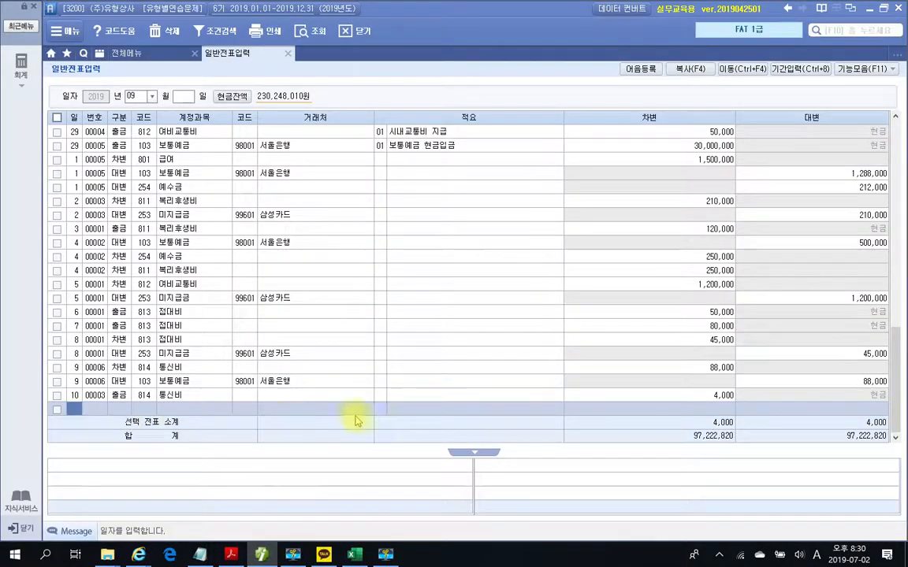
type("11")
key("Return")
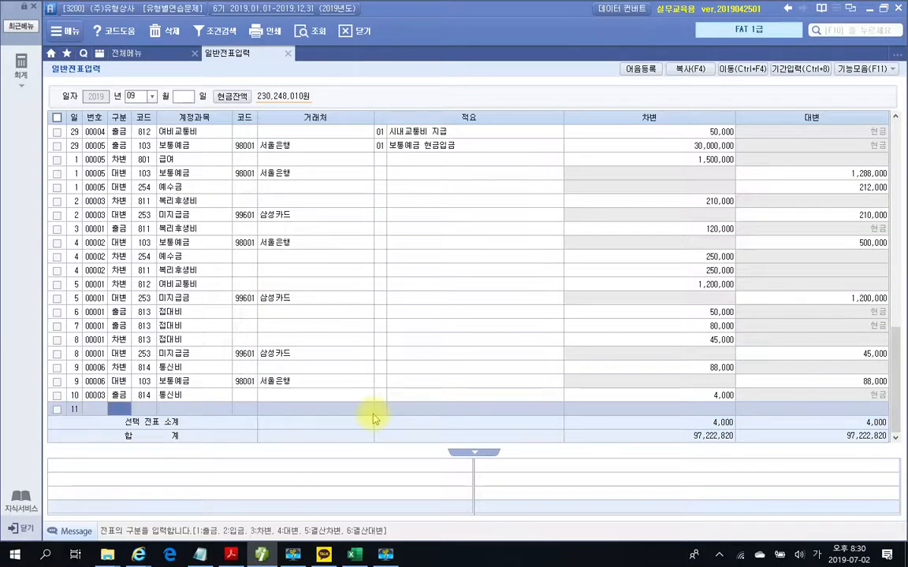
type("3")
key("Return")
type("수도")
key("Return")
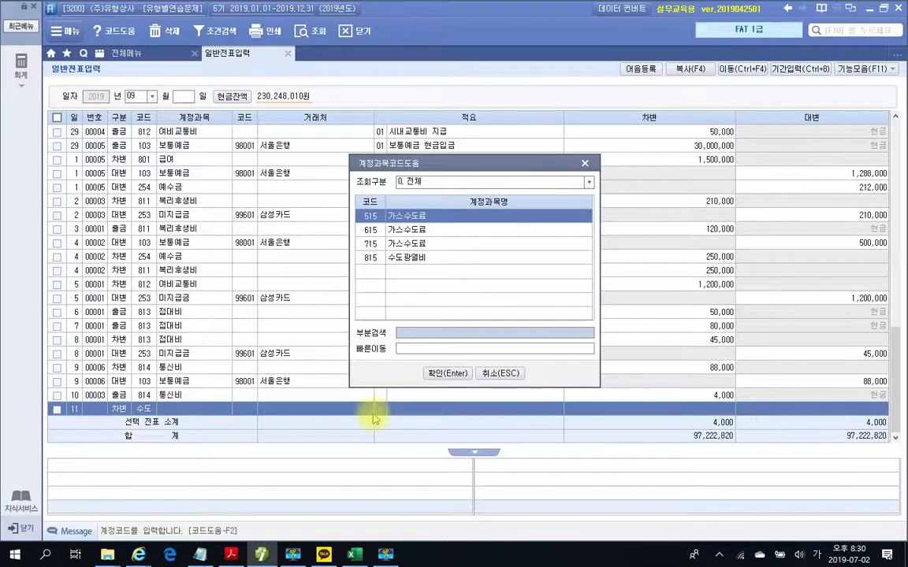
key("Down")
key("Down")
key("Down")
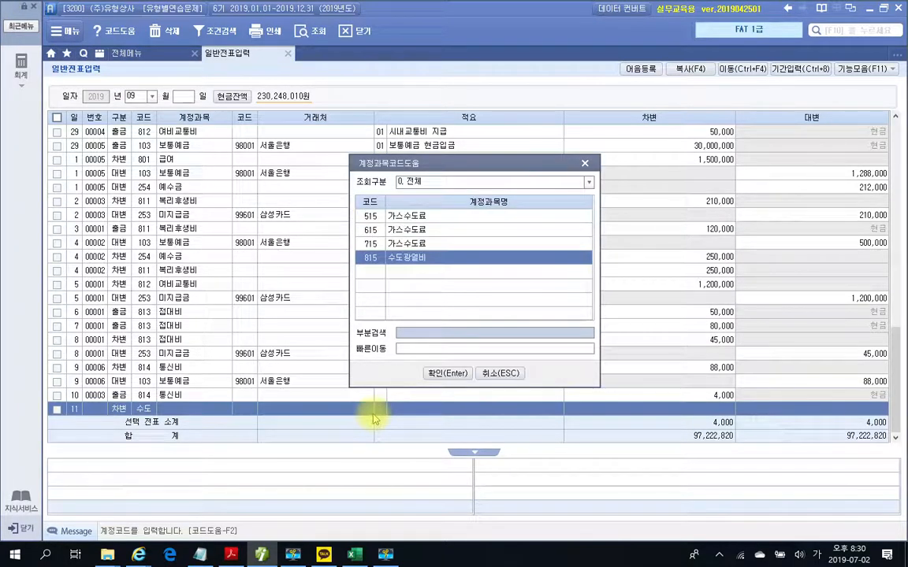
key("Return")
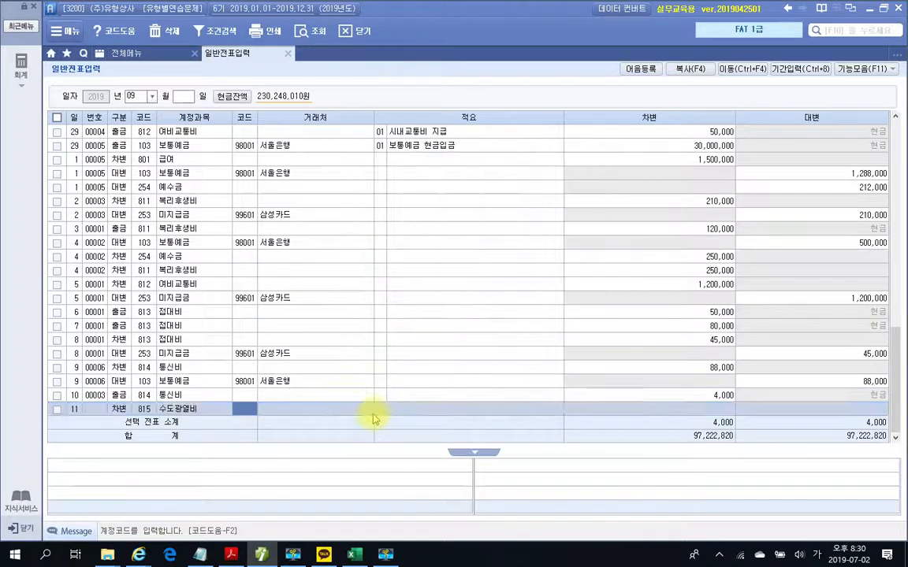
- Enter 30,000 as the debit amount of the day 11 수도광열비 line and start a 대변 line for the same day
key("Return")
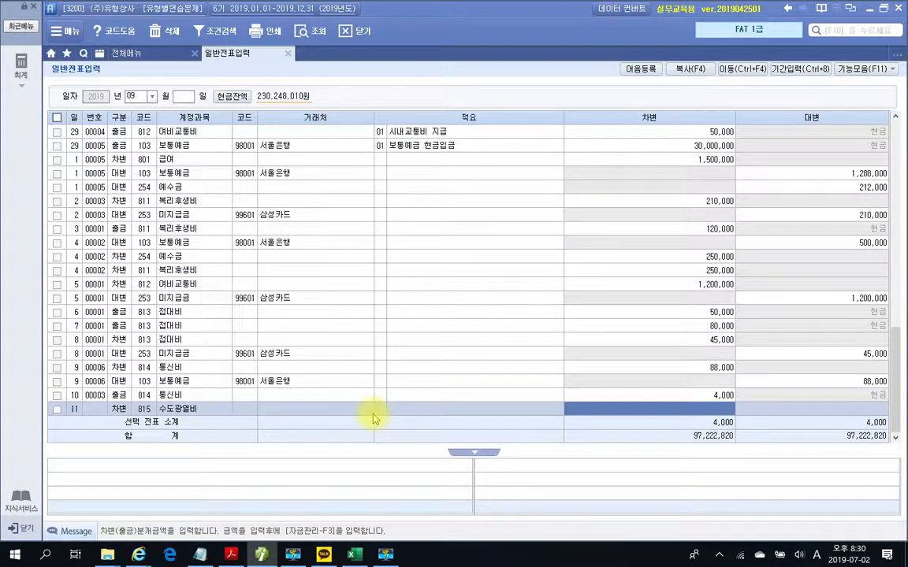
type("300000")
key("Return")
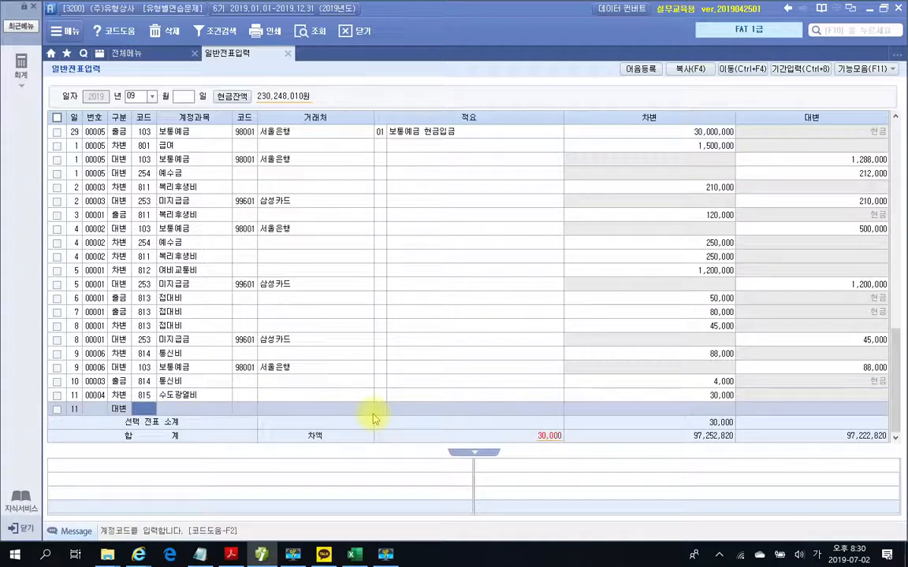
- Complete the day 11 credit (대변) line with account 103 보통예금, 거래처 98001 서울은행 and amount 30,000
type("103")
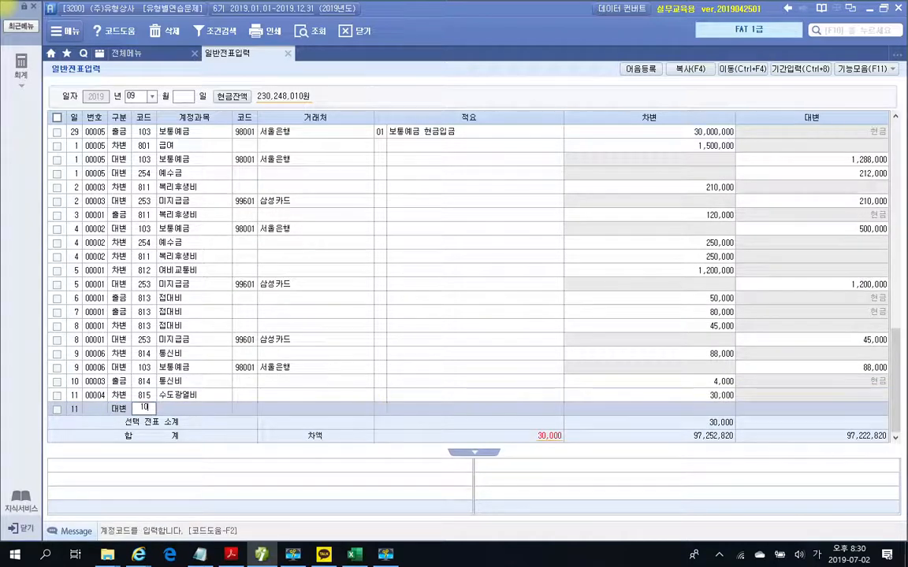
key("Return")
type("98001")
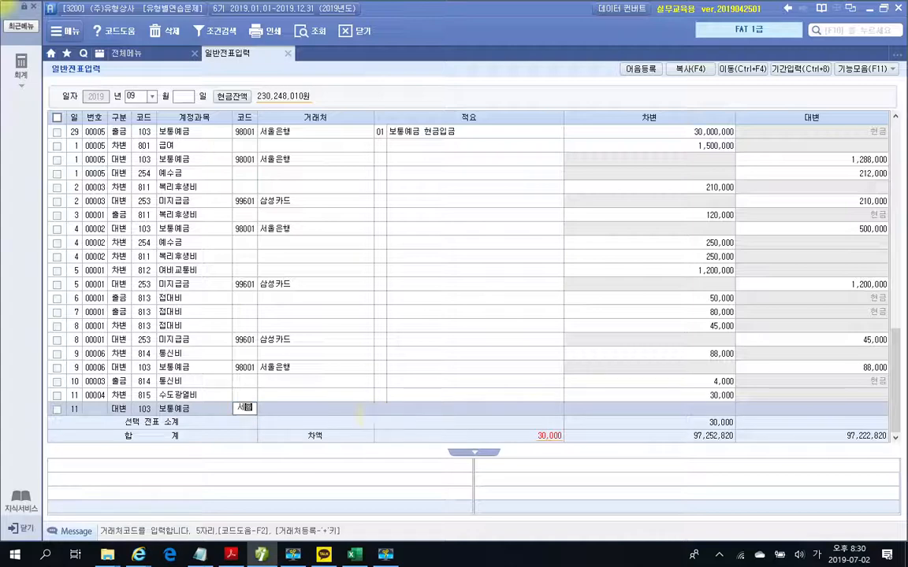
key("Return")
key("Return")
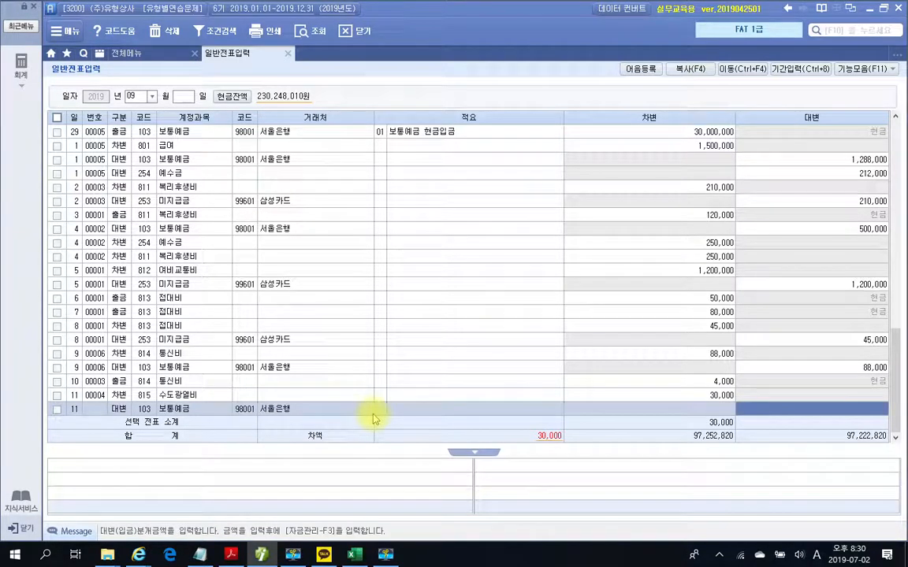
type("300000")
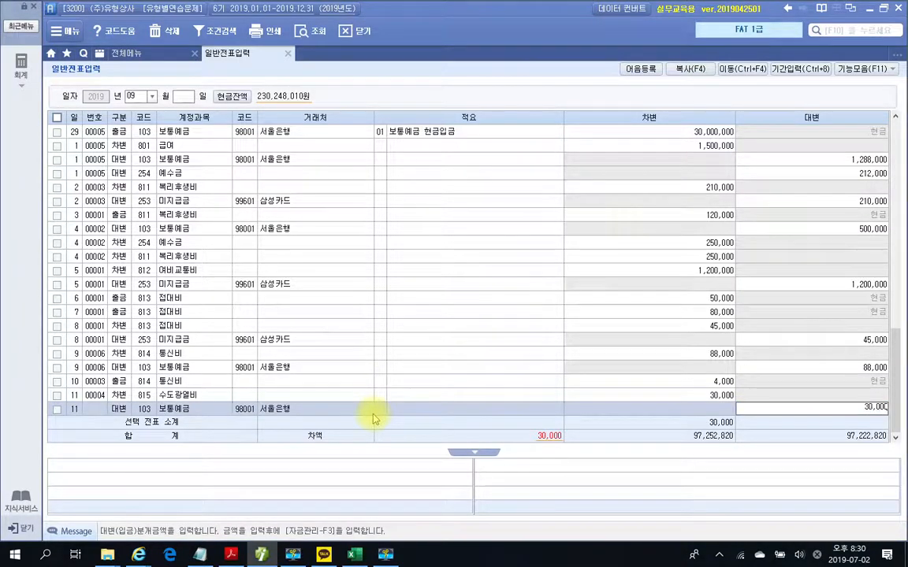
key("Return")
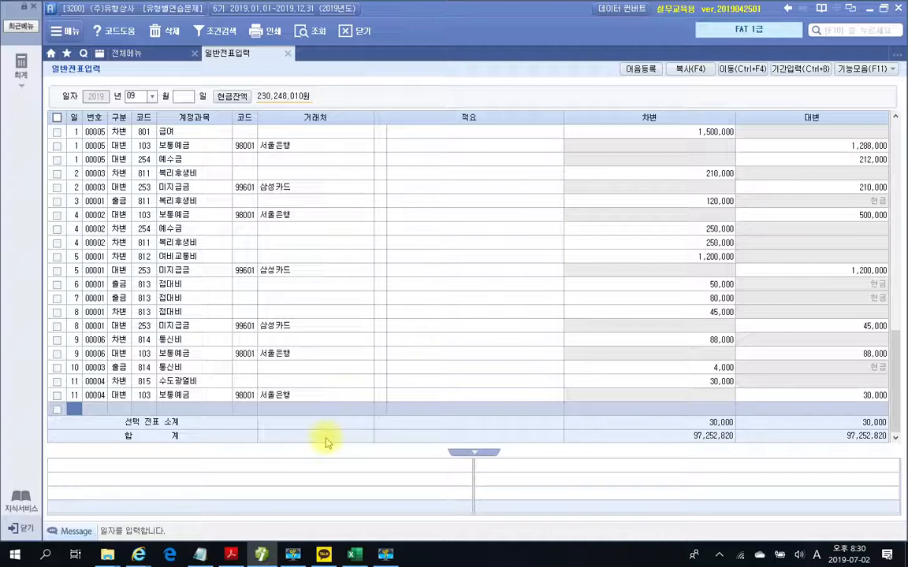
- Switch to Acrobat Reader and examine the 09월 12일 transaction, temporarily boxing its text and marking the key terms
mouse_move(260, 556)
left_click(268, 457)
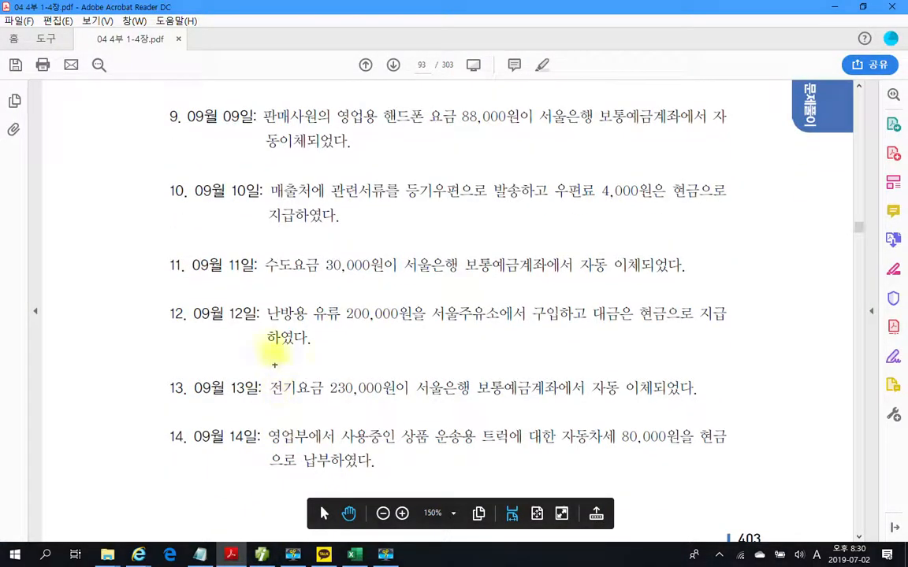
left_click_drag(260, 288, 360, 357)
left_click_drag(436, 367, 741, 361)
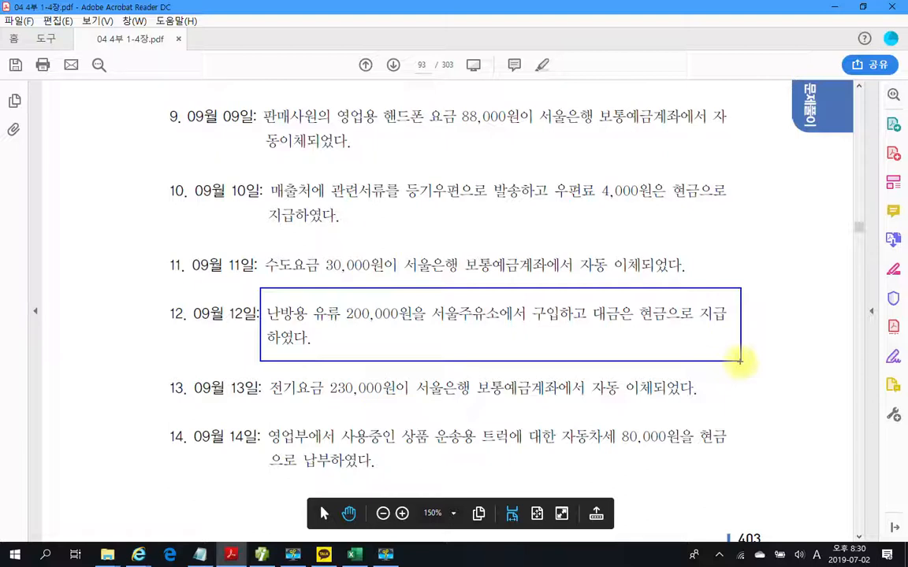
left_click_drag(346, 333, 532, 341)
mouse_move(642, 303)
left_mouse_down()
mouse_move(755, 314)
mouse_move(674, 350)
left_mouse_up()
left_click_drag(766, 288, 769, 338)
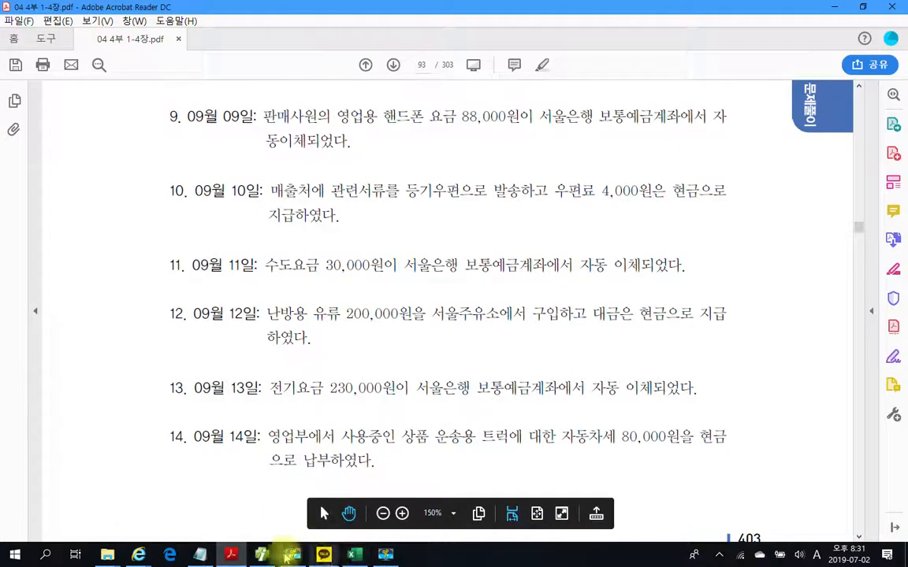
- Return to 일반전표입력 and start a day 12 cash payment (출금) line with account 815 수도광열비
left_click(261, 554)
type("12")
key("Return")
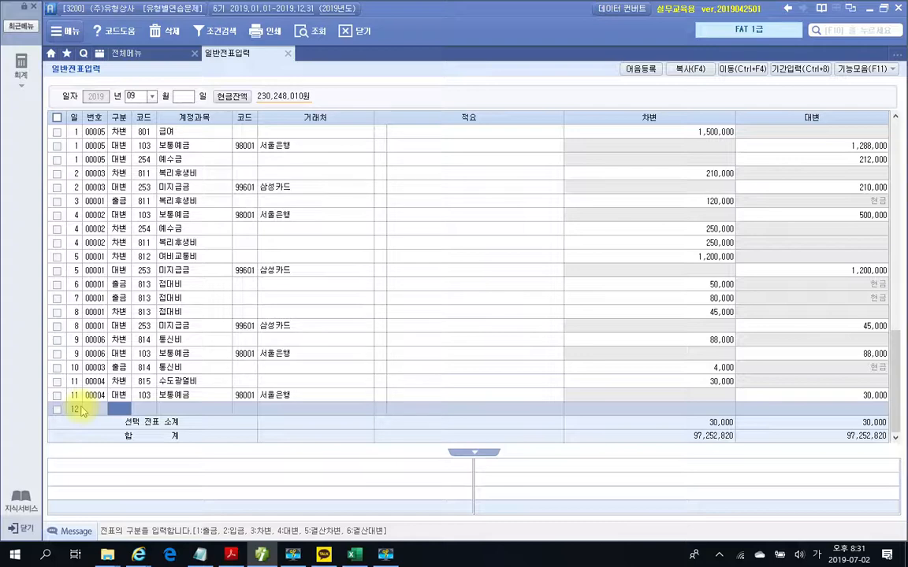
type("3")
key("Return")
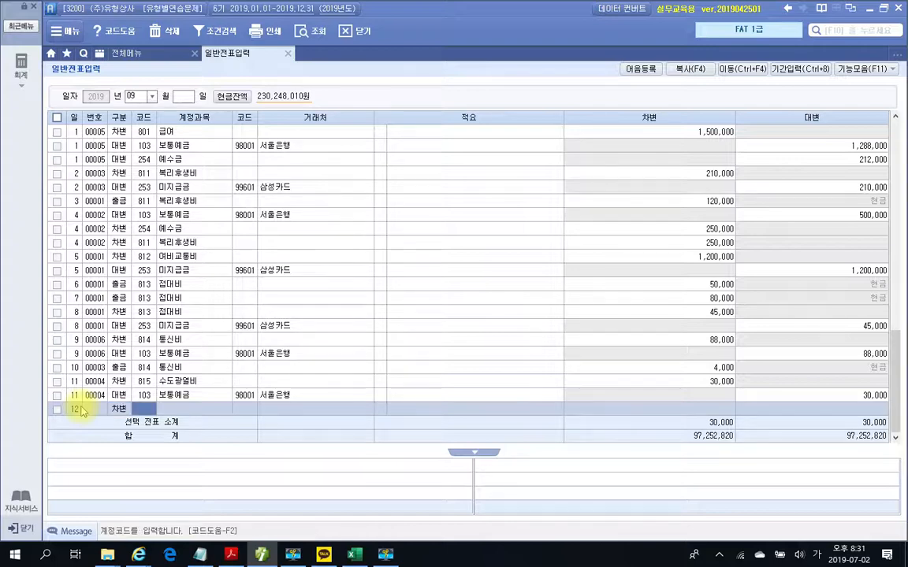
key("Left")
type("1")
key("Return")
type("815")
key("Return")
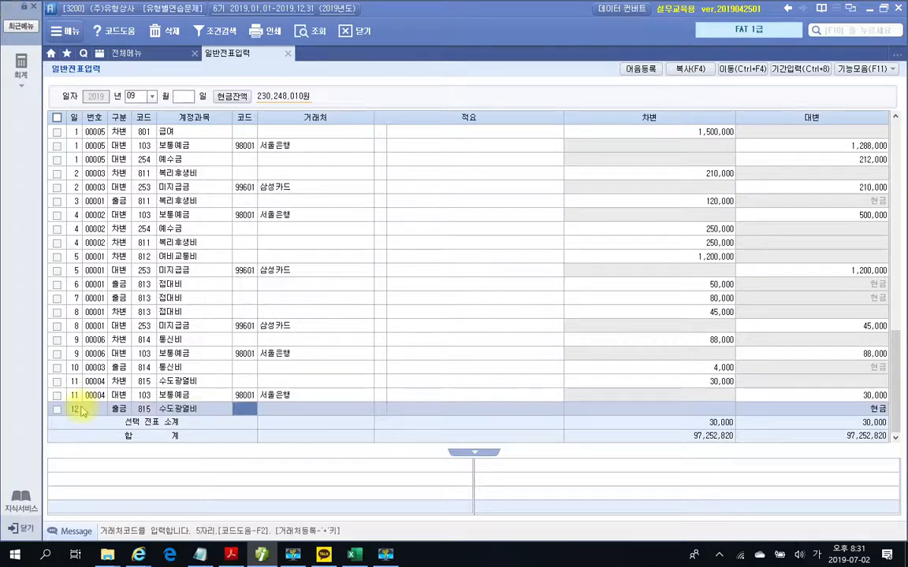
- Enter 200,000 as the amount of the day 12 수도광열비 line, leaving 거래처 and 적요 blank
key("Return")
key("Return")
key("Return")
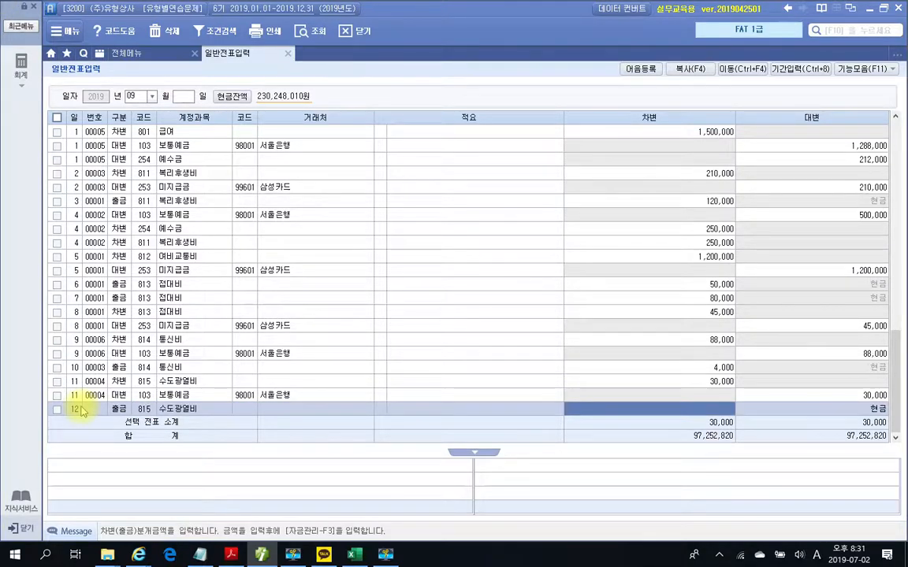
type("2000000")
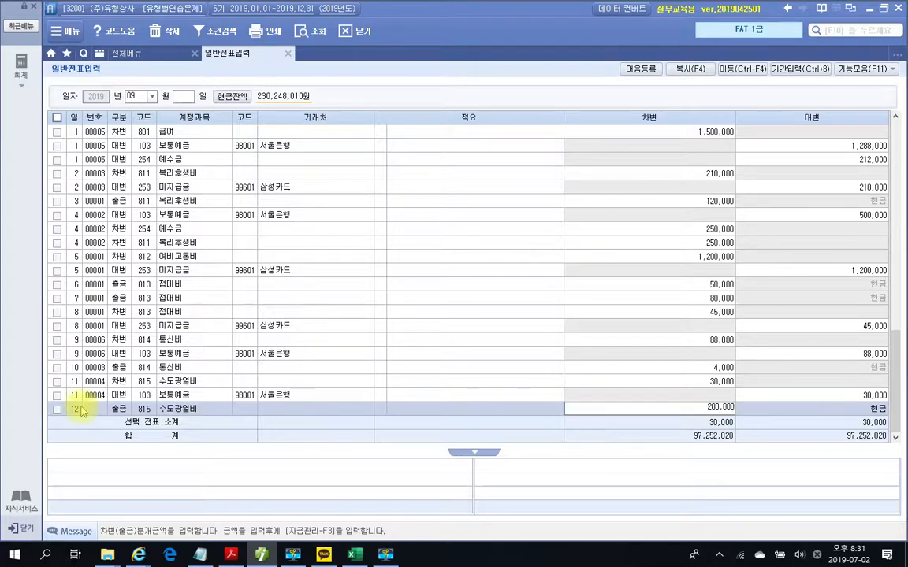
key("Return")
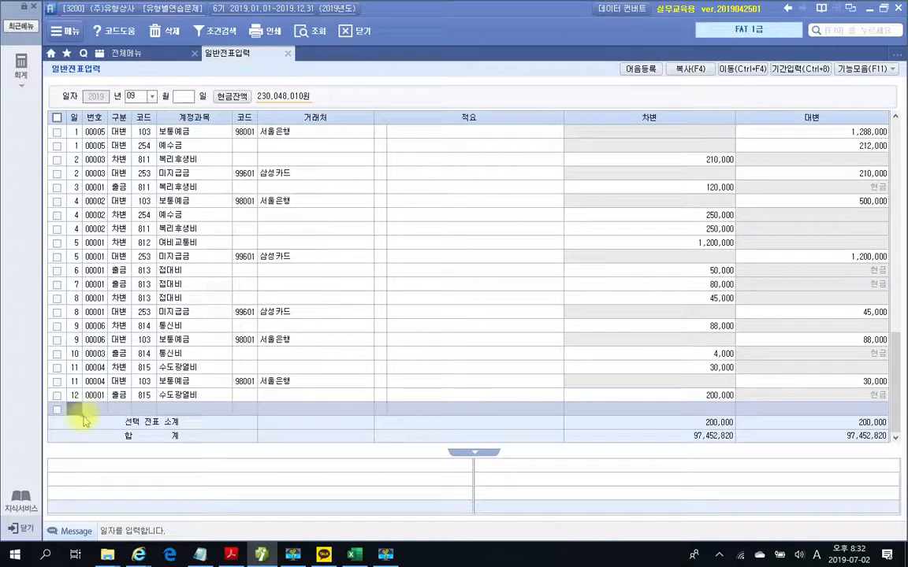
- Switch to Acrobat Reader and examine the 09월 13일 transaction, temporarily boxing it, circling 전기요금 and underlining 수도요금 and 난방용 유류
left_click(232, 555)
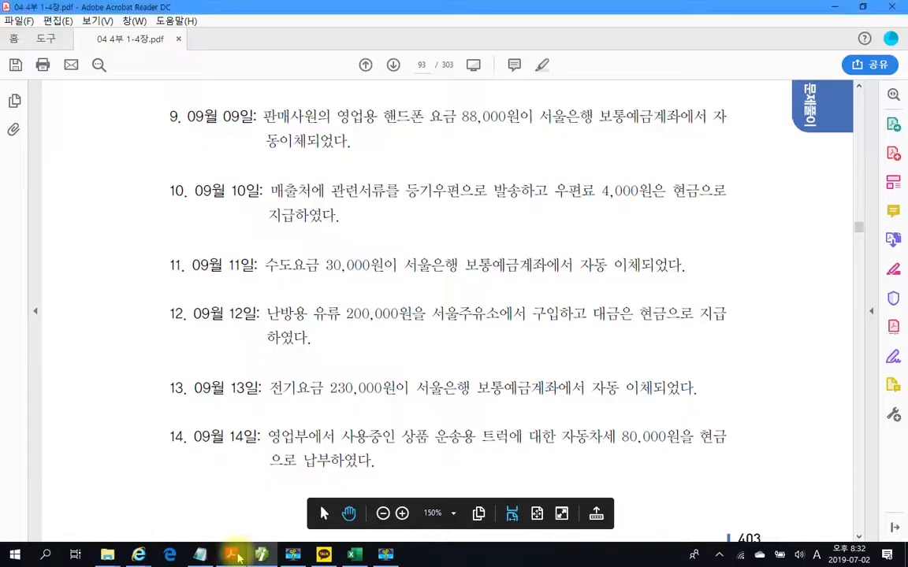
scroll(264, 397, "down", 2)
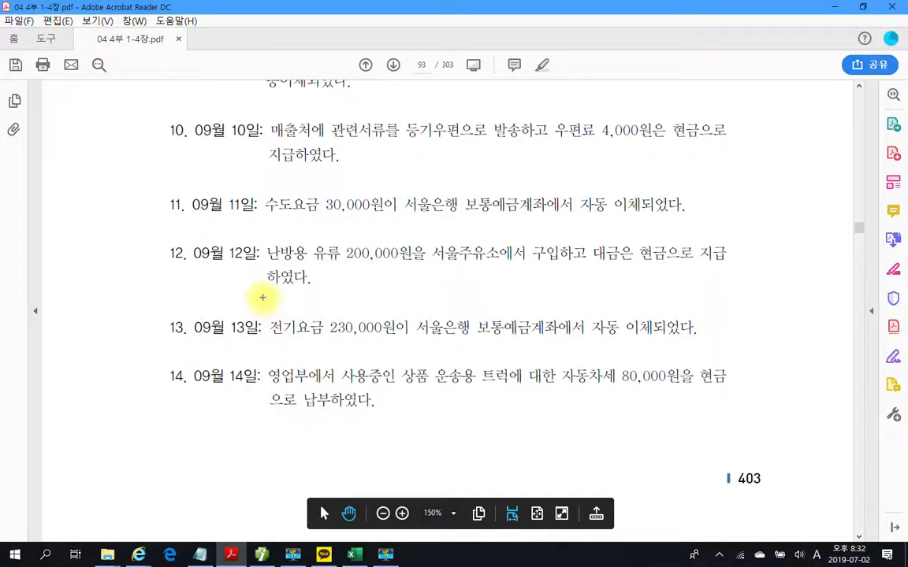
mouse_move(263, 297)
left_mouse_down()
mouse_move(547, 361)
mouse_move(718, 359)
left_mouse_up()
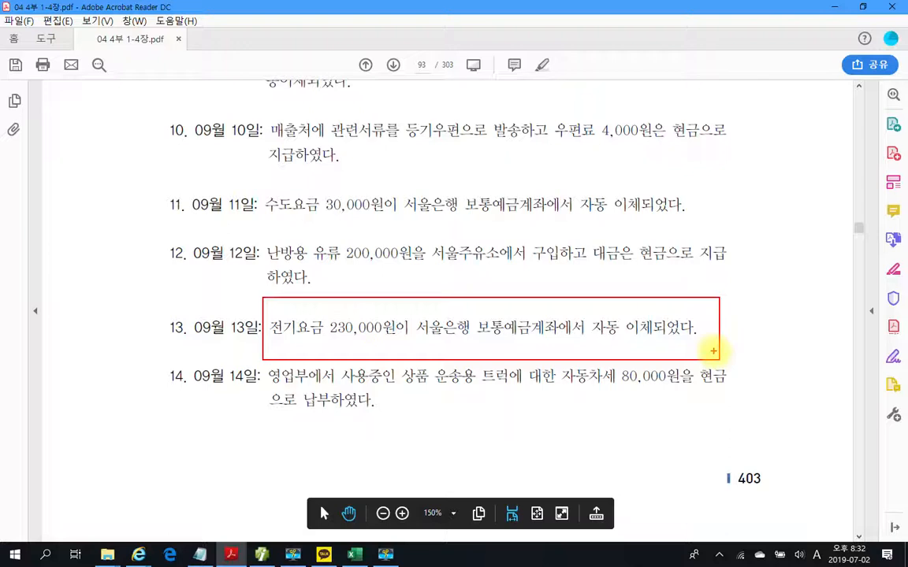
mouse_move(293, 302)
left_mouse_down()
mouse_move(279, 351)
mouse_move(308, 343)
left_mouse_up()
mouse_move(174, 188)
left_mouse_down()
mouse_move(146, 213)
mouse_move(158, 258)
left_mouse_up()
left_click_drag(268, 215, 314, 224)
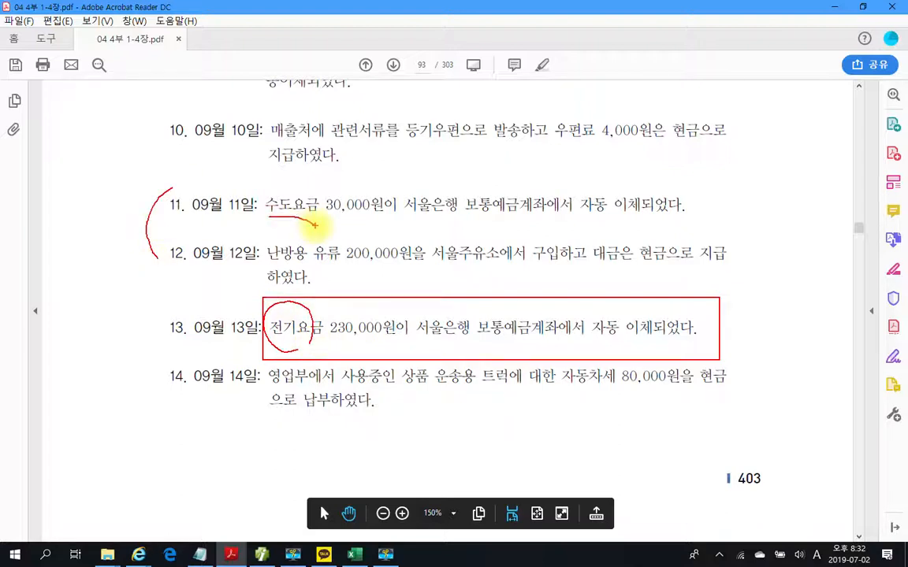
left_click_drag(269, 260, 345, 268)
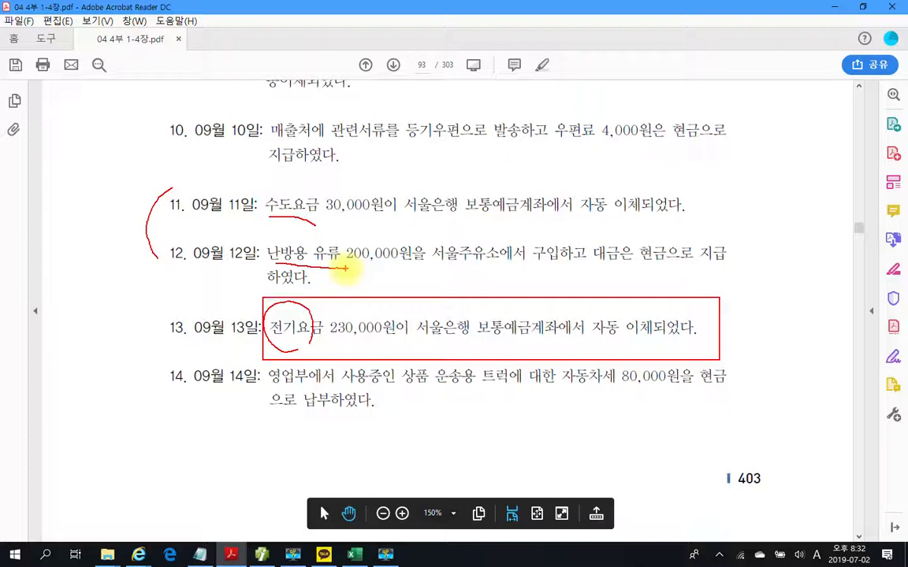
- Temporarily handwrite 수도광열비 in red beside transactions 11 and 12
left_click_drag(68, 161, 59, 197)
left_click_drag(65, 174, 82, 179)
left_click_drag(55, 223, 96, 199)
left_click_drag(80, 202, 81, 234)
mouse_move(90, 166)
left_mouse_down()
mouse_move(115, 155)
mouse_move(115, 209)
left_mouse_up()
left_click_drag(103, 217, 128, 208)
left_click_drag(131, 155, 145, 189)
left_click_drag(131, 195, 164, 180)
left_click_drag(154, 143, 160, 188)
left_click_drag(157, 185, 174, 172)
left_click_drag(161, 211, 152, 224)
left_click_drag(184, 164, 208, 161)
left_click_drag(197, 177, 210, 171)
left_click_drag(213, 150, 214, 195)
left_click_drag(199, 200, 225, 209)
mouse_move(227, 163)
left_mouse_down()
mouse_move(228, 202)
mouse_move(245, 197)
left_mouse_up()
mouse_move(229, 181)
left_mouse_down()
mouse_move(242, 176)
mouse_move(244, 191)
left_mouse_up()
left_click_drag(258, 130, 265, 234)
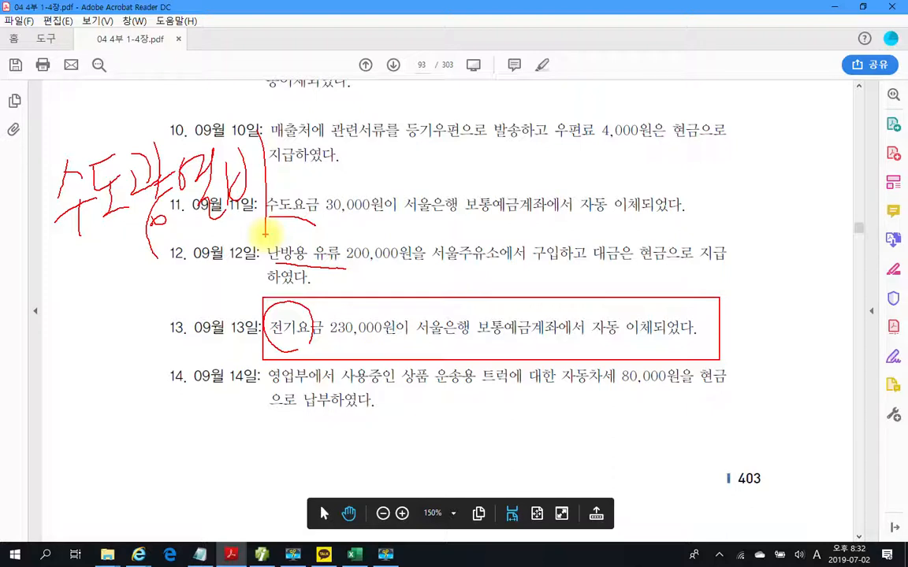
- Temporarily handwrite and underline 전력비 beside transaction 13, circle 보통예금 in its text, and clear all the markings
left_click_drag(72, 301, 85, 335)
mouse_move(115, 285)
left_mouse_down()
mouse_move(124, 361)
mouse_move(135, 314)
mouse_move(145, 335)
mouse_move(167, 314)
mouse_move(175, 362)
left_mouse_up()
mouse_move(197, 299)
left_mouse_down()
mouse_move(203, 338)
mouse_move(223, 339)
mouse_move(215, 313)
left_mouse_up()
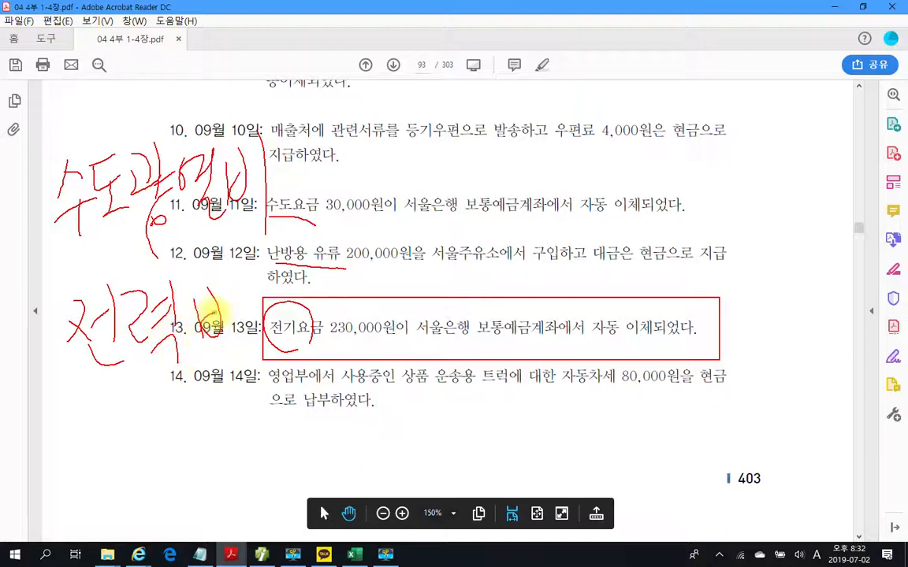
left_click_drag(228, 253, 248, 348)
mouse_move(55, 306)
left_mouse_down()
mouse_move(84, 300)
mouse_move(67, 349)
mouse_move(86, 340)
left_mouse_up()
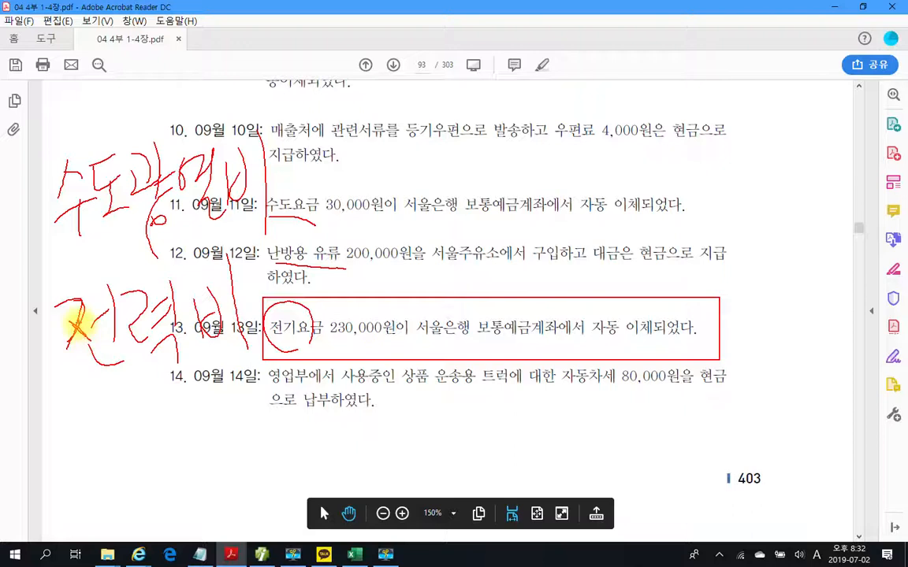
left_click_drag(65, 386, 245, 345)
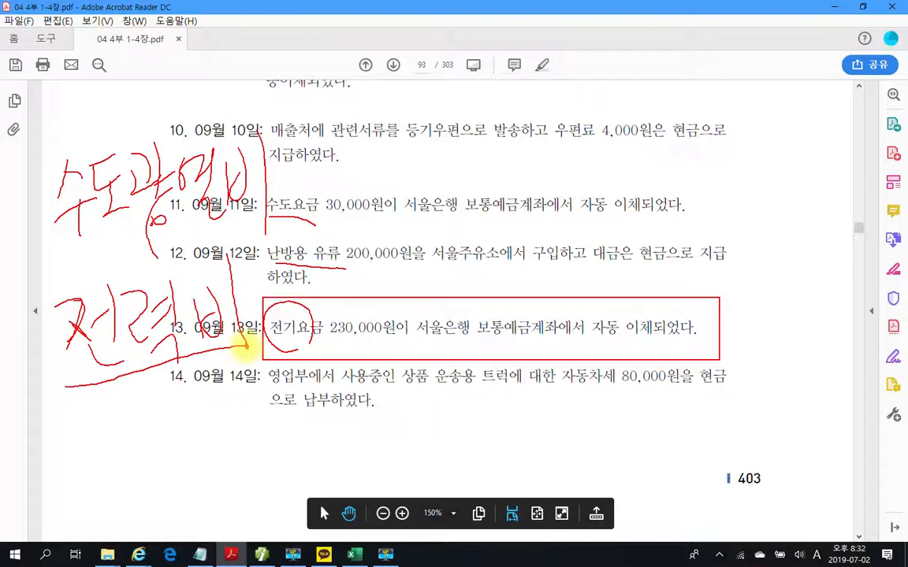
left_click_drag(496, 309, 506, 359)
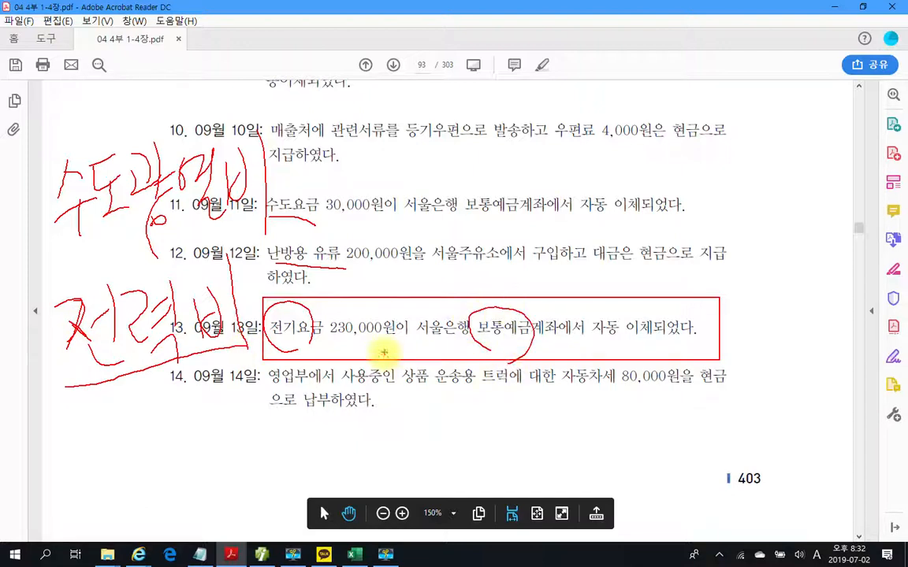
key("Escape")
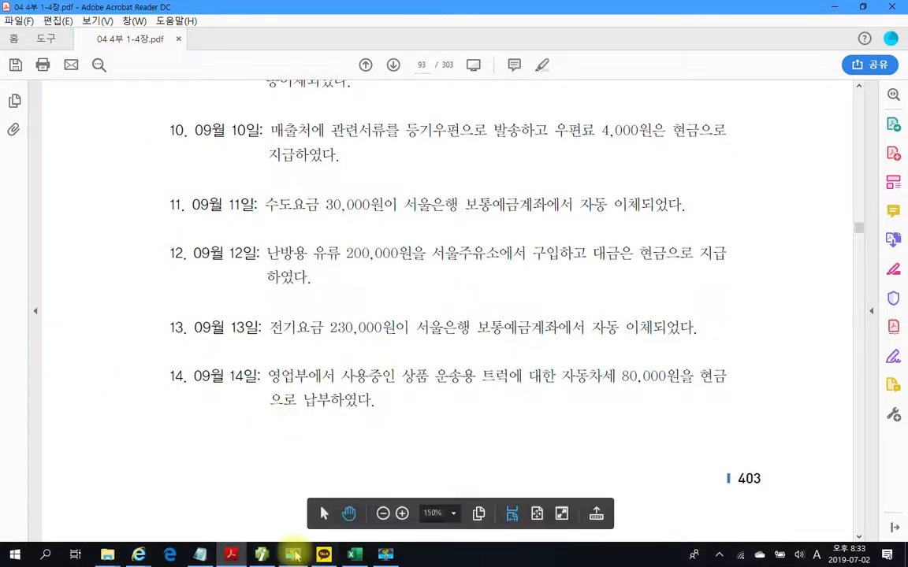
- Return to 일반전표입력 and start a day 13 debit (차변) line, searching accounts for 전력 and choosing 816 전력비
left_click(261, 555)
type("13")
key("Return")
type("3")
key("Return")
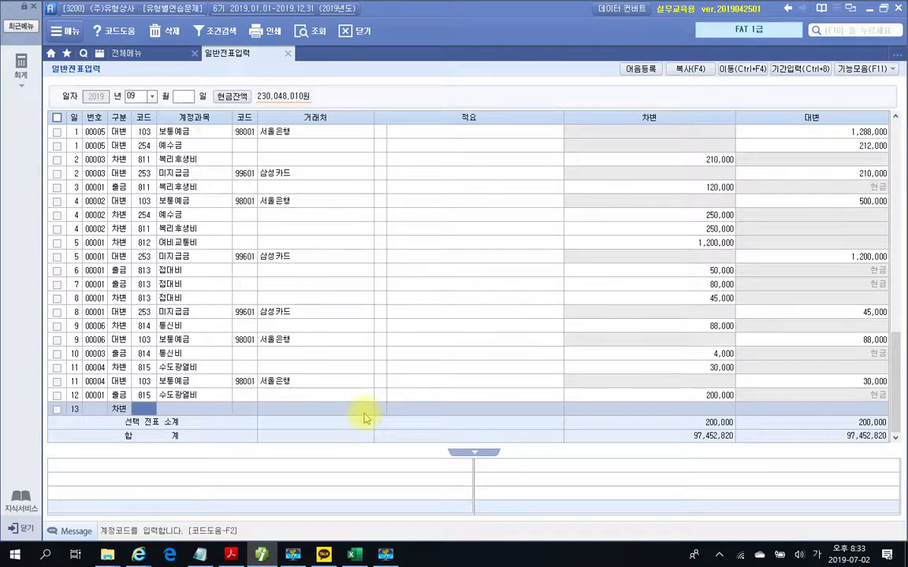
type("ㅈ전력")
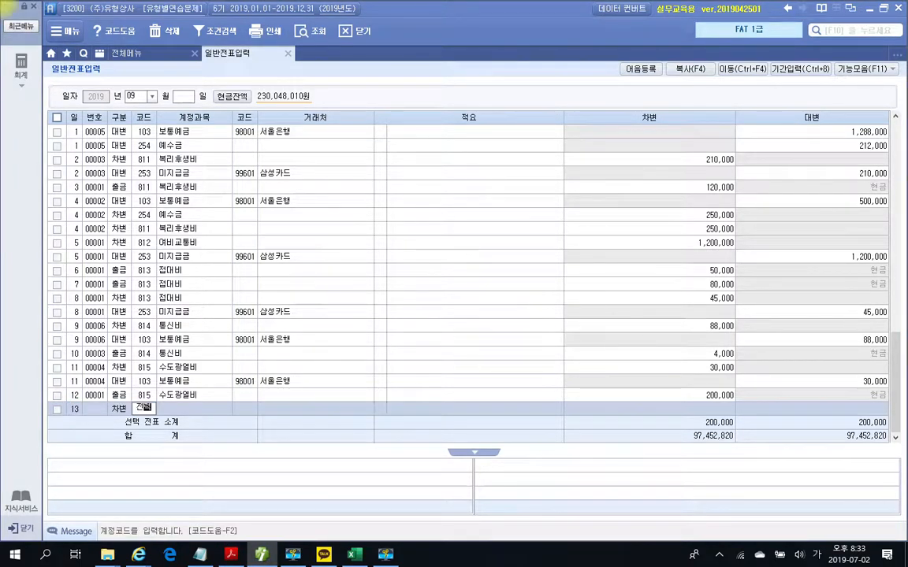
key("Return")
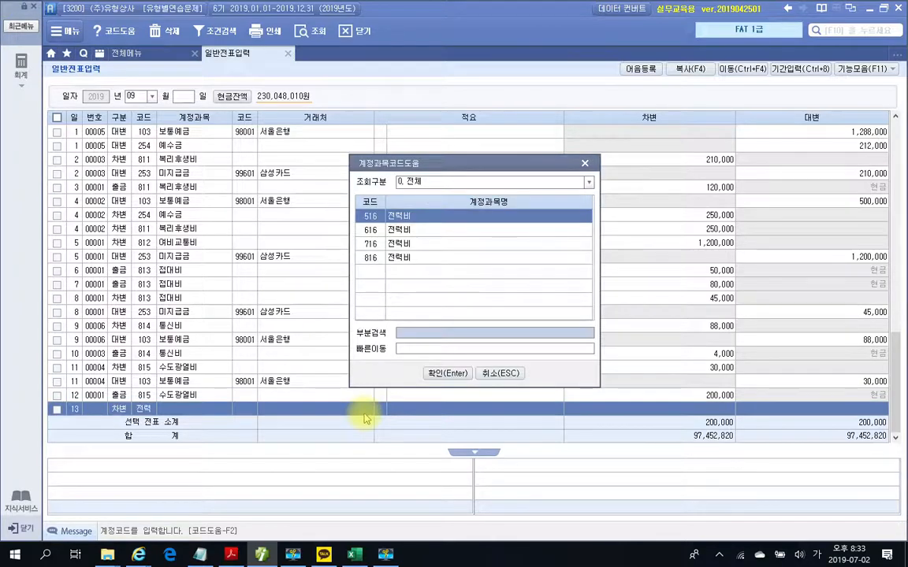
key("Down")
key("Down")
key("Down")
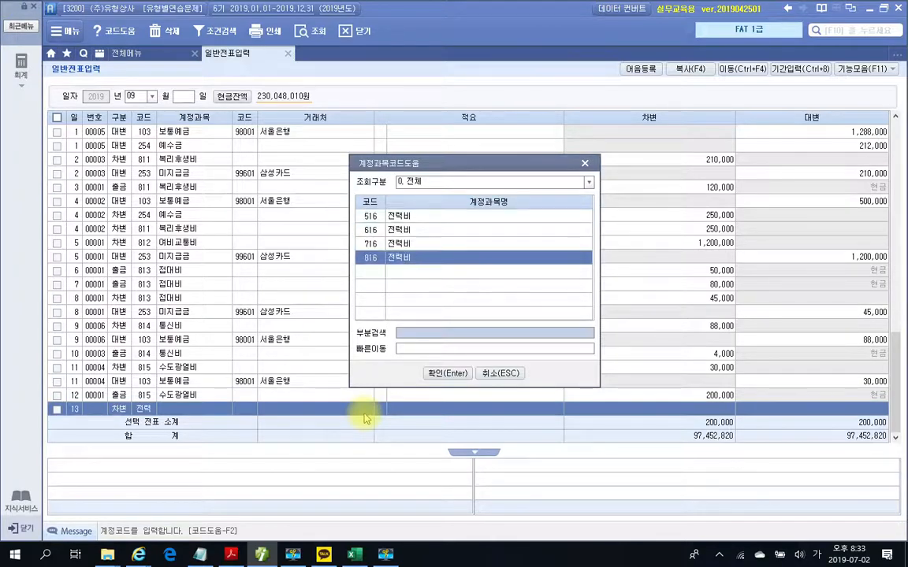
key("Return")
- Enter 230,000 as the debit amount of the day 13 전력비 line, leaving 거래처 and 적요 blank
key("Return")
key("Return")
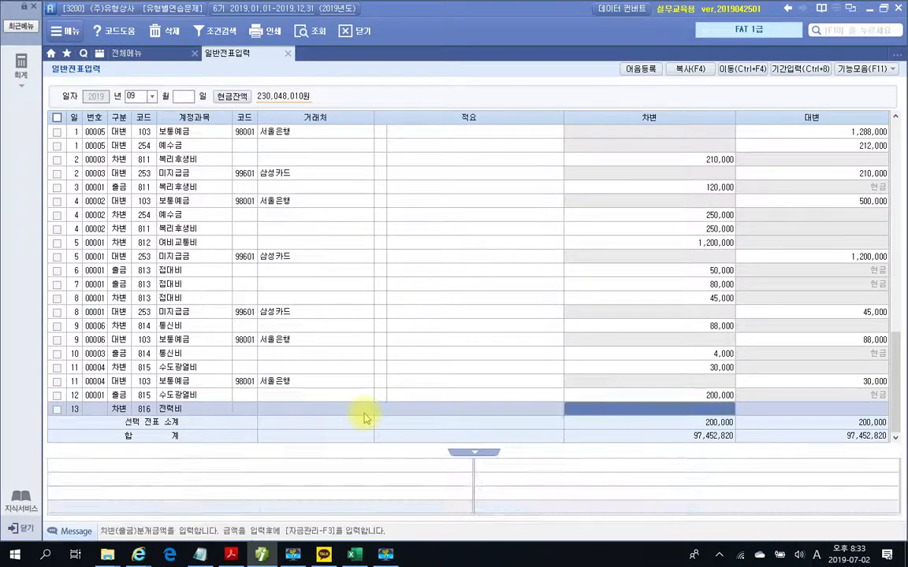
type("230000")
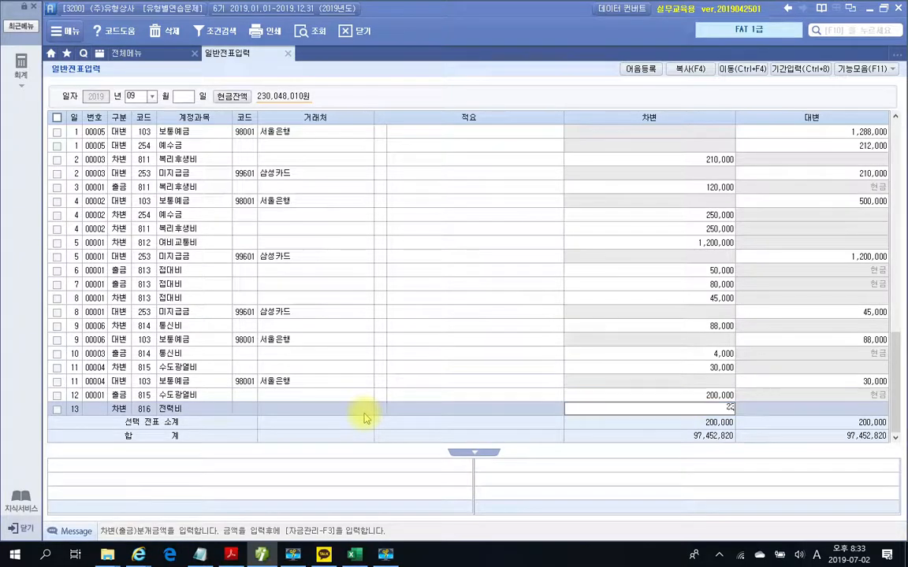
key("Return")
- Start a day 13 credit (대변) line with account 103 보통예금 and 서울은행 as its 거래처
type("13")
key("Return")
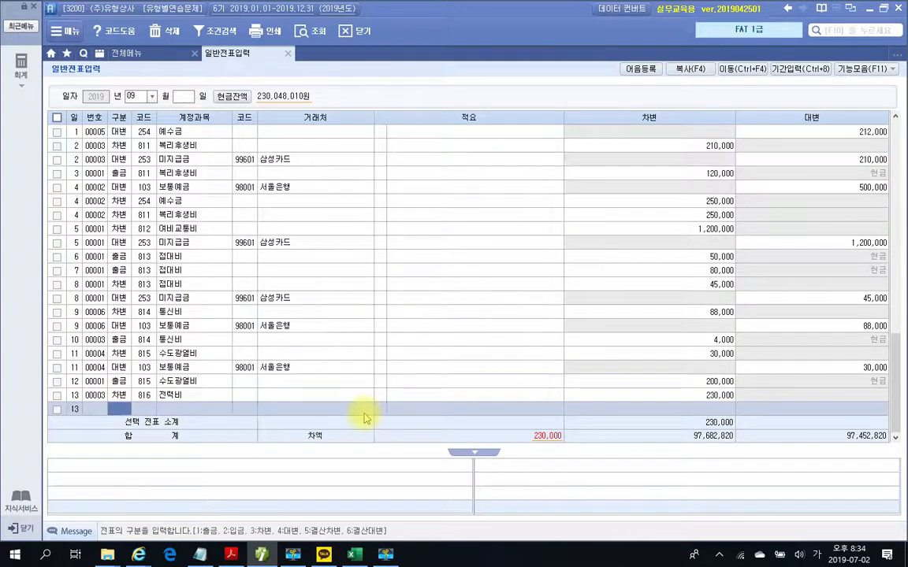
type("4")
key("Return")
type("103")
key("Return")
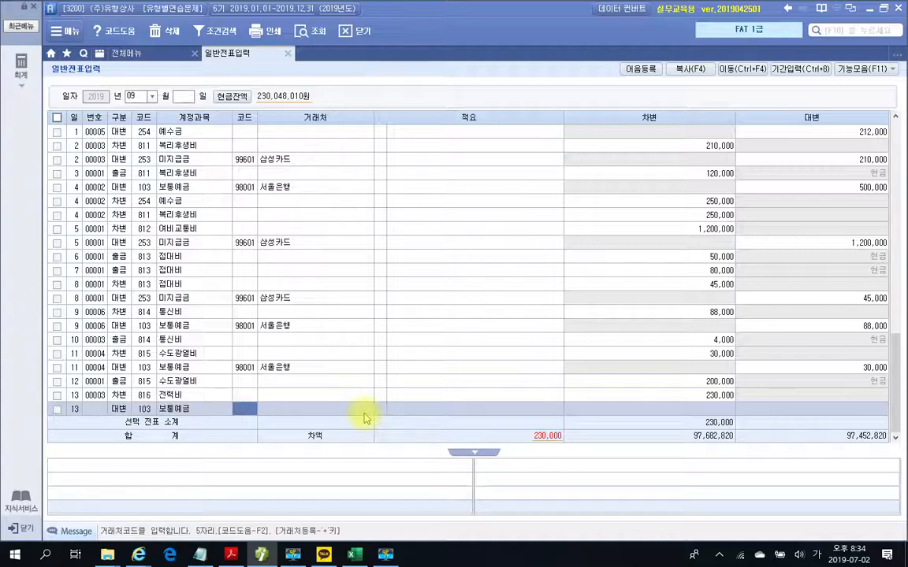
type("서울")
key("Return")
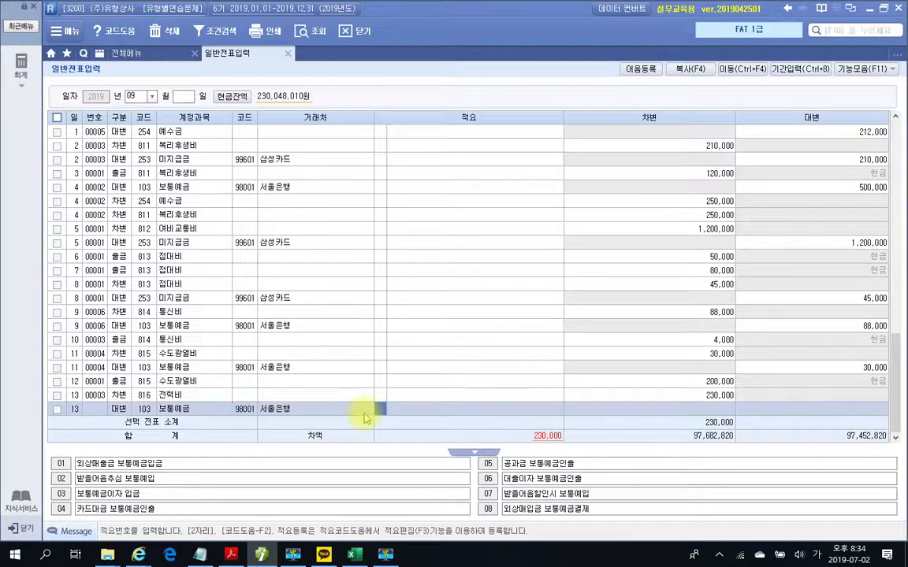
- Enter 230,000 as the credit amount of the day 13 보통예금 line, leaving its 적요 blank
key("Return")
key("Return")
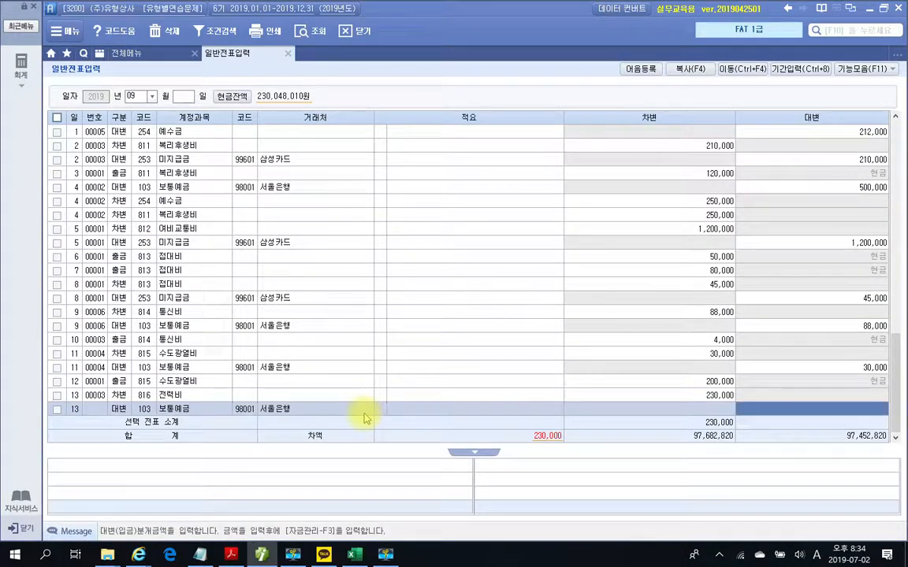
type("230,000")
key("Return")
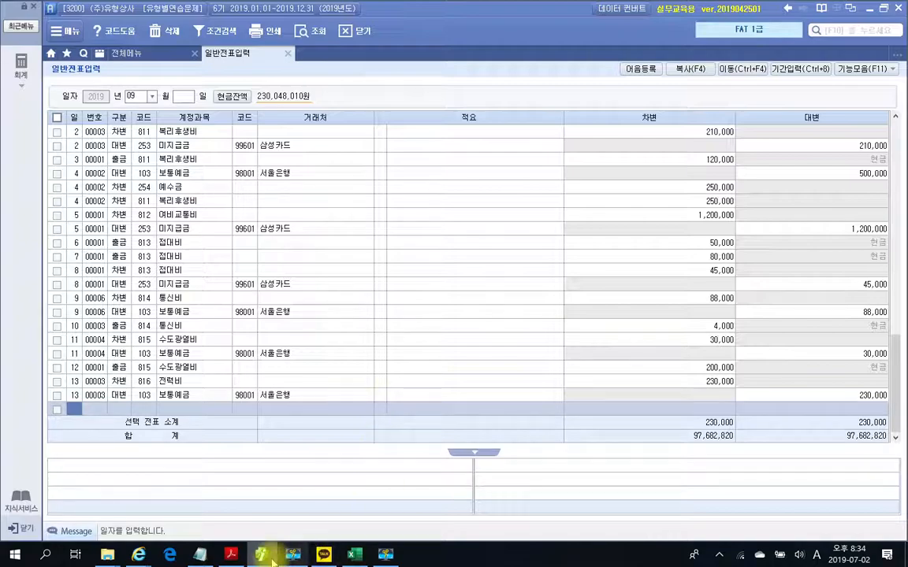
- Switch to the PDF in Acrobat Reader and temporarily box transaction 14, underline its 자동차세 80,000, and handwrite 세금과공과금 below it, clearing all the markings
left_click(231, 554)
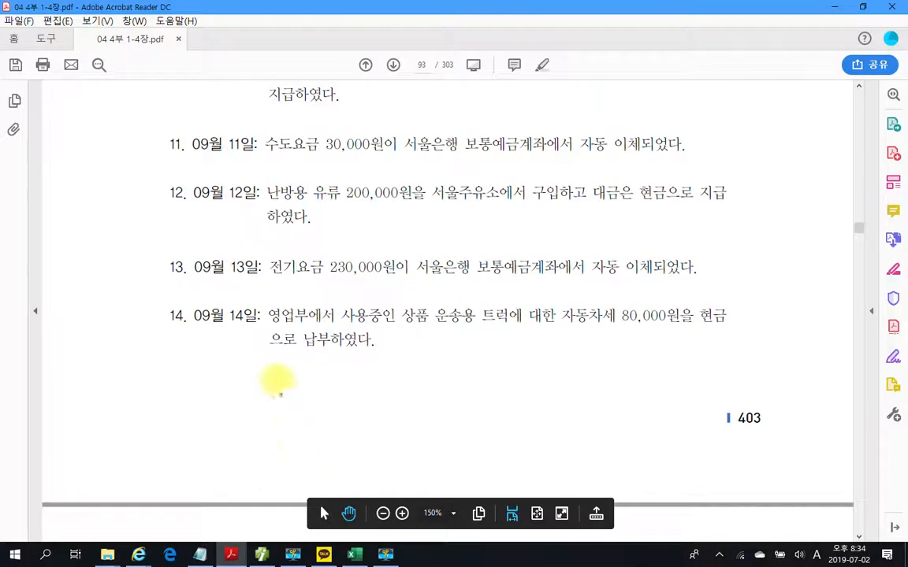
left_click_drag(261, 292, 758, 376)
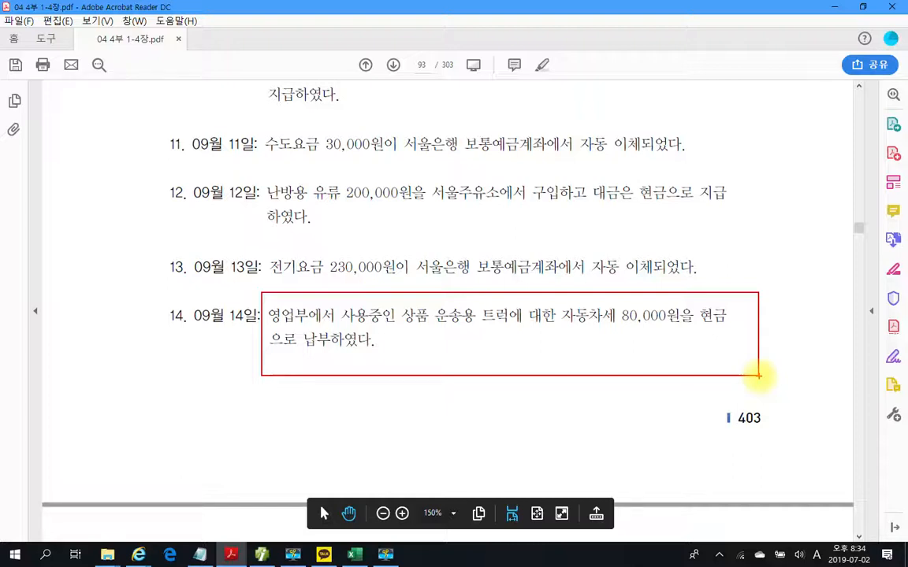
left_click_drag(564, 332, 660, 334)
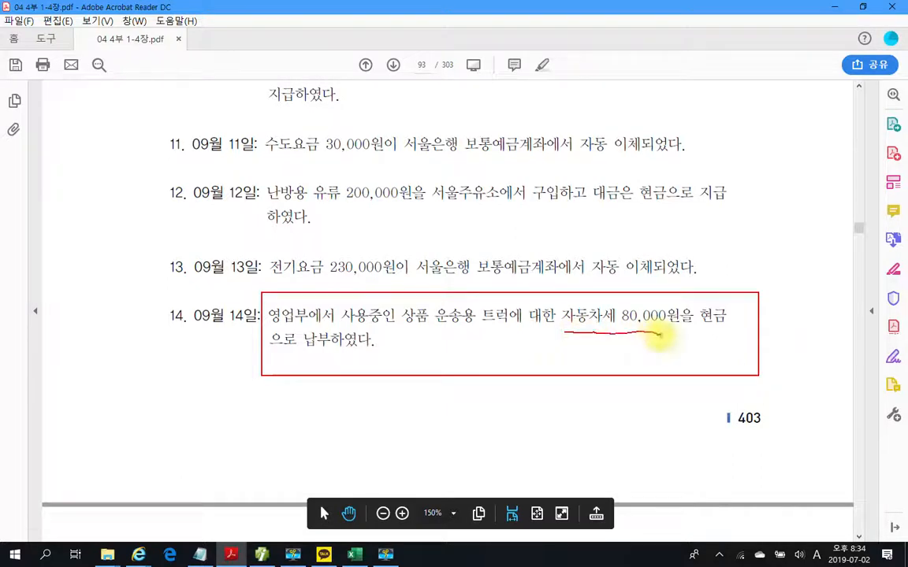
left_click_drag(788, 301, 768, 351)
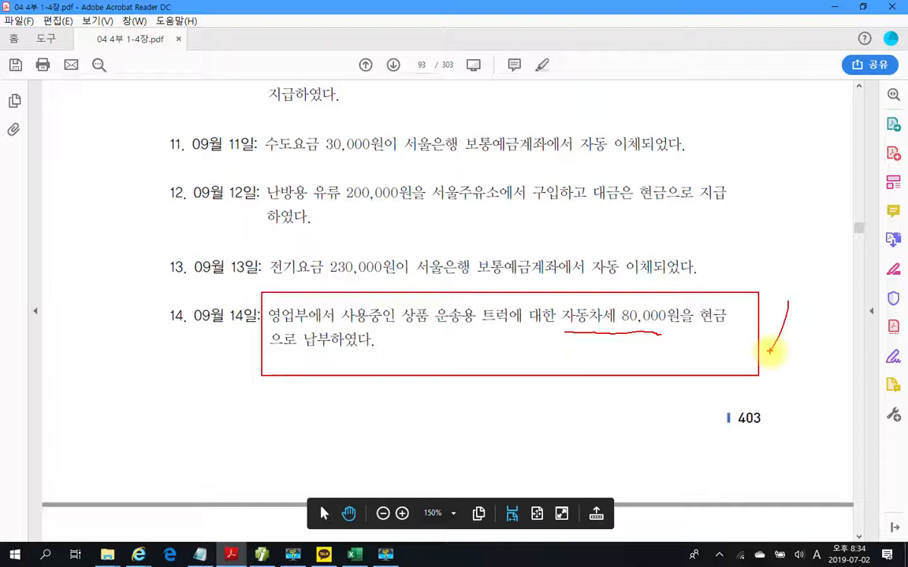
mouse_move(596, 330)
left_mouse_down()
mouse_move(571, 360)
mouse_move(545, 366)
mouse_move(572, 371)
left_mouse_up()
mouse_move(449, 344)
left_mouse_down()
mouse_move(428, 379)
mouse_move(458, 398)
mouse_move(471, 430)
left_mouse_up()
mouse_move(484, 353)
left_mouse_down()
mouse_move(490, 420)
mouse_move(531, 389)
mouse_move(549, 403)
mouse_move(496, 382)
mouse_move(551, 339)
mouse_move(556, 364)
mouse_move(598, 418)
mouse_move(644, 385)
mouse_move(628, 411)
mouse_move(652, 427)
mouse_move(695, 380)
mouse_move(709, 398)
mouse_move(697, 426)
left_mouse_up()
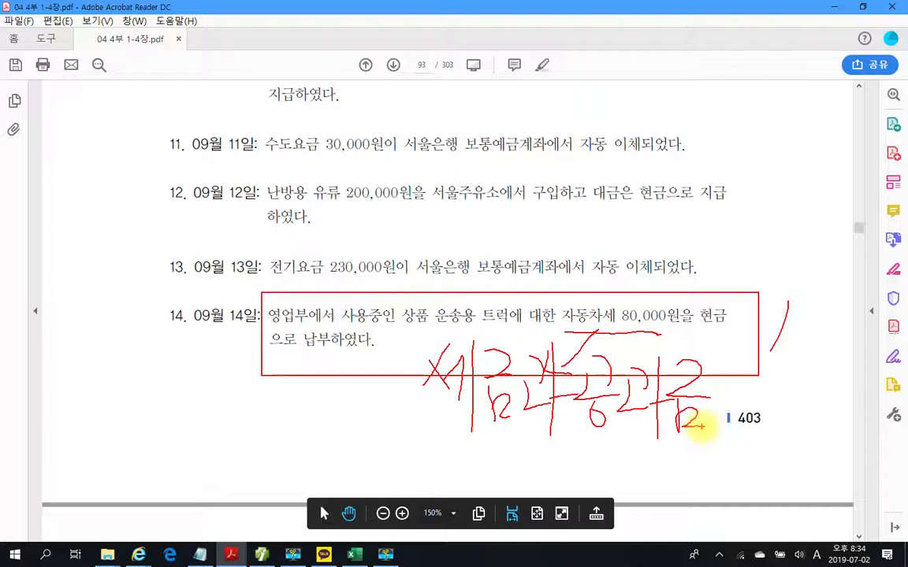
key("Escape")
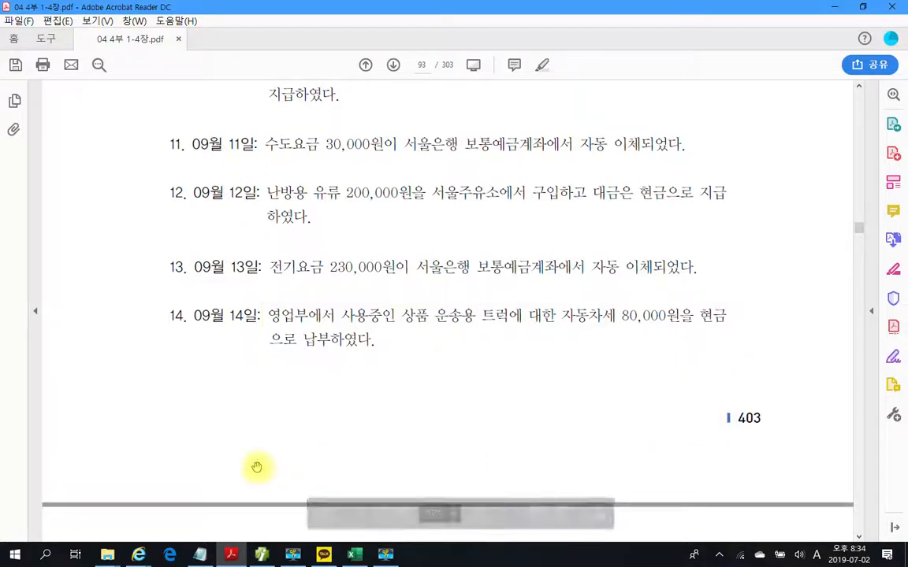
- Return to 일반전표입력 and record a day 14 cash payment (출금) of 80,000 to 817 세금과공과금, leaving 거래처 and 적요 blank
left_click(268, 555)
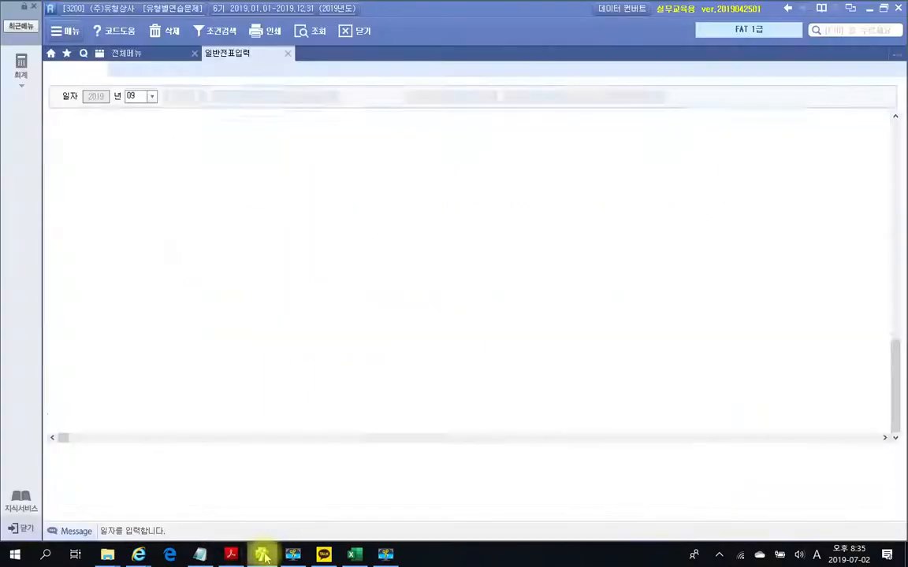
type("14")
key("Return")
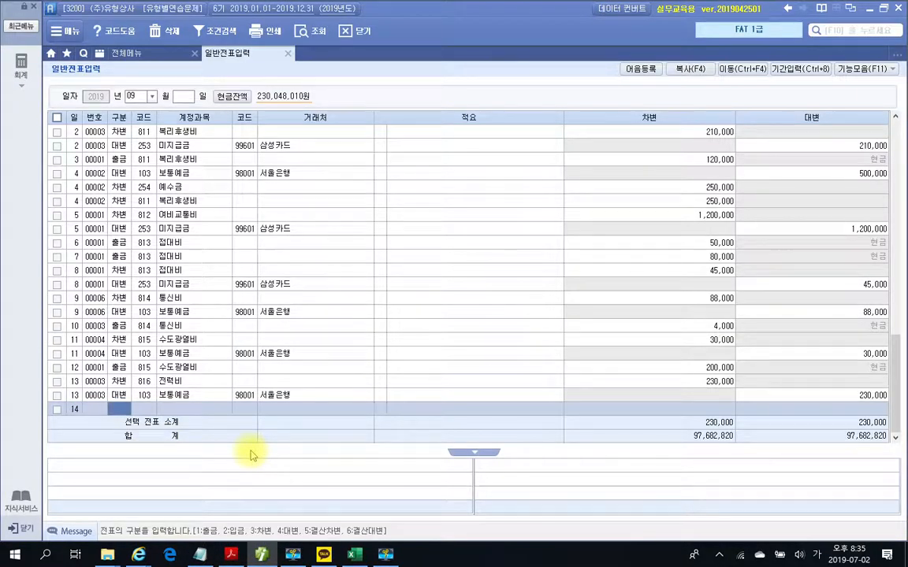
type("1")
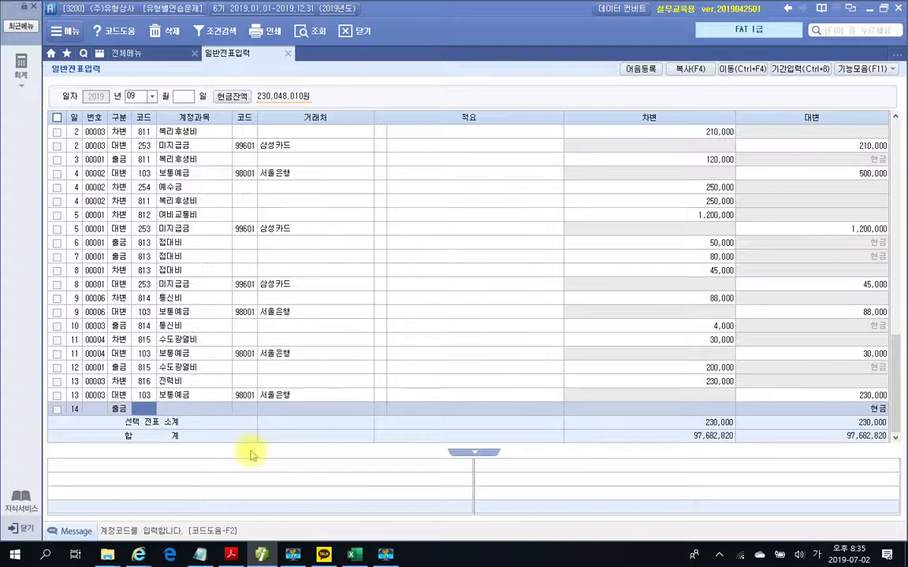
type("817")
key("Return")
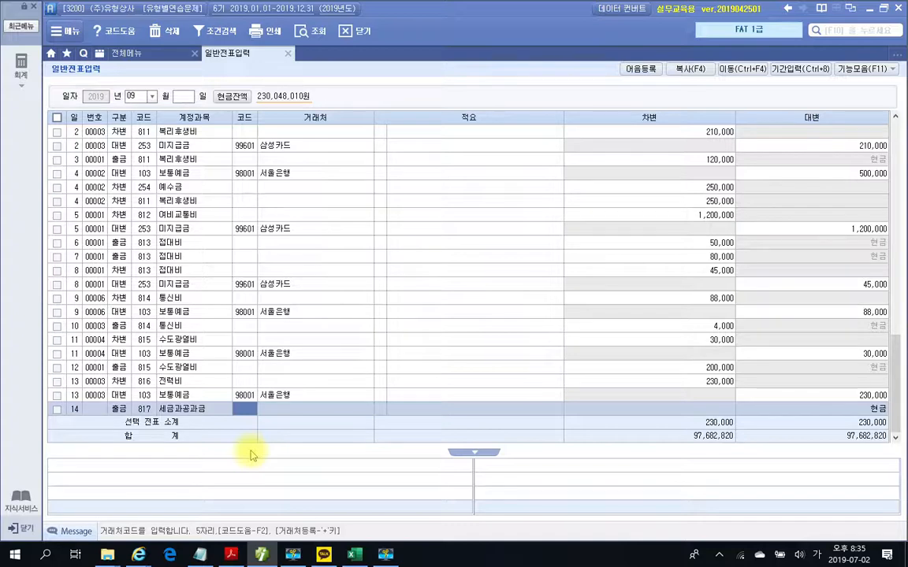
key("Return")
key("Return")
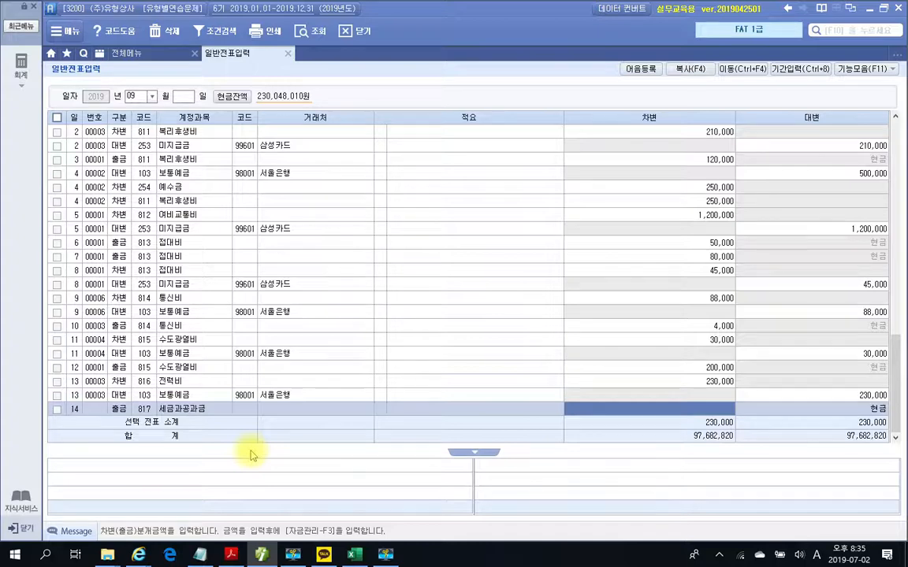
type("800000")
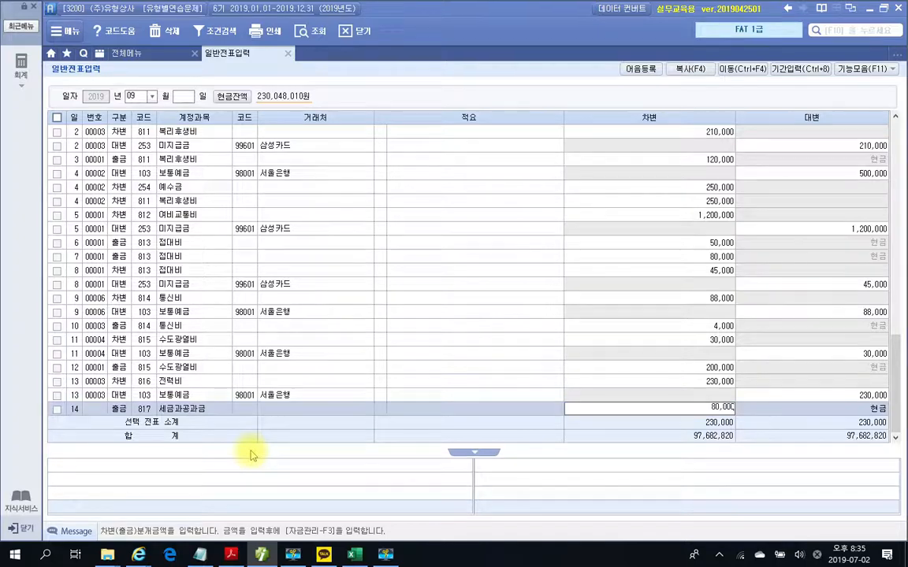
key("Return")
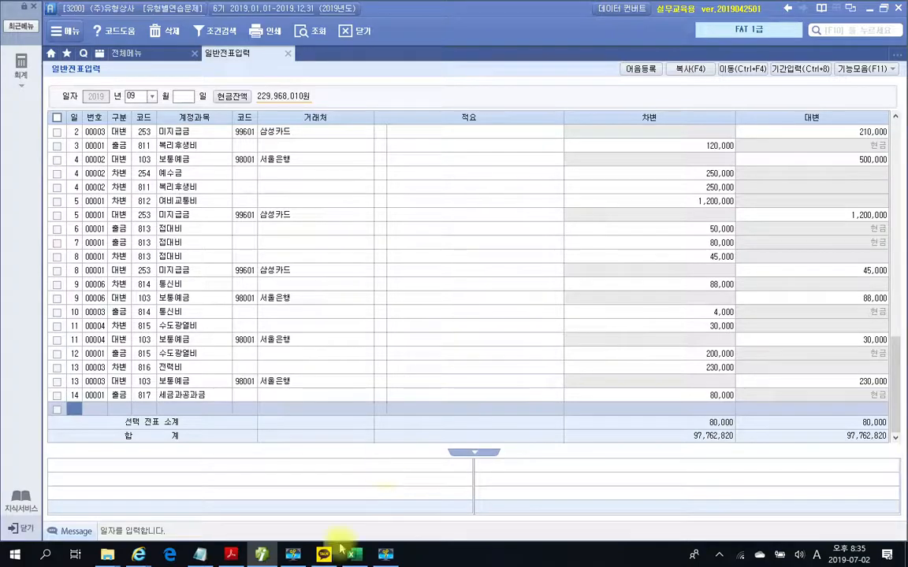
- Switch to the PDF's page 94 and temporarily box transaction 15, underlining 주민세 and 현금으로 납부하였다 and circling the amount in its text
left_click(262, 555)
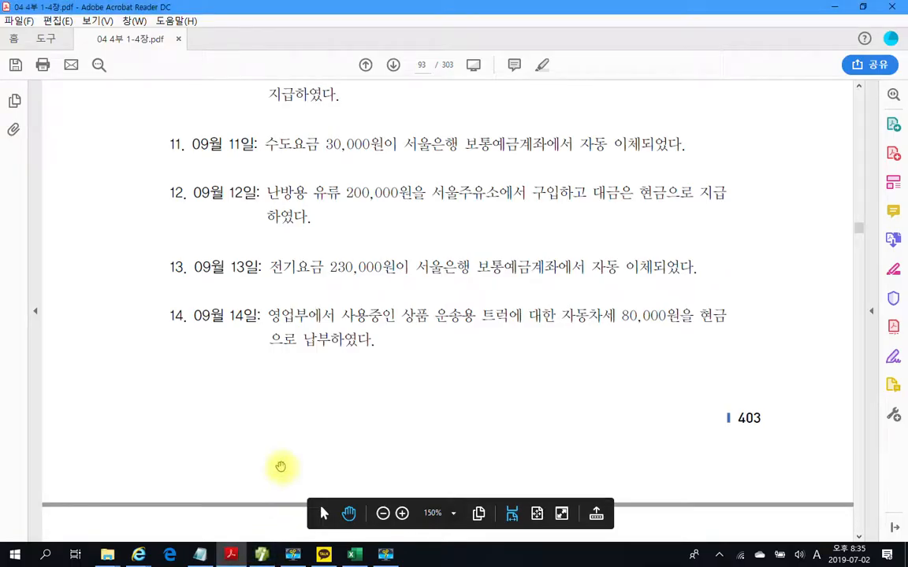
scroll(282, 469, "down", 10)
scroll(280, 467, "down", 1)
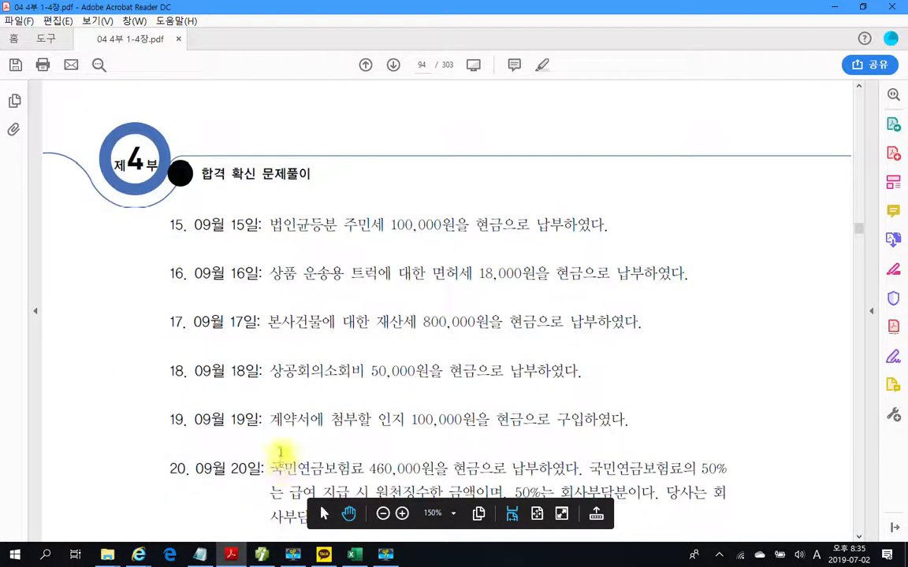
mouse_move(266, 221)
left_mouse_down()
mouse_move(569, 265)
mouse_move(636, 260)
left_mouse_up()
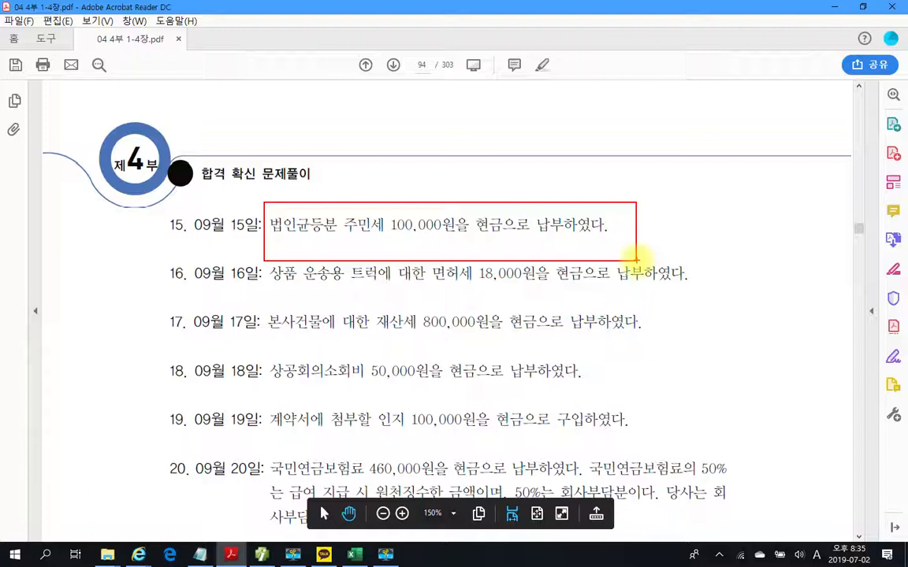
left_click_drag(389, 241, 340, 239)
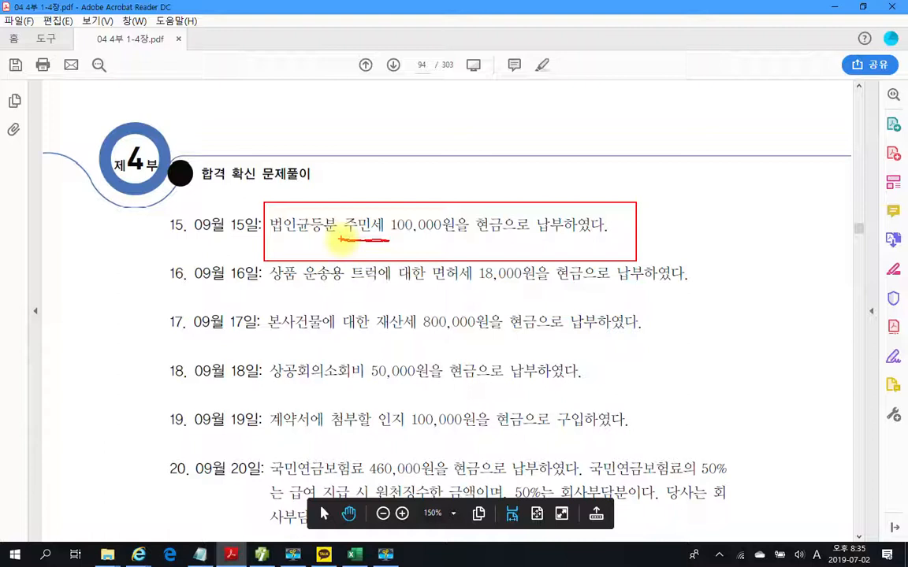
left_click_drag(374, 237, 422, 245)
left_click_drag(479, 244, 637, 245)
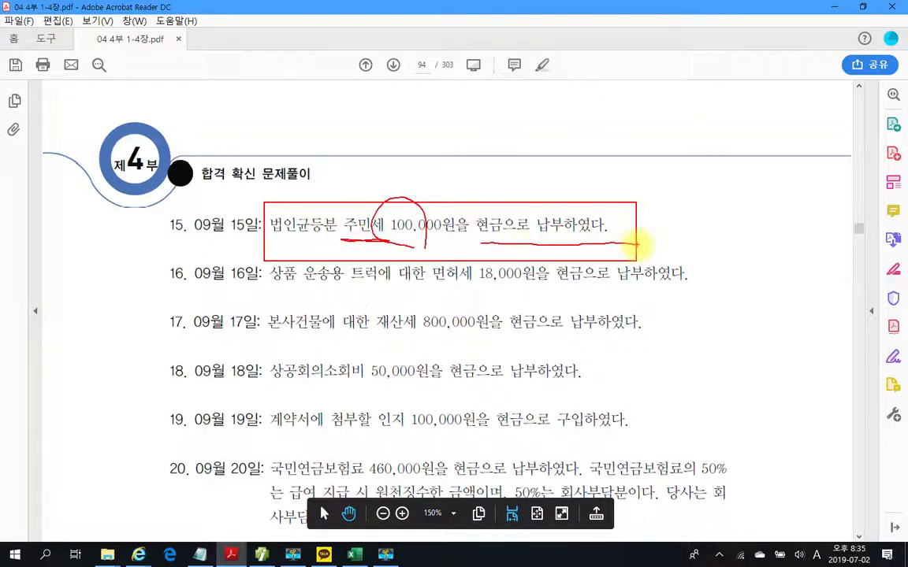
- Temporarily handwrite 세금과공과금 in red above transaction 15 and clear all the markings
left_click_drag(344, 132, 330, 160)
left_click_drag(337, 150, 370, 173)
left_click_drag(380, 114, 382, 203)
mouse_move(390, 131)
left_mouse_down()
mouse_move(384, 169)
mouse_move(415, 154)
left_mouse_up()
left_click_drag(396, 175, 399, 192)
mouse_move(398, 178)
left_mouse_down()
mouse_move(409, 177)
mouse_move(411, 192)
left_mouse_up()
left_click_drag(435, 141, 454, 170)
mouse_move(464, 134)
left_mouse_down()
mouse_move(462, 191)
mouse_move(488, 152)
mouse_move(514, 138)
left_mouse_up()
left_click_drag(496, 145, 493, 159)
mouse_move(483, 163)
left_mouse_down()
mouse_move(517, 151)
mouse_move(501, 169)
mouse_move(539, 163)
left_mouse_up()
left_click_drag(523, 165, 547, 175)
left_click_drag(553, 136, 551, 199)
left_click_drag(554, 175, 575, 165)
mouse_move(579, 125)
left_mouse_down()
mouse_move(608, 146)
mouse_move(603, 170)
mouse_move(612, 190)
left_mouse_up()
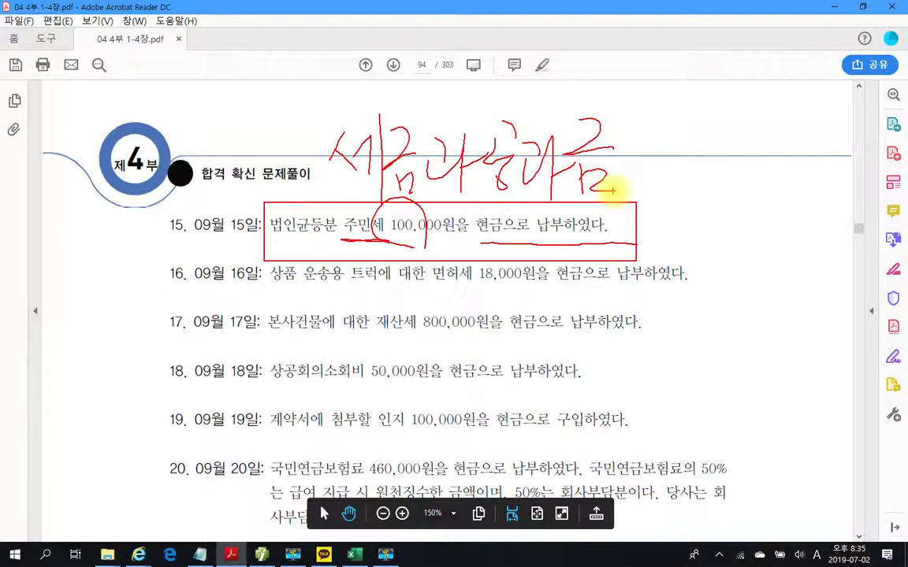
key("Escape")
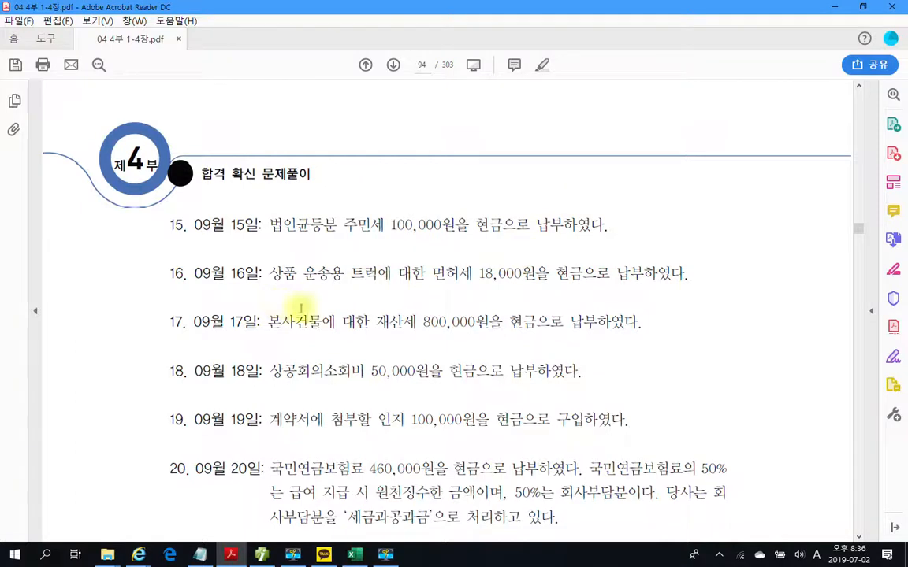
- Return to 일반전표입력 and record a day 15 cash payment (출금) of 100,000 to 817 세금과공과금, leaving 거래처 and 적요 blank
left_click(263, 556)
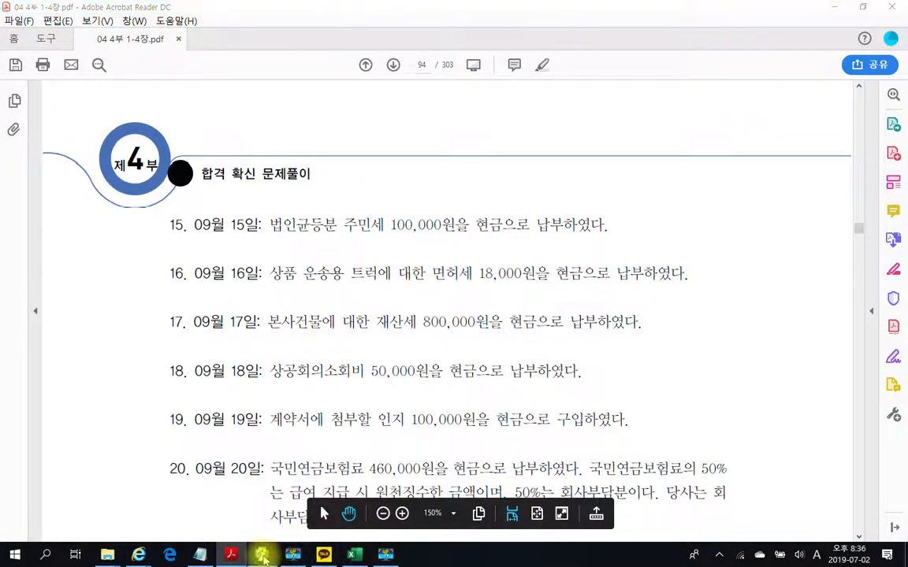
type("1")
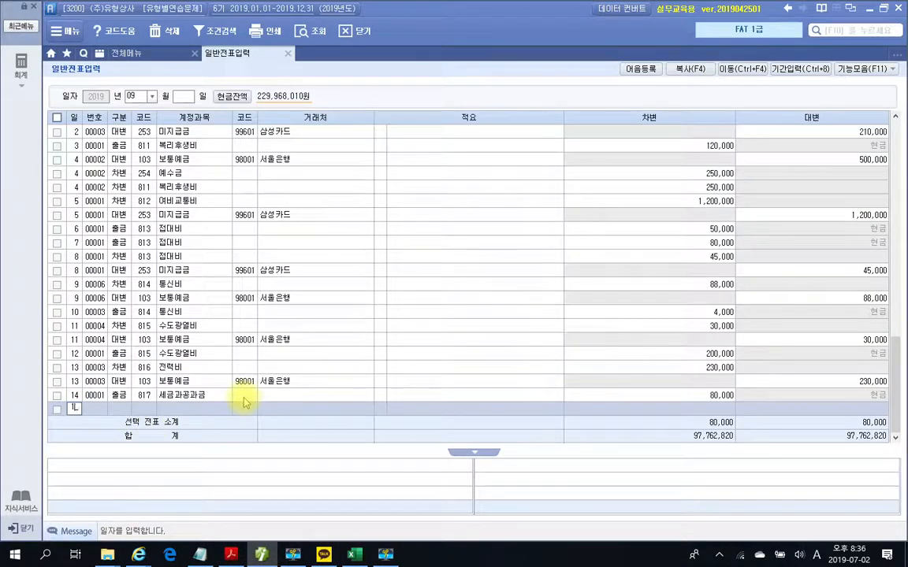
type("5")
key("Return")
type("1")
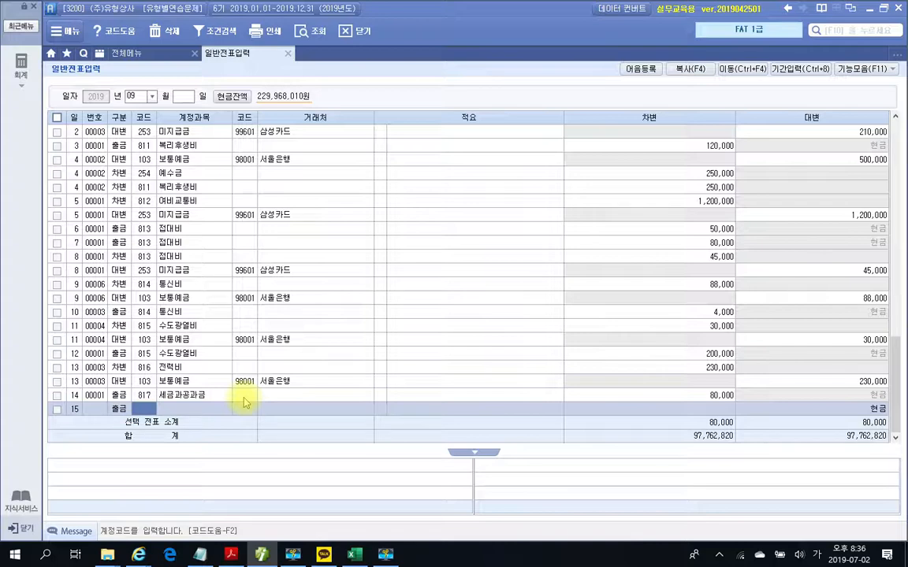
type("817")
key("Return")
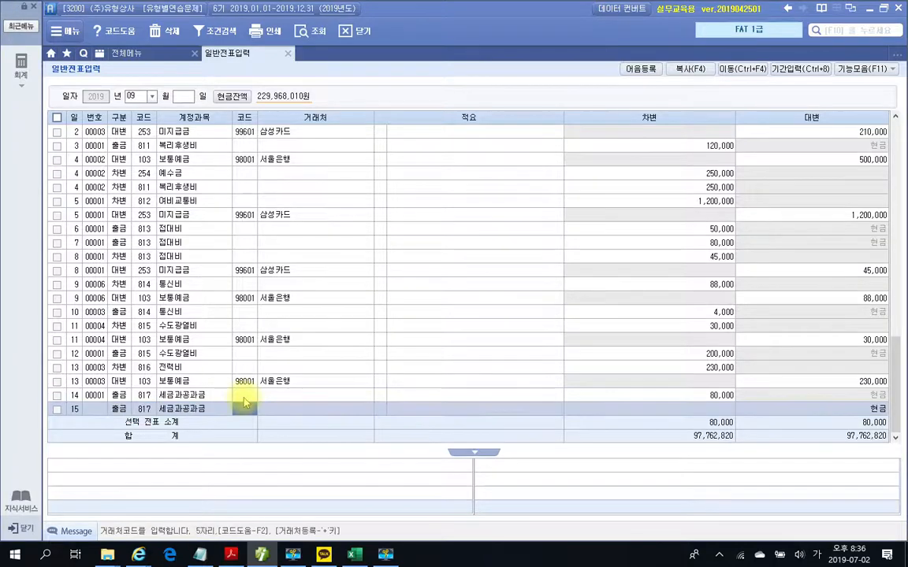
key("Return")
key("Return")
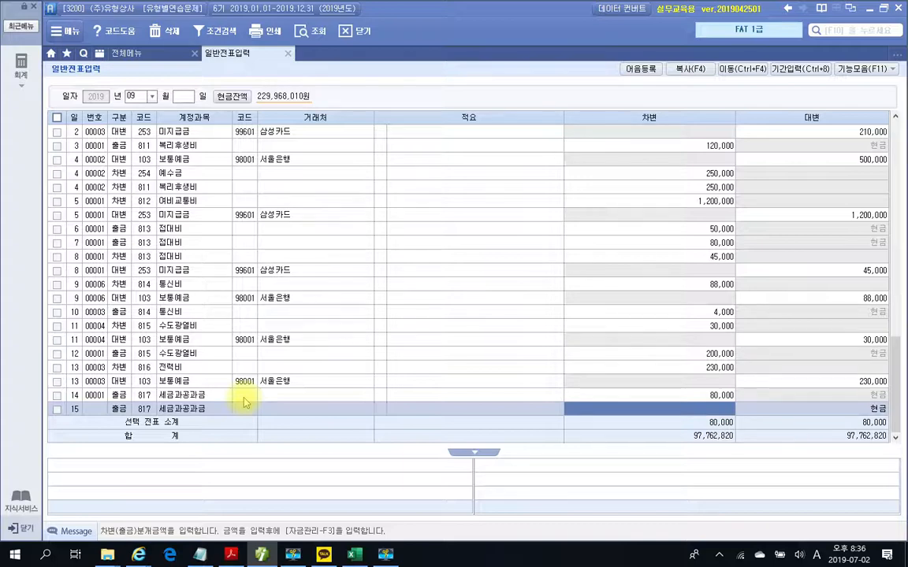
type("1000000")
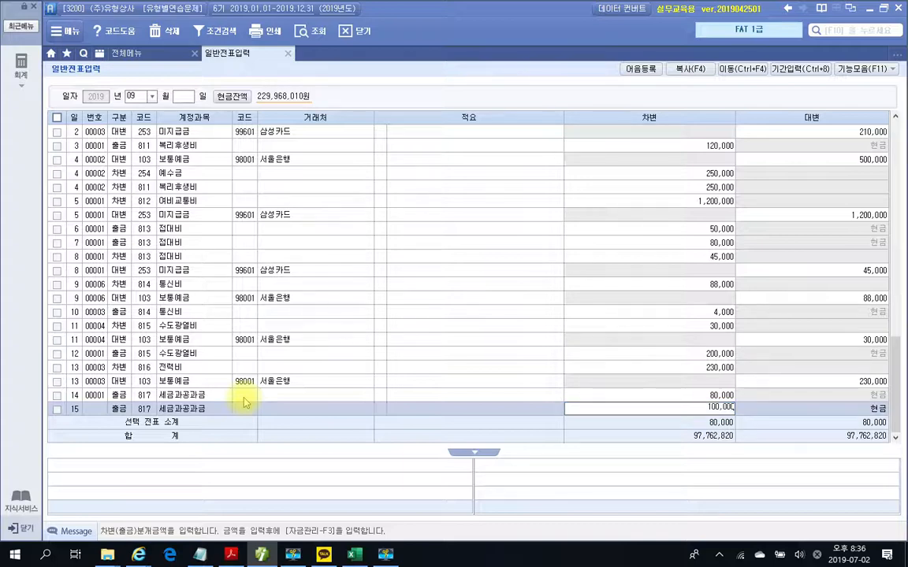
key("Return")
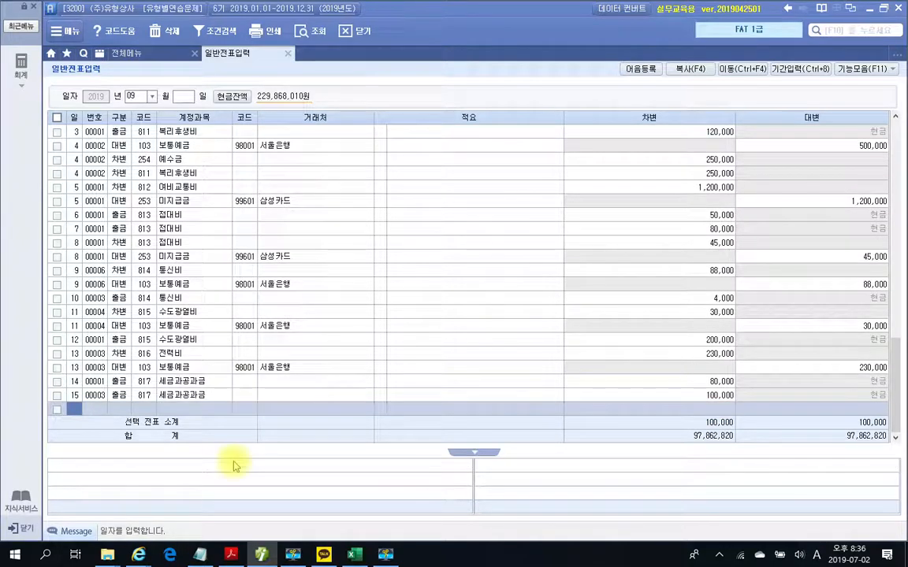
- Switch to the PDF's page 94, temporarily box transaction 16, circling 면허세 18,000 and underlining 현금으로 납부하였다, and clear the markings
left_click(234, 554)
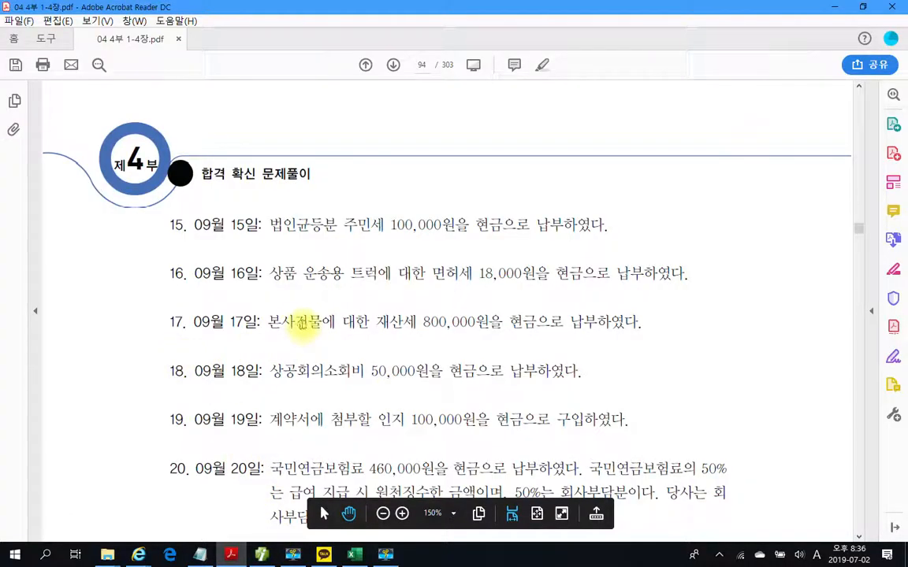
mouse_move(265, 248)
left_mouse_down()
mouse_move(453, 296)
mouse_move(714, 296)
left_mouse_up()
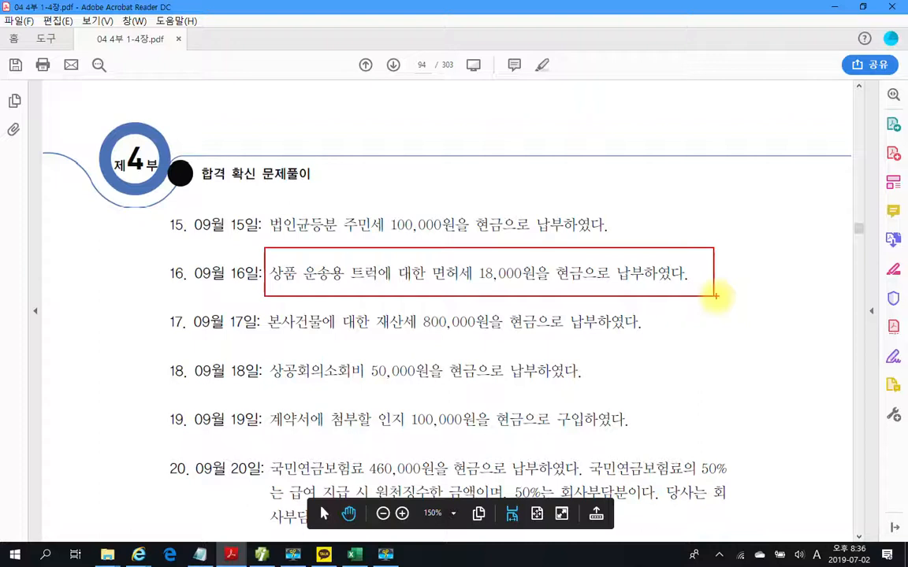
mouse_move(423, 289)
left_mouse_down()
mouse_move(542, 298)
mouse_move(450, 299)
mouse_move(490, 249)
mouse_move(522, 293)
mouse_move(646, 296)
left_mouse_up()
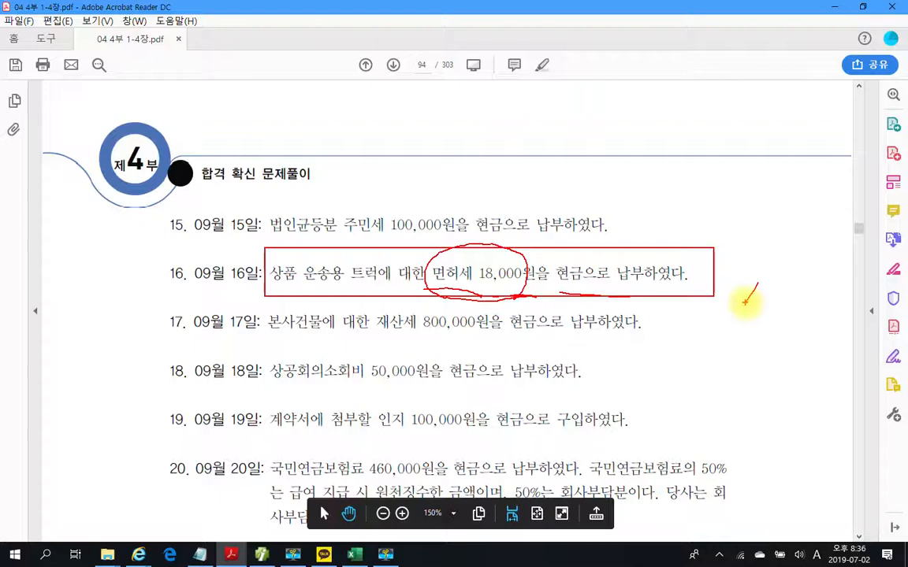
key("Escape")
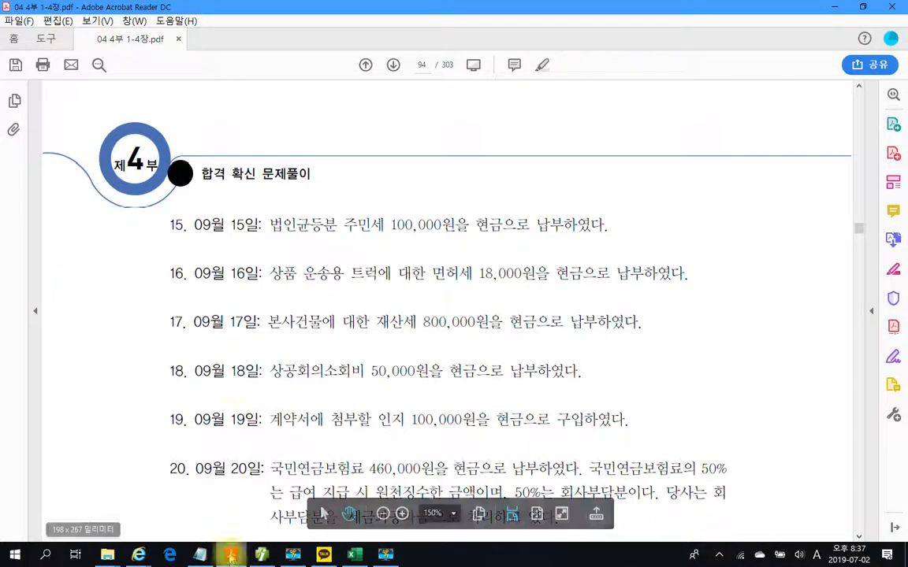
- Return to 일반전표입력 and record a day 16 cash payment (출금) of 18,000 to 817 세금과공과금, leaving 거래처 and 적요 blank
left_click(262, 554)
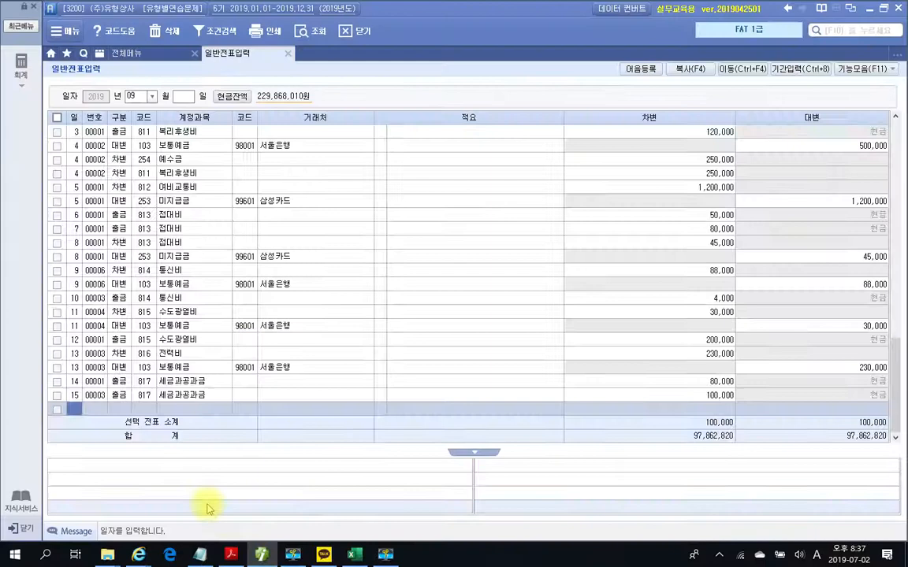
type("16")
key("Return")
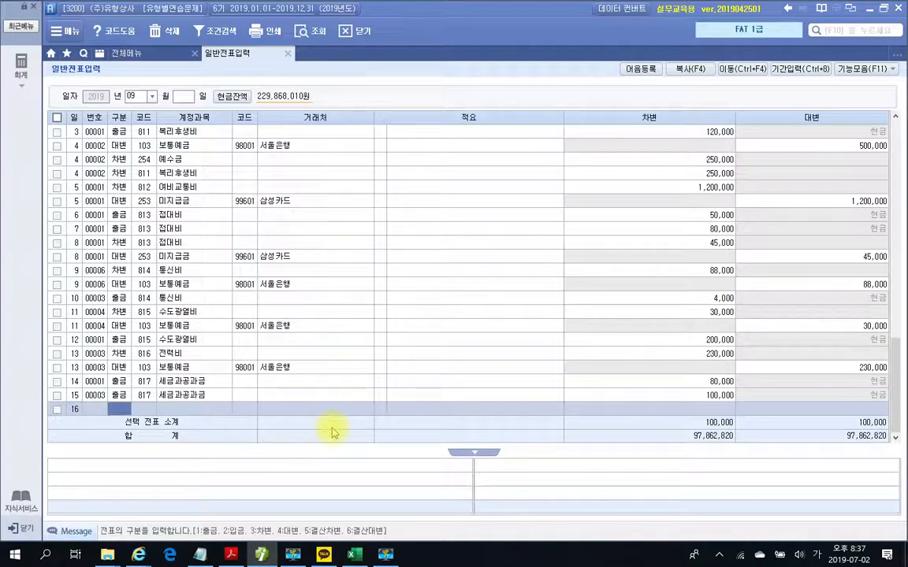
type("1")
key("Return")
type("817")
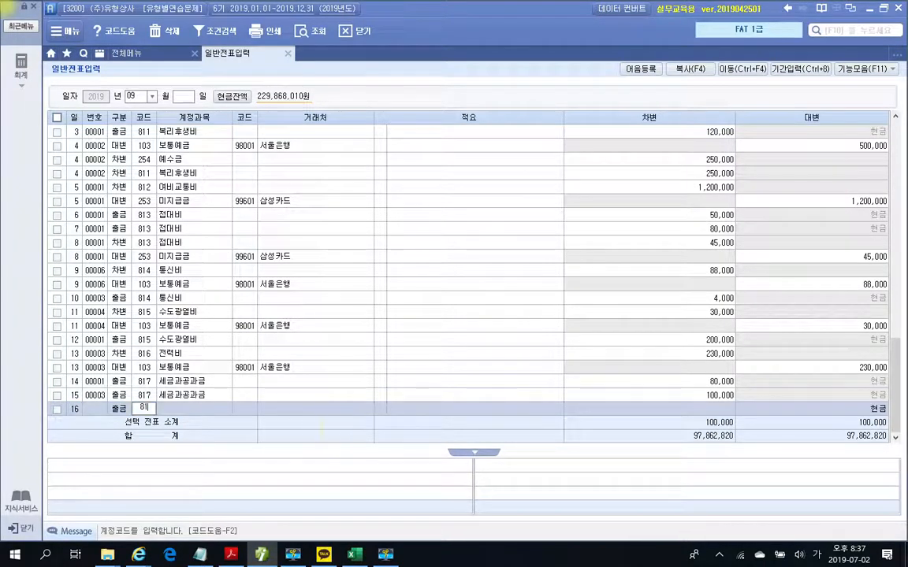
key("Return")
key("Return")
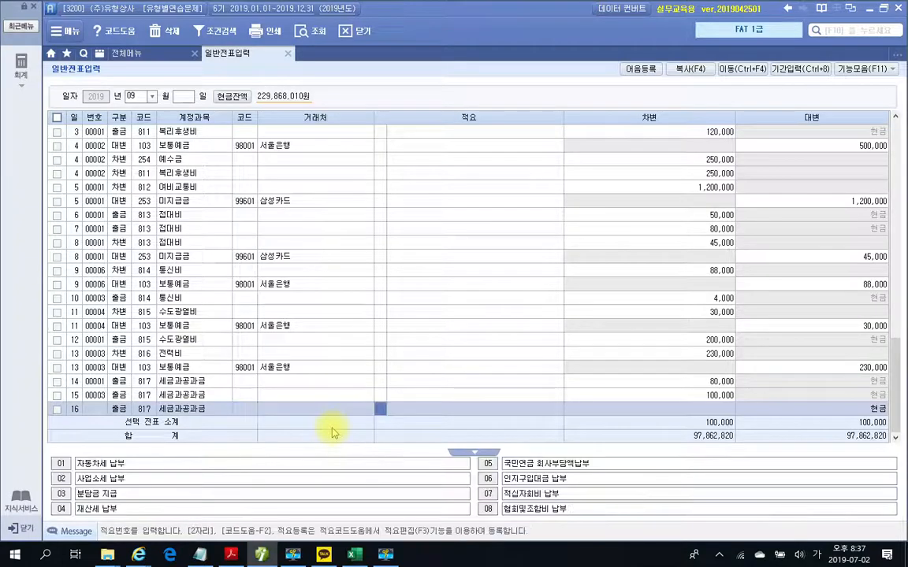
key("Return")
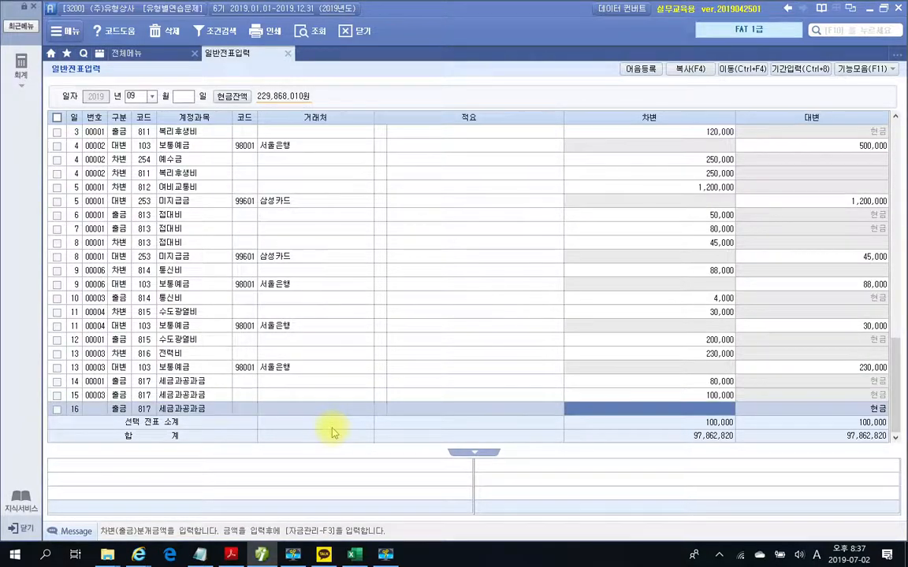
type("180000")
key("Return")
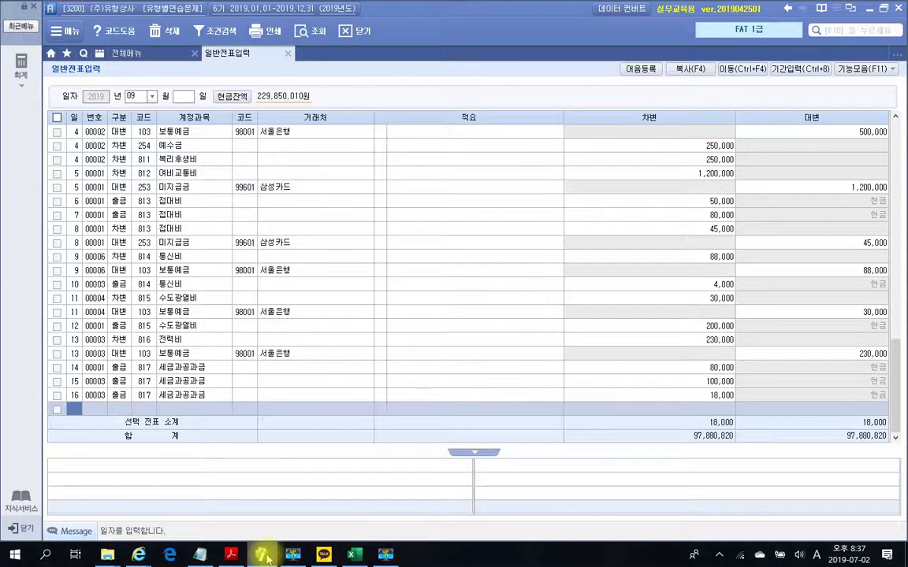
- Switch to the PDF, temporarily box transaction 17, underlining 재산세 and 현금으로, and clear the markings
left_click(230, 557)
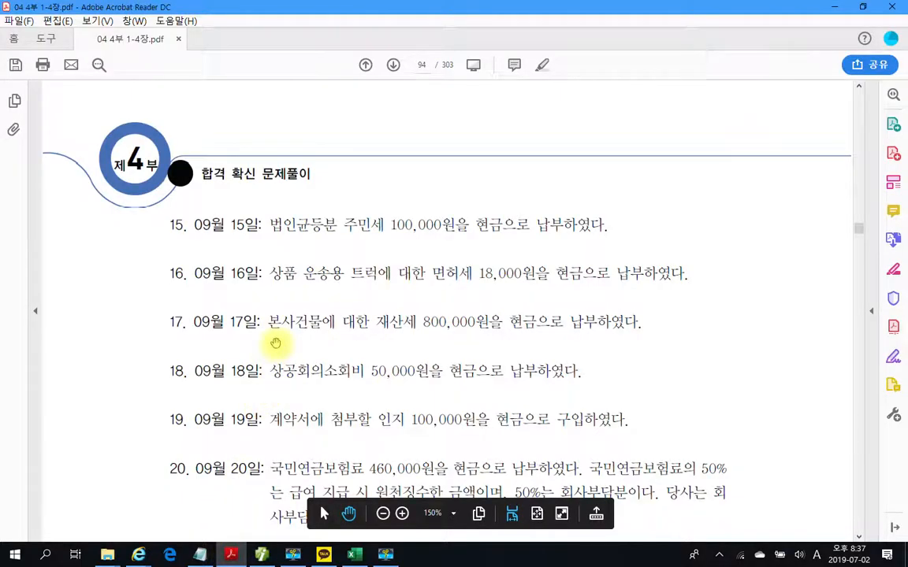
scroll(276, 342, "down", 1)
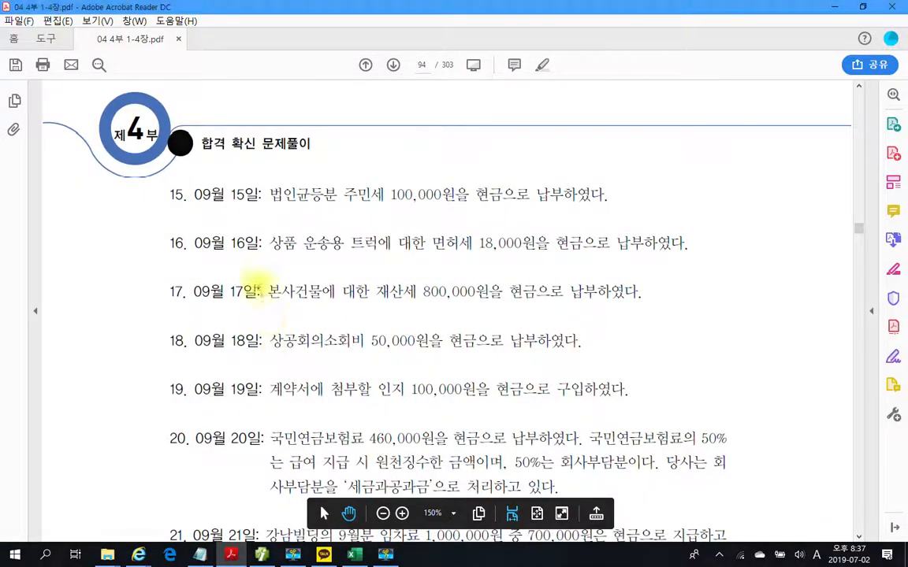
left_click_drag(256, 267, 457, 318)
left_click_drag(561, 318, 711, 327)
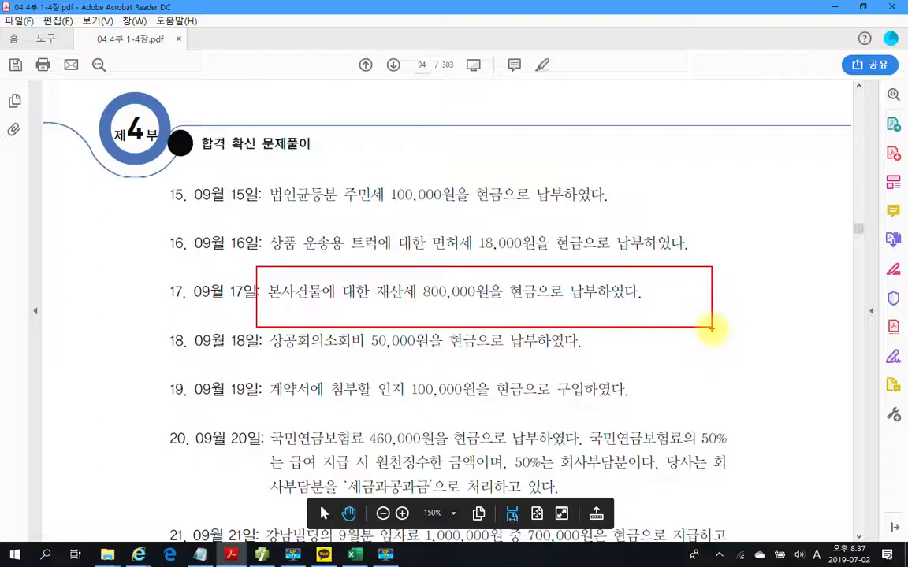
left_click_drag(372, 300, 434, 311)
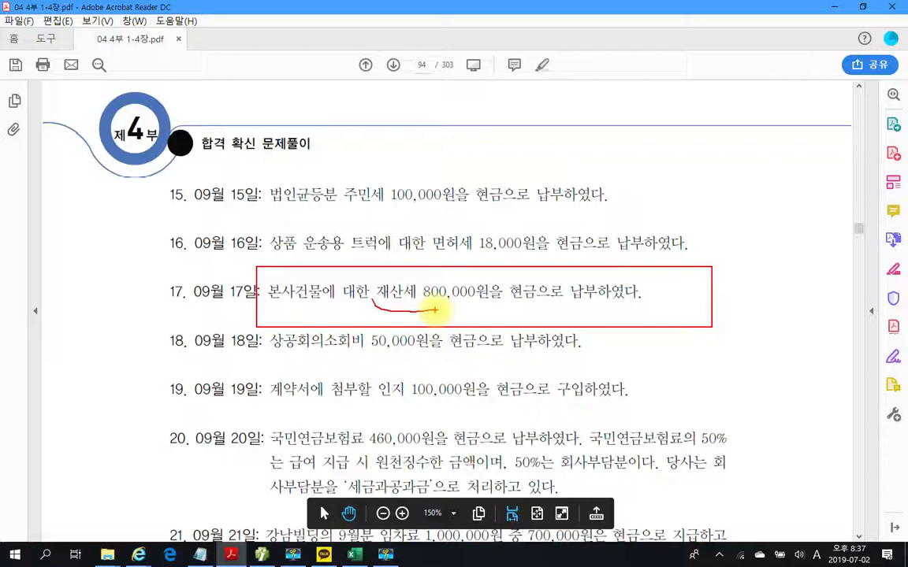
left_click_drag(510, 311, 563, 301)
key("Escape")
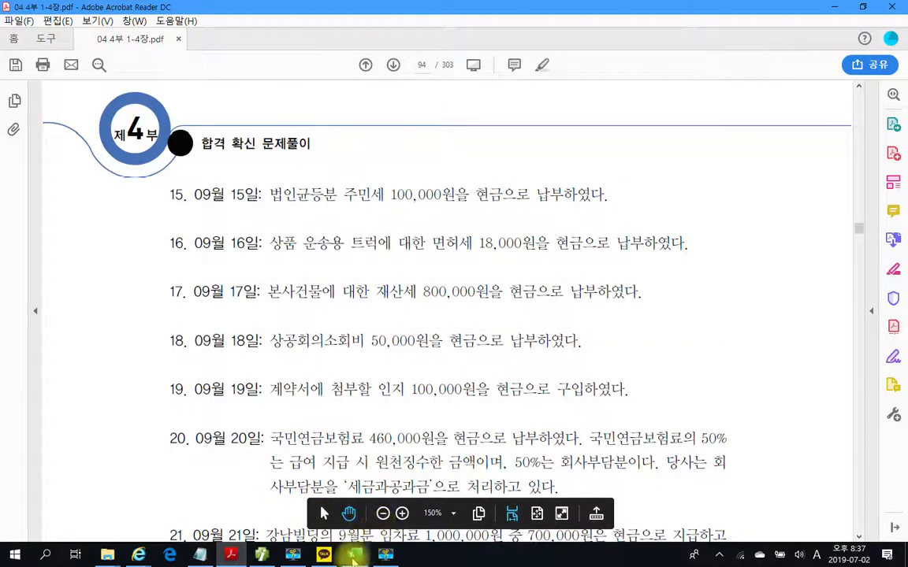
- Return to 일반전표입력 and record a day 17 cash payment (출금) of 800,000 to 817 세금과공과금, leaving 거래처 and 적요 blank
mouse_move(266, 560)
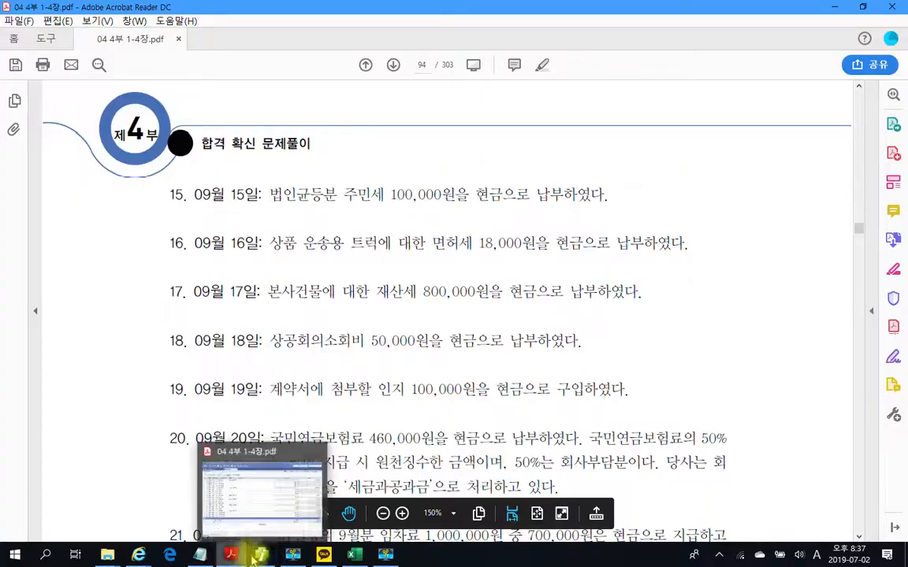
left_click(225, 453)
type("17")
key("Return")
type("1")
key("Return")
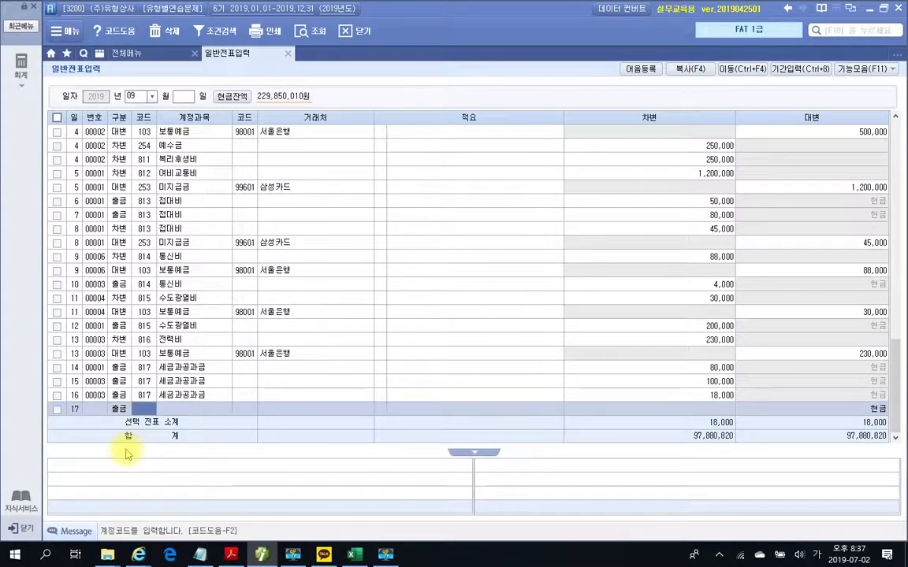
type("817")
key("Return")
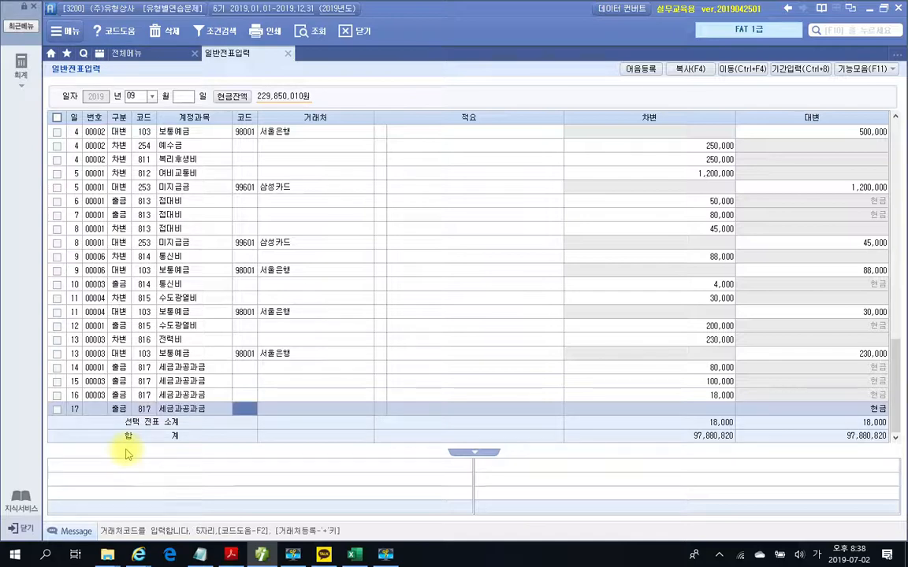
key("Return")
key("Return")
type("800,000")
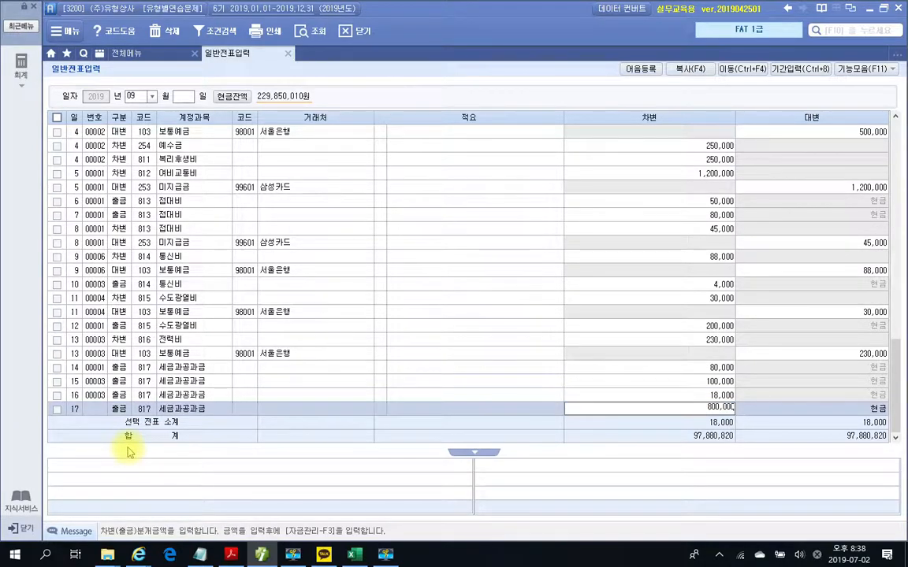
key("Return")
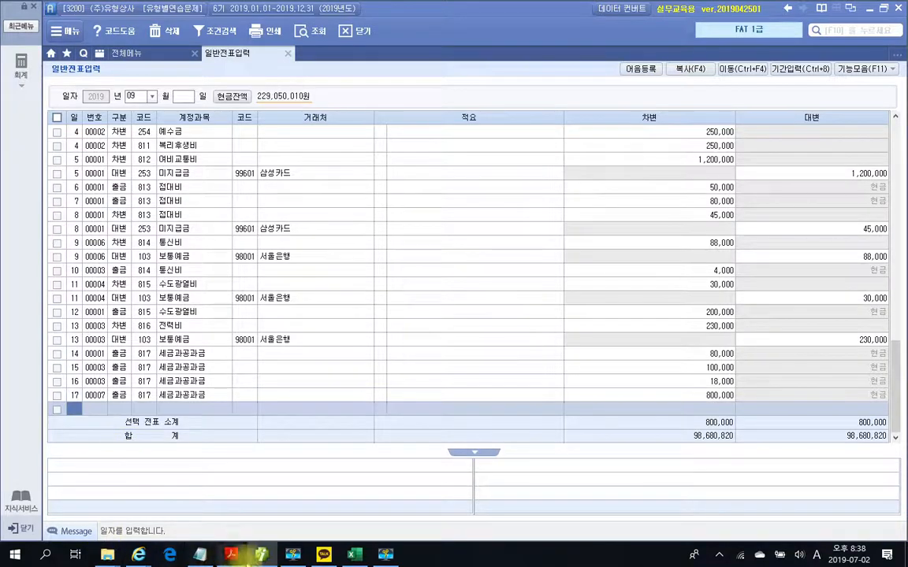
- Switch to the PDF and temporarily box transaction 18 about 상공회의소회비, clearing the box after reading it
left_click(231, 555)
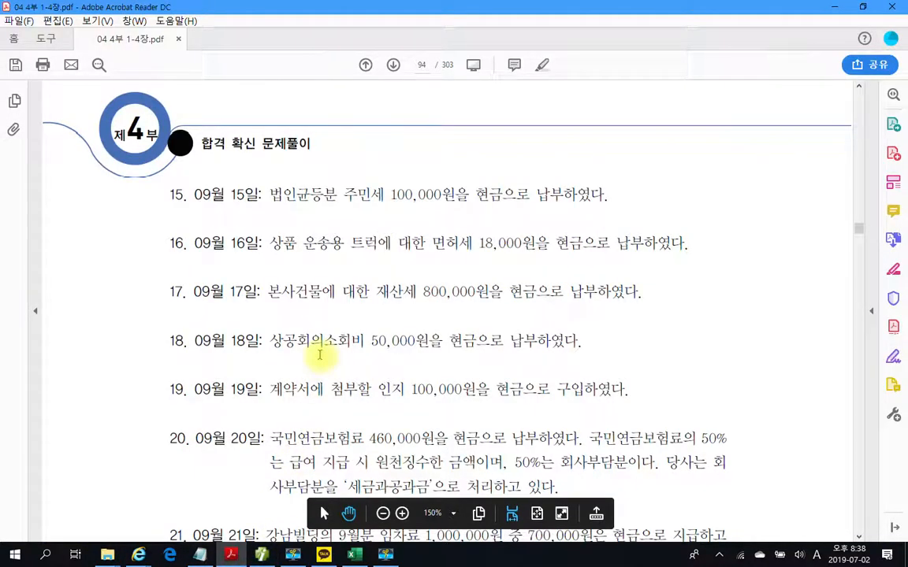
left_click_drag(254, 312, 658, 370)
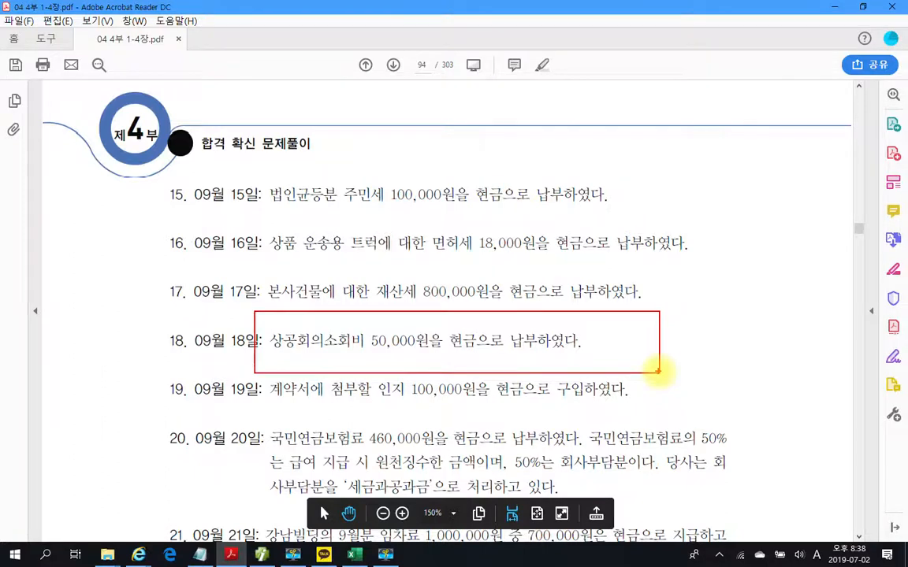
key("Escape")
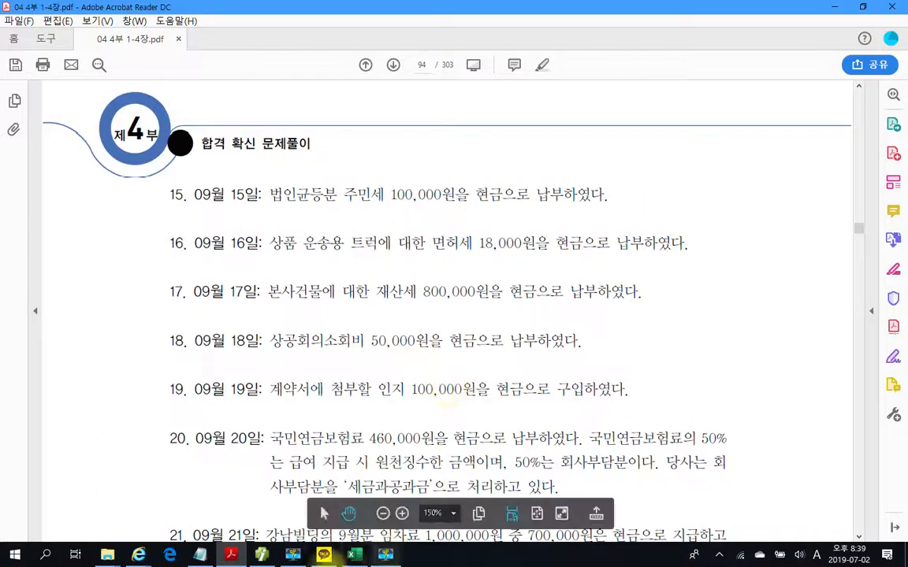
- Return to 일반전표입력 and record a day 18 cash payment (출금) of 50,000 to 817 세금과공과금, leaving 거래처 and 적요 blank
left_click(261, 554)
type("18")
key("Return")
type("1")
key("Return")
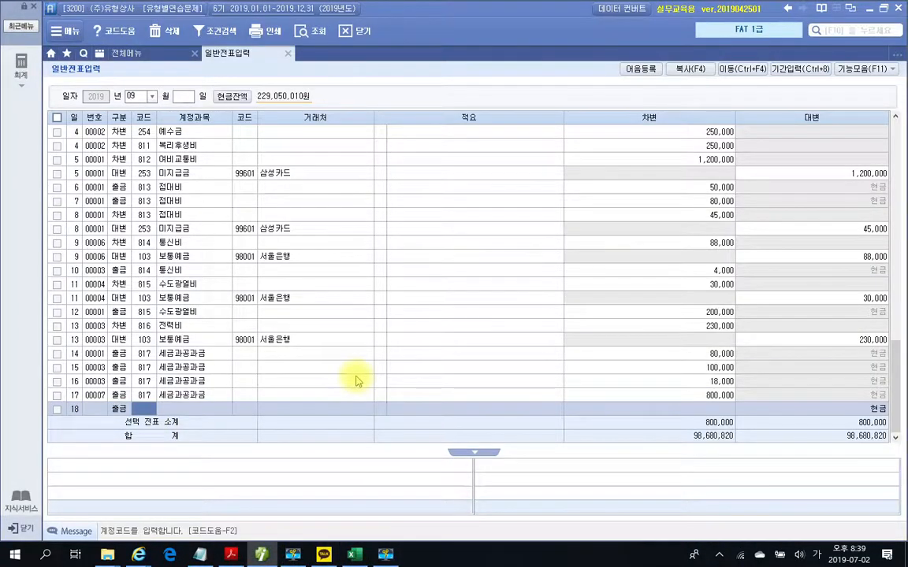
type("817")
key("Return")
key("Return")
key("Return")
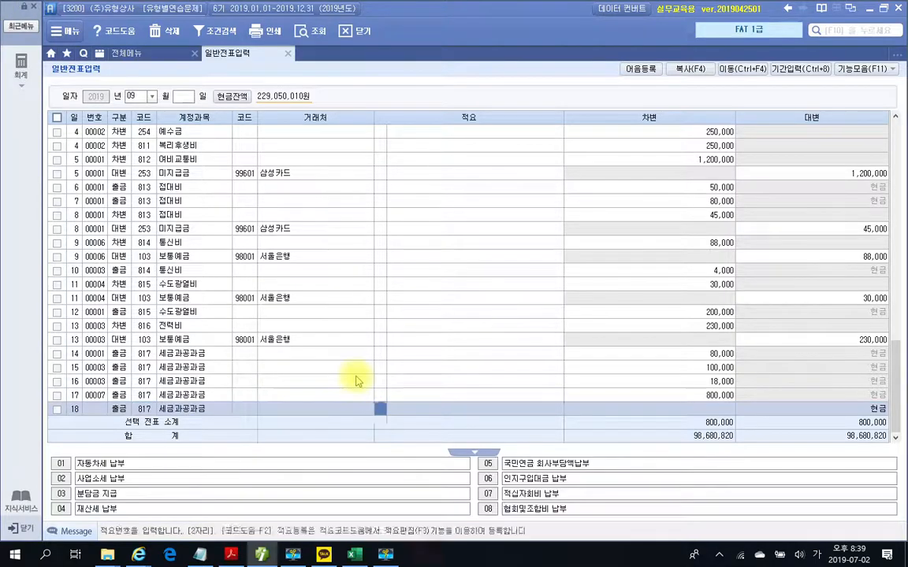
key("Return")
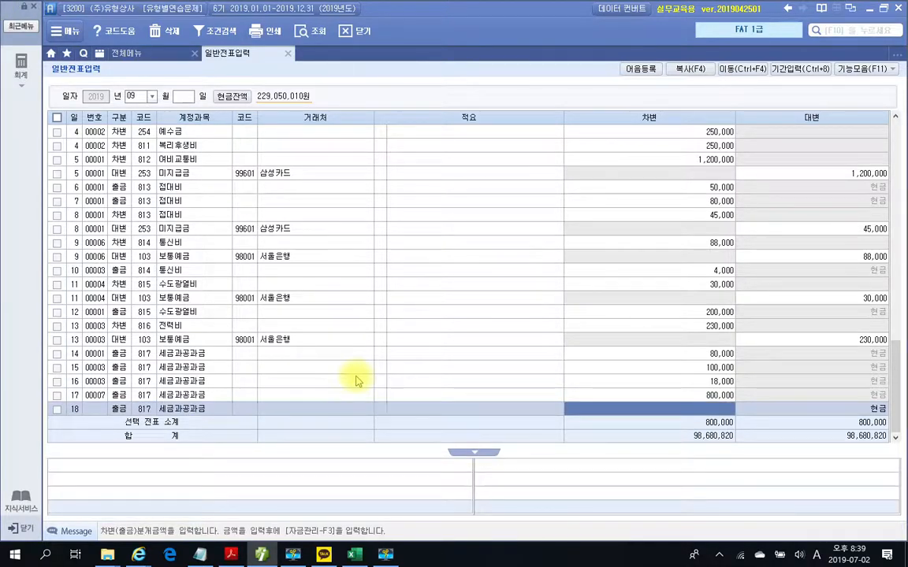
type("500000")
key("Return")
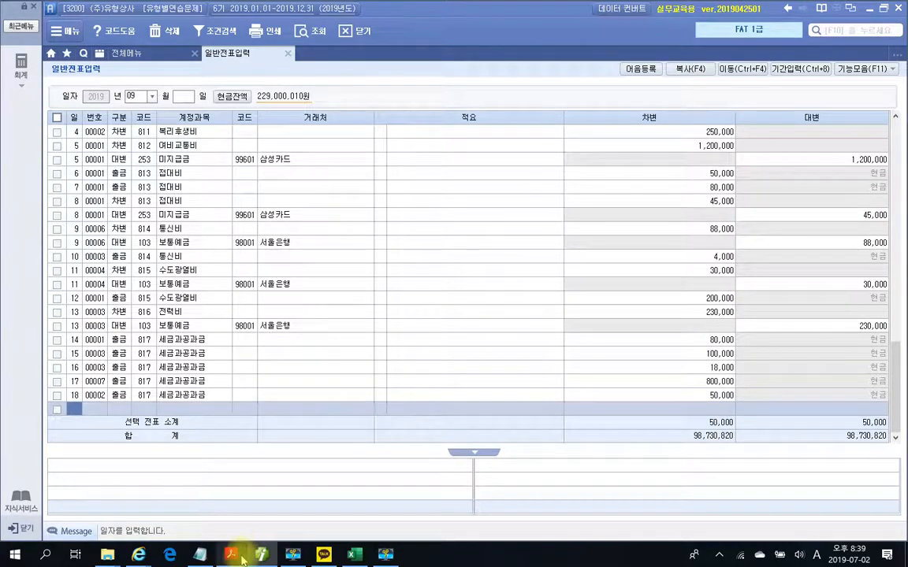
- Switch to the PDF, temporarily box transaction 19, circle 인지 and handwrite 세금과공과금 in red beside it, and clear all the markings
left_click(238, 451)
scroll(238, 449, "down", 2)
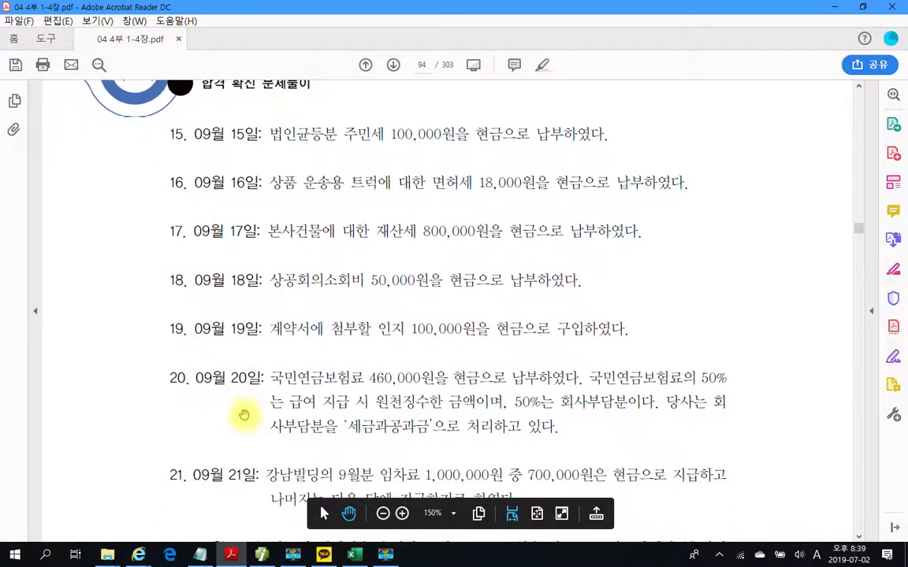
key("ctrl+2")
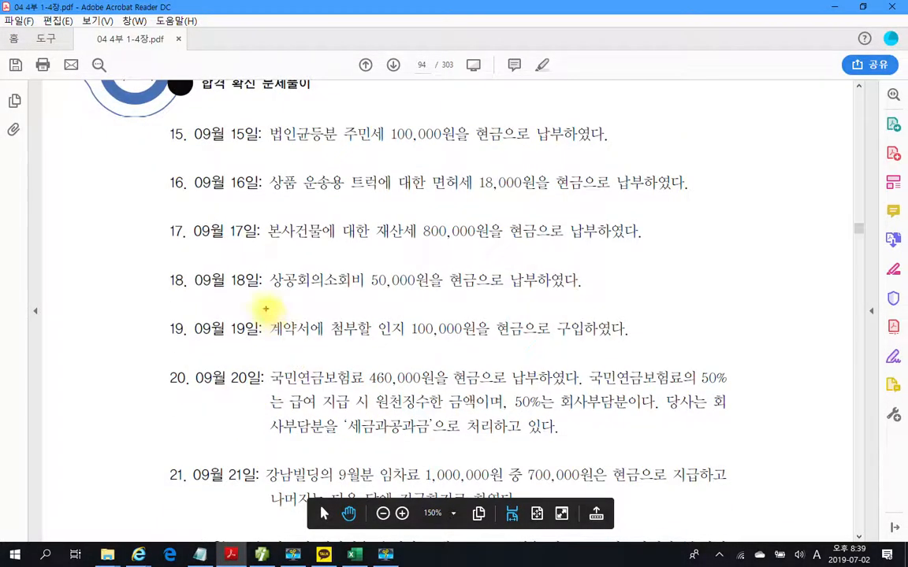
mouse_move(266, 308)
left_mouse_down()
mouse_move(354, 344)
mouse_move(668, 359)
left_mouse_up()
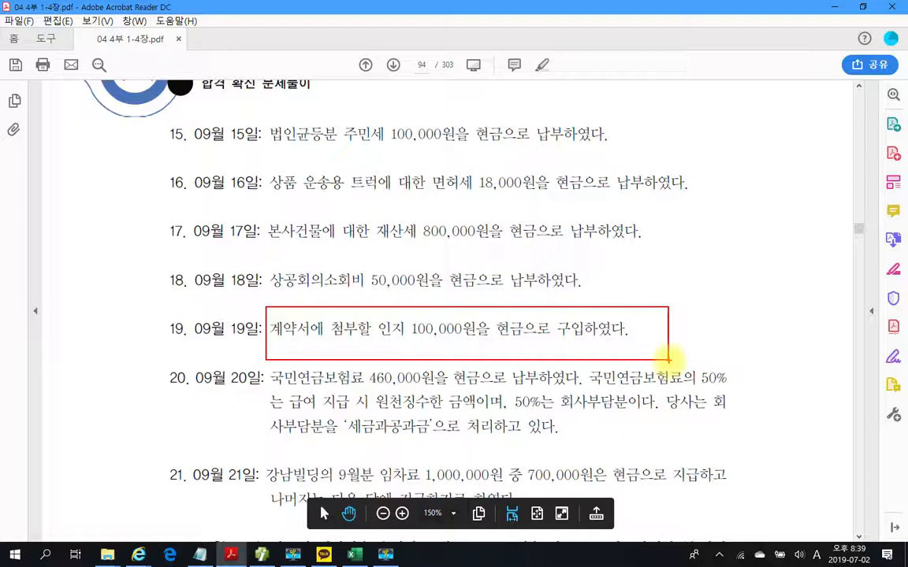
mouse_move(401, 359)
left_mouse_down()
mouse_move(370, 339)
mouse_move(395, 364)
left_mouse_up()
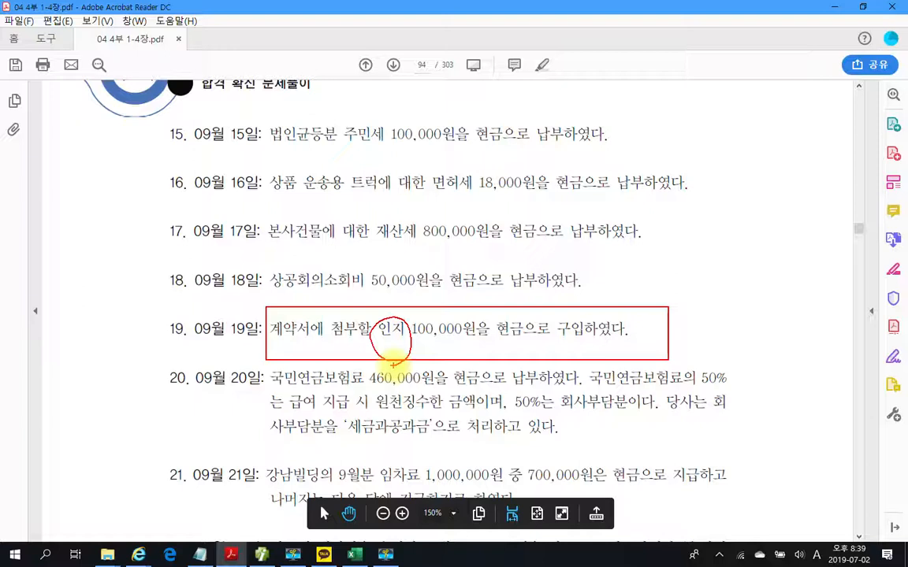
mouse_move(392, 364)
left_mouse_down()
mouse_move(644, 294)
mouse_move(654, 295)
mouse_move(668, 343)
mouse_move(674, 290)
mouse_move(659, 318)
mouse_move(685, 300)
mouse_move(763, 307)
mouse_move(796, 300)
mouse_move(800, 331)
mouse_move(819, 311)
mouse_move(837, 360)
mouse_move(861, 315)
mouse_move(885, 299)
mouse_move(867, 319)
mouse_move(876, 330)
left_mouse_up()
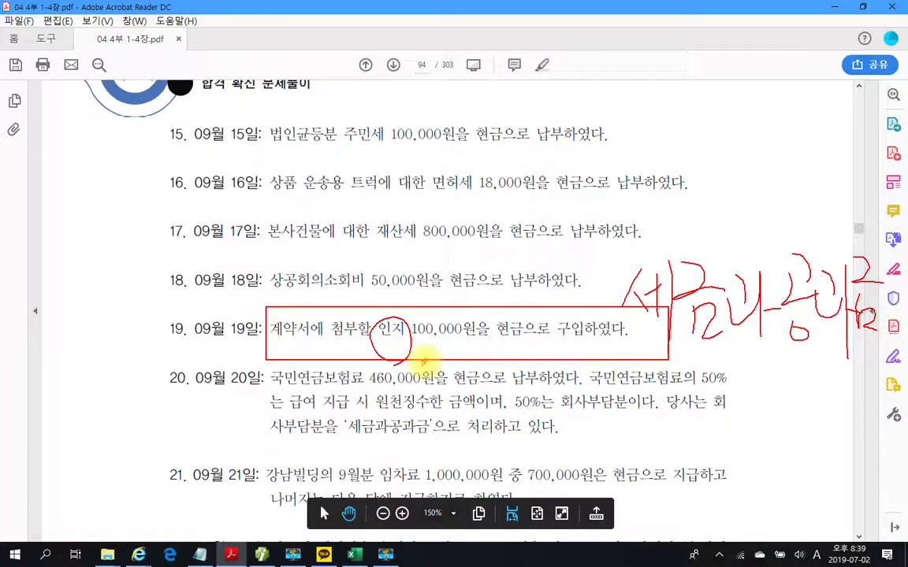
key("Escape")
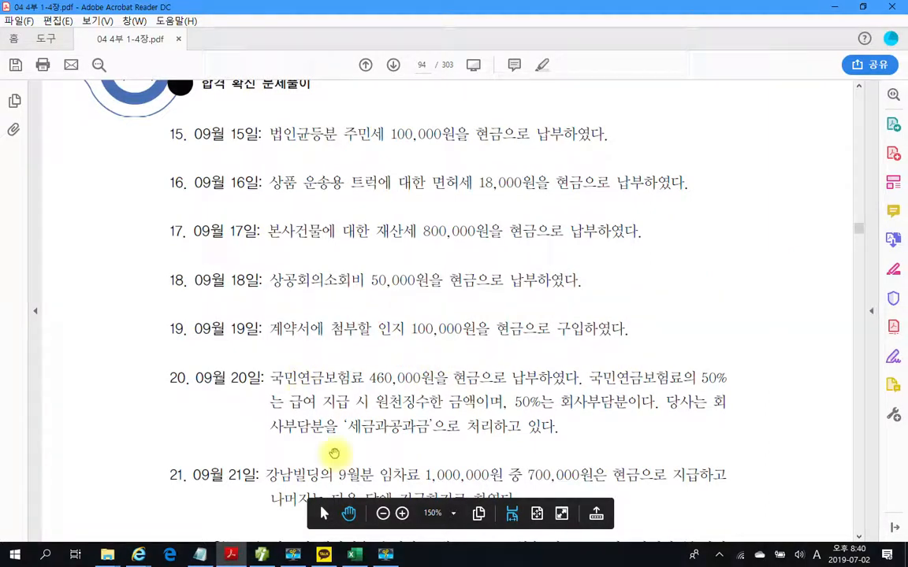
- Return to 일반전표입력 and record a day 19 cash payment (출금) of 100,000 to 817 세금과공과금, leaving 거래처 and 적요 blank
left_click(262, 555)
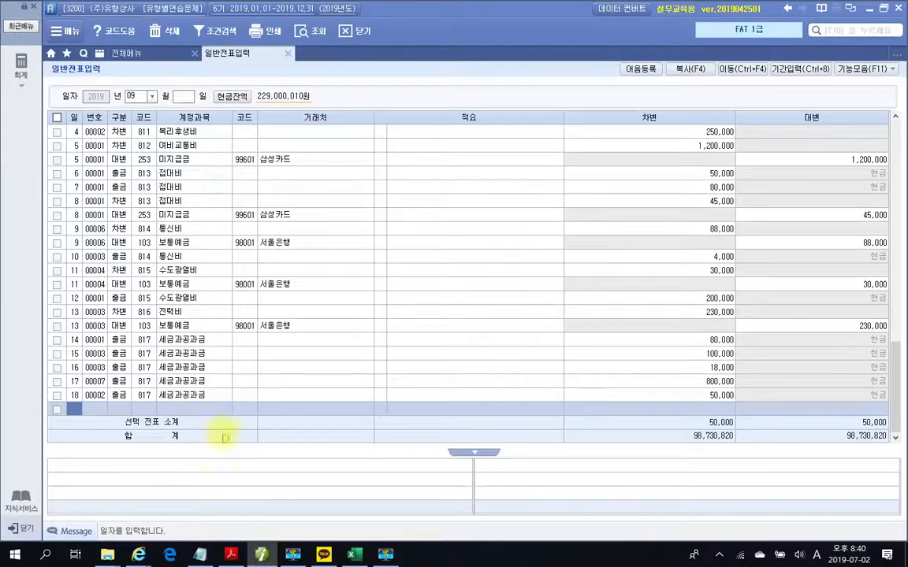
type("19")
key("Return")
type("1")
key("Return")
type("817")
key("Return")
key("Return")
key("Return")
type("100,000")
key("Return")
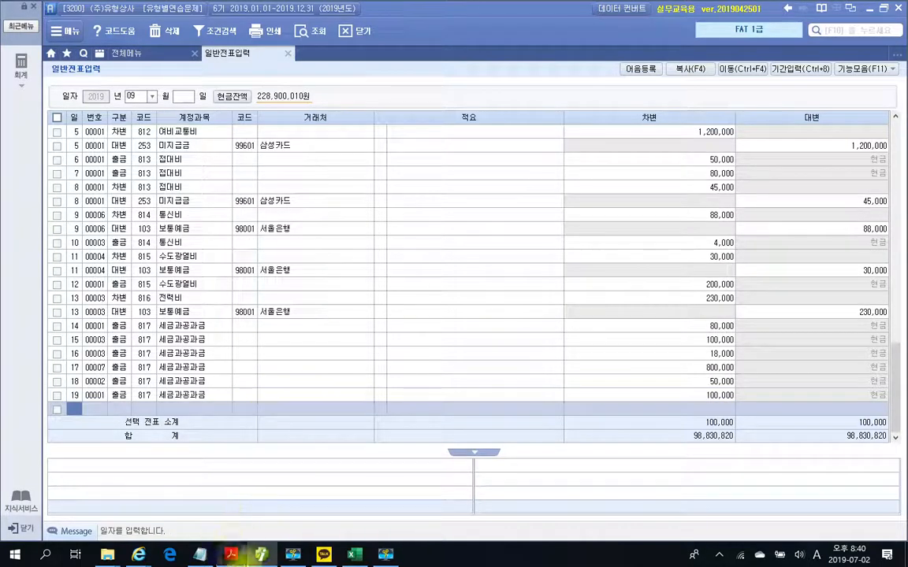
- Switch to the PDF, temporarily box transaction 20, and mark 국민연금보험료 460,000원, 원천징수한, 50%는 회사부담분이다 and 세금과공과금 in red
left_click(230, 554)
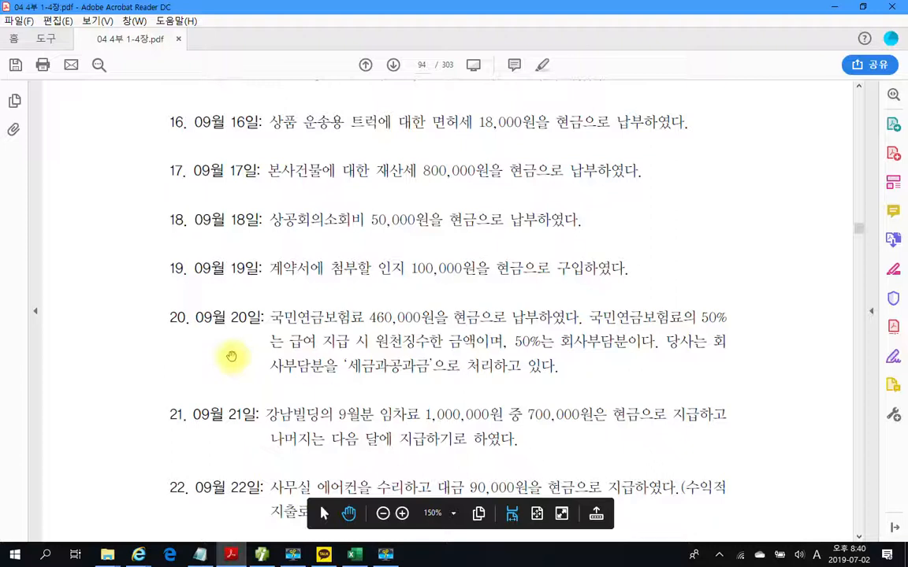
scroll(230, 357, "down", 1)
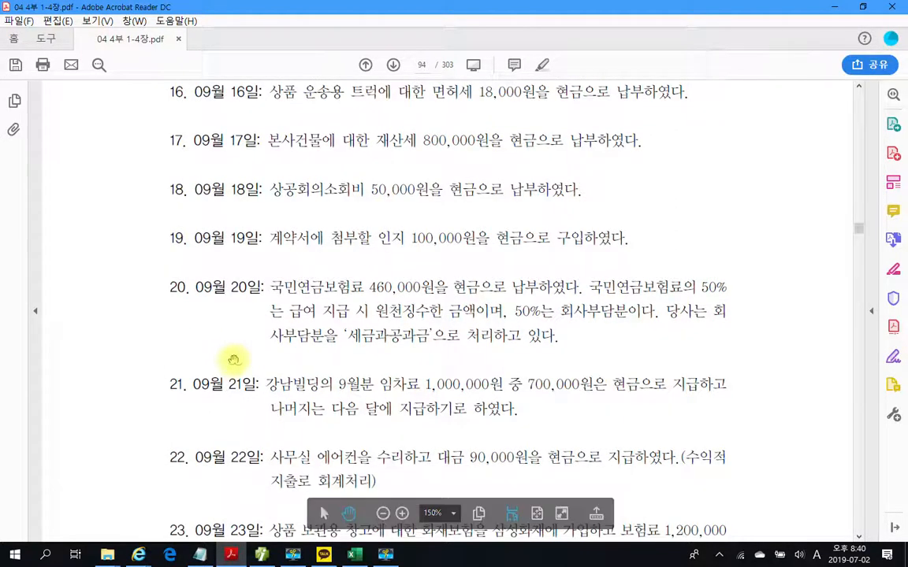
left_click_drag(267, 264, 776, 368)
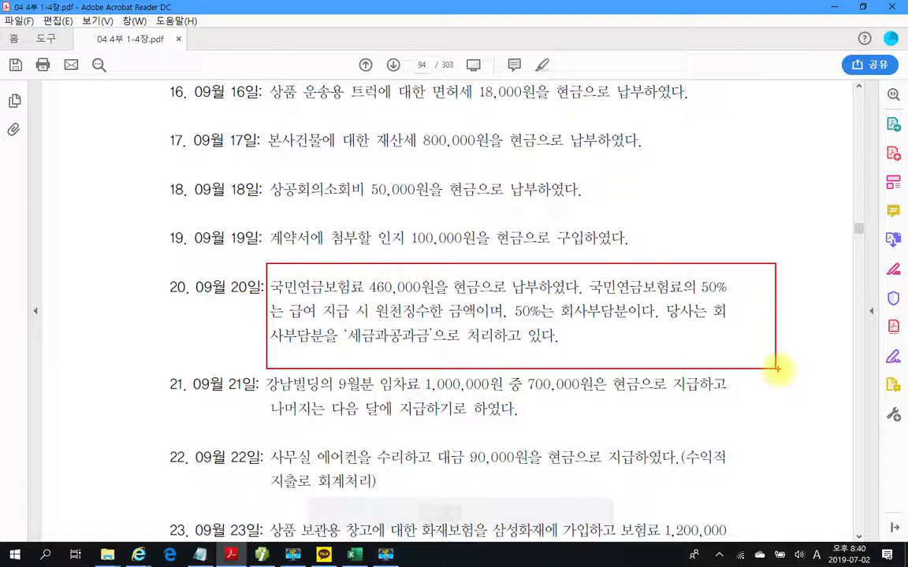
mouse_move(514, 307)
left_mouse_down()
mouse_move(519, 319)
mouse_move(662, 324)
left_mouse_up()
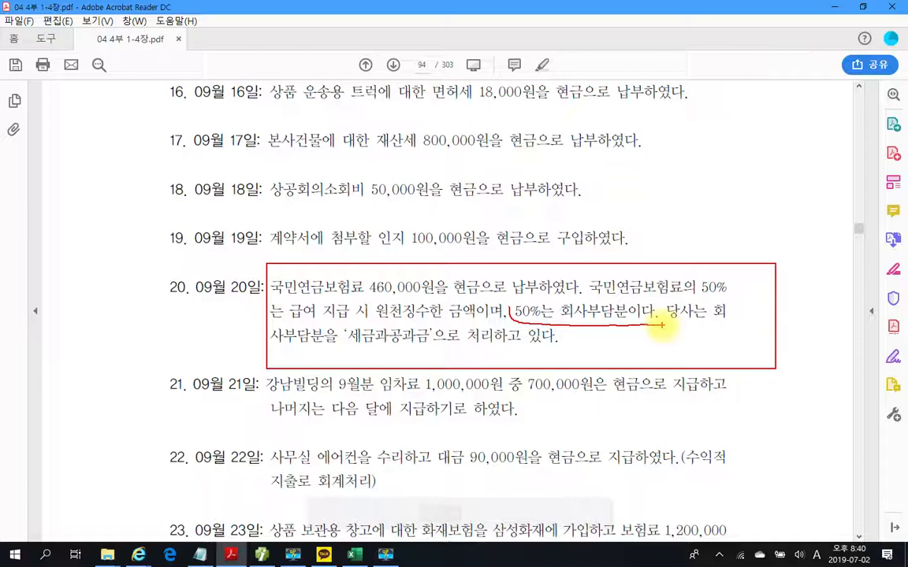
left_click_drag(349, 339, 434, 347)
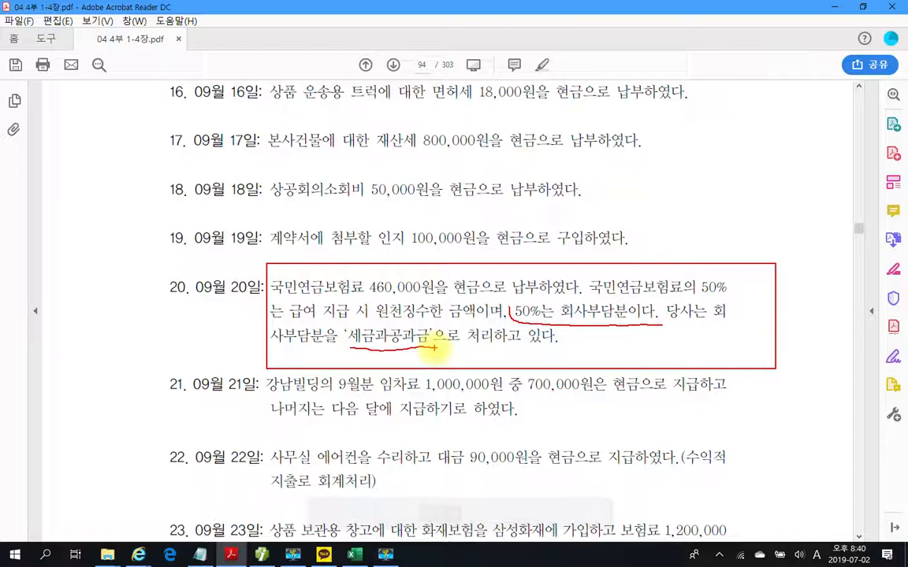
left_click_drag(270, 293, 463, 300)
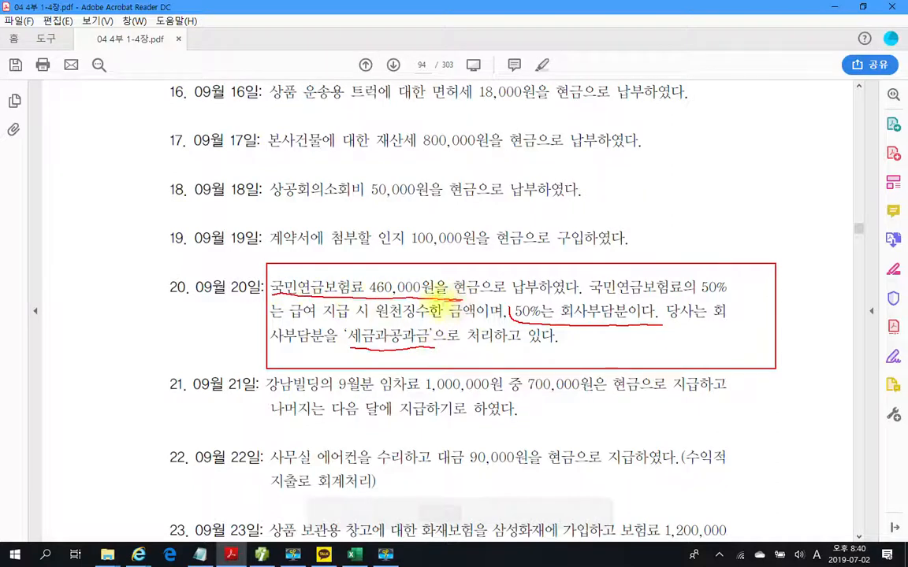
mouse_move(354, 293)
left_mouse_down()
mouse_move(364, 270)
mouse_move(465, 275)
mouse_move(459, 303)
left_mouse_up()
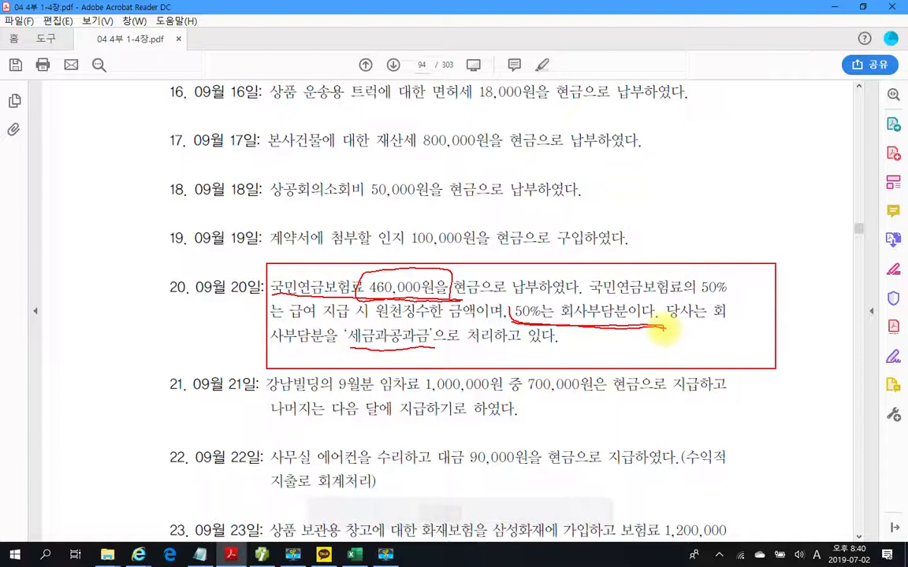
left_click_drag(359, 325, 457, 324)
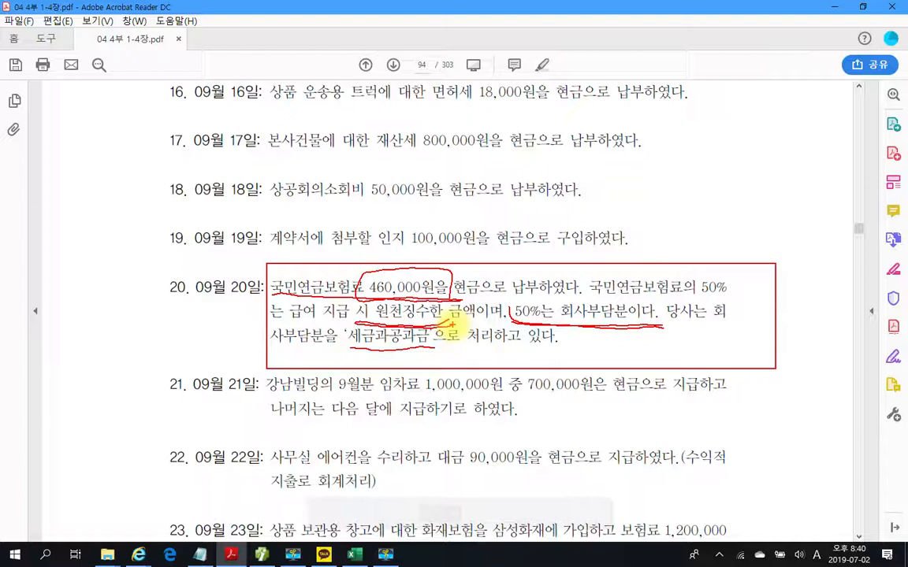
left_click_drag(358, 289, 472, 308)
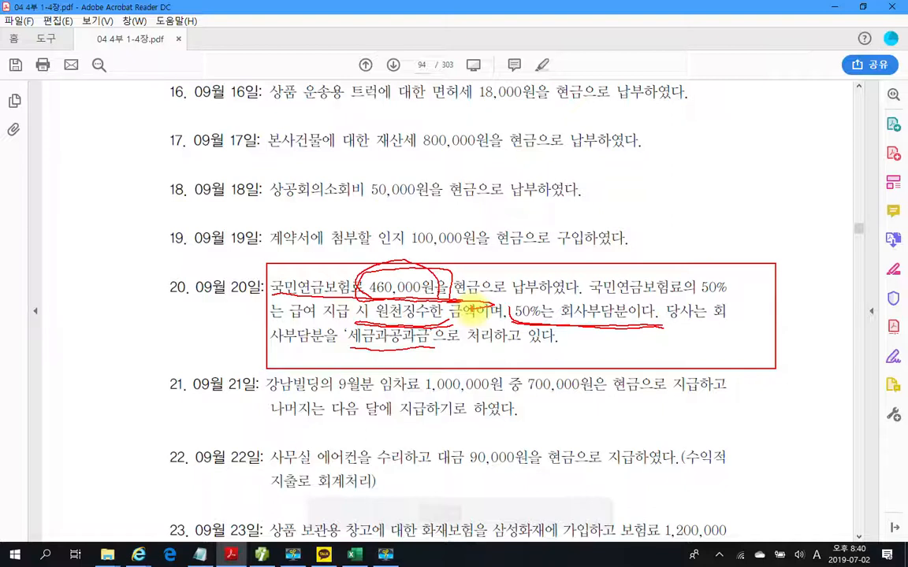
- Circle the whole of transaction 20, handwrite a red note beside its date, and clear all the markings
mouse_move(271, 253)
left_mouse_down()
mouse_move(385, 384)
mouse_move(787, 303)
mouse_move(492, 252)
left_mouse_up()
left_click_drag(114, 270, 108, 353)
mouse_move(138, 299)
left_mouse_down()
mouse_move(138, 333)
mouse_move(185, 293)
left_mouse_up()
mouse_move(186, 284)
left_mouse_down()
mouse_move(183, 329)
mouse_move(199, 333)
left_mouse_up()
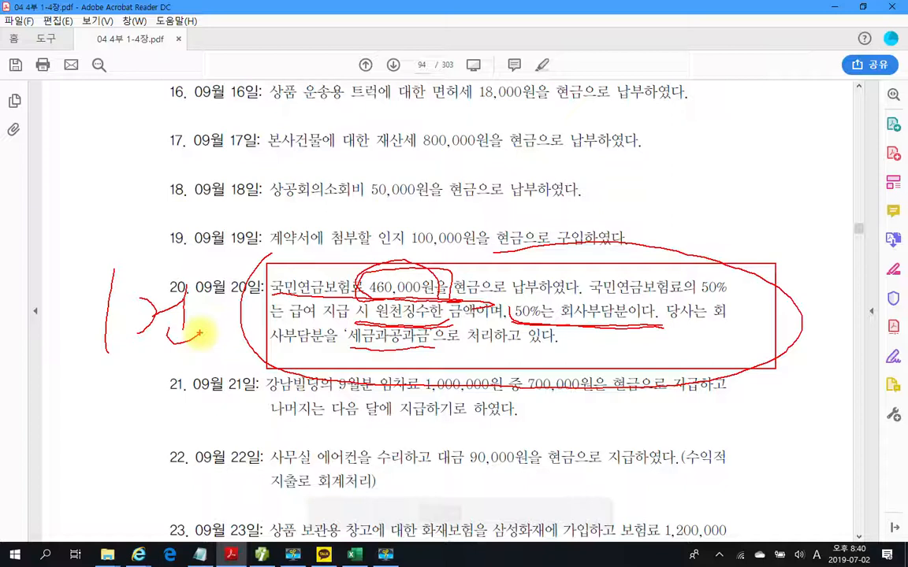
mouse_move(199, 334)
left_mouse_down()
mouse_move(67, 365)
mouse_move(184, 383)
left_mouse_up()
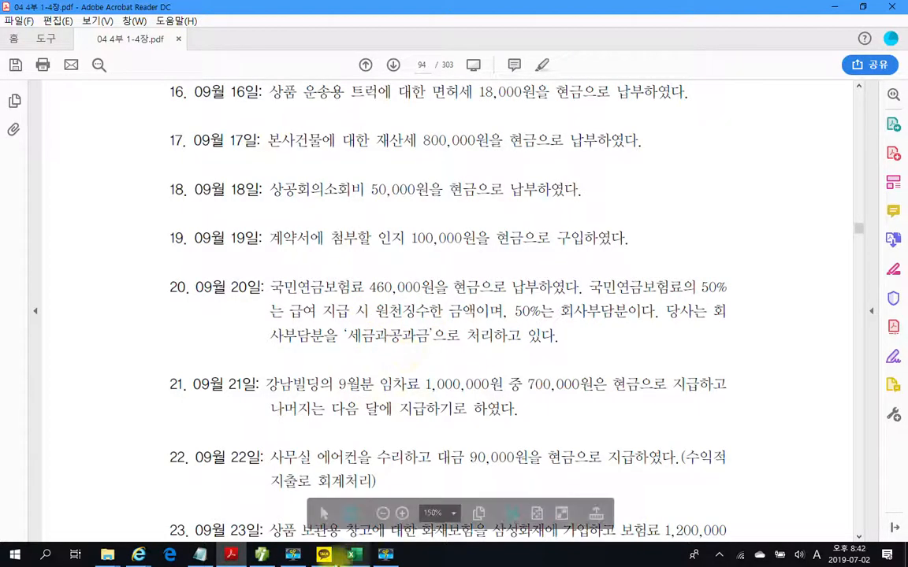
- Return to 일반전표입력 and enter a day 20 debit (차변) of 230,000 to 254 예수금, leaving 거래처 and 적요 blank
left_click(258, 557)
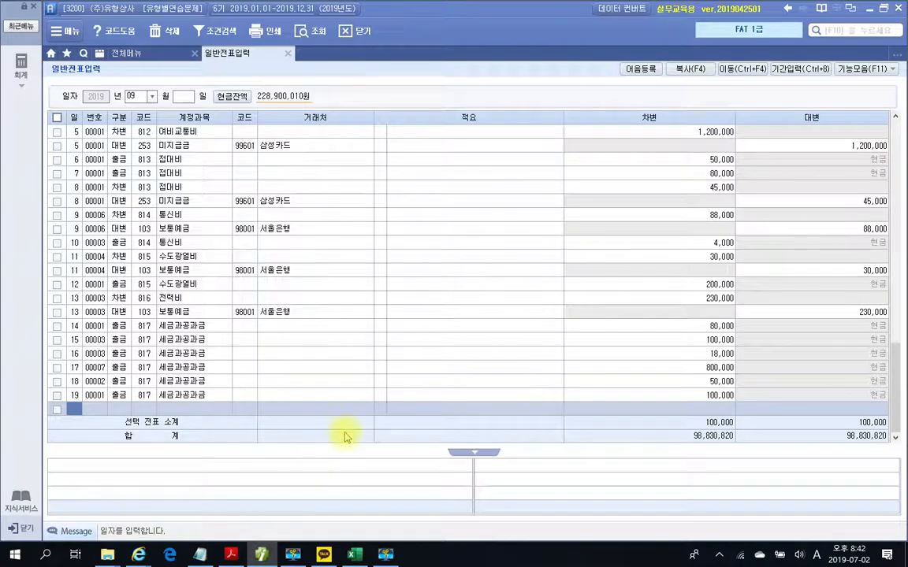
type("20")
key("Return")
type("3")
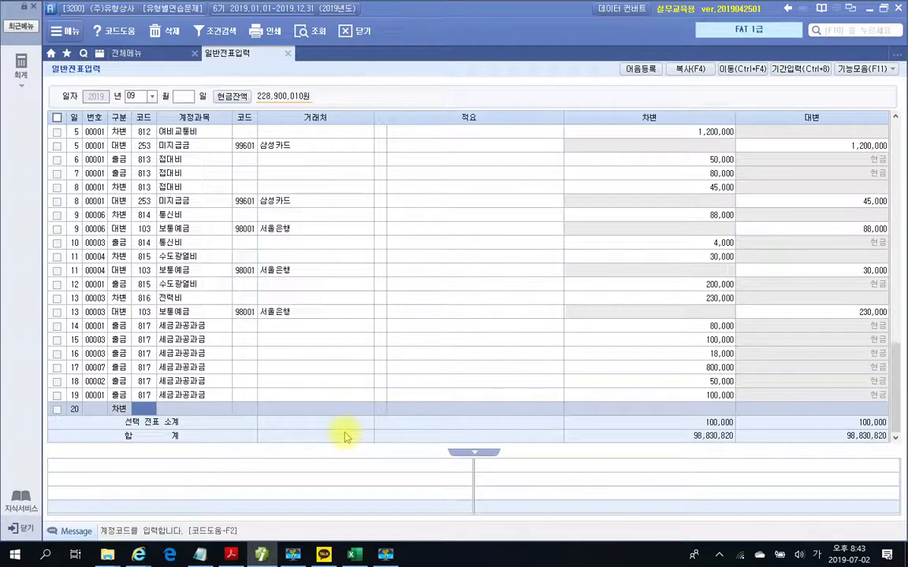
type("ㅇ")
type("예수")
key("Return")
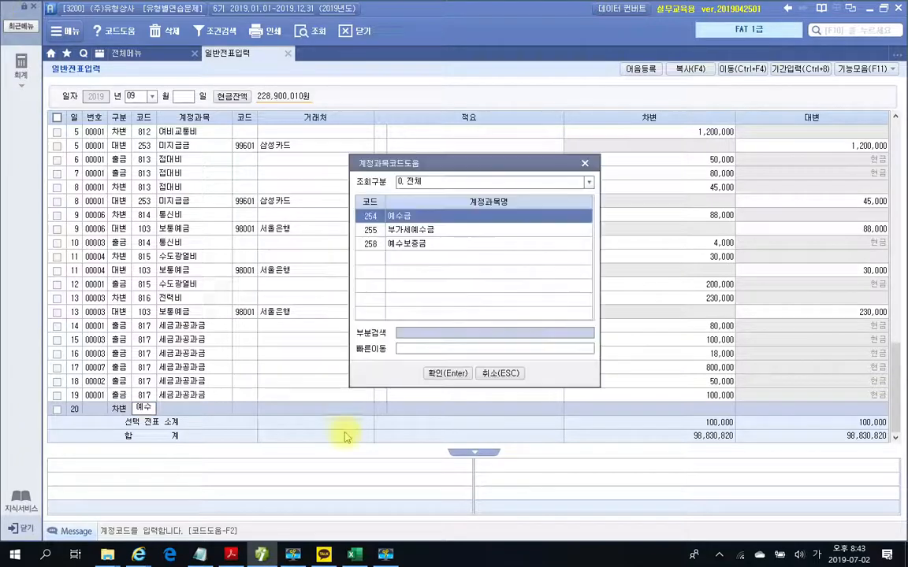
key("Return")
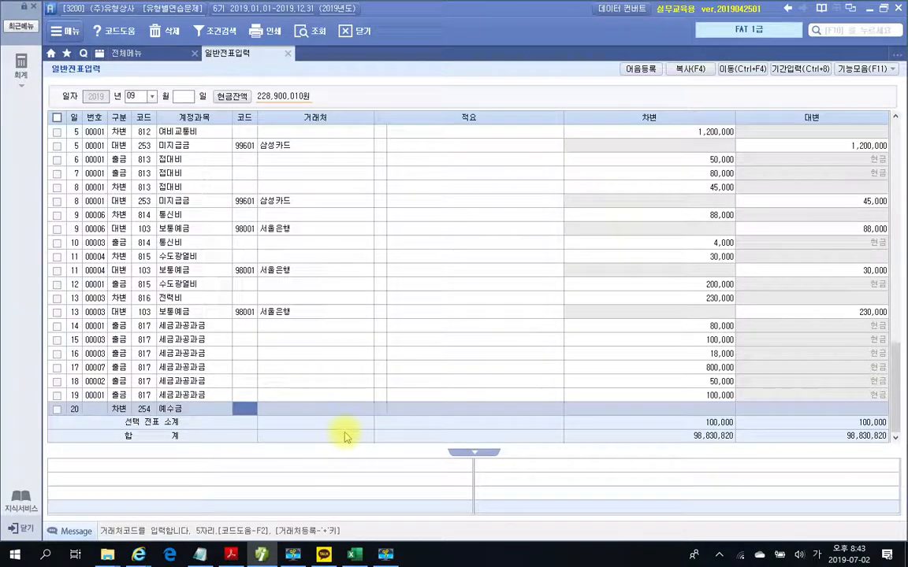
key("Return")
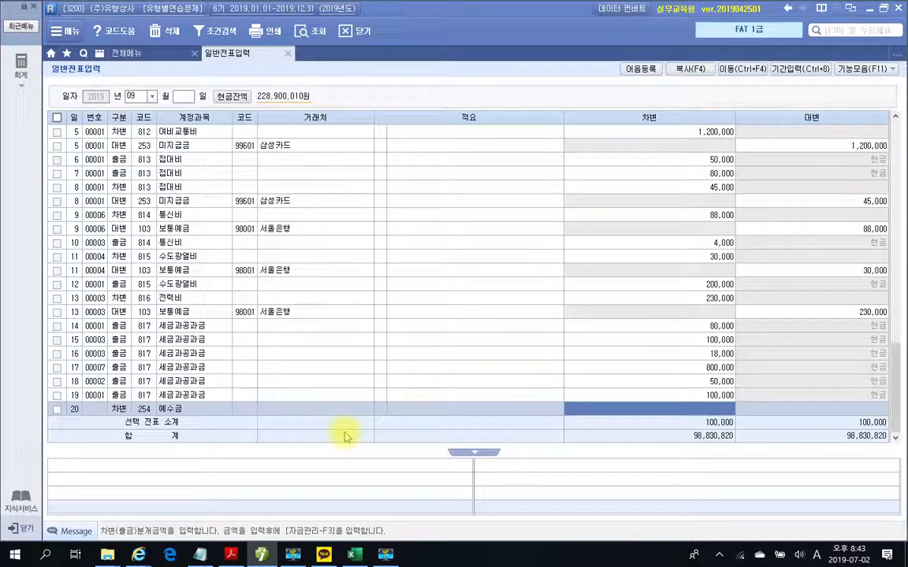
type("230,")
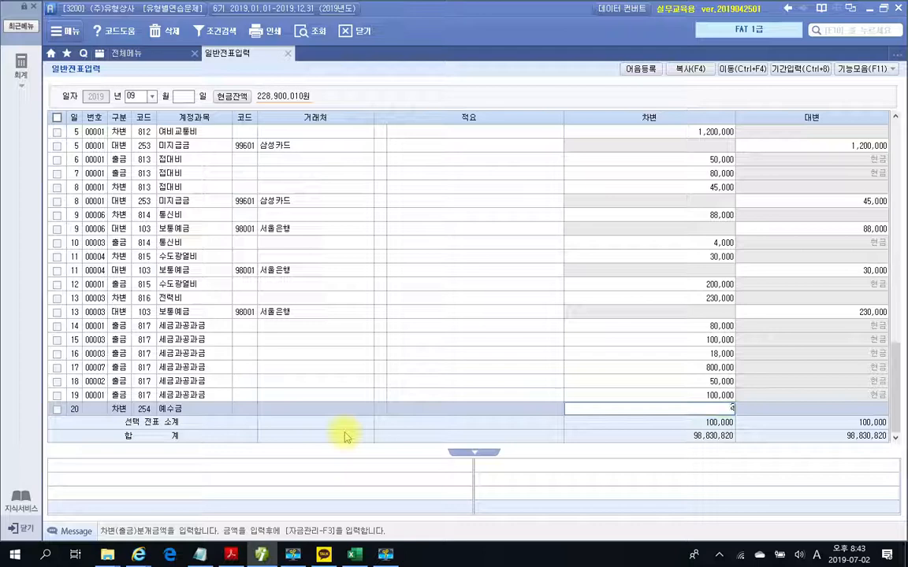
type("000")
key("Return")
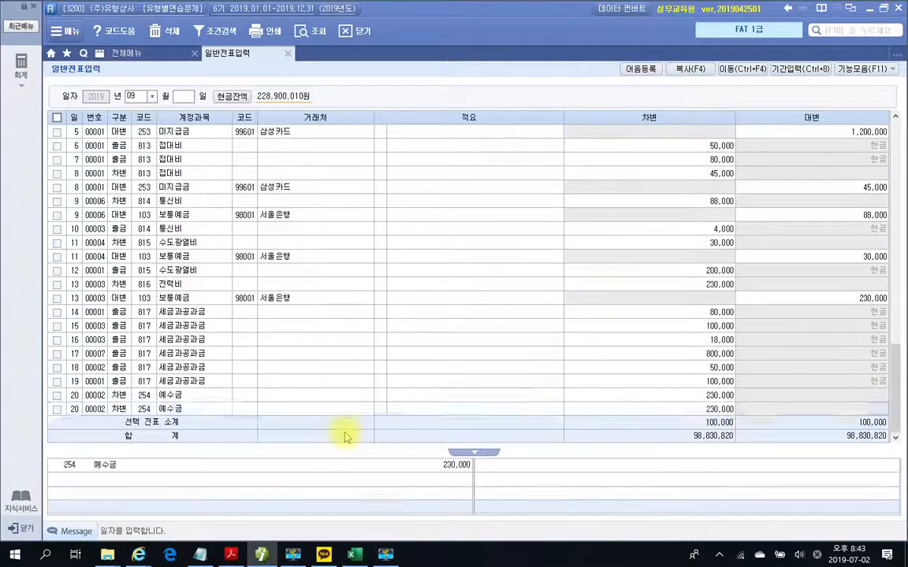
- Add a second day 20 debit (차변) line of 230,000 to 817 세금과공과금, leaving 거래처 and 적요 blank
key("Return")
type("3")
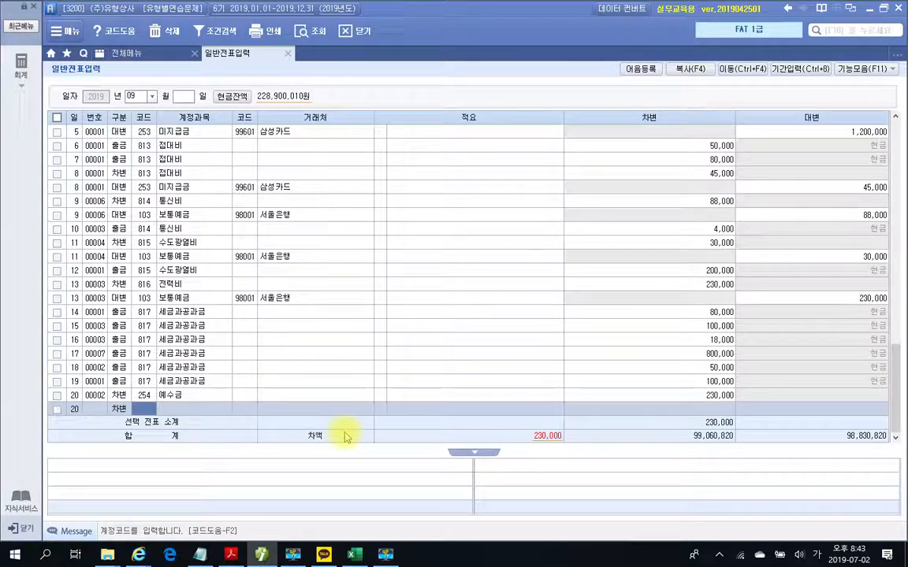
type("817")
key("Return")
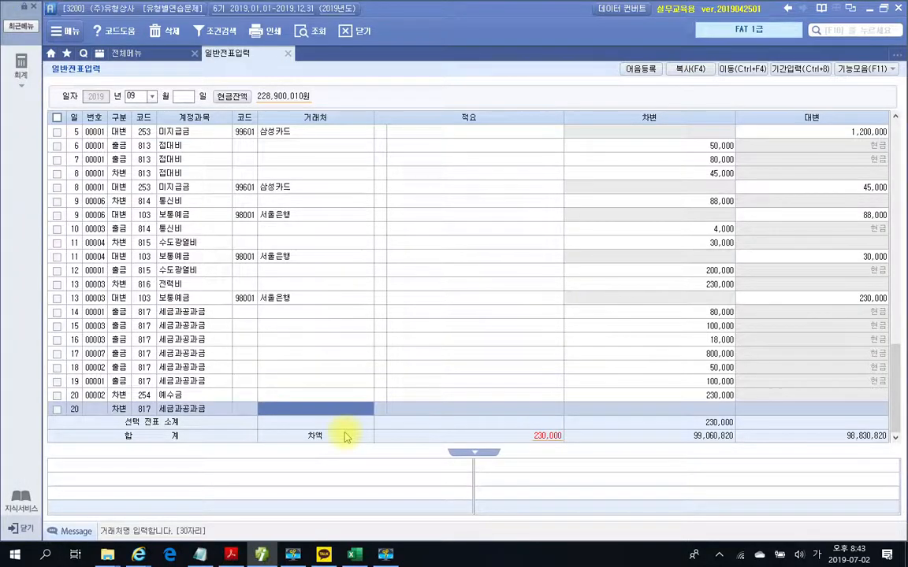
key("Return")
key("Return")
type("230,000")
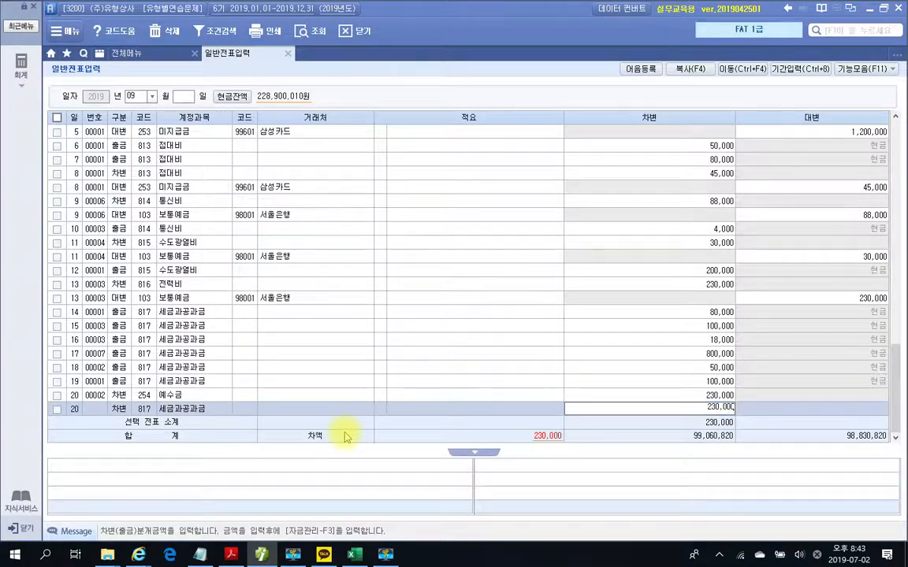
key("Return")
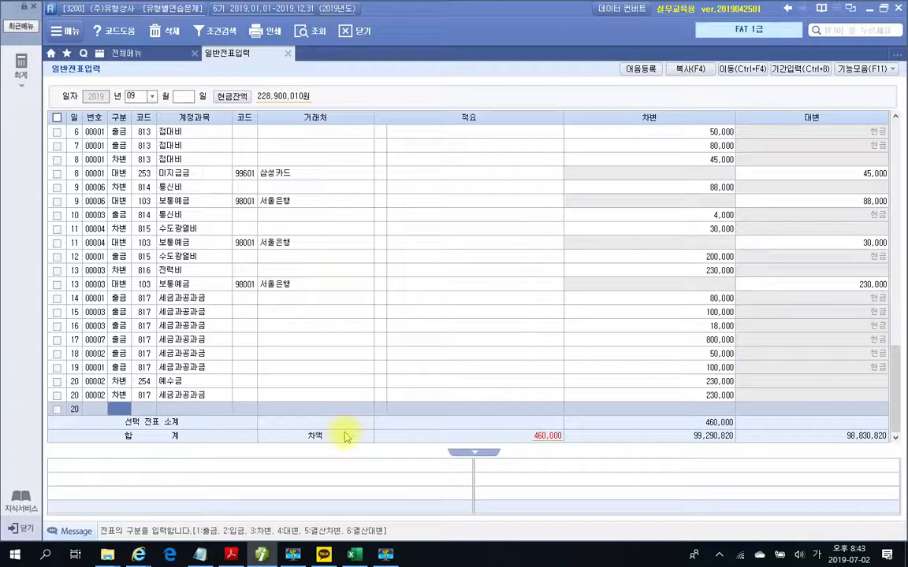
- Complete the day 20 voucher with a credit (대변) of 460,000 to 101 현금, leaving 거래처 and 적요 blank
type("4")
key("Return")
type("101")
key("Return")
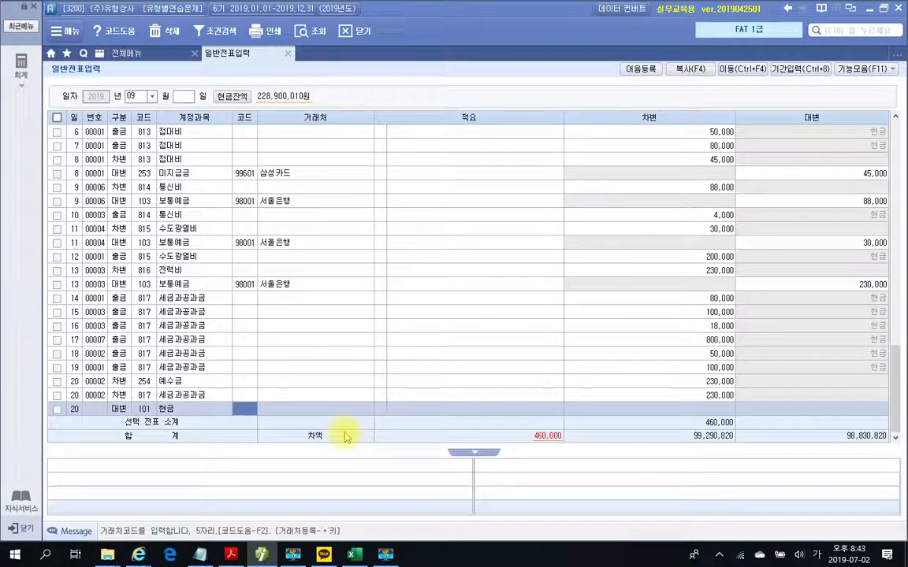
key("Return")
key("Return")
key("Return")
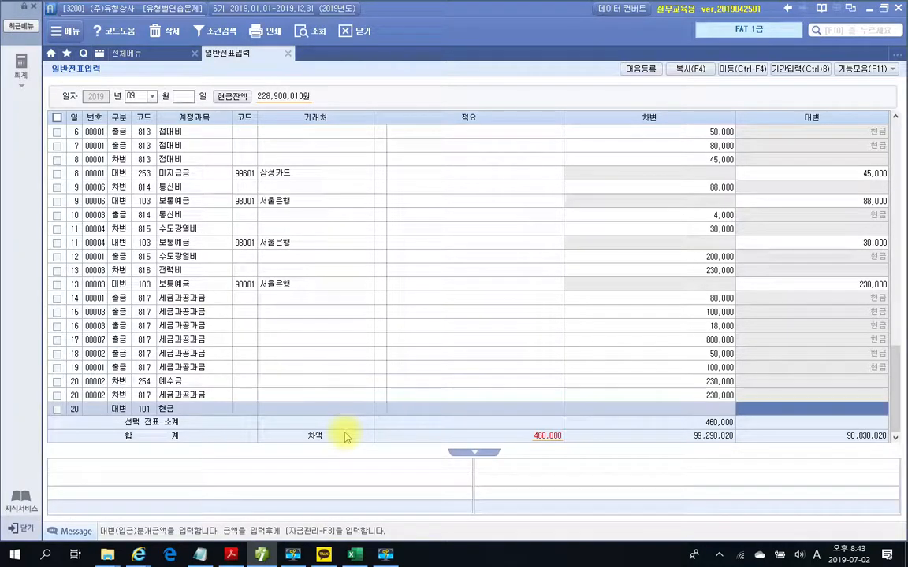
type("4600000")
key("Return")
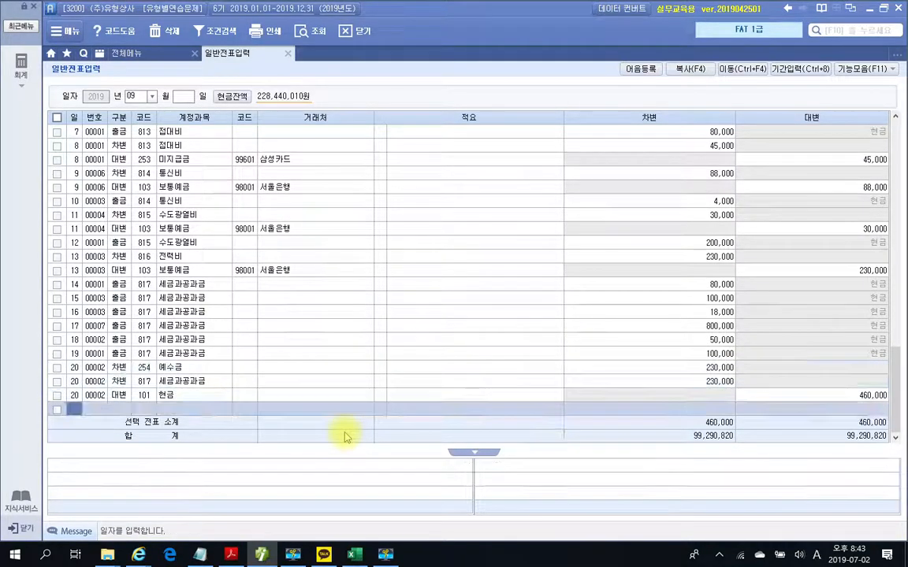
- Select the day 20 voucher to review its entries, temporarily box its three voucher numbers, and clear the box
left_click(96, 371)
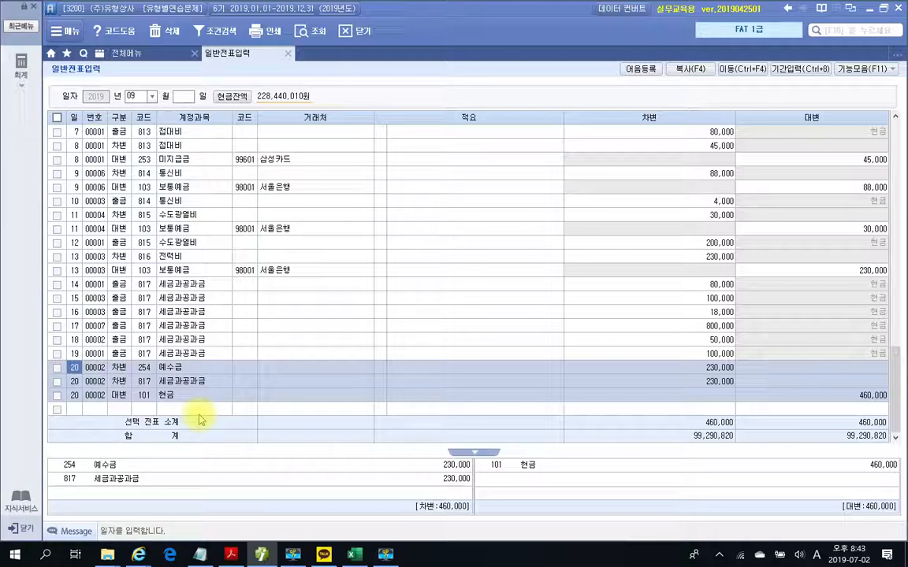
left_click_drag(97, 359, 111, 402)
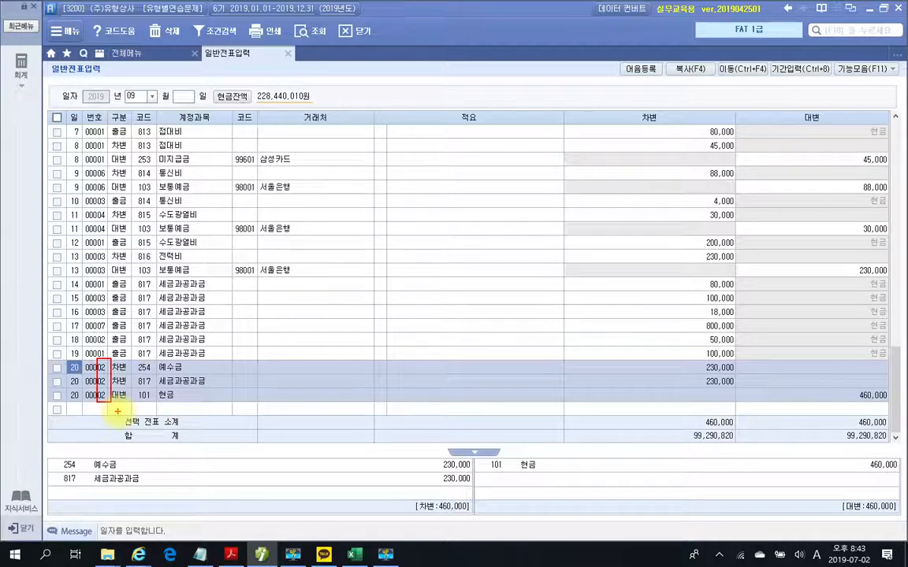
key("Escape")
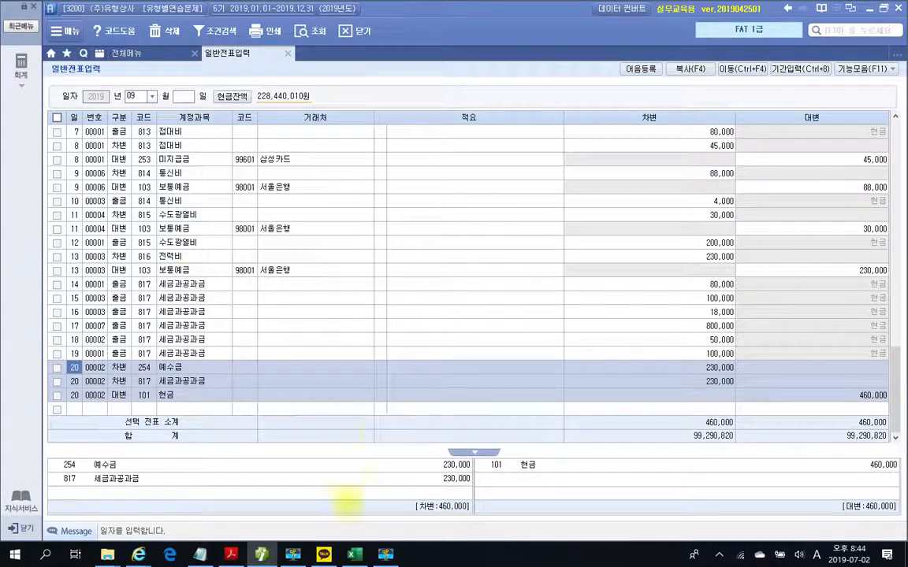
- Switch to the PDF, temporarily box transaction 21, circle 임차료, add a red note and underline 1,000,000원, and clear all the markings
mouse_move(235, 558)
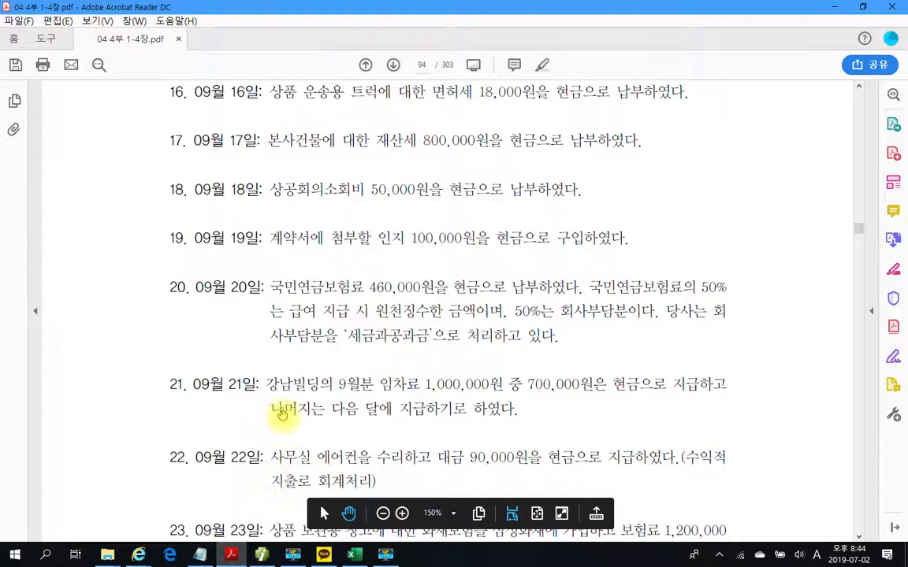
scroll(282, 416, "down", 1)
scroll(284, 415, "down", 2)
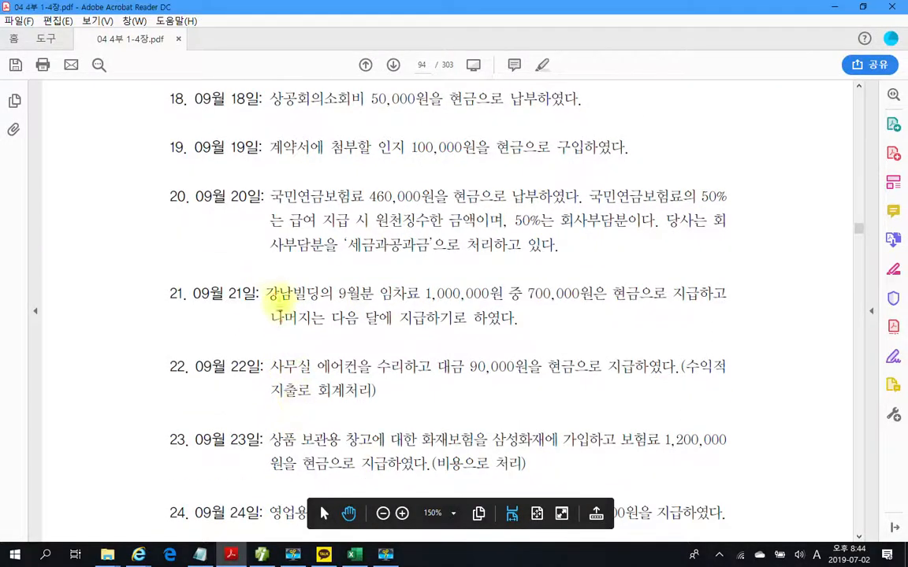
left_click_drag(262, 272, 787, 347)
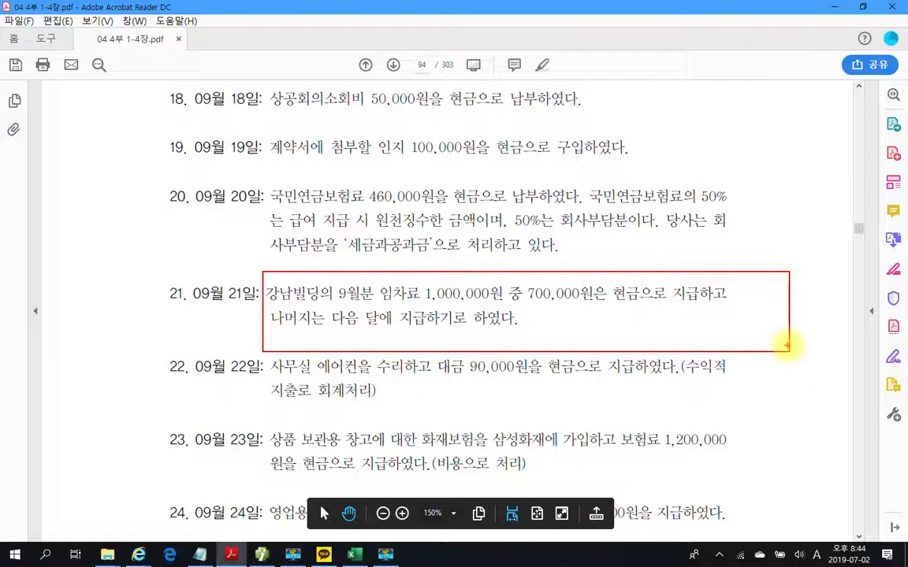
mouse_move(378, 277)
left_mouse_down()
mouse_move(382, 306)
mouse_move(426, 287)
mouse_move(367, 276)
left_mouse_up()
mouse_move(432, 249)
left_mouse_down()
mouse_move(441, 260)
mouse_move(427, 290)
mouse_move(453, 282)
mouse_move(457, 256)
mouse_move(465, 292)
left_mouse_up()
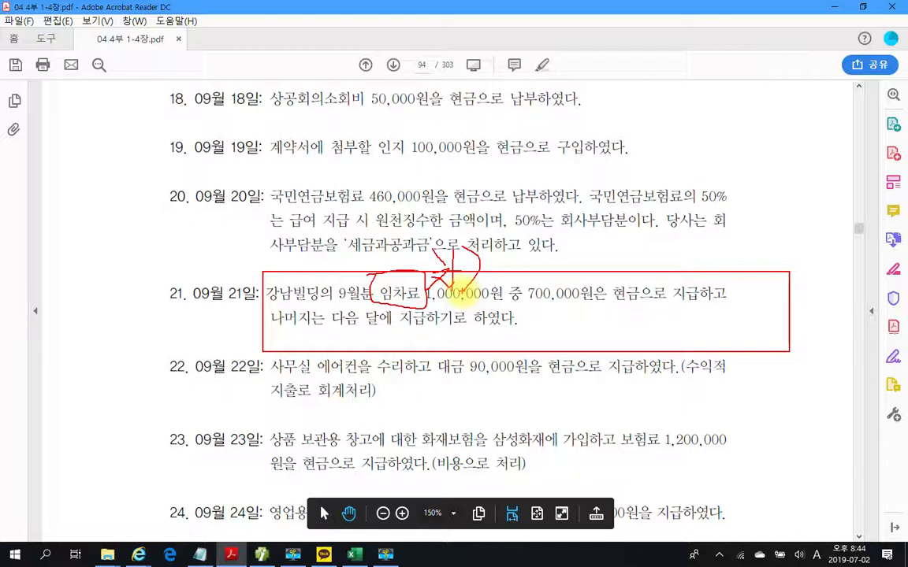
left_click_drag(518, 305, 373, 308)
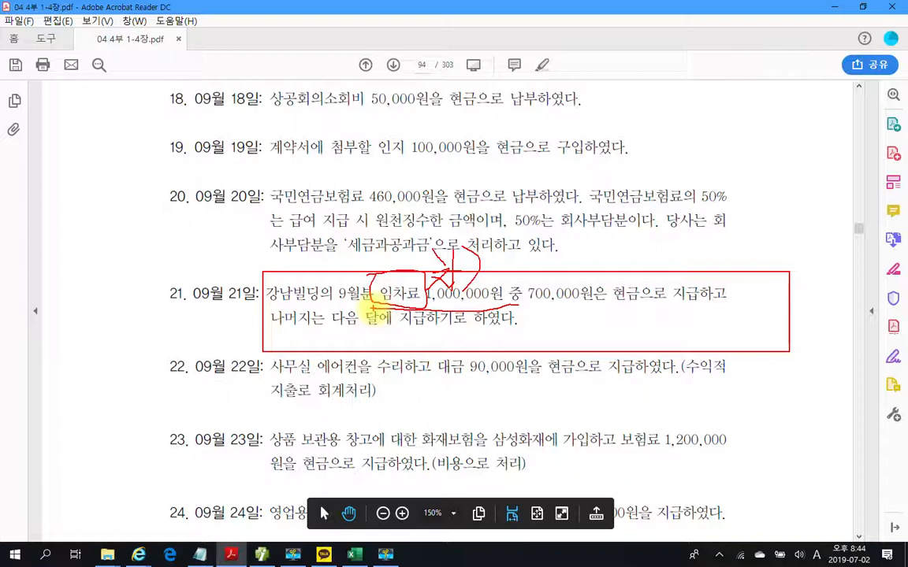
key("Escape")
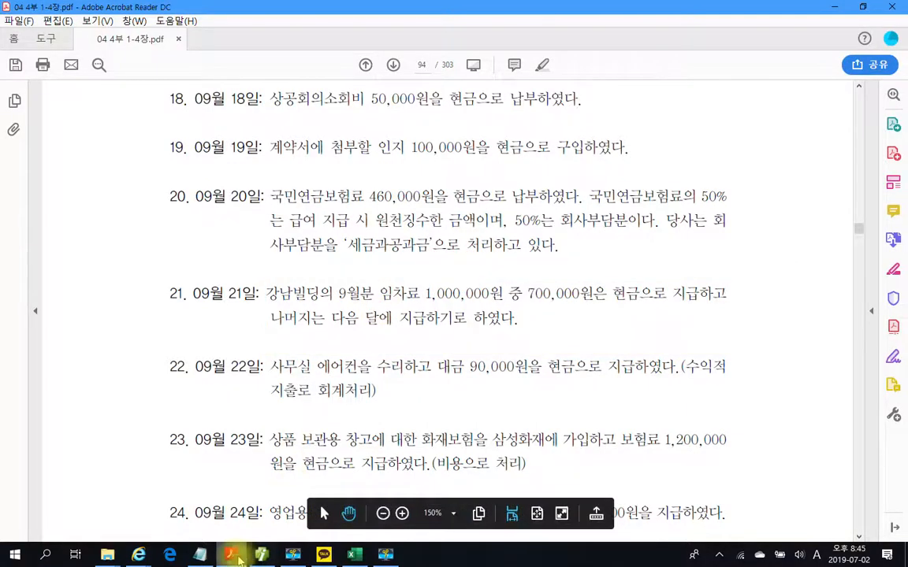
- Switch to 더존 iPlus and start a new voucher line for day 21 with type 차변 (debit)
left_click(260, 555)
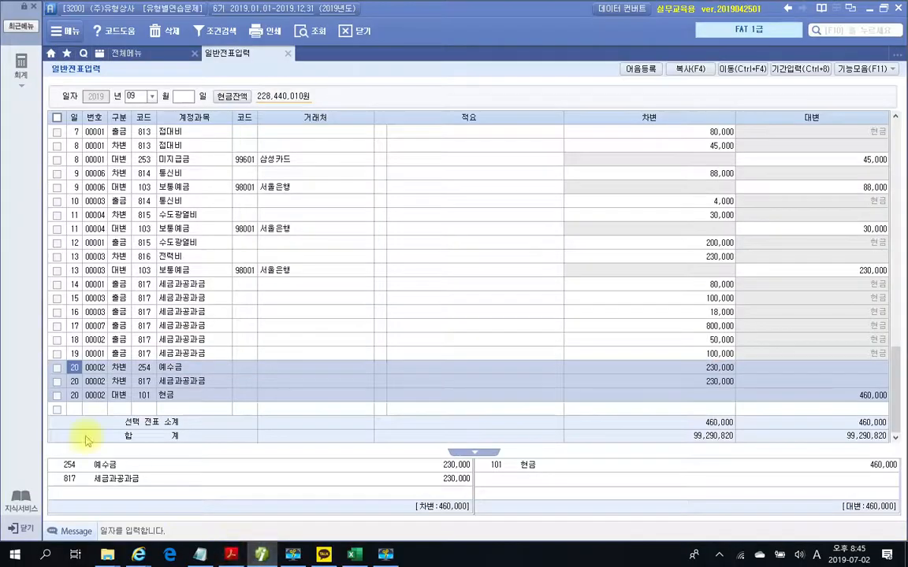
left_click(78, 411)
type("21")
key("Return")
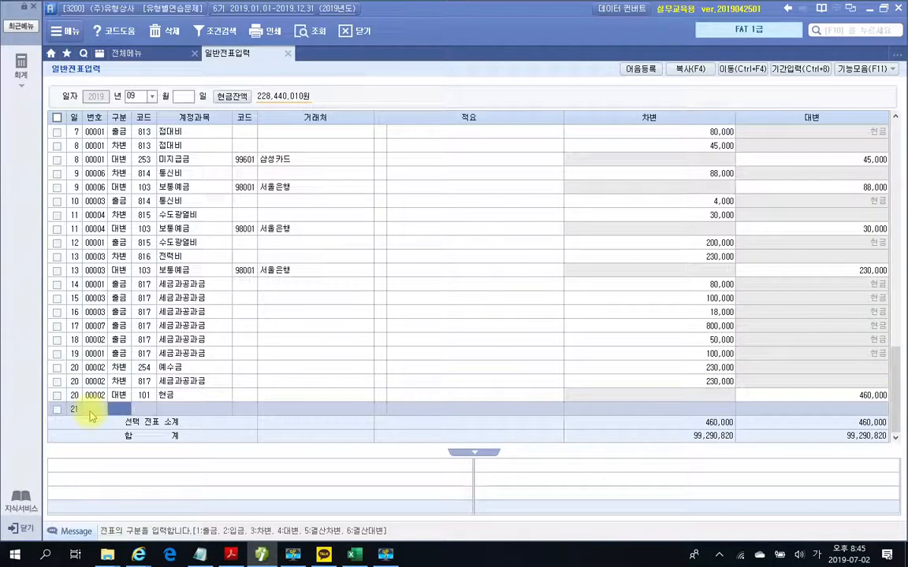
type("3")
key("Return")
- Set the day 21 debit line's account to 819 임차료 and its amount to 1,000,000, leaving 거래처 and 적요 blank
type("임")
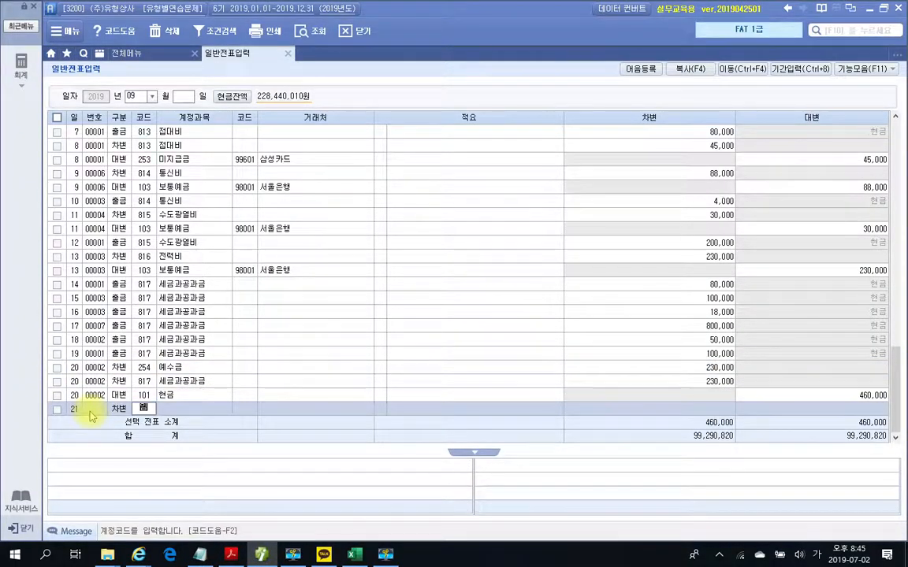
type("차")
key("Return")
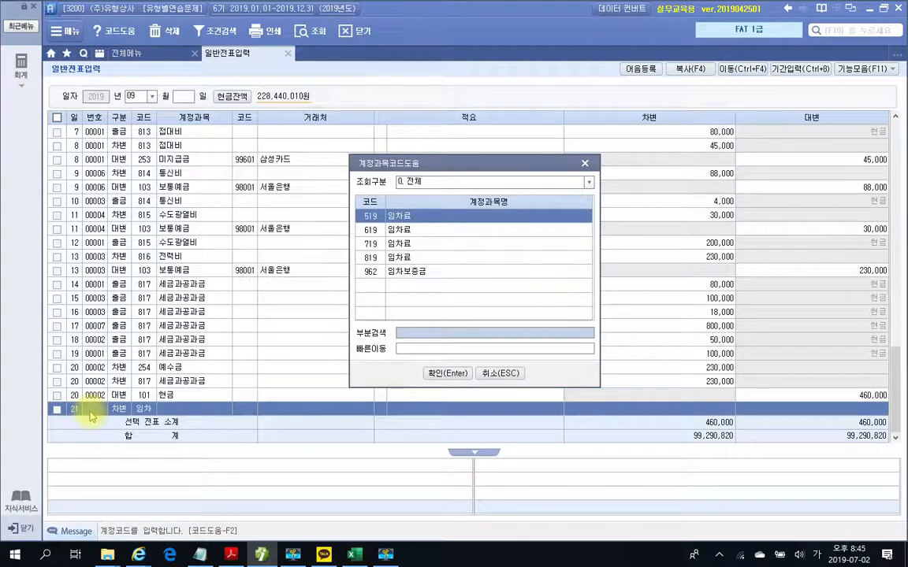
key("Down")
key("Down")
key("Down")
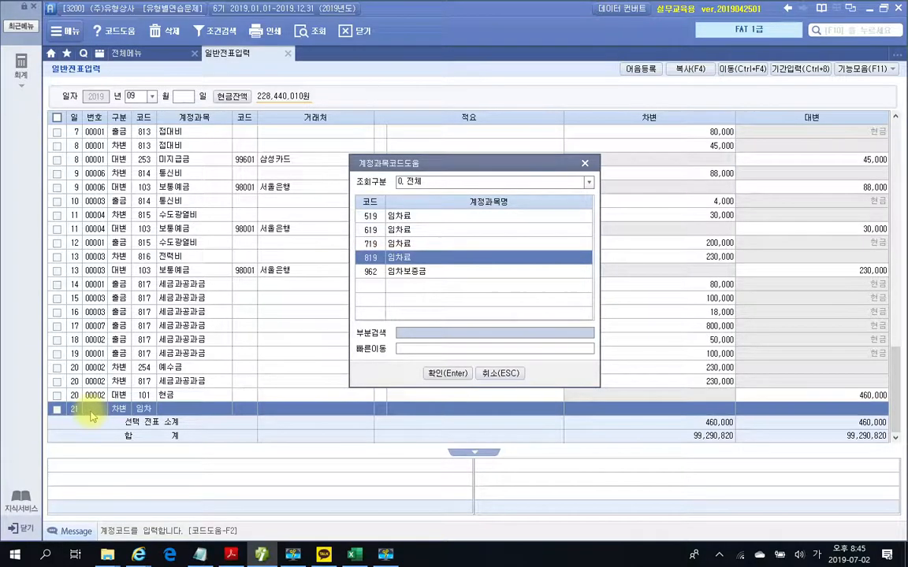
key("Return")
key("Return")
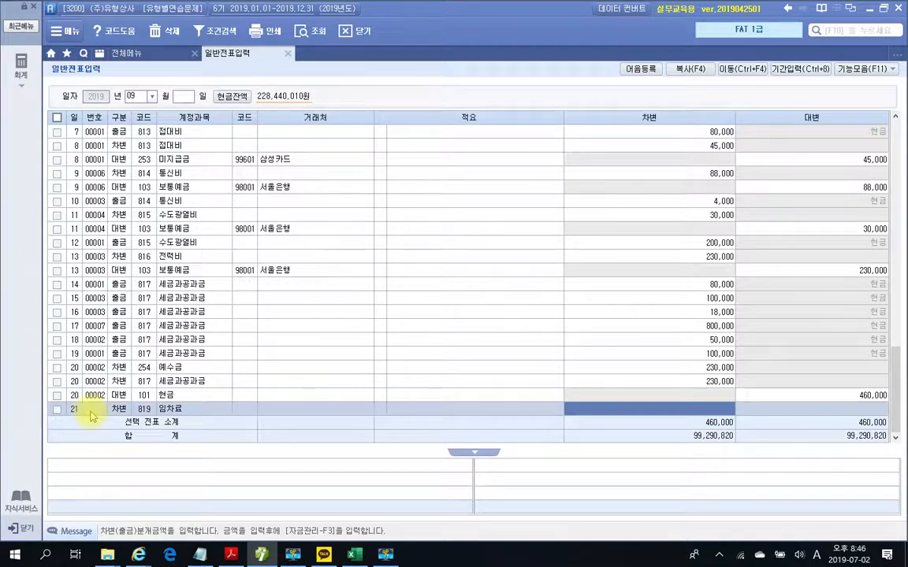
type("1000000")
key("Return")
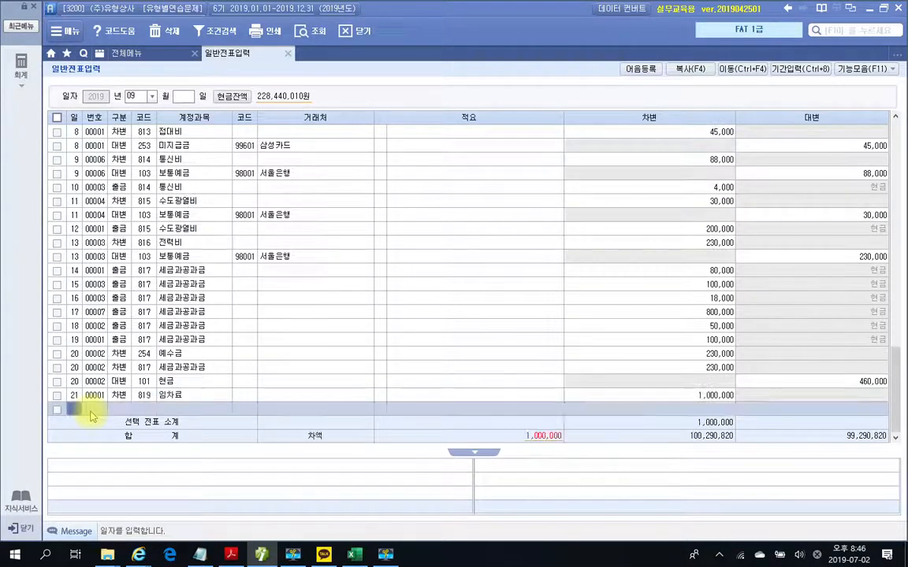
- Add a day 21 credit (대변) line of 700,000 to 101 현금, leaving 거래처 and 적요 blank
type("4")
type("101")
key("Return")
key("Return")
key("Return")
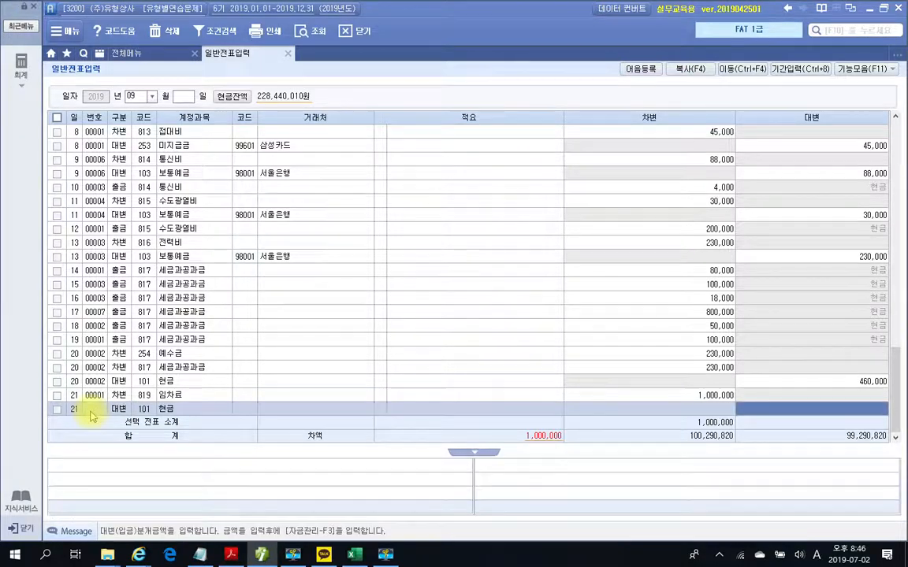
type("1,000,00")
key("Return")
- Add another day 21 credit (대변) line to 253 미지급금 with 강남빌딩 as 거래처
type("21")
key("Return")
type("4")
type("253")
key("Return")
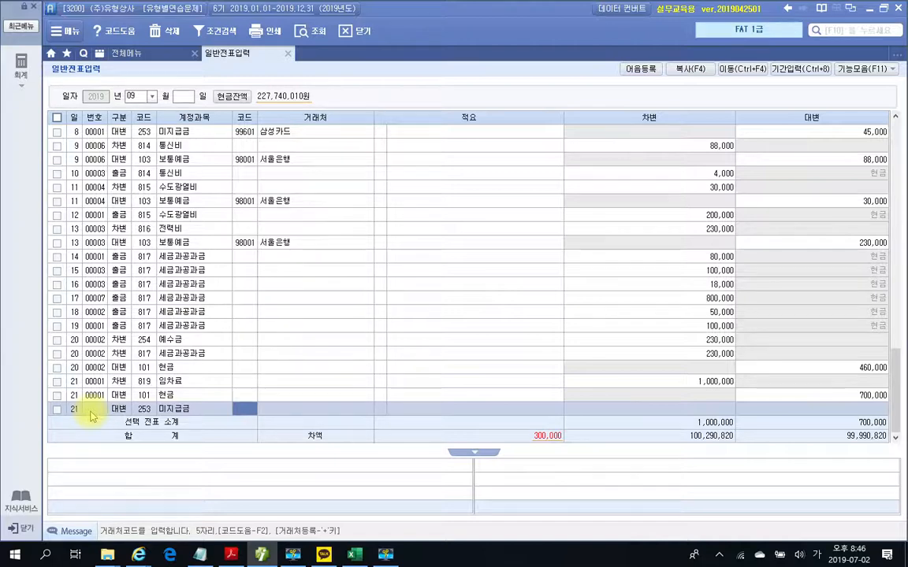
type("강릉")
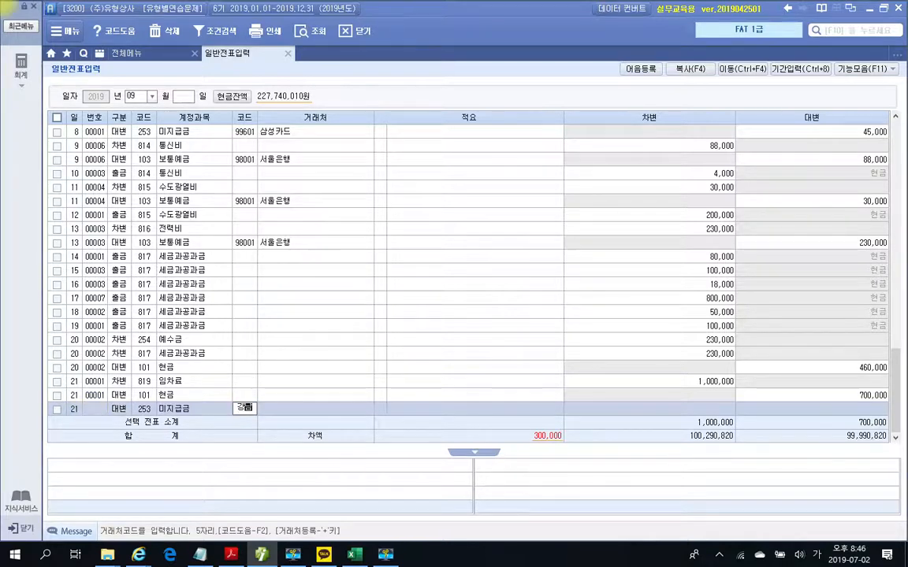
key("Return")
key("Return")
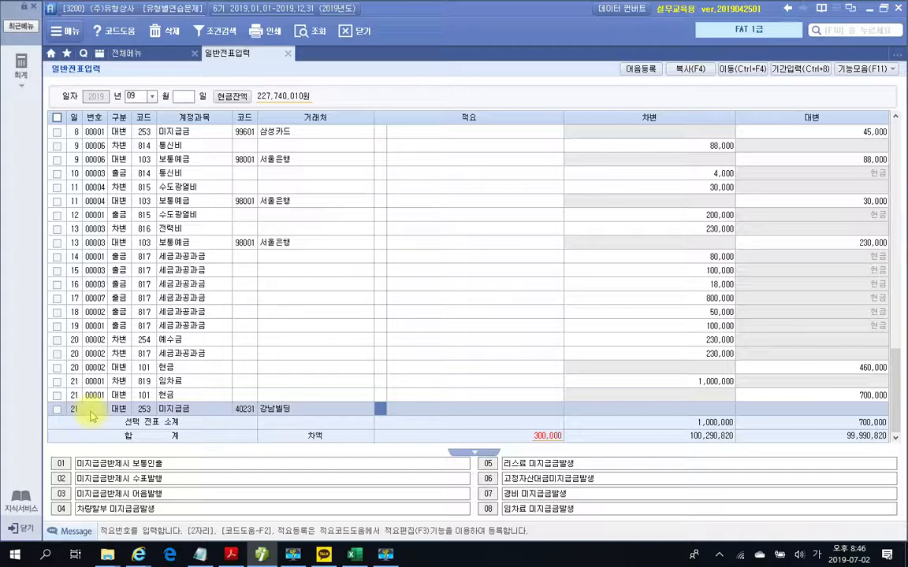
- Set the 미지급금 line's credit to 300,000 without 적요, and temporarily circle its 강남빌딩 거래처
key("Return")
type("3")
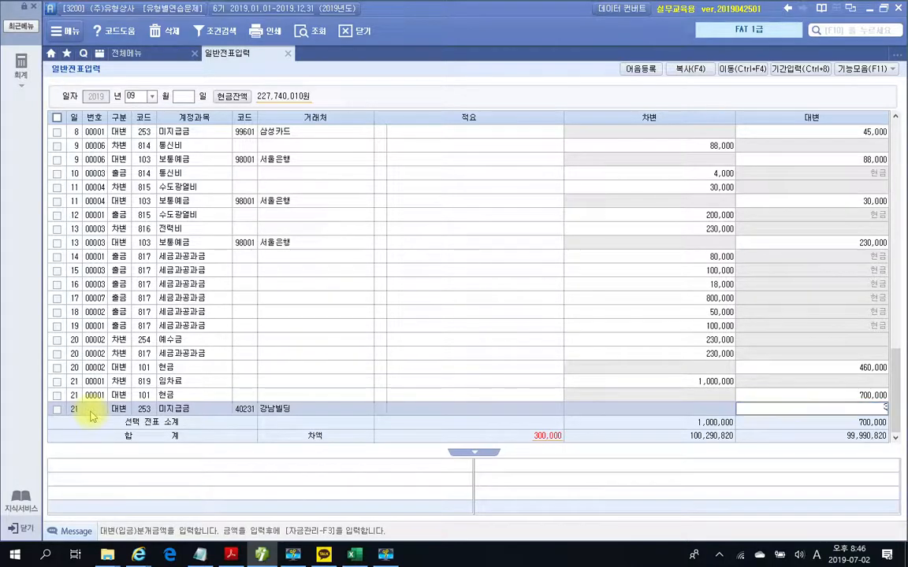
type("00,000")
key("Return")
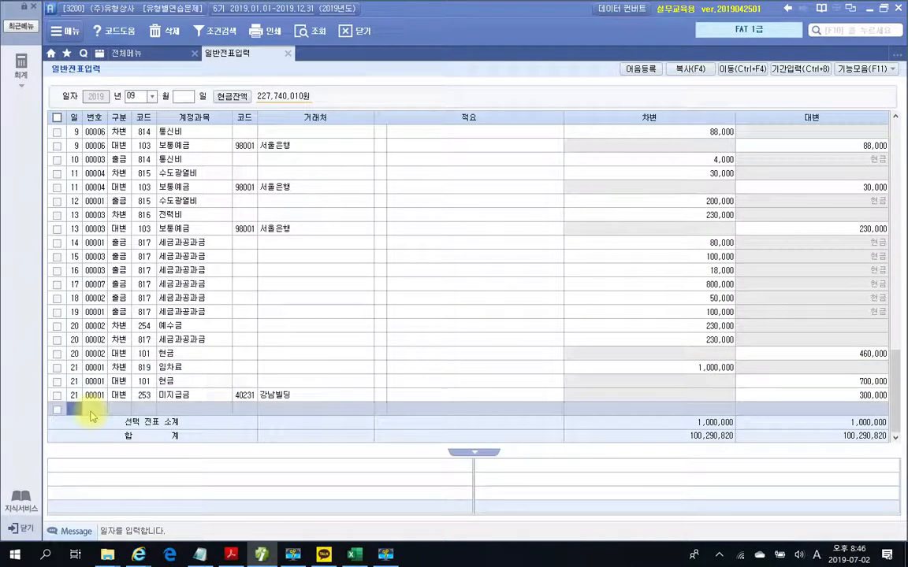
mouse_move(271, 418)
left_mouse_down()
mouse_move(223, 372)
mouse_move(308, 415)
left_mouse_up()
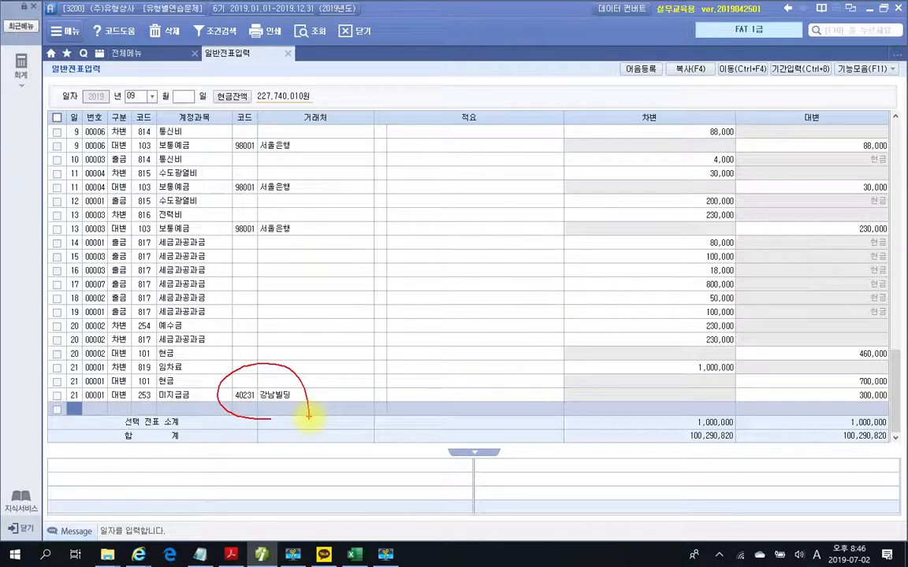
key("Escape")
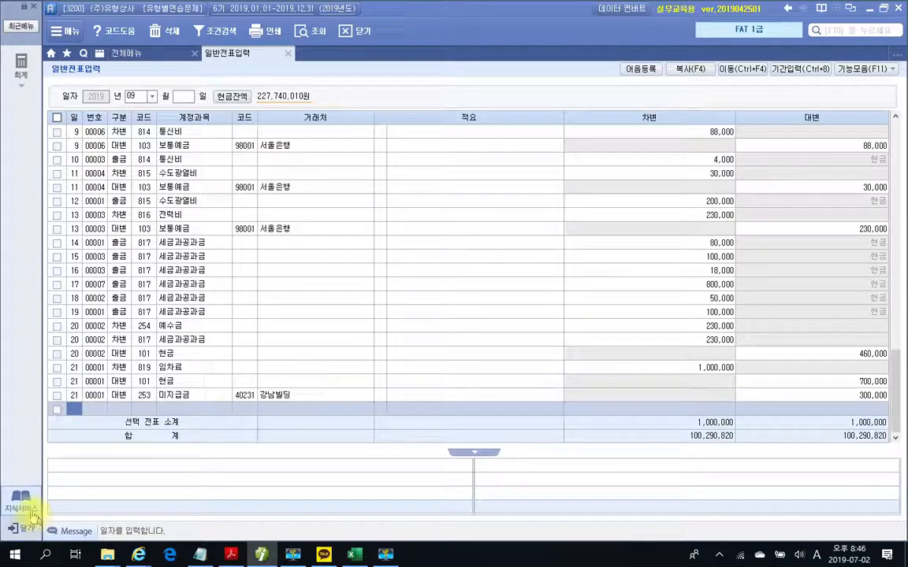
- Switch to the PDF, box transaction 22 in red and underline 수익적 지출로 회계처리
left_click(237, 557)
scroll(270, 423, "down", 2)
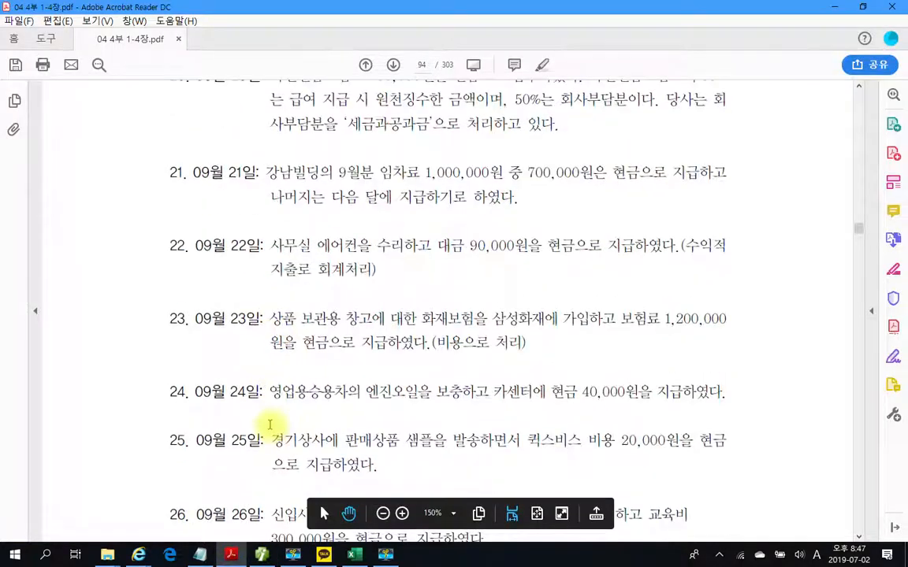
left_click_drag(265, 221, 748, 296)
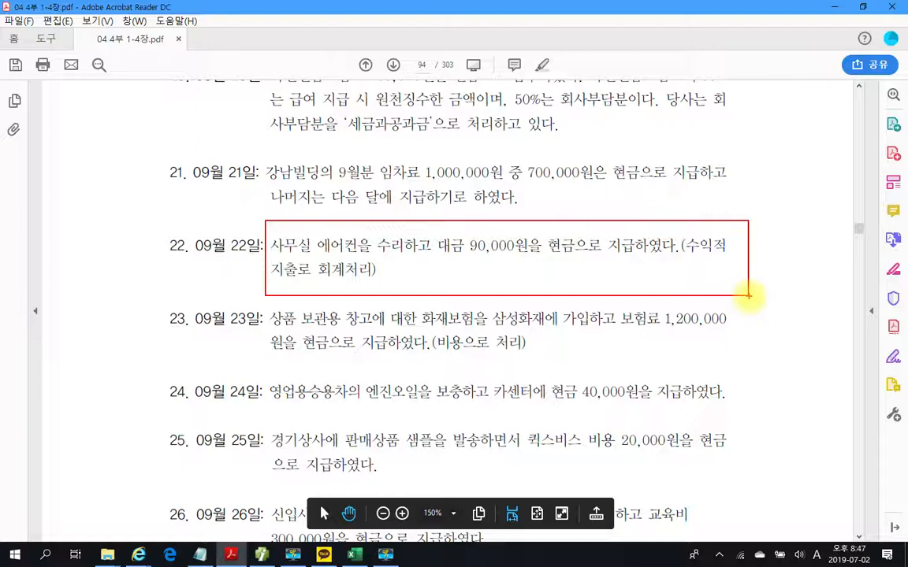
left_click_drag(690, 262, 721, 265)
left_click_drag(285, 285, 377, 288)
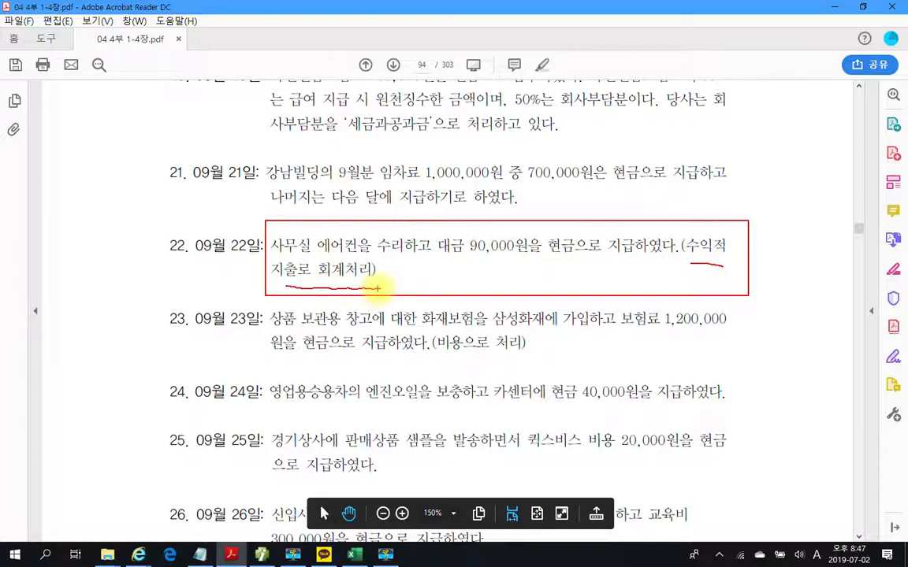
- Draw a blue arrow up from 수익적 in transaction 22 and handwrite 수선비 beside it
key("b")
mouse_move(711, 225)
left_mouse_down()
mouse_move(747, 184)
mouse_move(751, 193)
left_mouse_up()
mouse_move(777, 113)
left_mouse_down()
mouse_move(765, 134)
mouse_move(786, 134)
left_mouse_up()
left_click_drag(755, 164, 792, 156)
left_click_drag(774, 159, 775, 187)
mouse_move(808, 131)
left_mouse_down()
mouse_move(796, 160)
mouse_move(814, 162)
left_mouse_up()
mouse_move(811, 152)
left_mouse_down()
mouse_move(832, 142)
mouse_move(832, 160)
left_mouse_up()
left_click_drag(804, 164, 835, 179)
left_click_drag(840, 134, 846, 168)
left_click_drag(855, 131, 857, 168)
mouse_move(846, 157)
left_mouse_down()
mouse_move(856, 154)
mouse_move(857, 167)
left_mouse_up()
left_click_drag(865, 130, 855, 219)
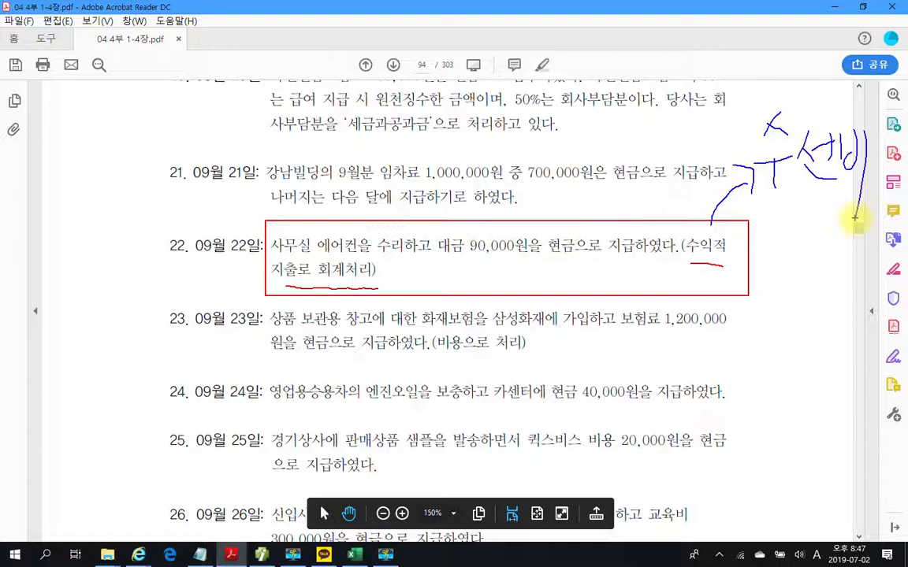
- Handwrite a blue 자본적 note below 수익적 in transaction 22, draw a line above it, and clear all the markings
mouse_move(679, 272)
left_mouse_down()
mouse_move(693, 287)
mouse_move(681, 298)
left_mouse_up()
left_click_drag(692, 285, 703, 299)
mouse_move(709, 264)
left_mouse_down()
mouse_move(708, 319)
mouse_move(725, 289)
mouse_move(718, 298)
mouse_move(742, 304)
mouse_move(746, 319)
left_mouse_up()
left_click_drag(754, 285, 745, 298)
mouse_move(751, 289)
left_mouse_down()
mouse_move(756, 300)
mouse_move(764, 287)
mouse_move(765, 303)
left_mouse_up()
left_click_drag(750, 315, 765, 327)
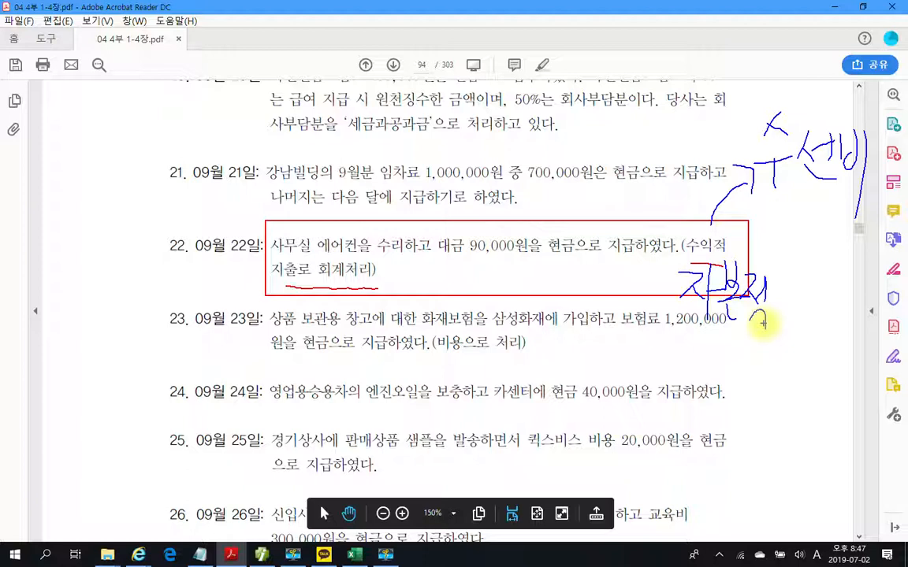
left_click_drag(762, 321, 796, 338)
left_click_drag(673, 259, 784, 259)
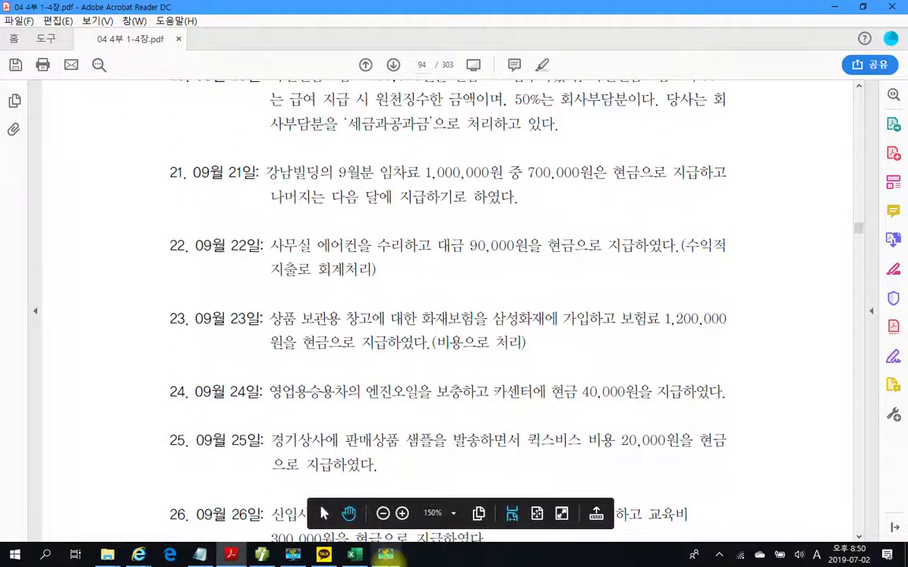
- Switch back to 더존 iPlus and start a new voucher line for day 22 with type 출금 (cash payment)
mouse_move(264, 556)
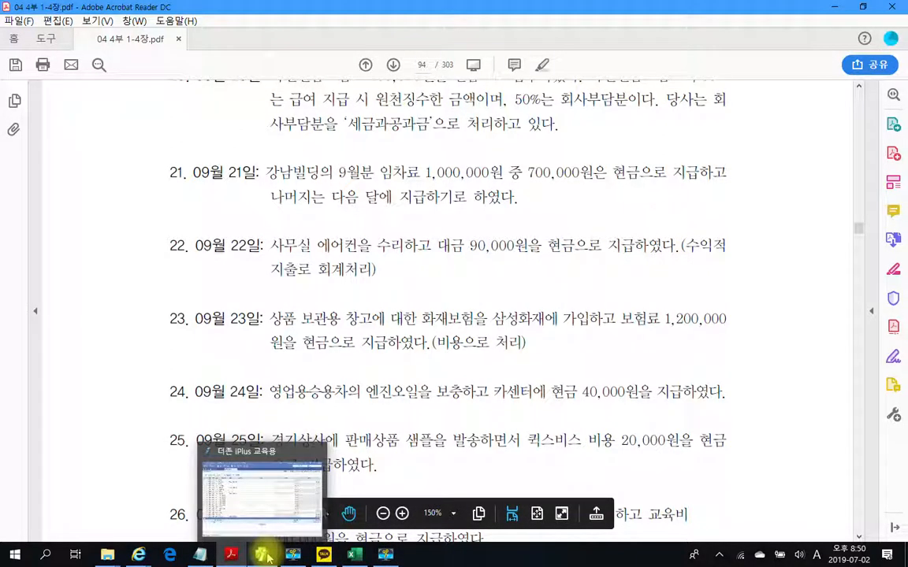
left_click(267, 556)
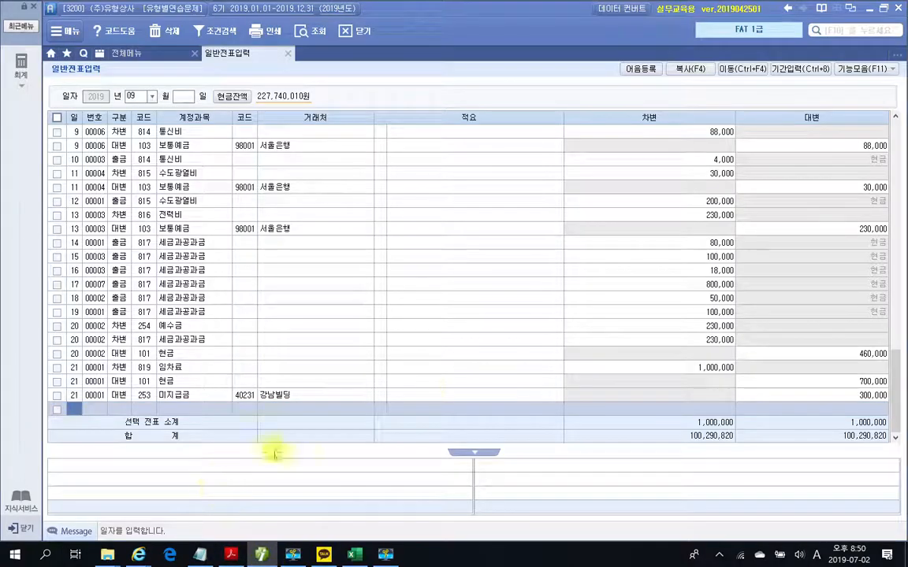
type("2")
key("Return")
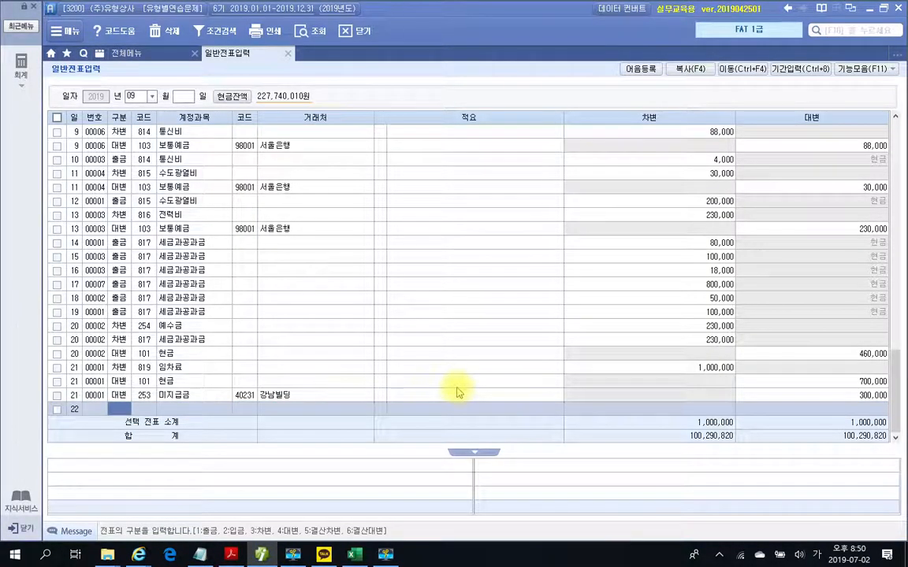
type("1")
key("Return")
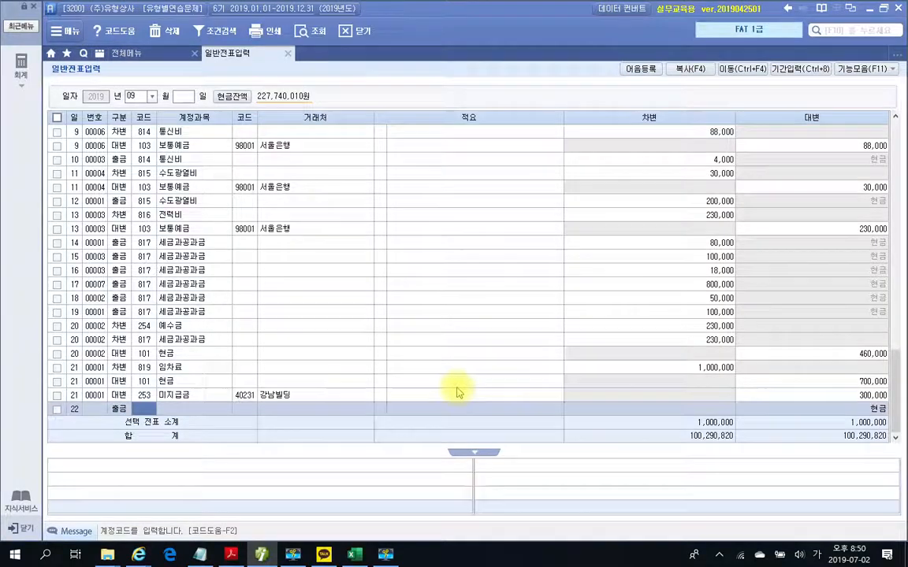
- Complete the day 22 cash payment with account 820 수선비 and amount 90,000, leaving 거래처 and 적요 blank
type("수선")
key("Return")
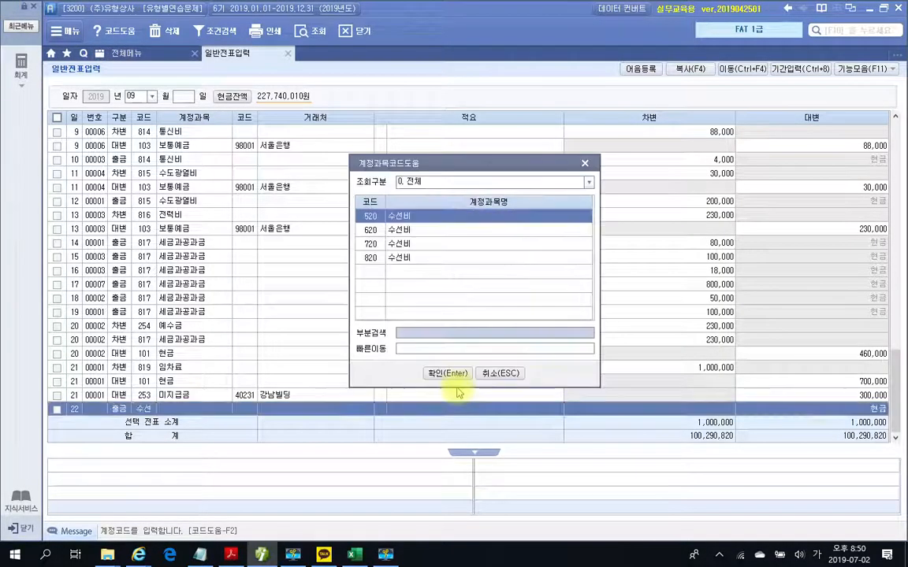
key("Down")
key("Down")
key("Down")
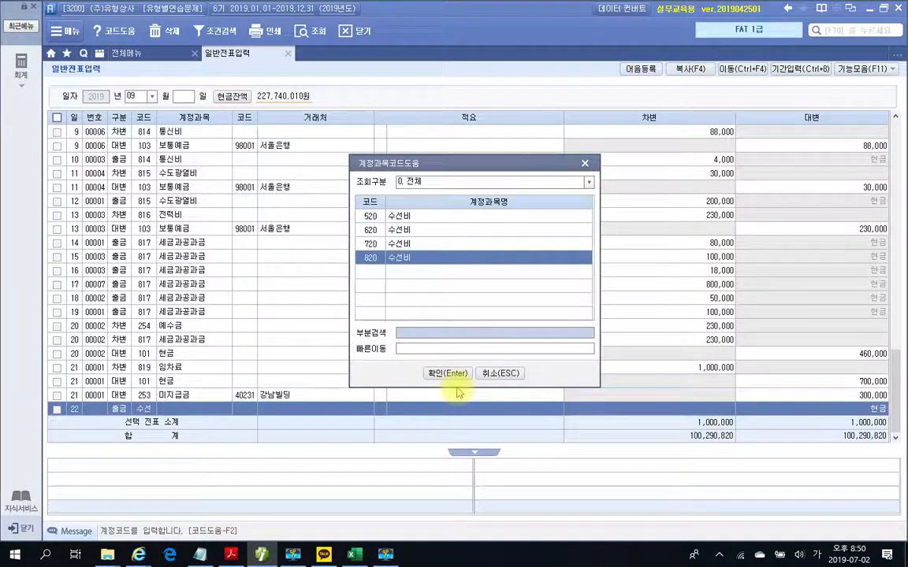
key("Return")
key("Return")
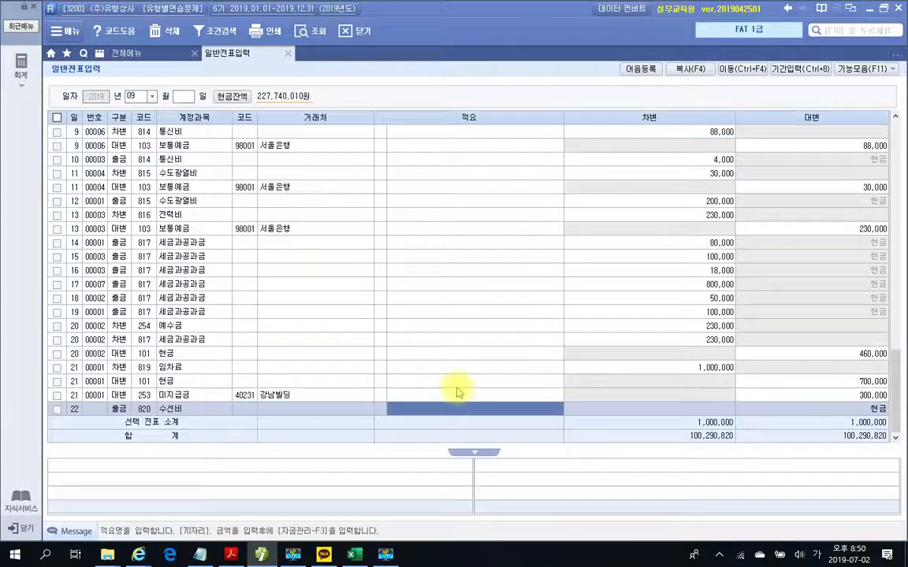
key("Return")
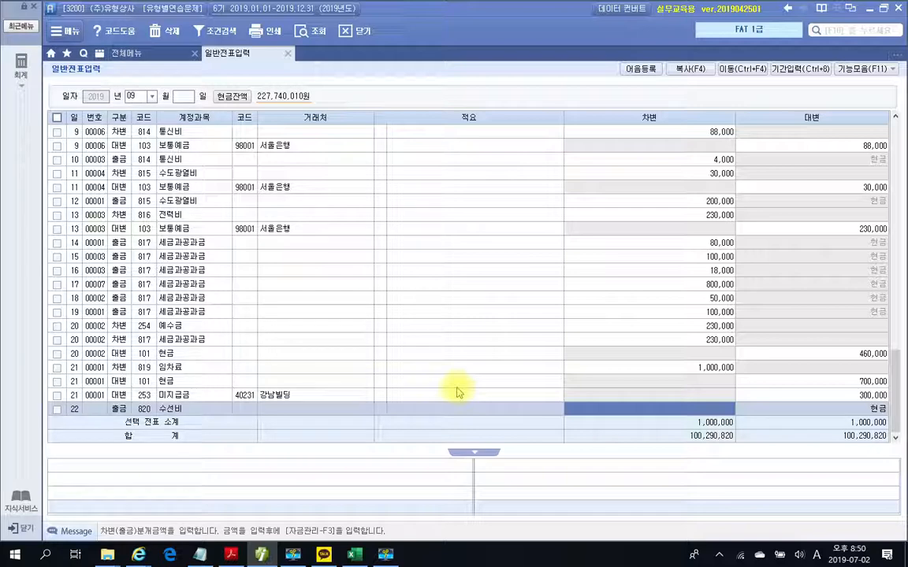
type("900000")
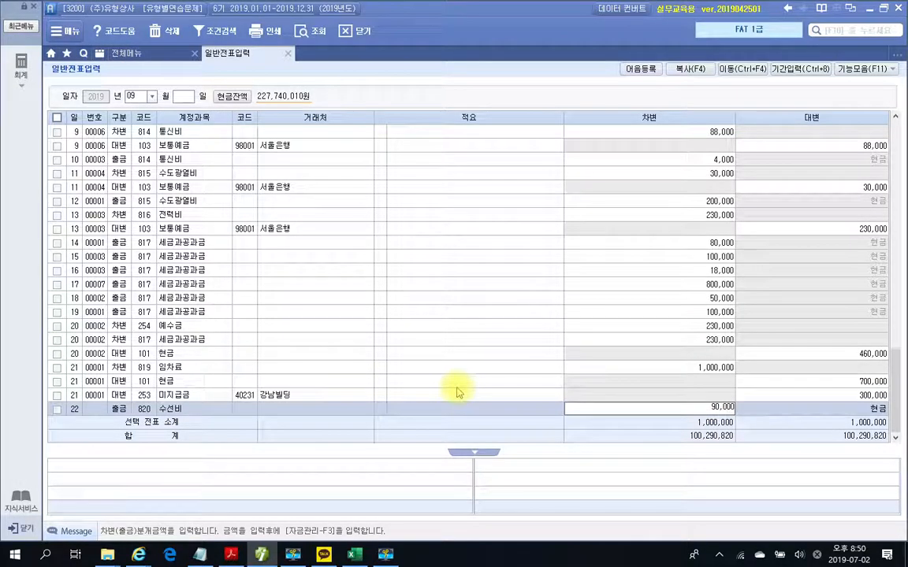
key("Return")
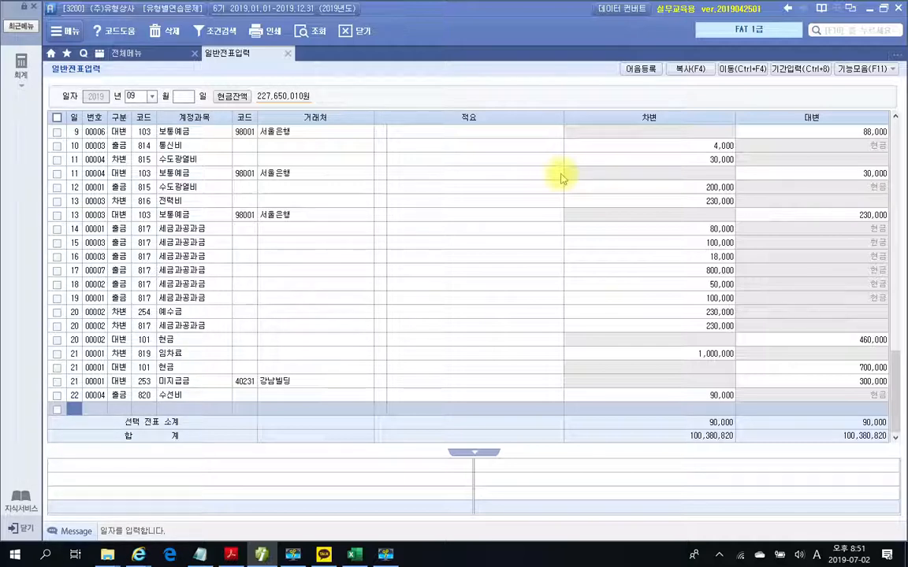
- Close the 일반전표입력 screen and exit 더존 iPlus
left_click(288, 57)
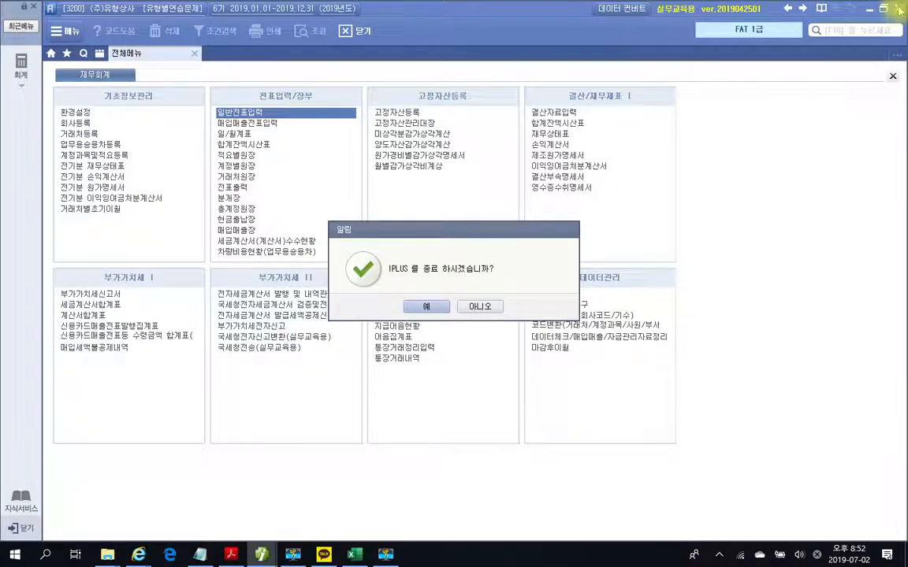
left_click(423, 307)
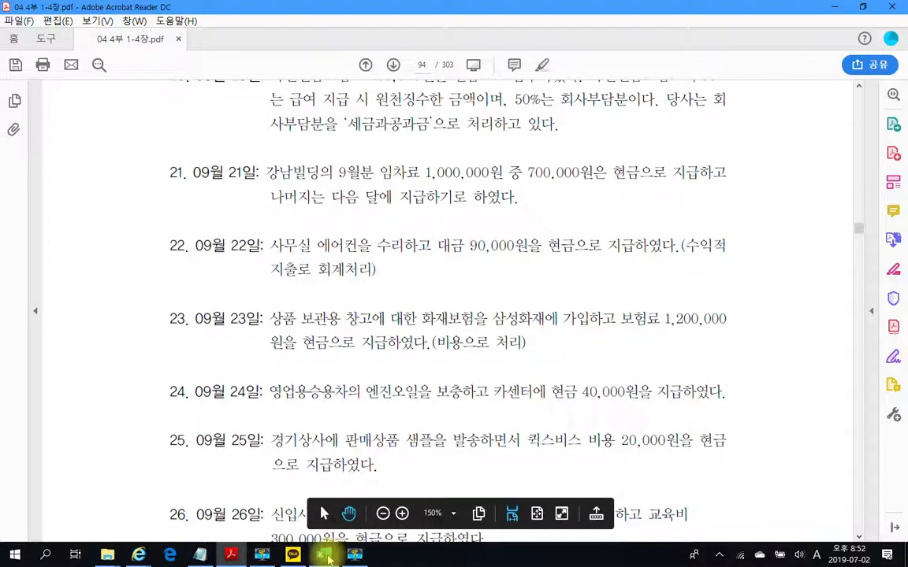
left_click(354, 555)
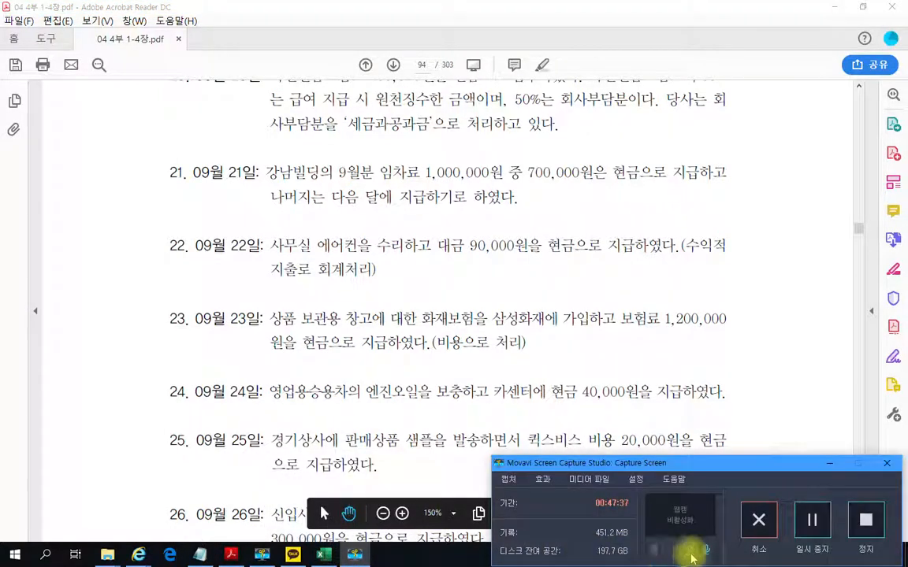